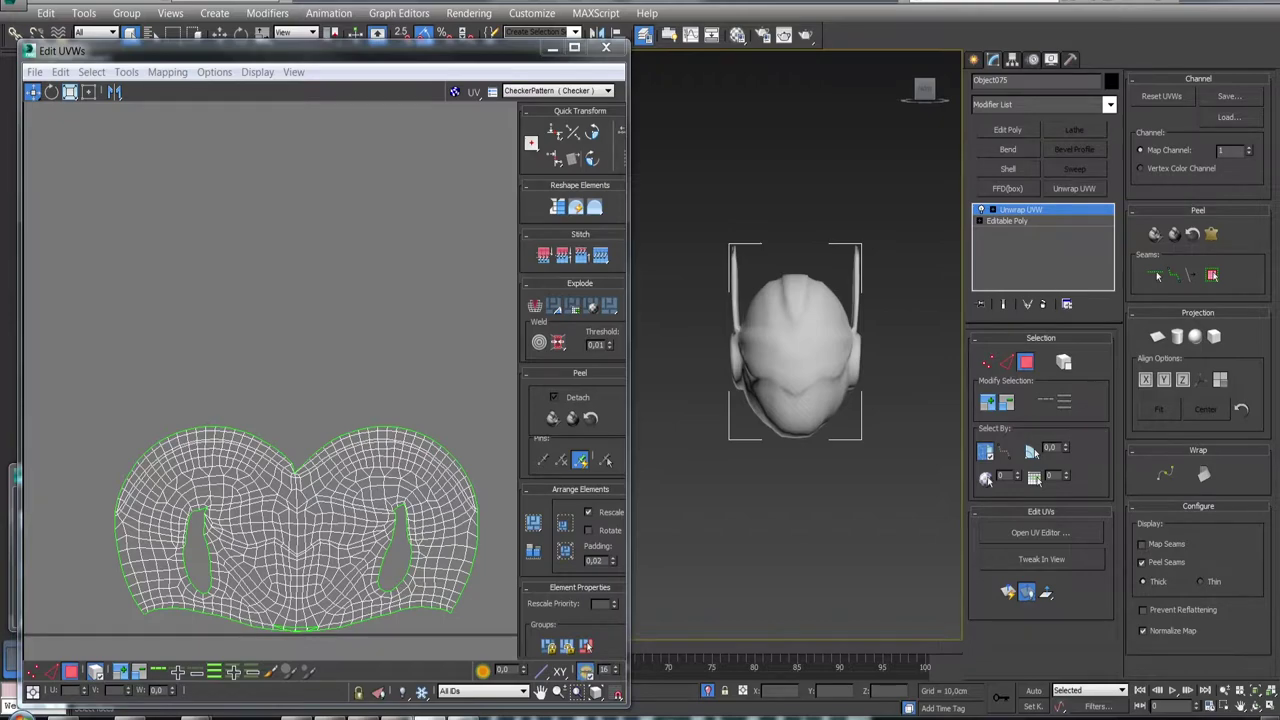
# Zoom out and pan Edit UVWs until every helmet UV island shows, then orbit the helmet
pyautogui.scroll(-2, 419, 388)
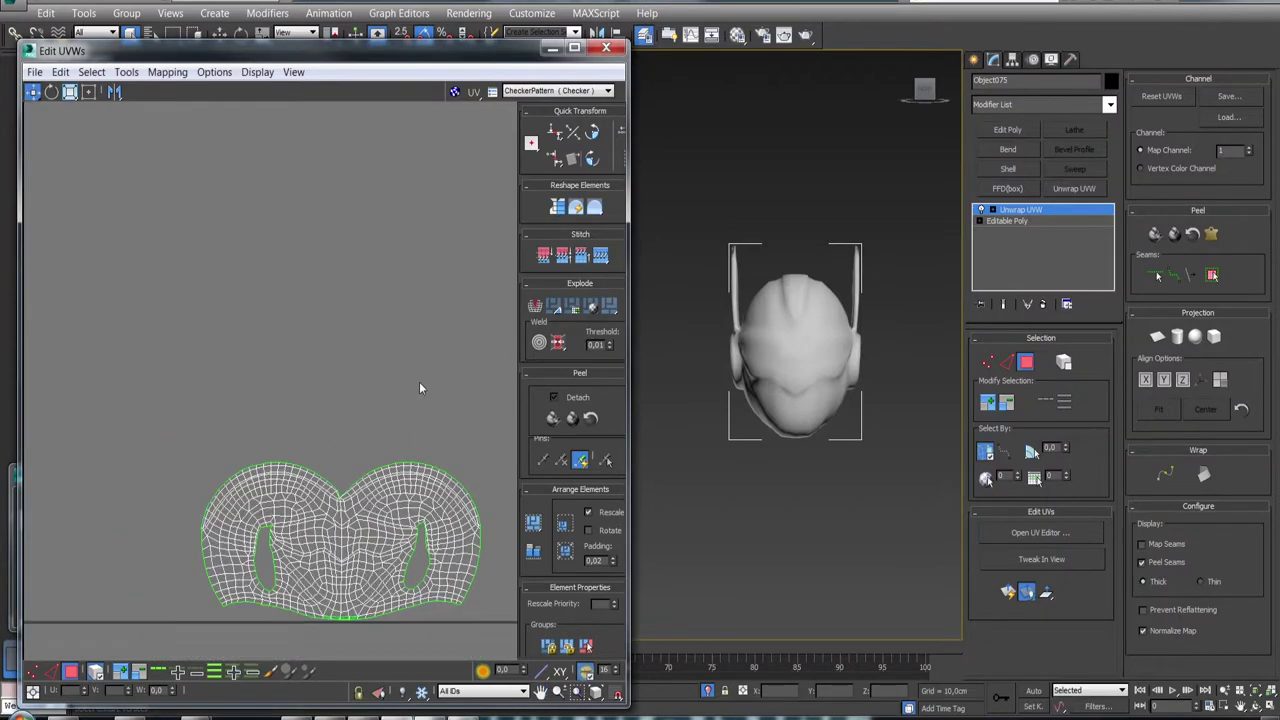
pyautogui.scroll(-4, 419, 388)
pyautogui.scroll(-2, 414, 374)
pyautogui.scroll(-1, 386, 434)
pyautogui.scroll(2, 374, 427)
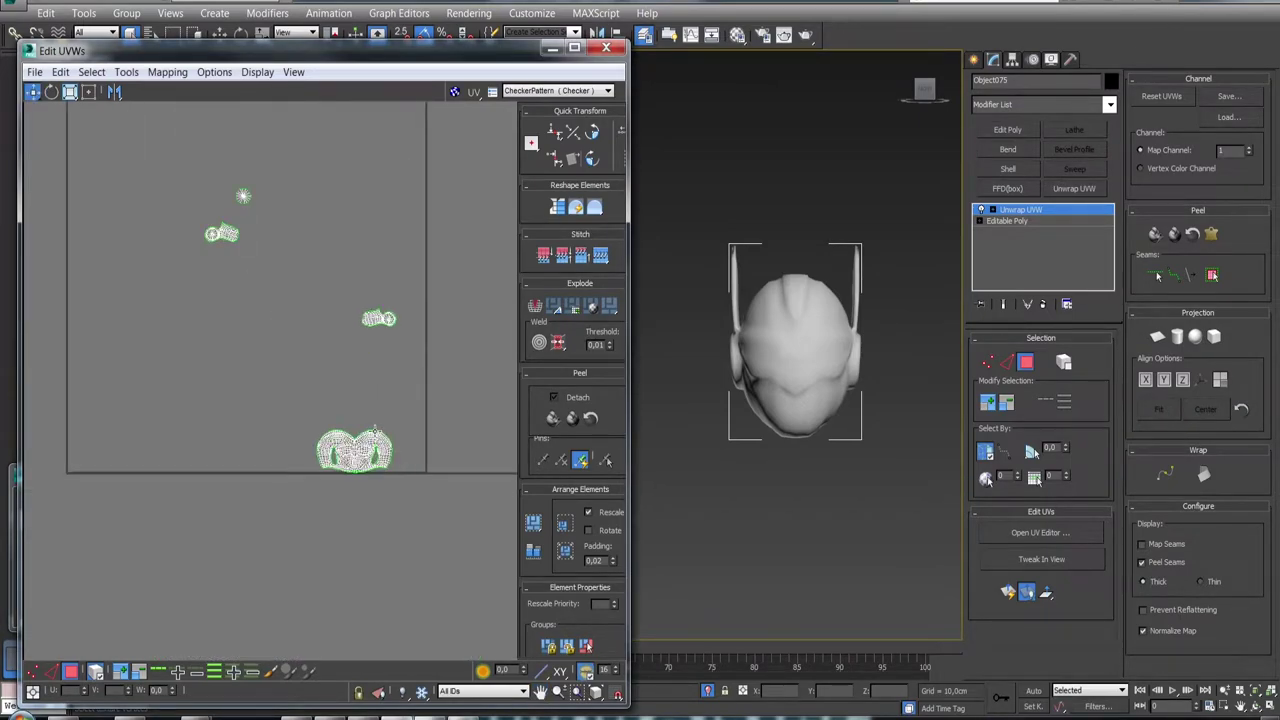
pyautogui.moveTo(351, 257); pyautogui.dragTo(394, 348, button='middle')
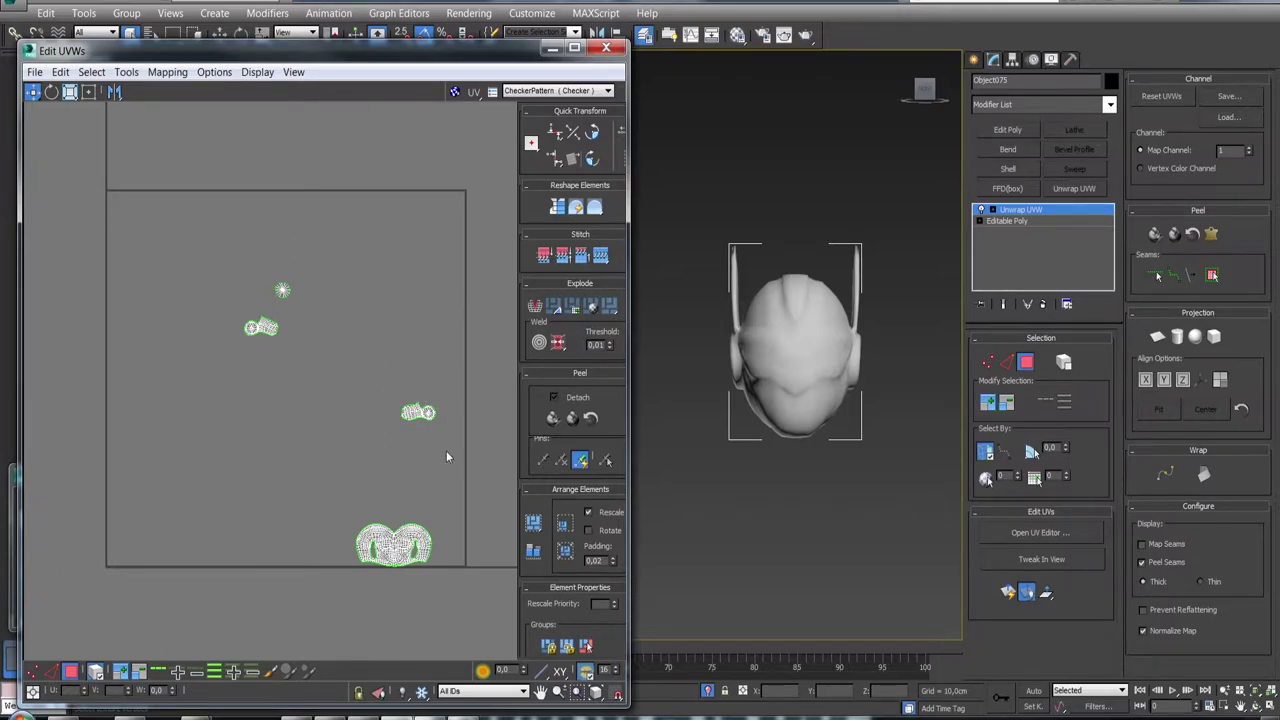
pyautogui.moveTo(443, 467); pyautogui.dragTo(419, 422, button='middle')
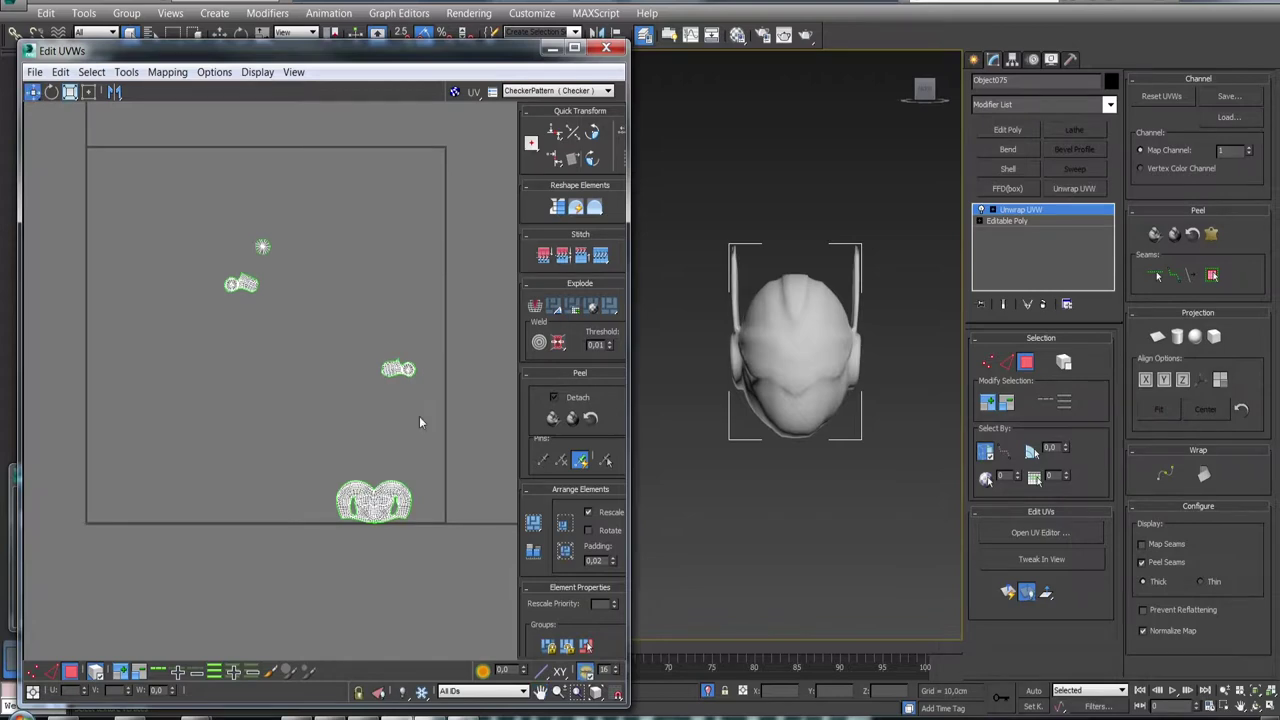
pyautogui.keyDown('alt'); pyautogui.moveTo(714, 363); pyautogui.dragTo(730, 370, button='middle'); pyautogui.keyUp('alt')
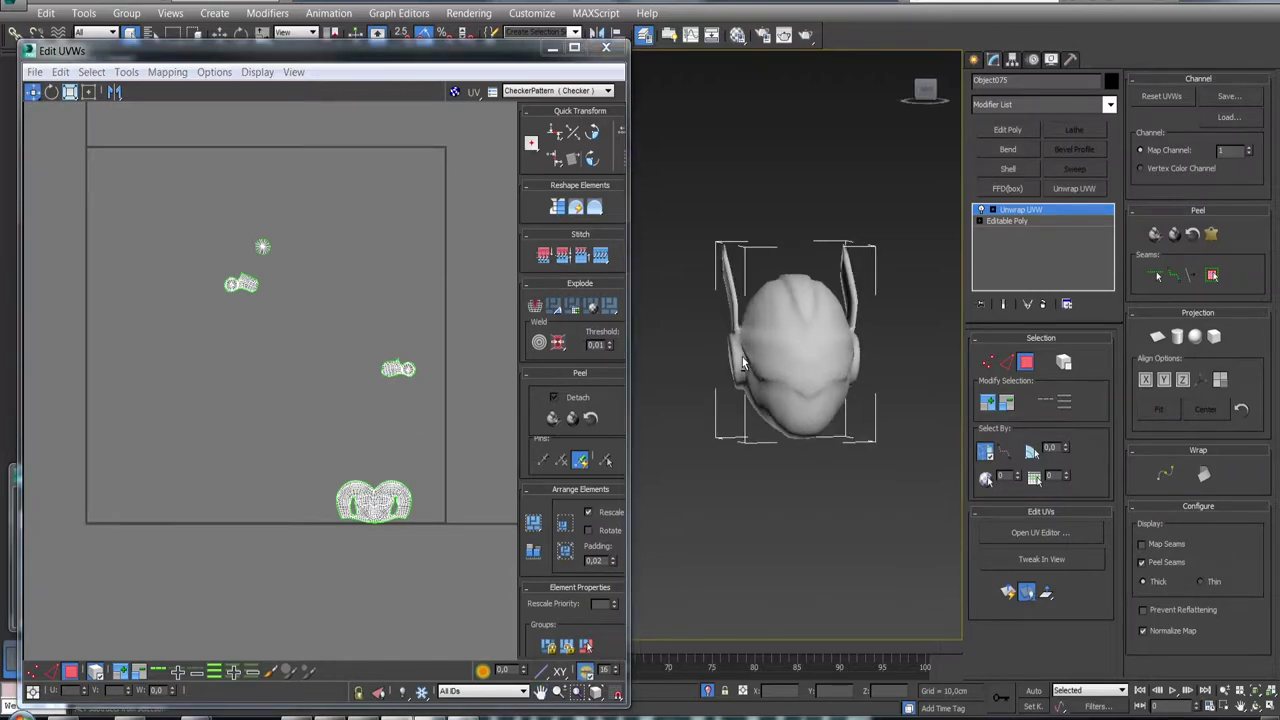
pyautogui.moveTo(818, 472)
pyautogui.keyDown('alt'); pyautogui.mouseDown(button='middle')
pyautogui.moveTo(852, 478)
pyautogui.moveTo(761, 493)
pyautogui.moveTo(800, 465)
pyautogui.moveTo(800, 500)
pyautogui.moveTo(830, 480)
pyautogui.moveTo(810, 430)
pyautogui.moveTo(807, 354)
pyautogui.moveTo(800, 460)
pyautogui.moveTo(790, 412)
pyautogui.moveTo(744, 387)
pyautogui.mouseUp(button='middle'); pyautogui.keyUp('alt')
# Enable Map Seams display so the helmet shows its UV seams as green lines
pyautogui.click(1160, 545)
pyautogui.scroll(3, 800, 465)
pyautogui.scroll(3, 800, 465)
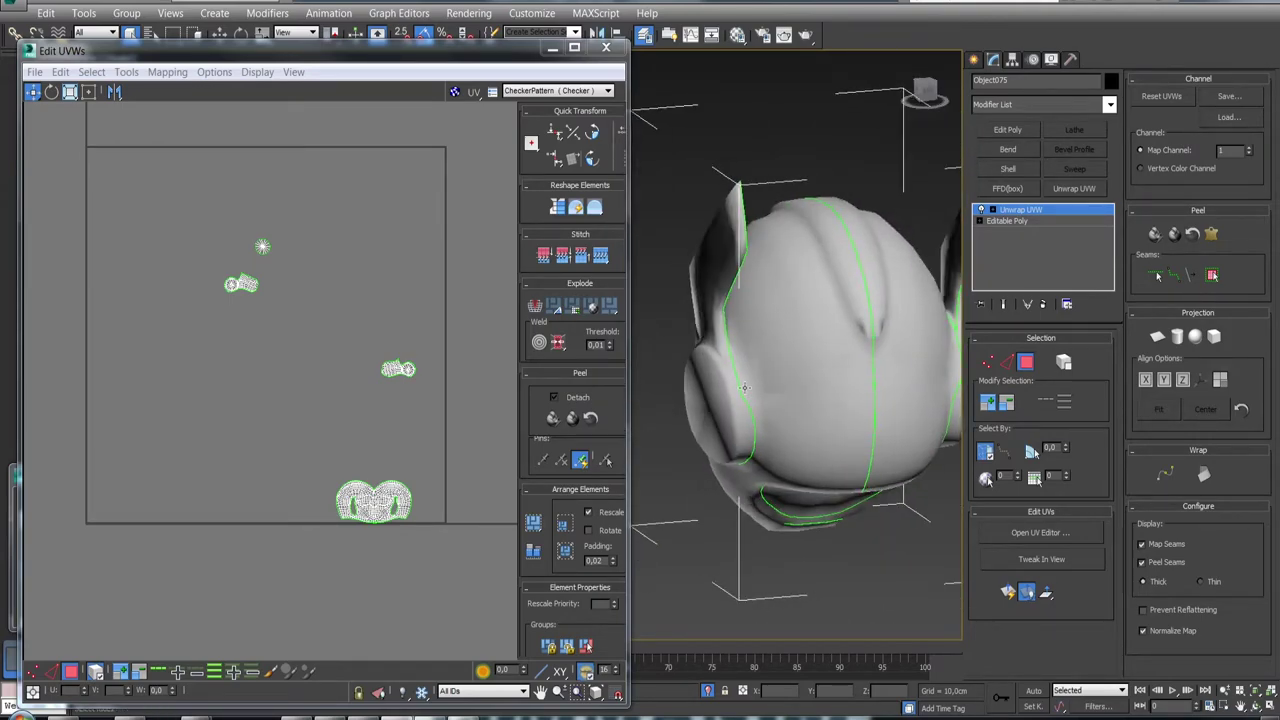
# Orbit the helmet to rear three-quarter and side views to inspect the seams around the earpiece
pyautogui.moveTo(834, 370)
pyautogui.keyDown('alt'); pyautogui.mouseDown(button='middle')
pyautogui.moveTo(744, 366)
pyautogui.moveTo(760, 322)
pyautogui.moveTo(823, 352)
pyautogui.moveTo(803, 369)
pyautogui.moveTo(820, 334)
pyautogui.moveTo(774, 338)
pyautogui.moveTo(850, 360)
pyautogui.moveTo(760, 350)
pyautogui.mouseUp(button='middle'); pyautogui.keyUp('alt')
pyautogui.scroll(5, 755, 350)
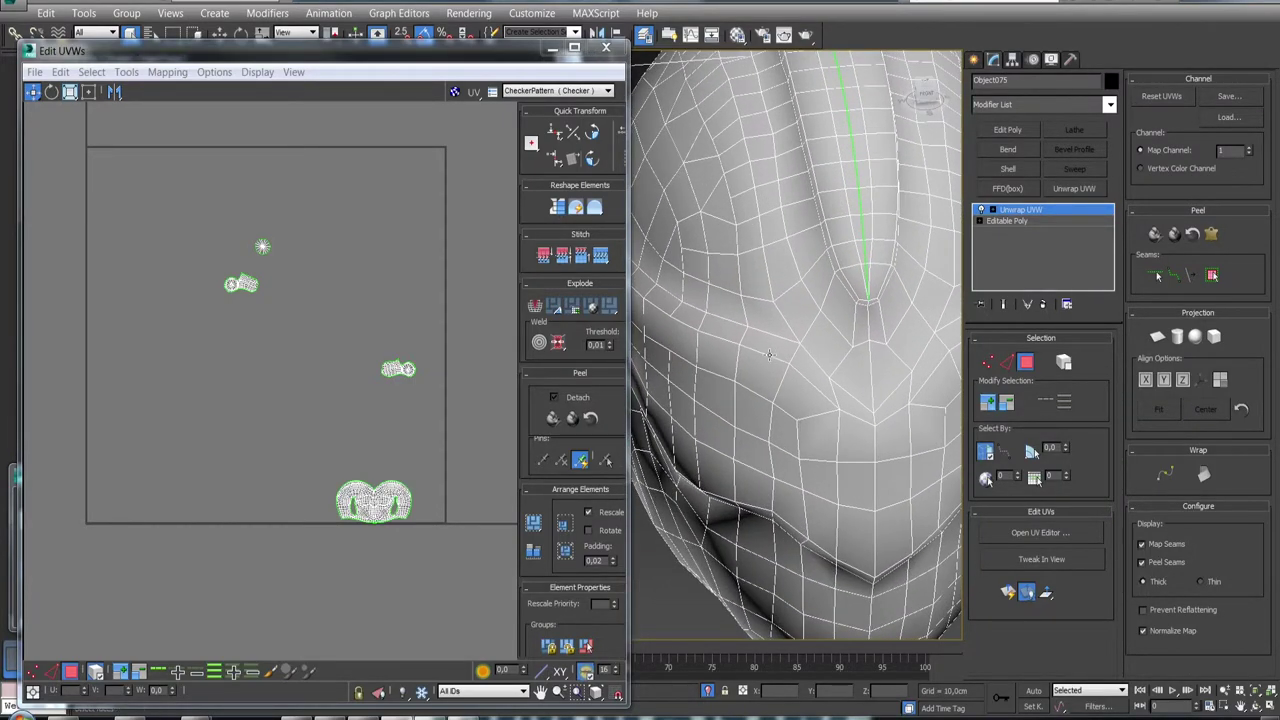
pyautogui.scroll(-6, 850, 390)
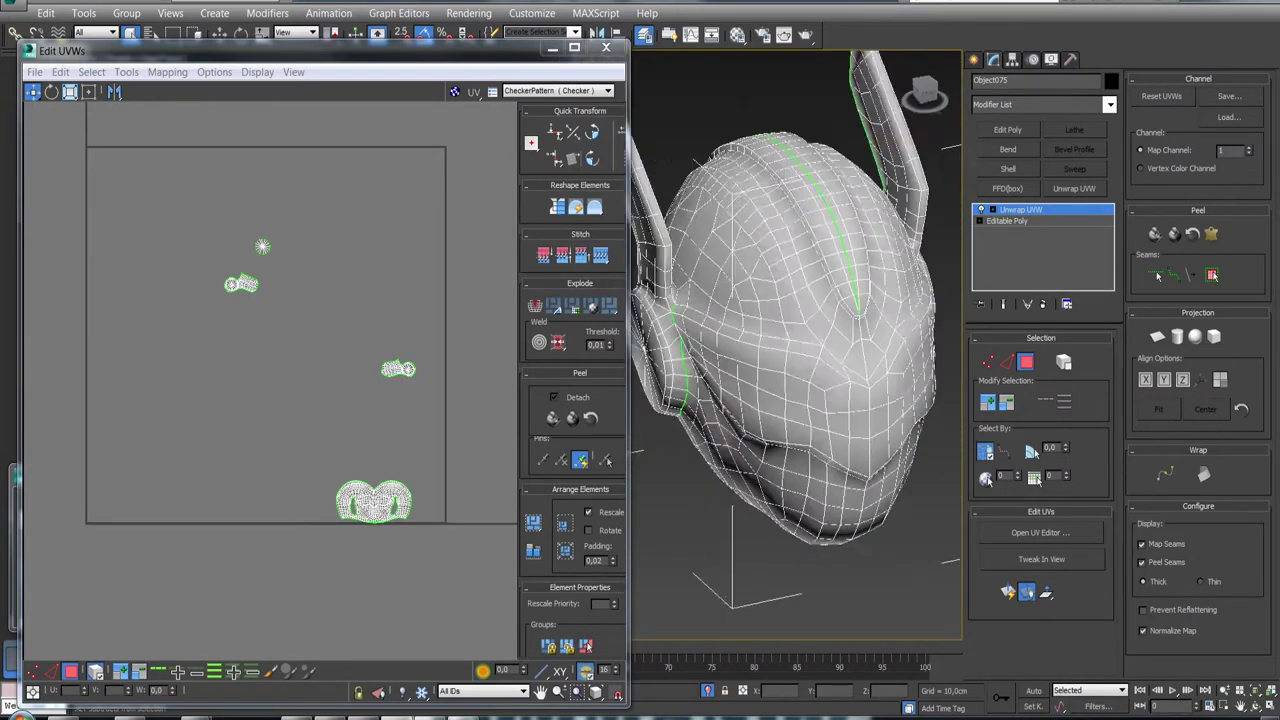
pyautogui.moveTo(850, 390)
pyautogui.keyDown('alt'); pyautogui.mouseDown(button='middle')
pyautogui.moveTo(747, 368)
pyautogui.moveTo(865, 343)
pyautogui.mouseUp(button='middle'); pyautogui.keyUp('alt')
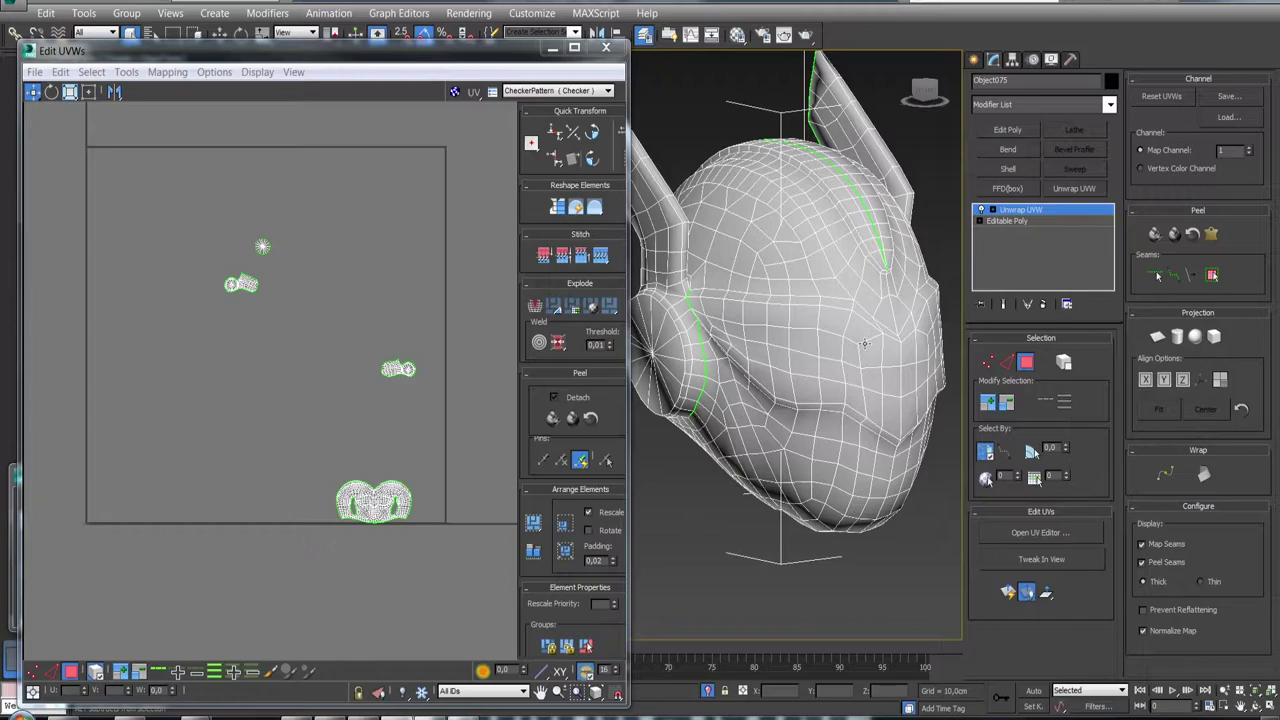
pyautogui.scroll(-2, 795, 234)
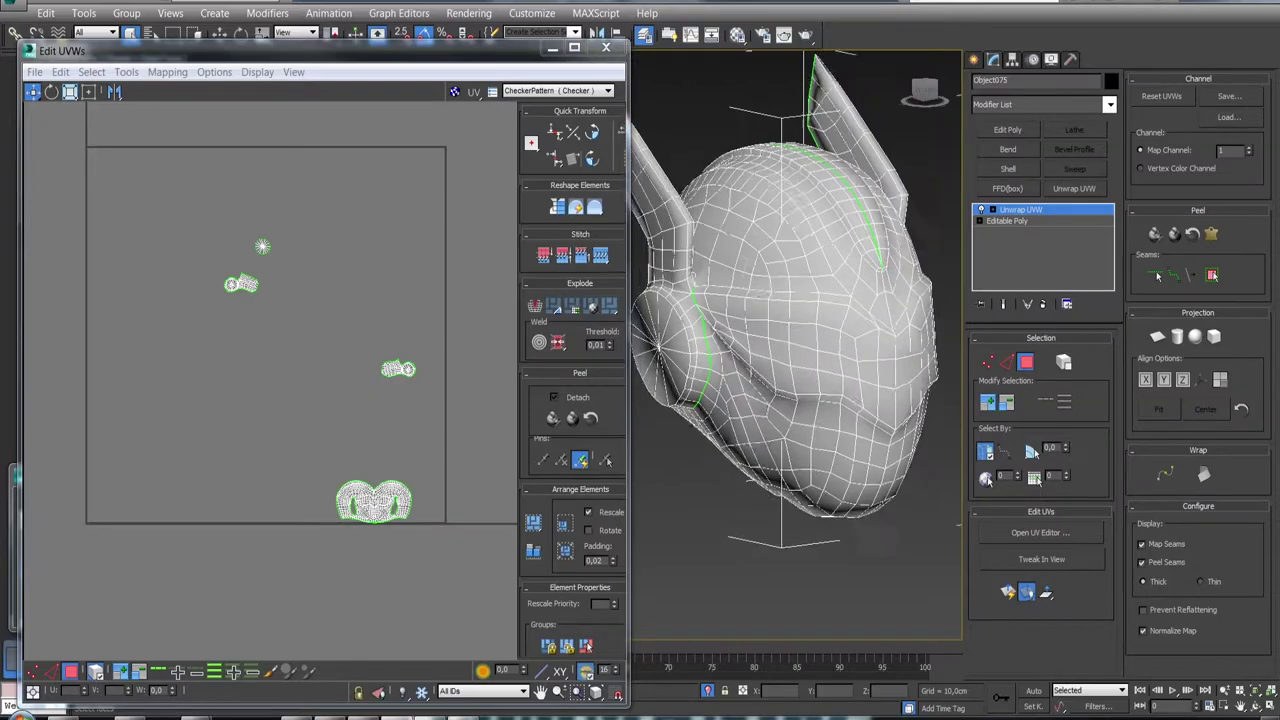
pyautogui.scroll(-3, 795, 234)
pyautogui.keyDown('alt'); pyautogui.moveTo(795, 260); pyautogui.dragTo(810, 270, button='middle'); pyautogui.keyUp('alt')
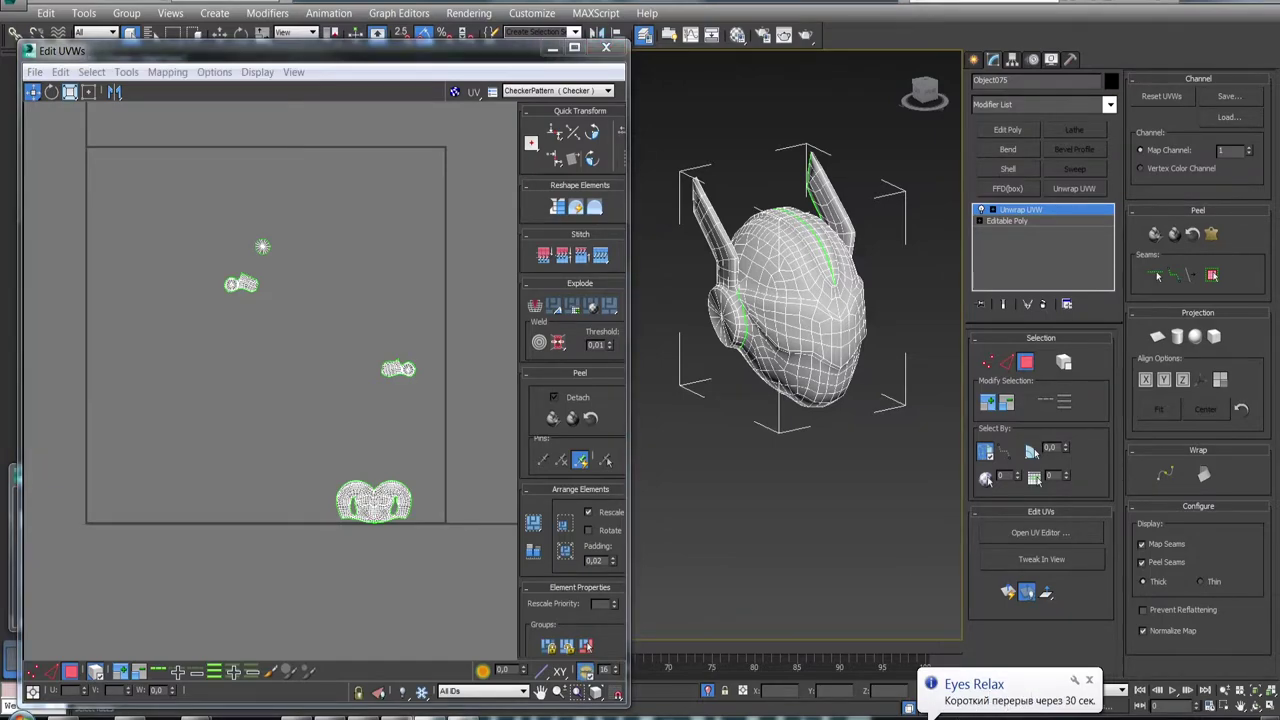
# Turn off the break-reminder notification and examine the seams from front and three-quarter views
pyautogui.rightClick(930, 688)
pyautogui.click(800, 663)
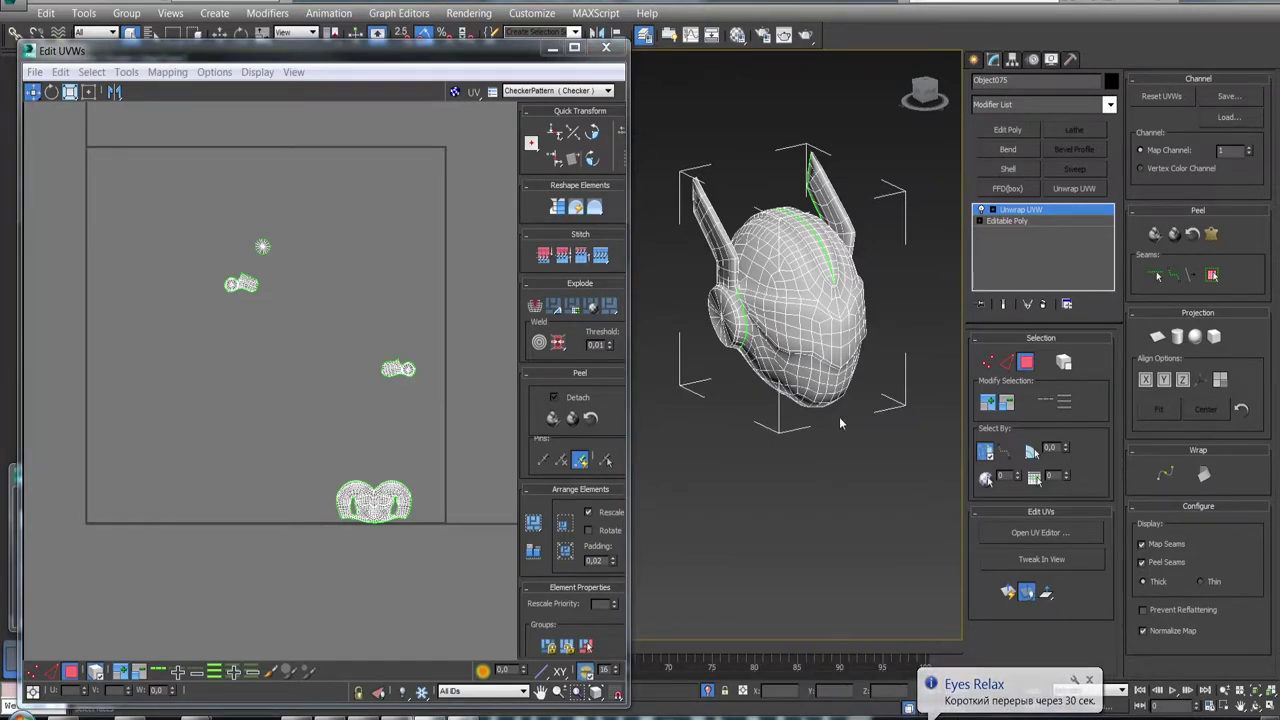
pyautogui.keyDown('alt'); pyautogui.moveTo(839, 416); pyautogui.dragTo(833, 420, button='middle'); pyautogui.keyUp('alt')
pyautogui.scroll(3, 833, 420)
pyautogui.scroll(-3, 833, 420)
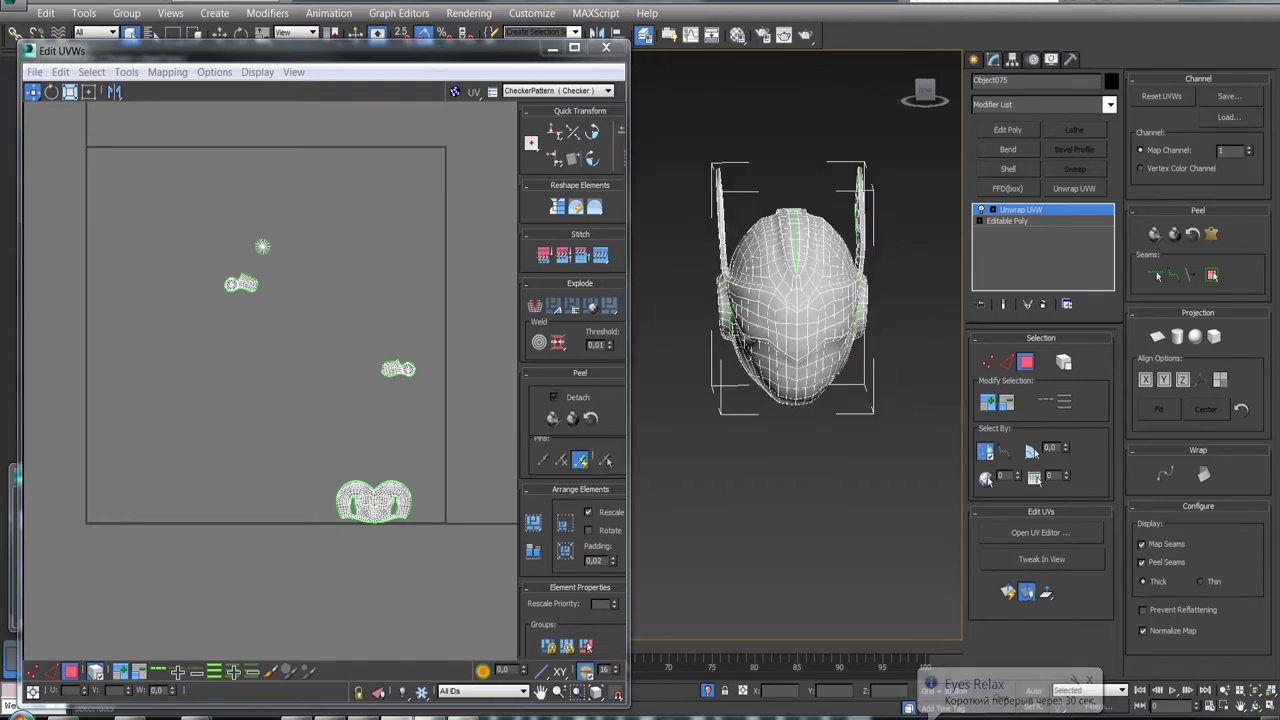
pyautogui.keyDown('alt'); pyautogui.moveTo(985, 478); pyautogui.dragTo(857, 428, button='middle'); pyautogui.keyUp('alt')
pyautogui.scroll(2, 857, 428)
pyautogui.moveTo(880, 491)
pyautogui.keyDown('alt'); pyautogui.mouseDown(button='middle')
pyautogui.moveTo(897, 521)
pyautogui.moveTo(893, 480)
pyautogui.mouseUp(button='middle'); pyautogui.keyUp('alt')
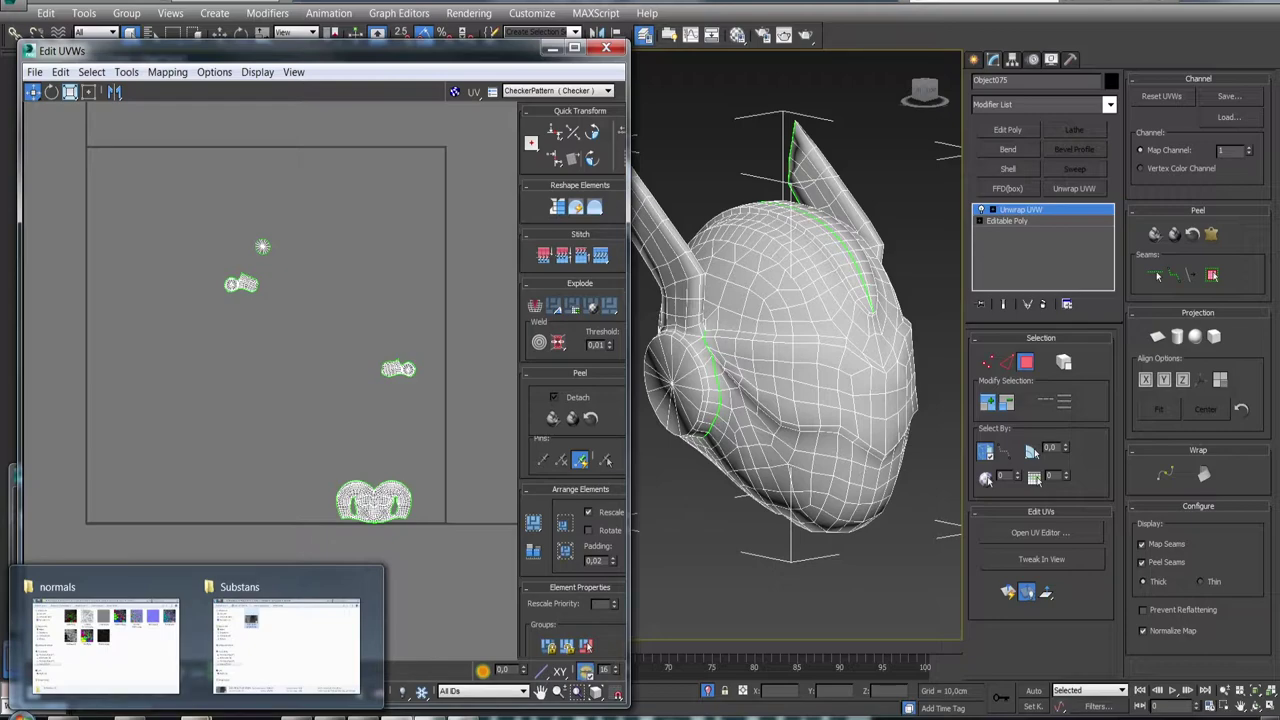
pyautogui.click(128, 672)
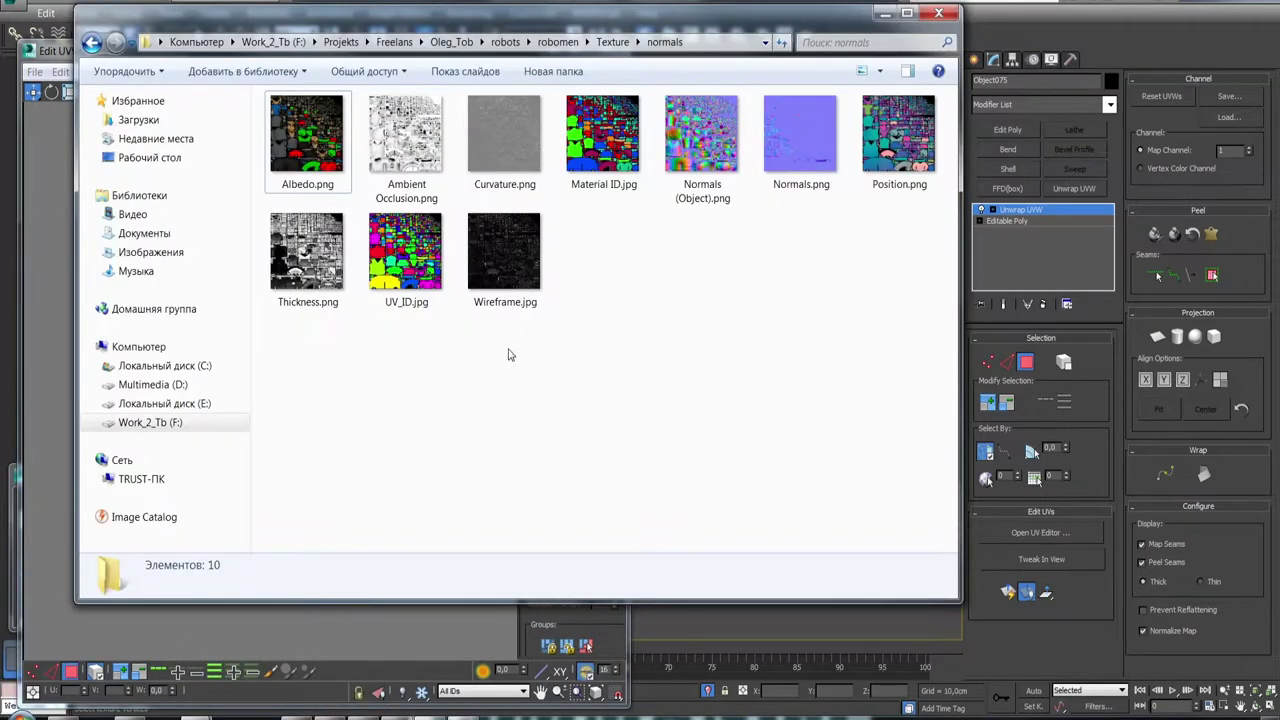
pyautogui.click(605, 152)
pyautogui.doubleClick(605, 150)
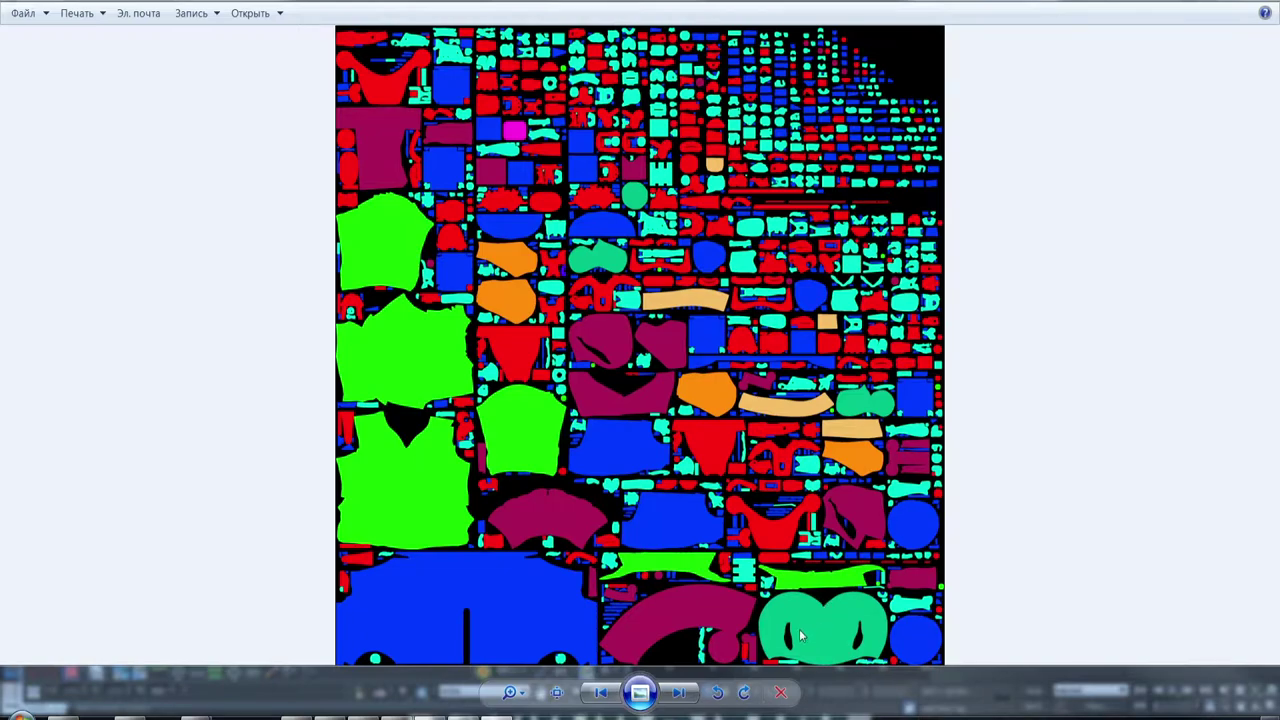
pyautogui.click(1203, 4)
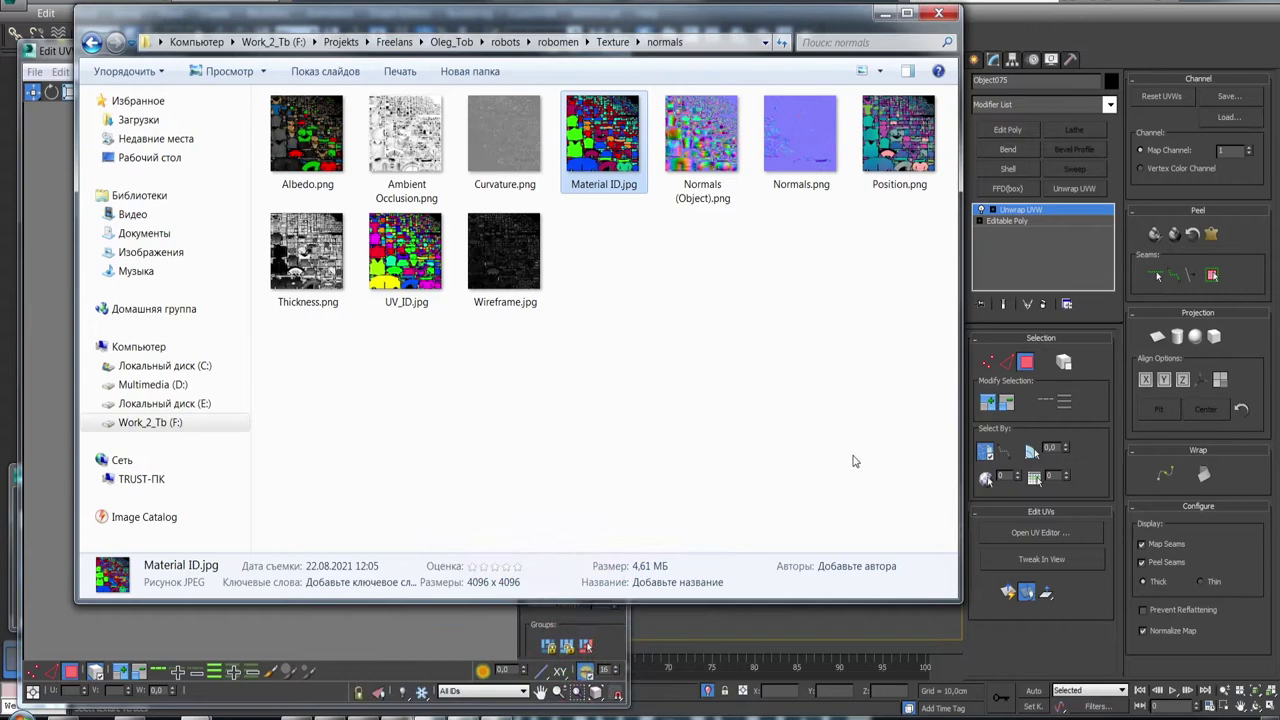
pyautogui.click(885, 13)
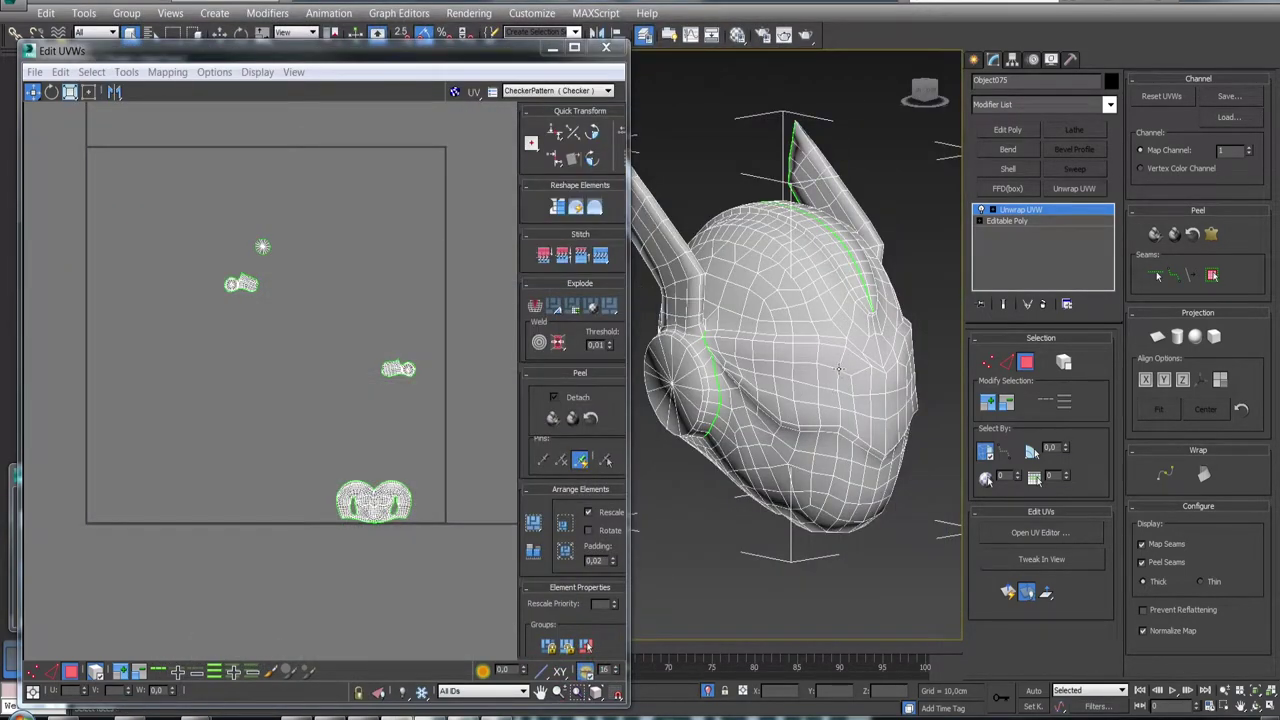
pyautogui.moveTo(883, 380)
pyautogui.keyDown('alt'); pyautogui.mouseDown(button='middle')
pyautogui.moveTo(810, 187)
pyautogui.moveTo(810, 263)
pyautogui.moveTo(918, 313)
pyautogui.mouseUp(button='middle'); pyautogui.keyUp('alt')
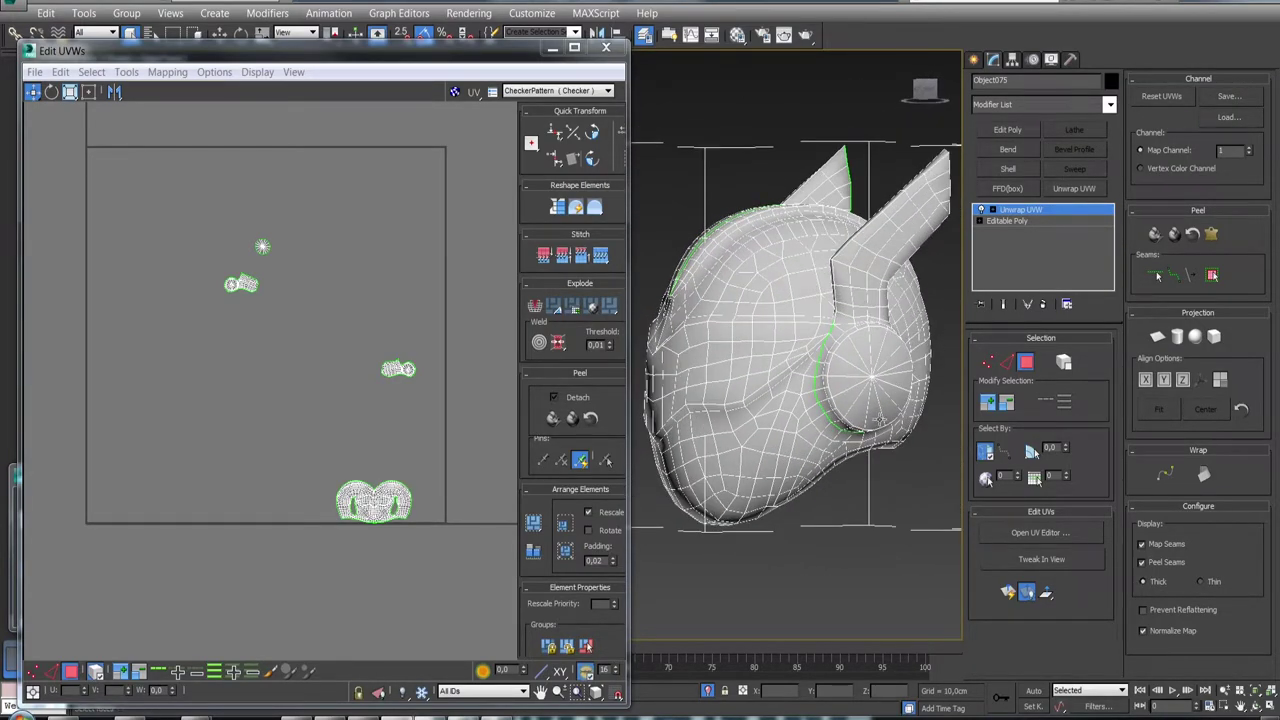
pyautogui.keyDown('alt'); pyautogui.moveTo(891, 368); pyautogui.dragTo(760, 362, button='middle'); pyautogui.keyUp('alt')
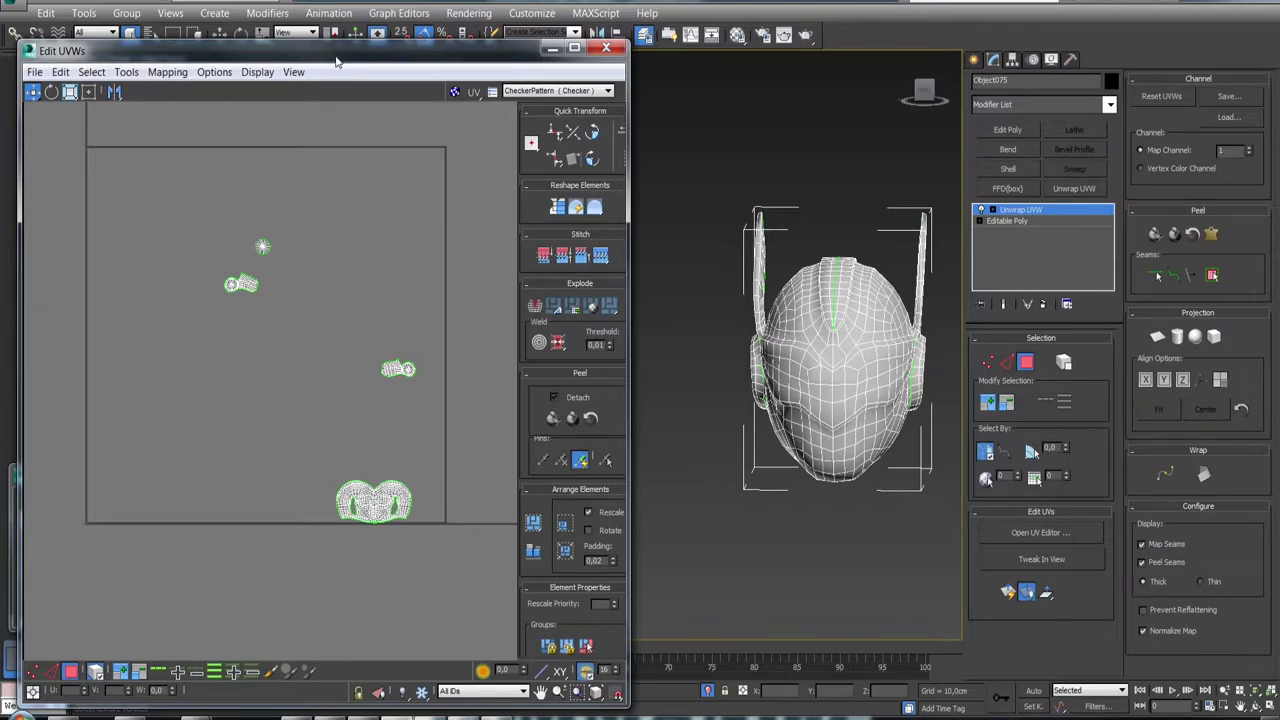
# Open the Render UVW Template settings and set Width and Height to 4096
pyautogui.click(125, 74)
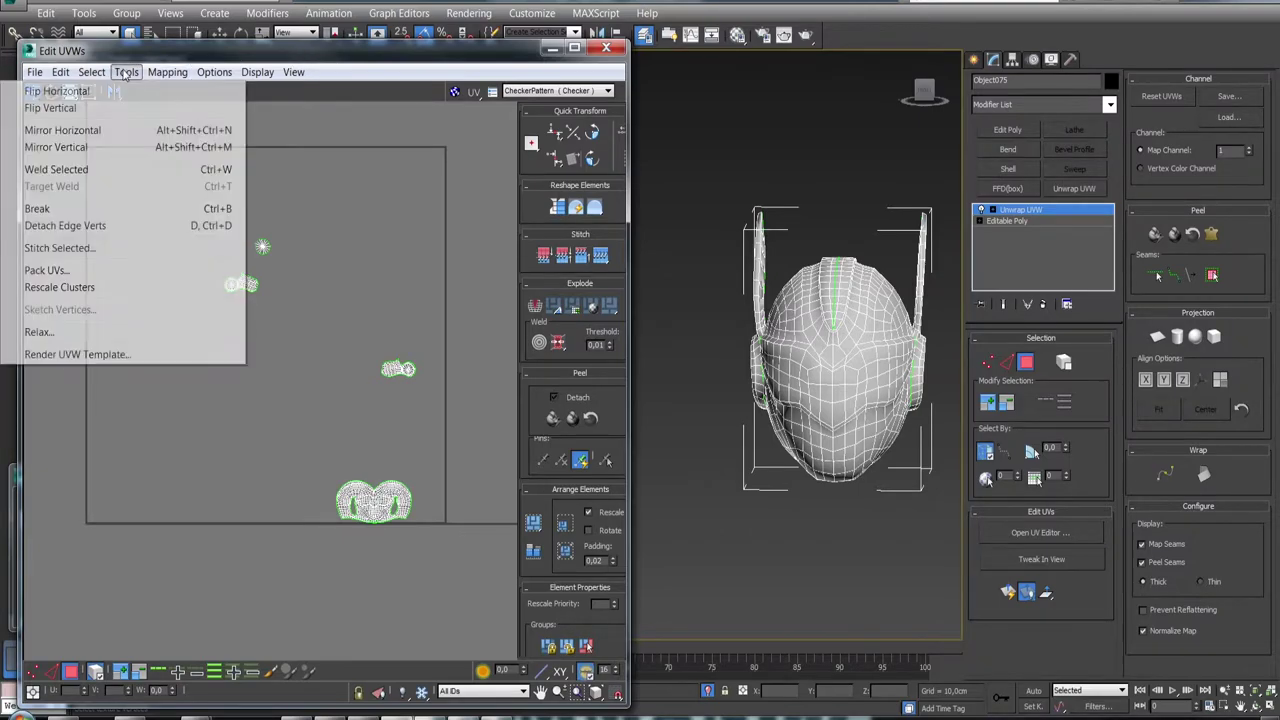
pyautogui.click(105, 355)
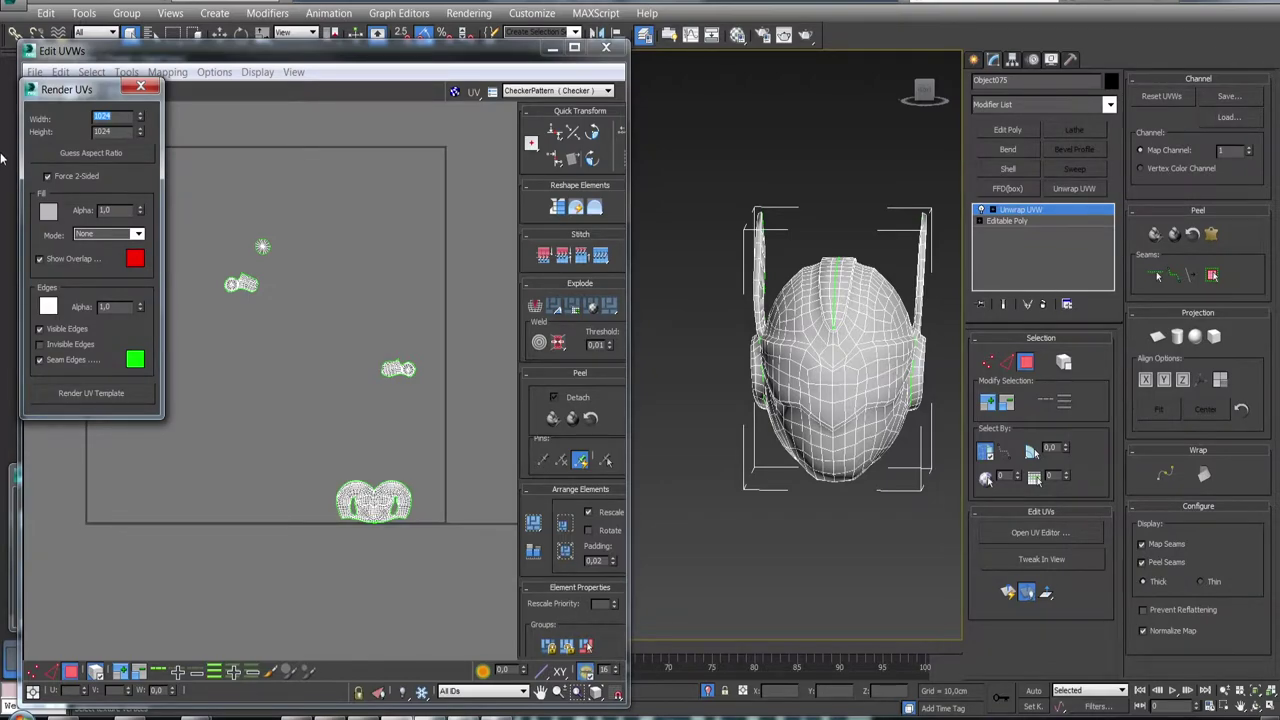
pyautogui.moveTo(98, 89)
pyautogui.mouseDown()
pyautogui.moveTo(328, 134)
pyautogui.moveTo(167, 158)
pyautogui.mouseUp()
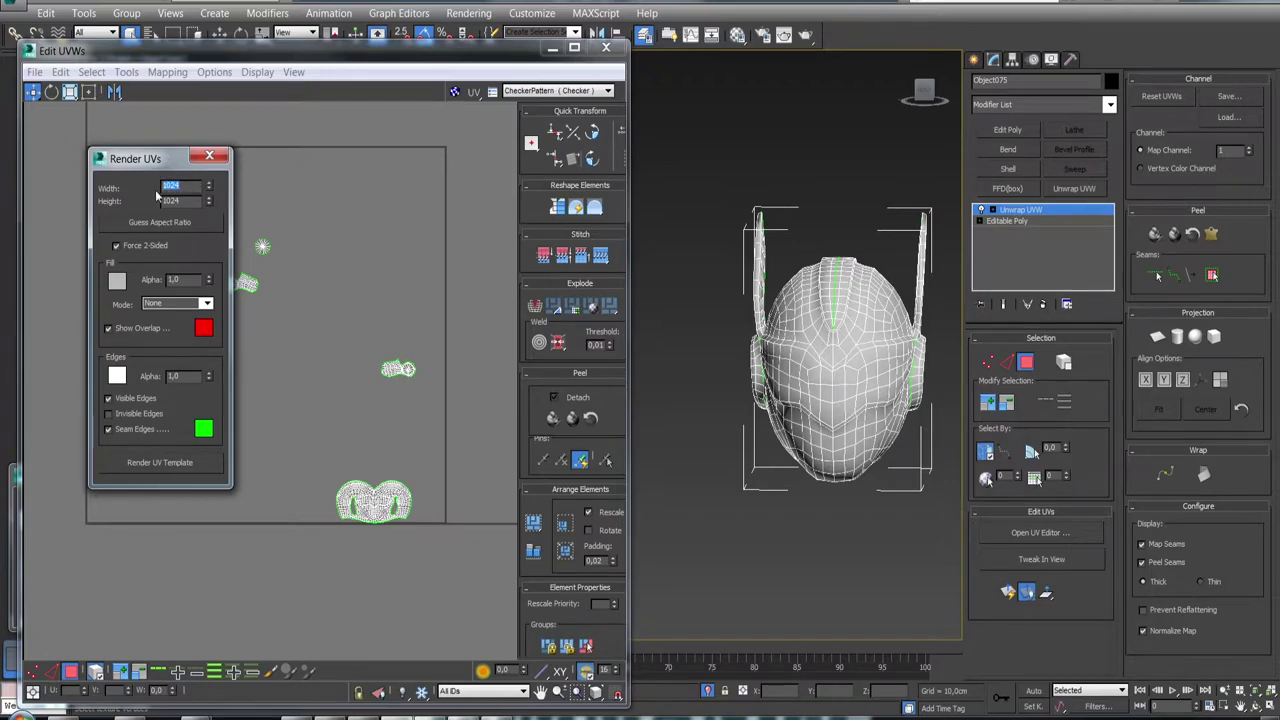
pyautogui.write('4096')
pyautogui.press('Return')
pyautogui.press('Tab')
pyautogui.write('40')
pyautogui.click(333, 433)
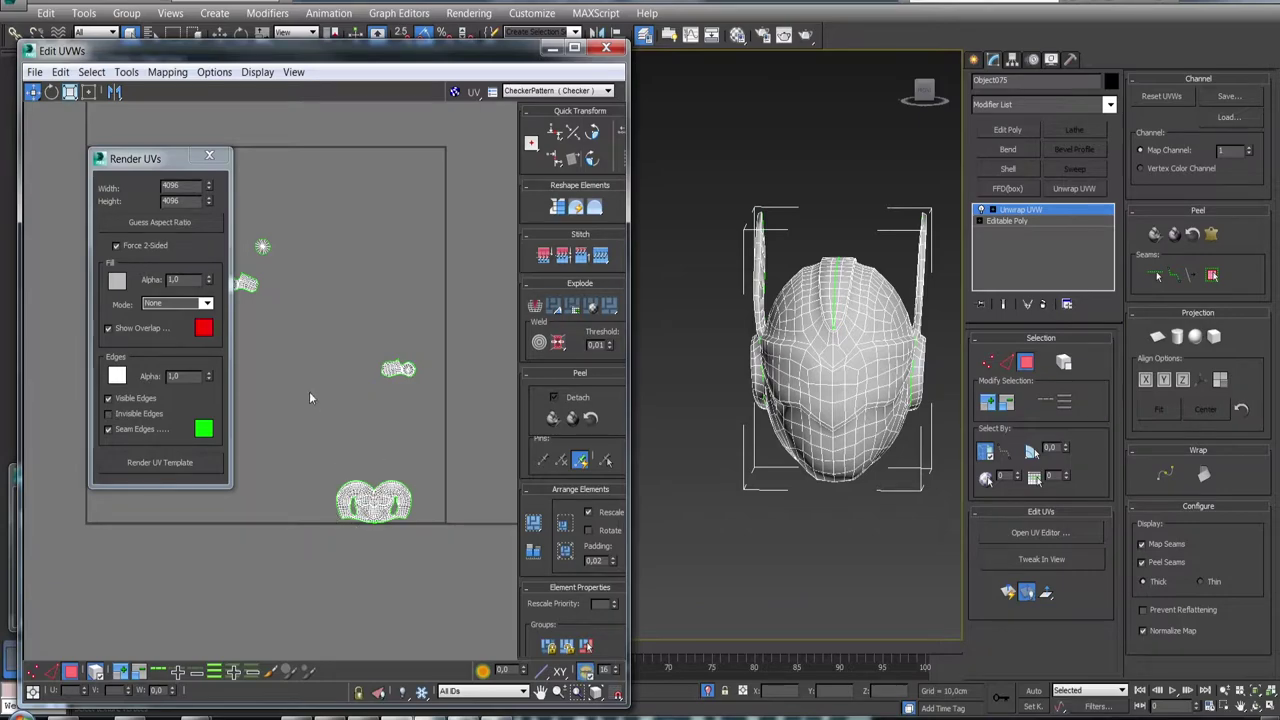
# Turn off Seam Edges and Show Overlap, set the fill mode to Solid, and render the template
pyautogui.moveTo(160, 158); pyautogui.dragTo(142, 143)
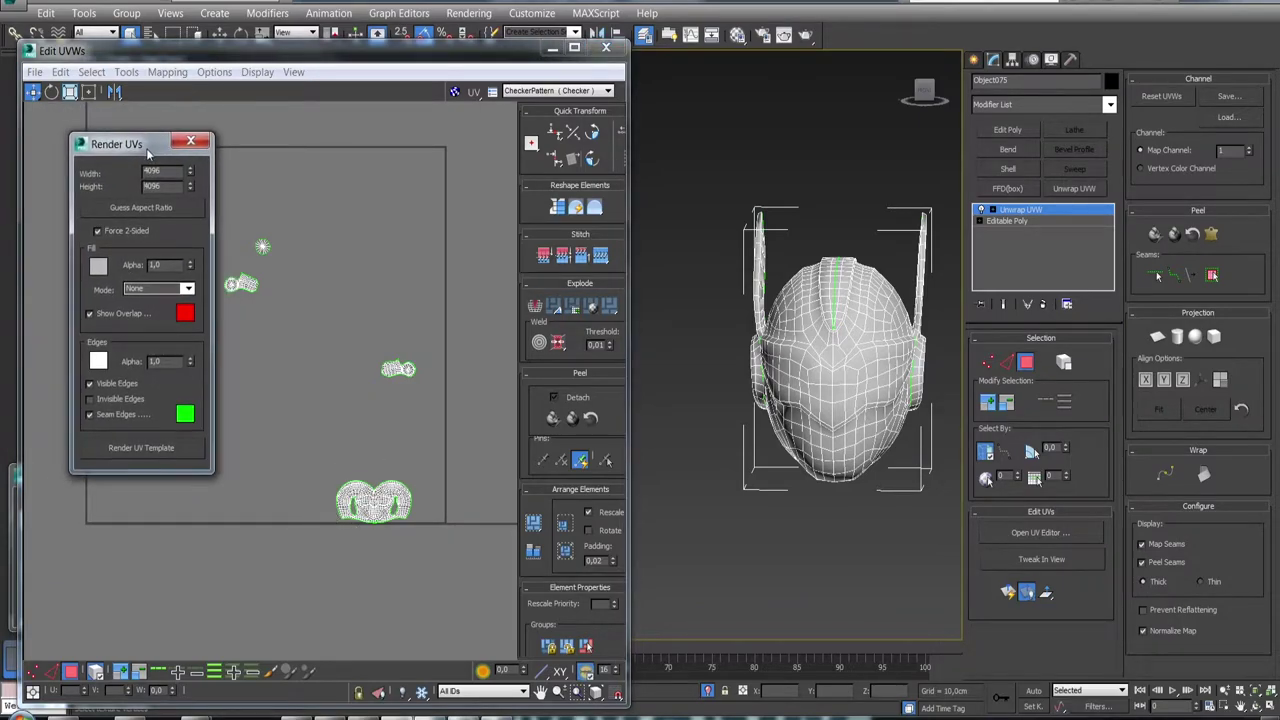
pyautogui.click(89, 416)
pyautogui.click(188, 289)
pyautogui.click(182, 307)
pyautogui.click(278, 520)
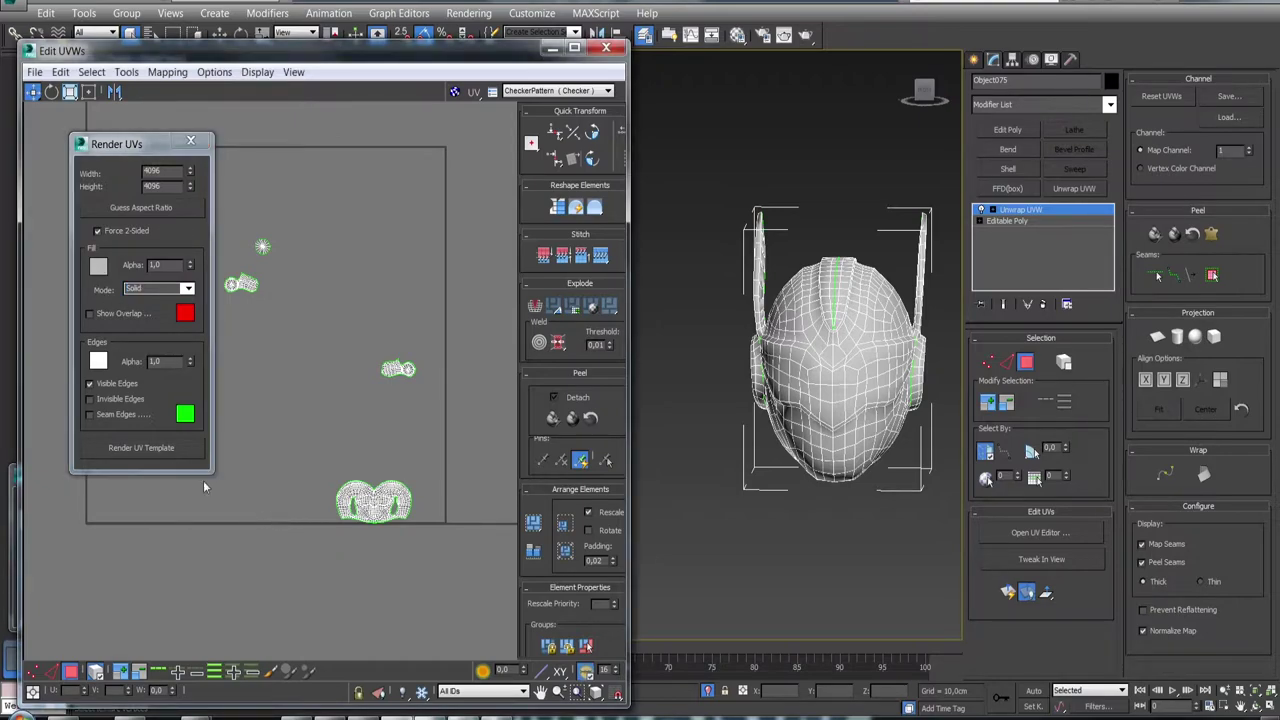
pyautogui.click(166, 449)
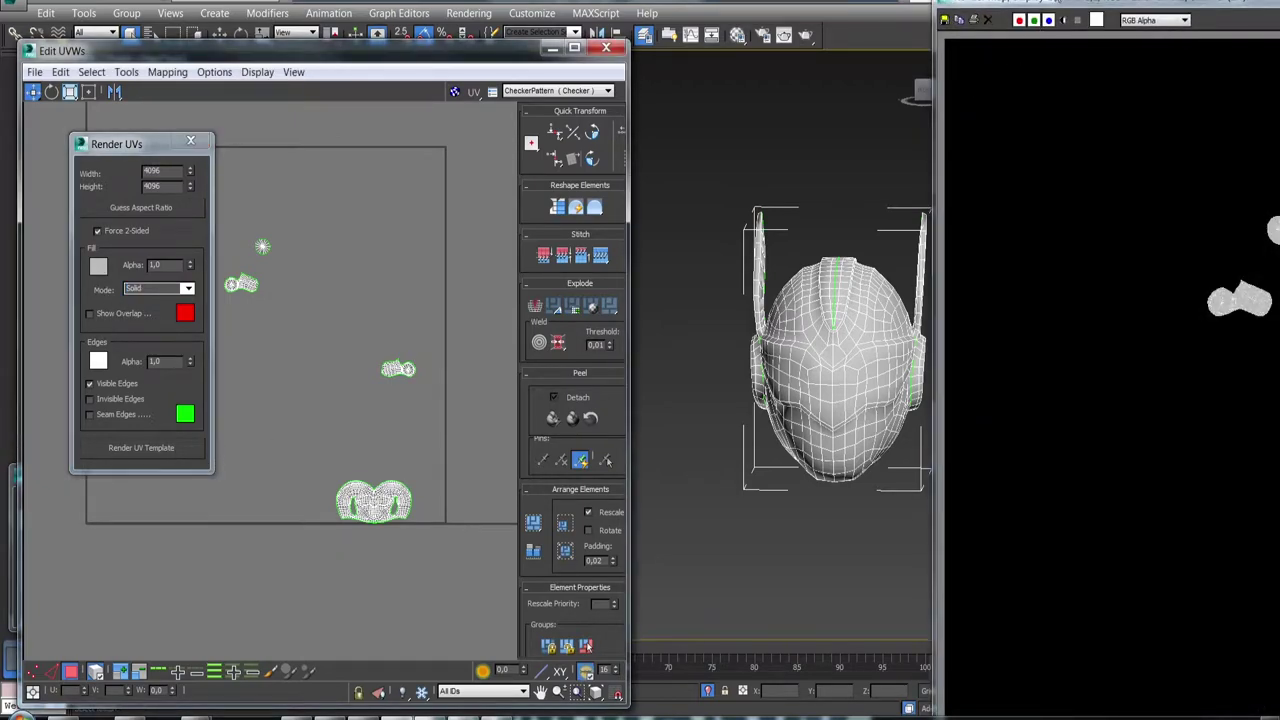
# Resize the Render Map window, pan and zoom across the UV template, then open Save Image
pyautogui.moveTo(1056, 6); pyautogui.dragTo(312, 8)
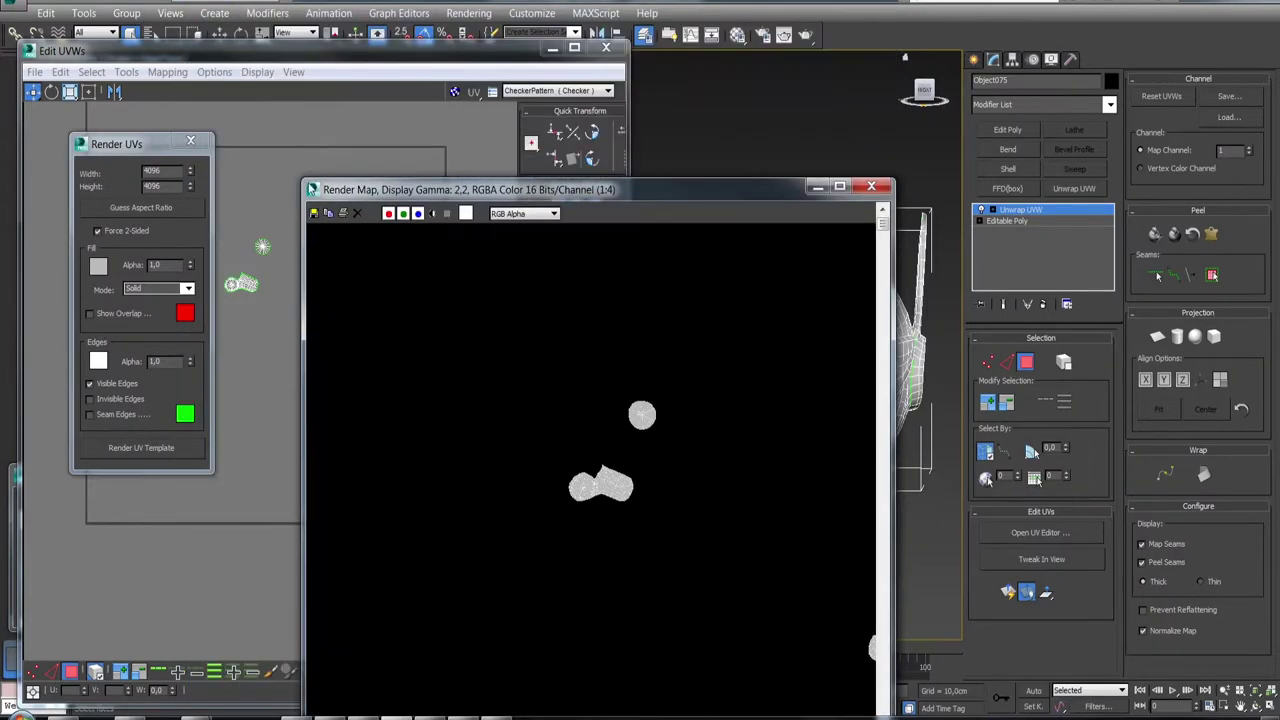
pyautogui.moveTo(160, 15)
pyautogui.mouseDown()
pyautogui.moveTo(545, 201)
pyautogui.moveTo(393, 72)
pyautogui.mouseUp()
pyautogui.scroll(3, 468, 379)
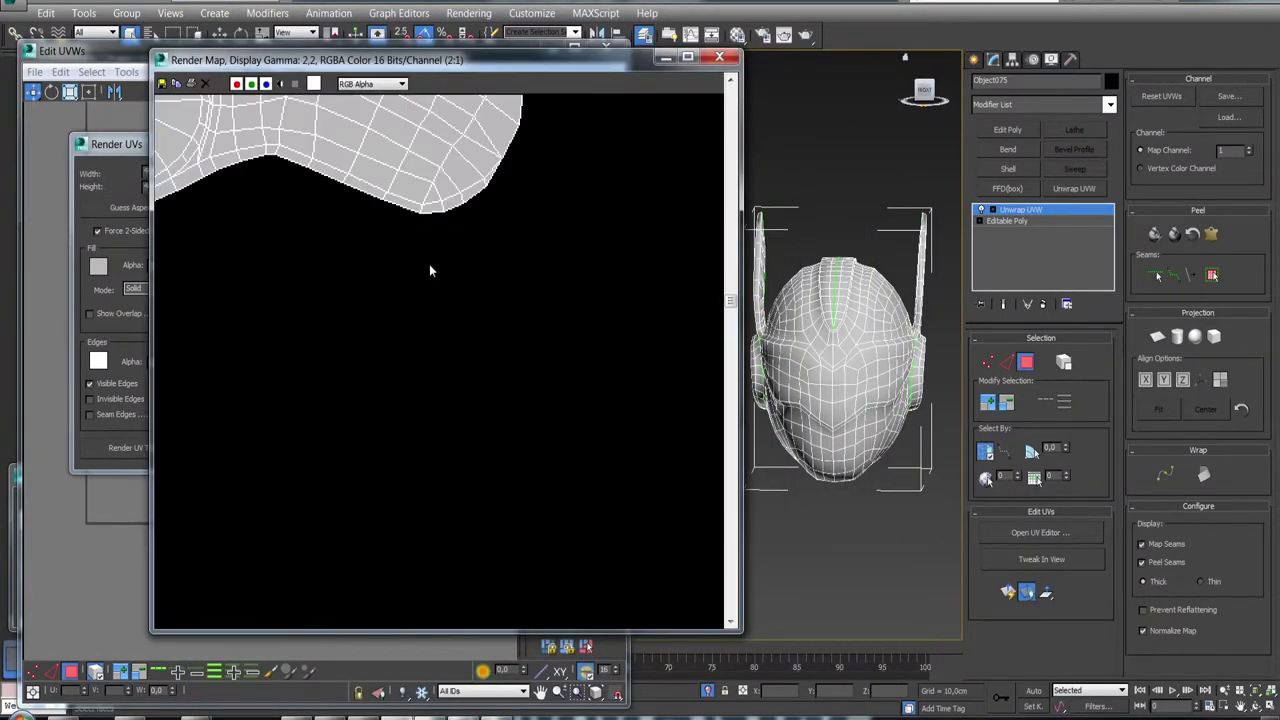
pyautogui.moveTo(405, 237); pyautogui.dragTo(462, 302, button='middle')
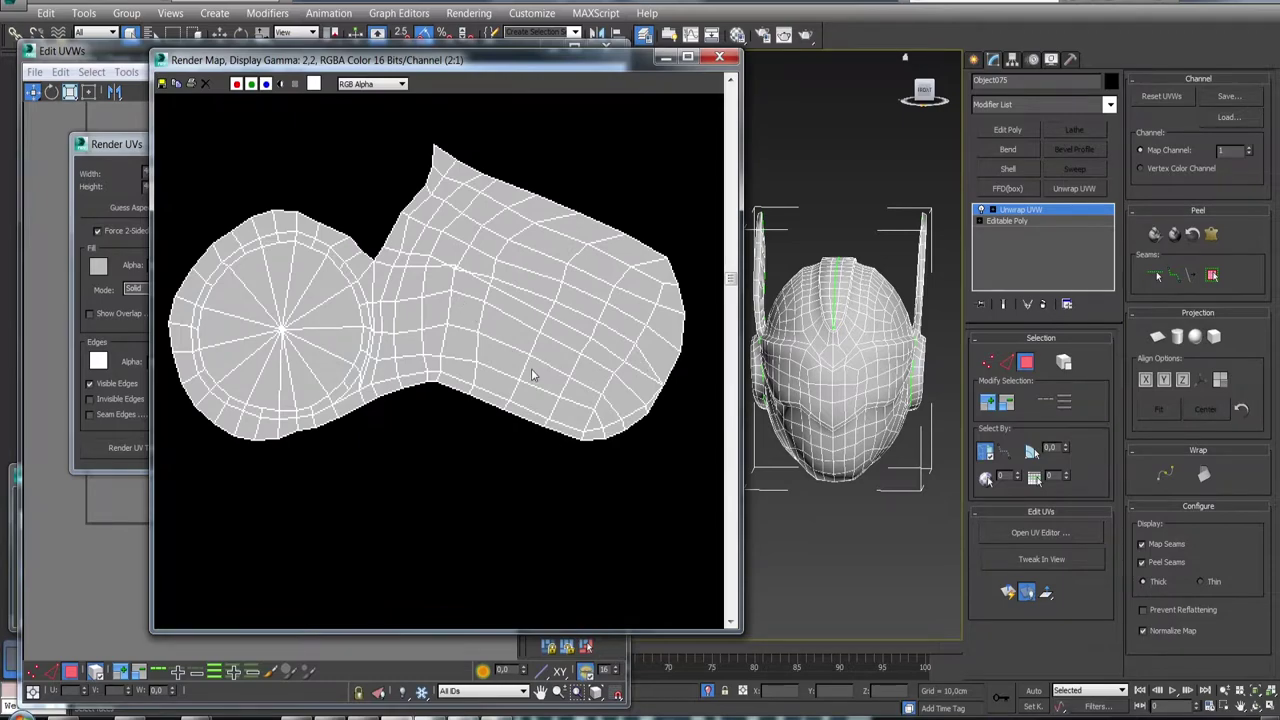
pyautogui.moveTo(530, 368); pyautogui.dragTo(407, 303, button='middle')
pyautogui.moveTo(540, 414); pyautogui.dragTo(377, 272, button='middle')
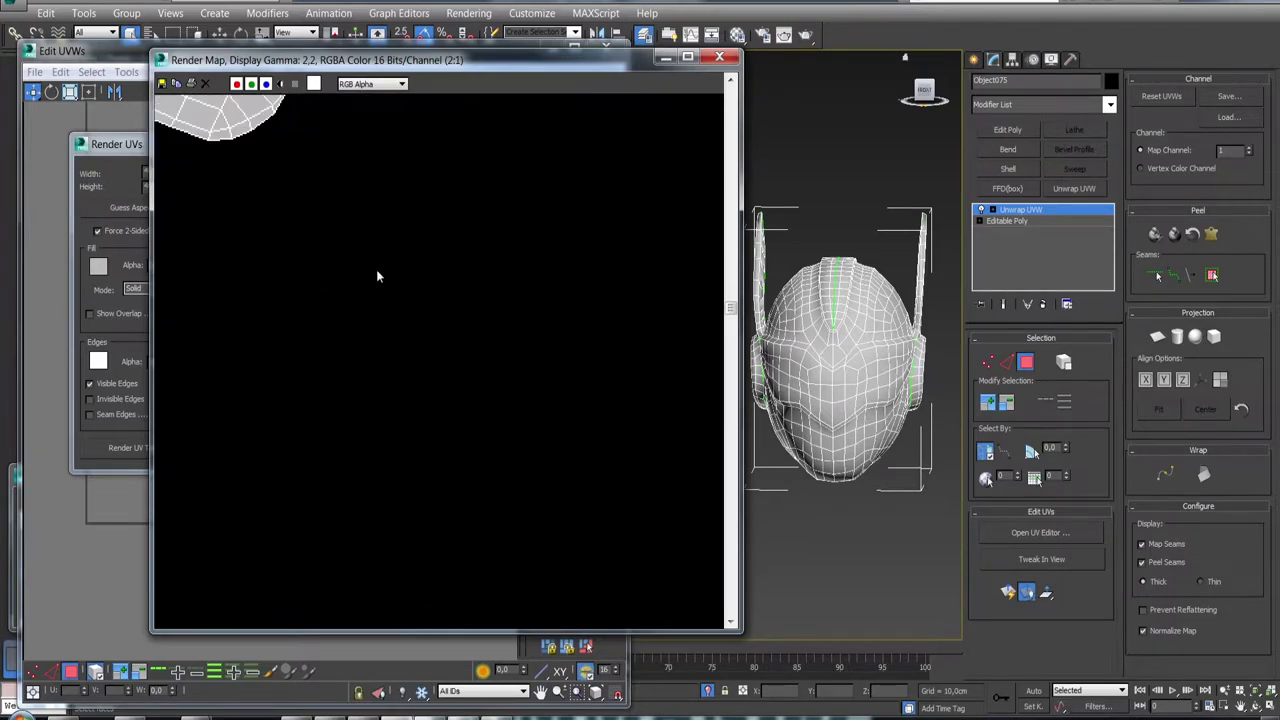
pyautogui.scroll(-3, 428, 298)
pyautogui.scroll(2, 566, 456)
pyautogui.moveTo(555, 517); pyautogui.dragTo(457, 380, button='middle')
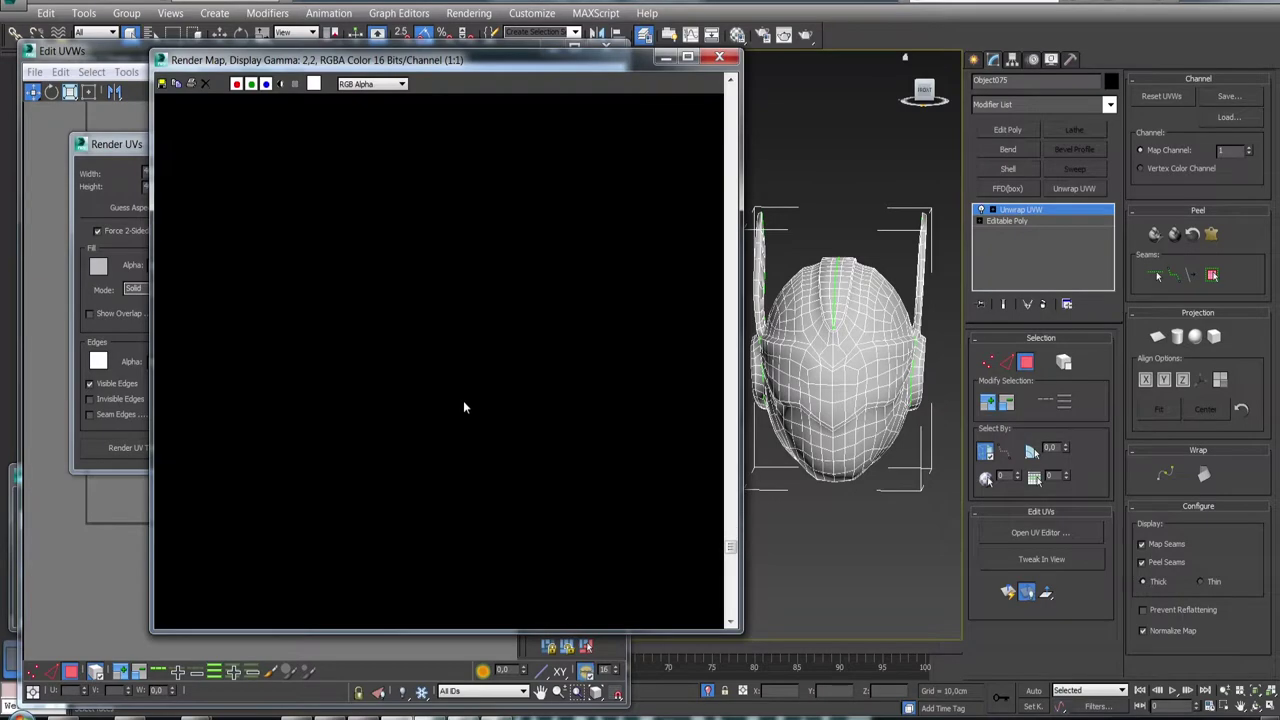
pyautogui.moveTo(477, 526); pyautogui.dragTo(352, 265, button='middle')
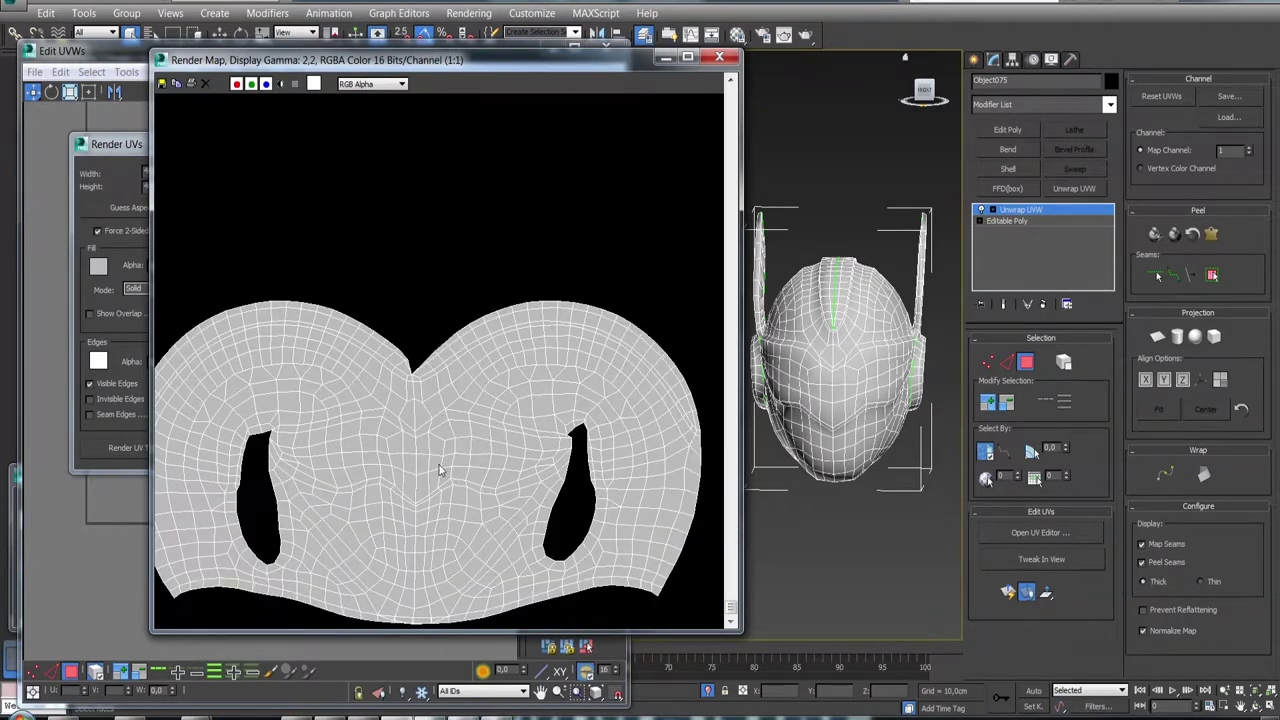
pyautogui.click(162, 84)
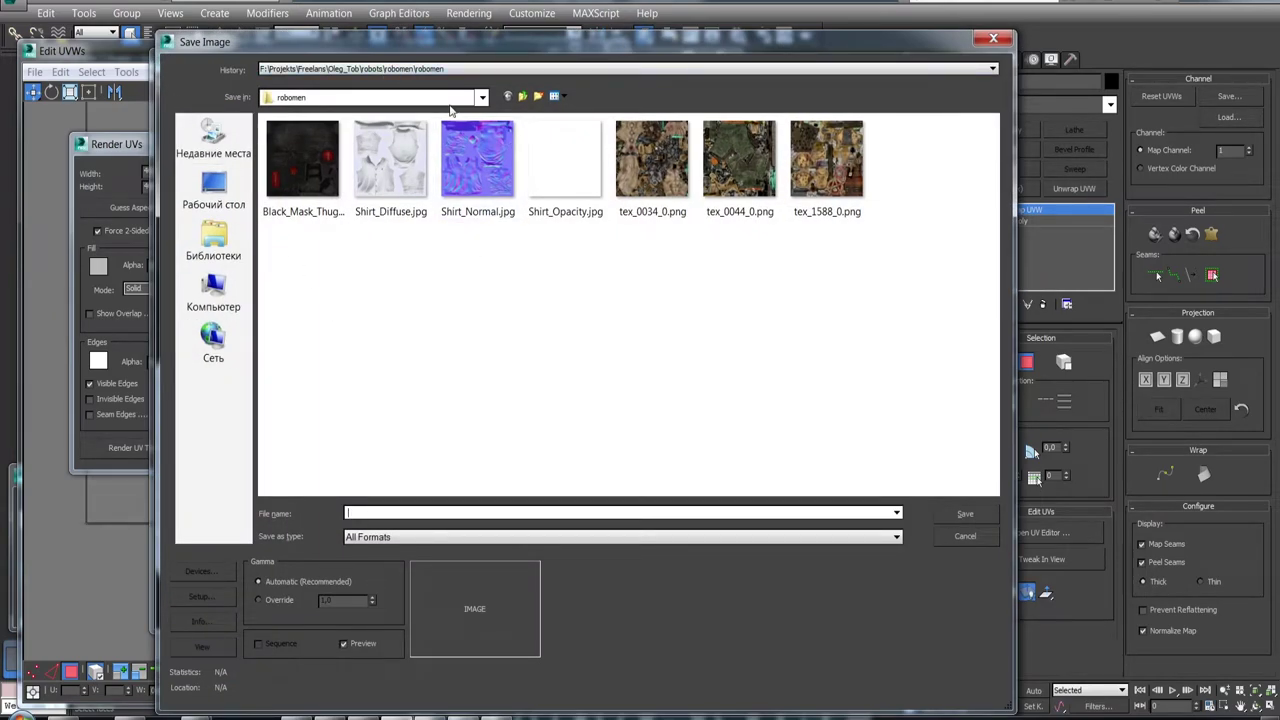
# Save the render as JPEG Wireframe_2 in Texture\normals, accepting the default JPEG quality
pyautogui.click(523, 99)
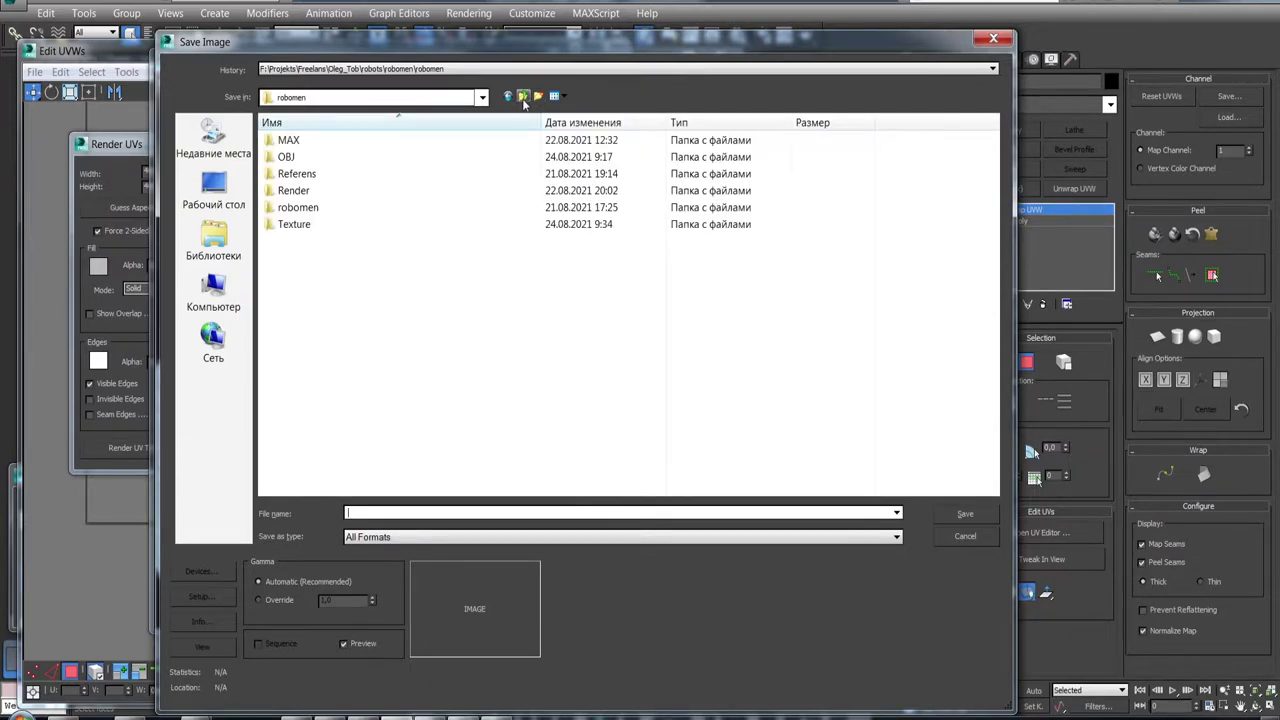
pyautogui.doubleClick(346, 223)
pyautogui.click(350, 158)
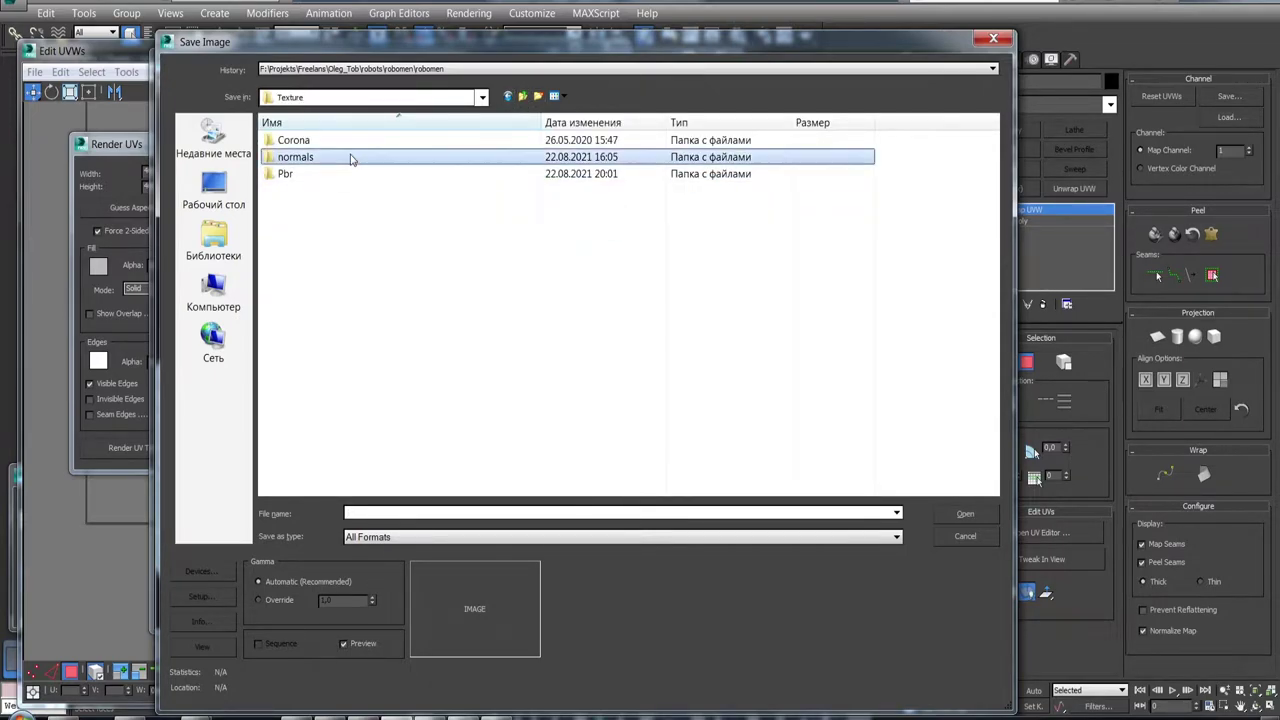
pyautogui.doubleClick(350, 158)
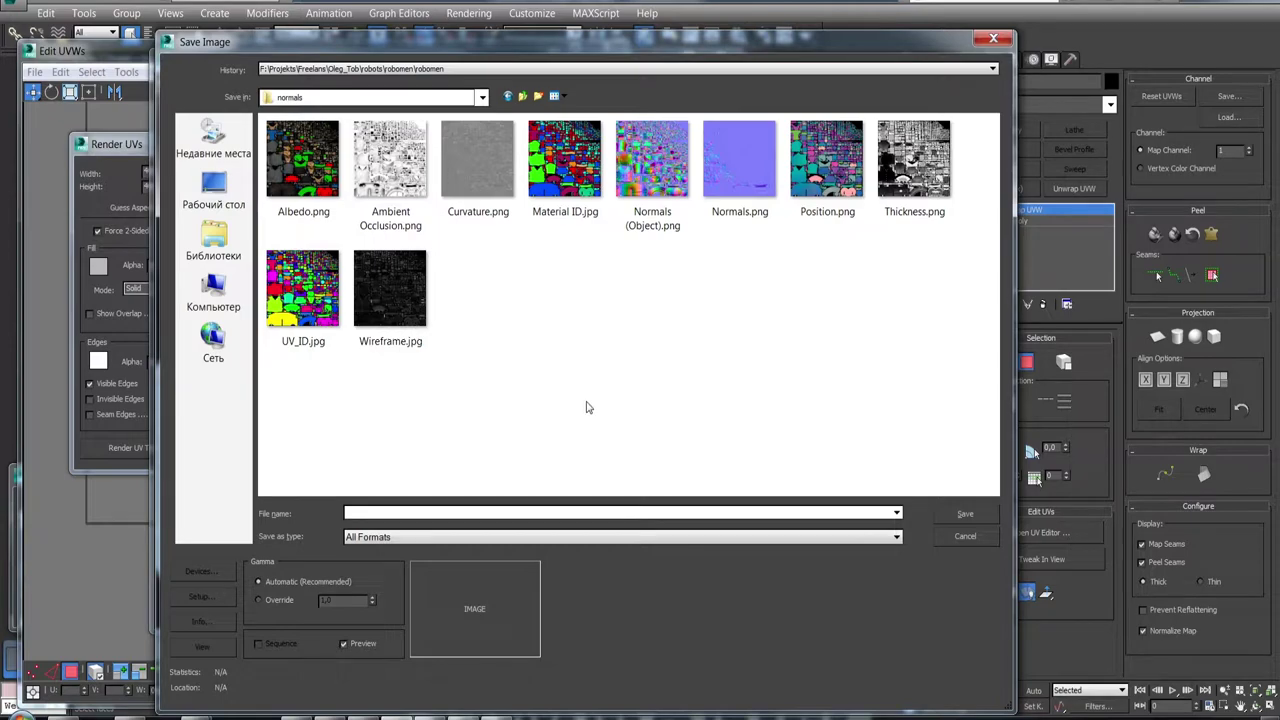
pyautogui.click(390, 290)
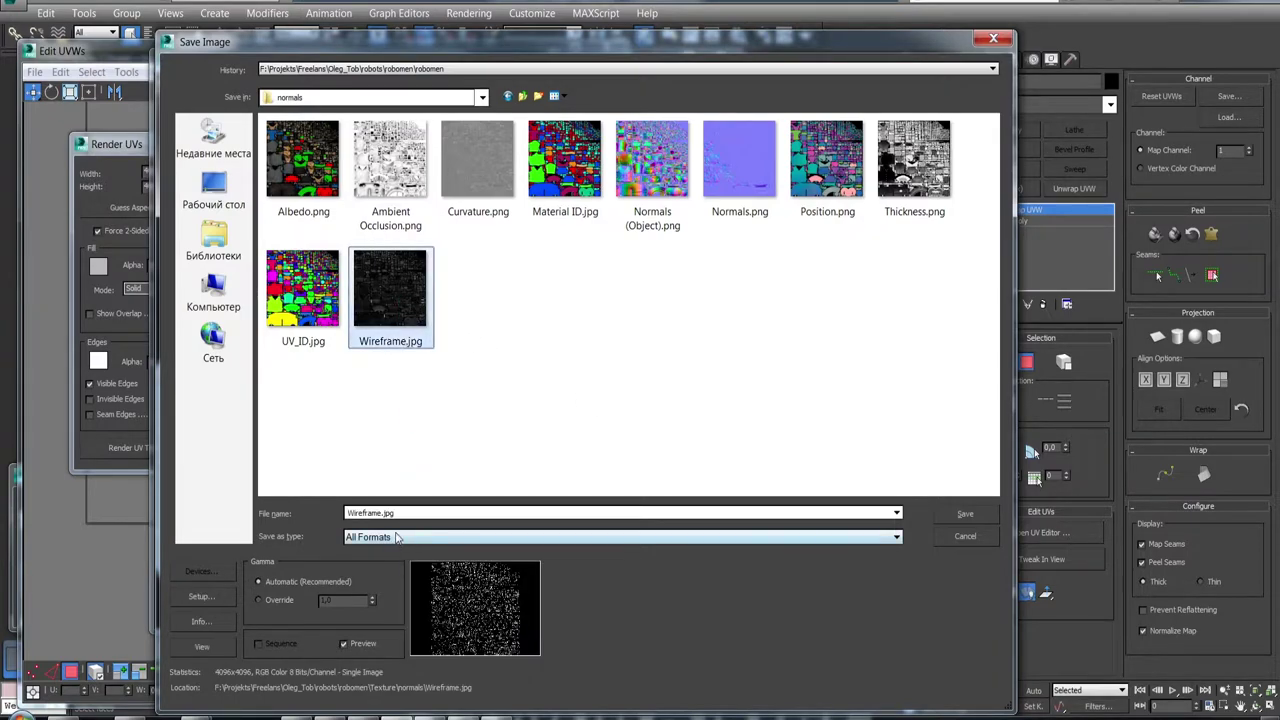
pyautogui.click(402, 513)
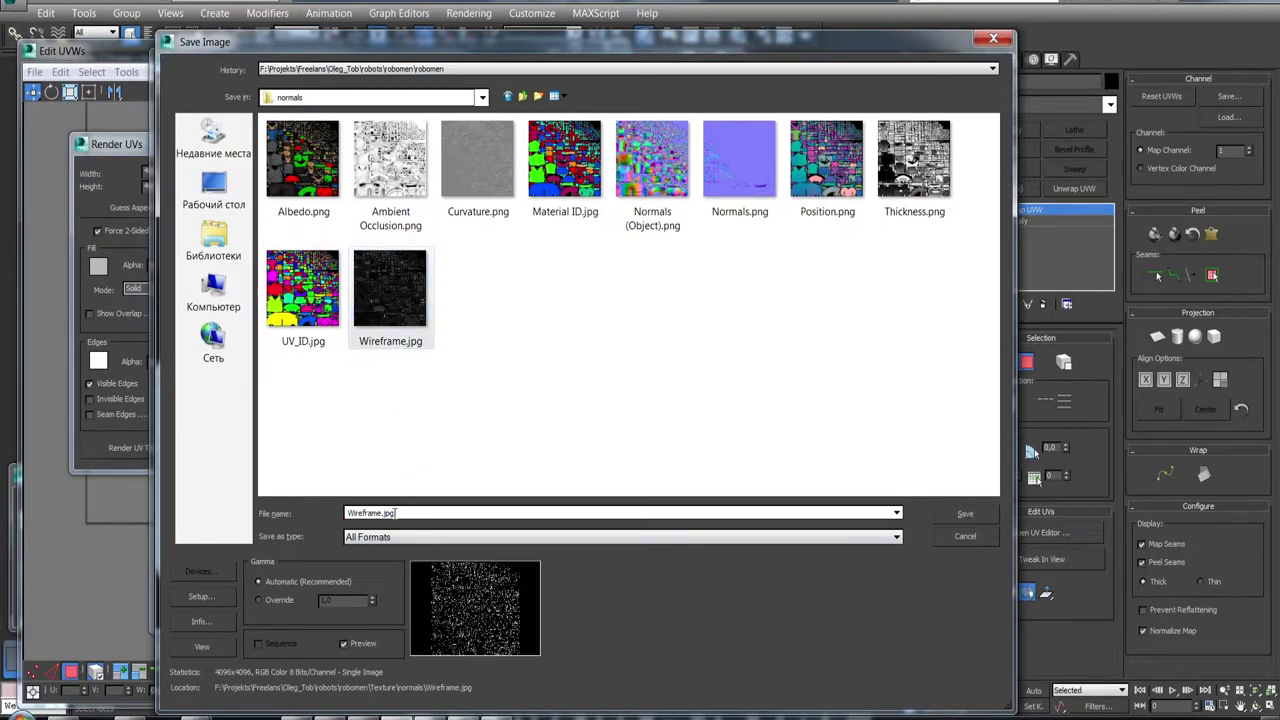
pyautogui.write('_2')
pyautogui.click(470, 537)
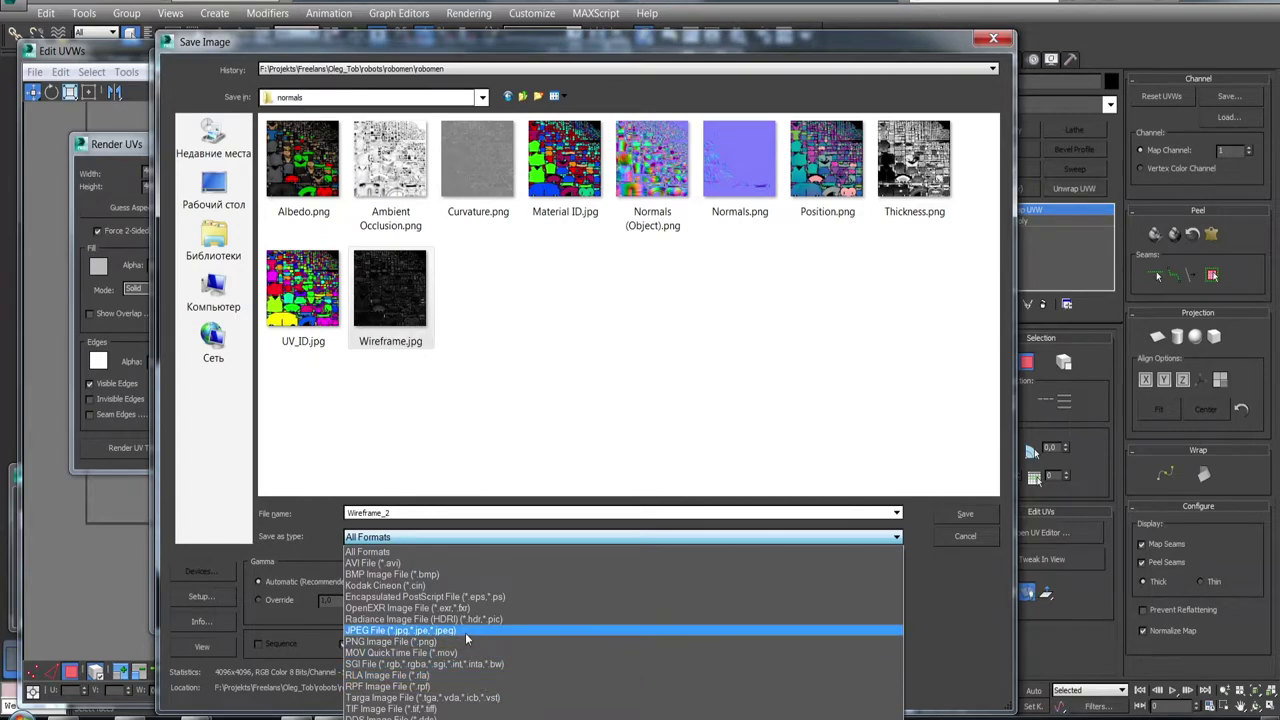
pyautogui.click(500, 630)
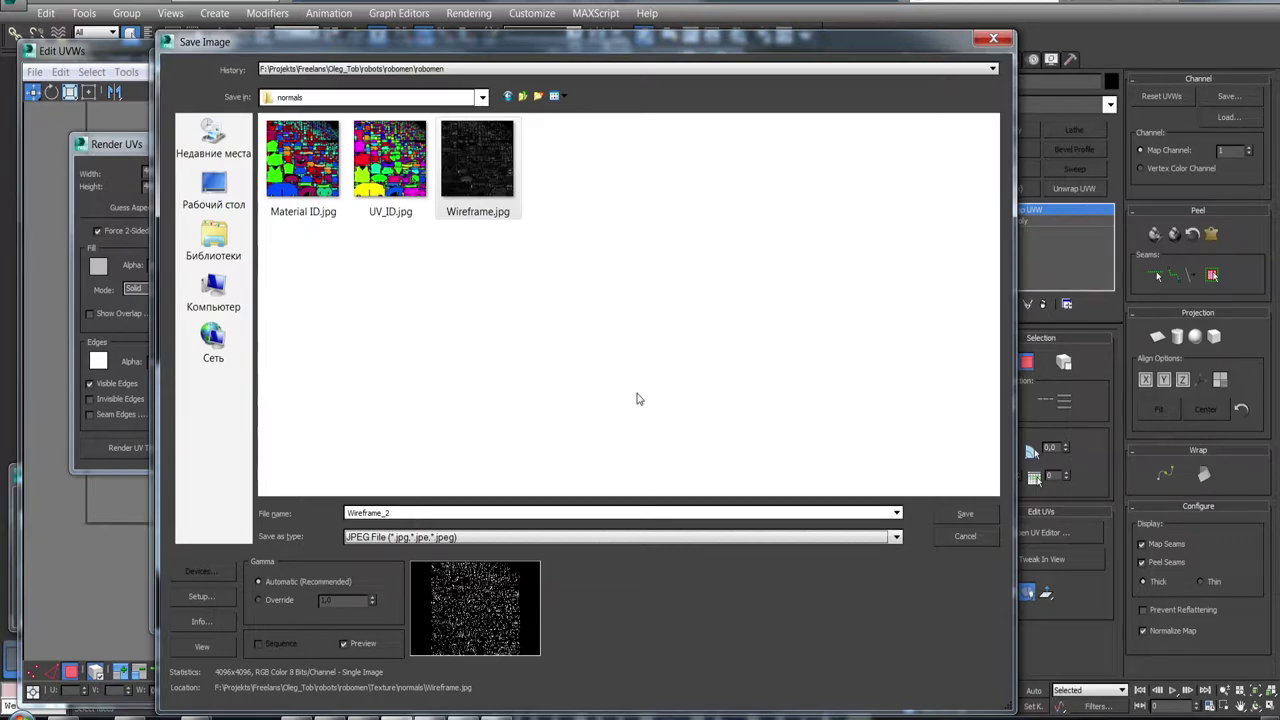
pyautogui.click(970, 514)
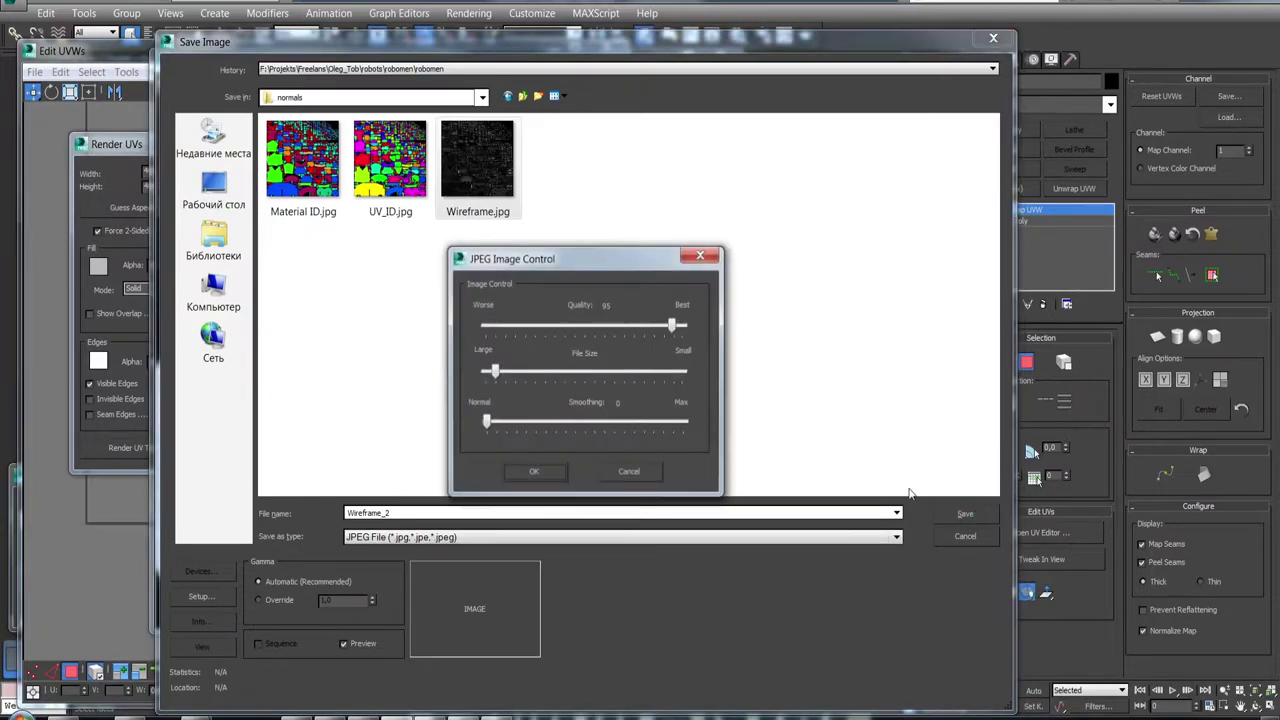
pyautogui.click(533, 472)
# Open Wireframe_2.jpg from the normals folder in Explorer to preview it
pyautogui.click(214, 636)
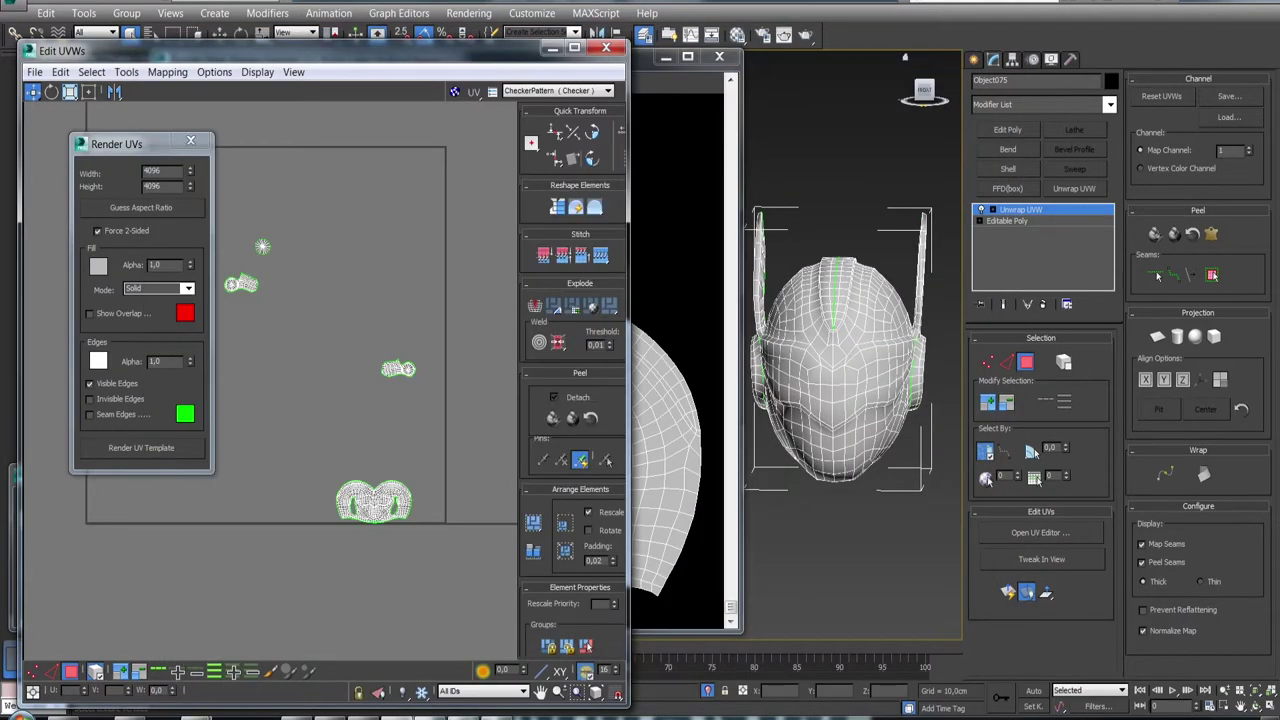
pyautogui.click(125, 660)
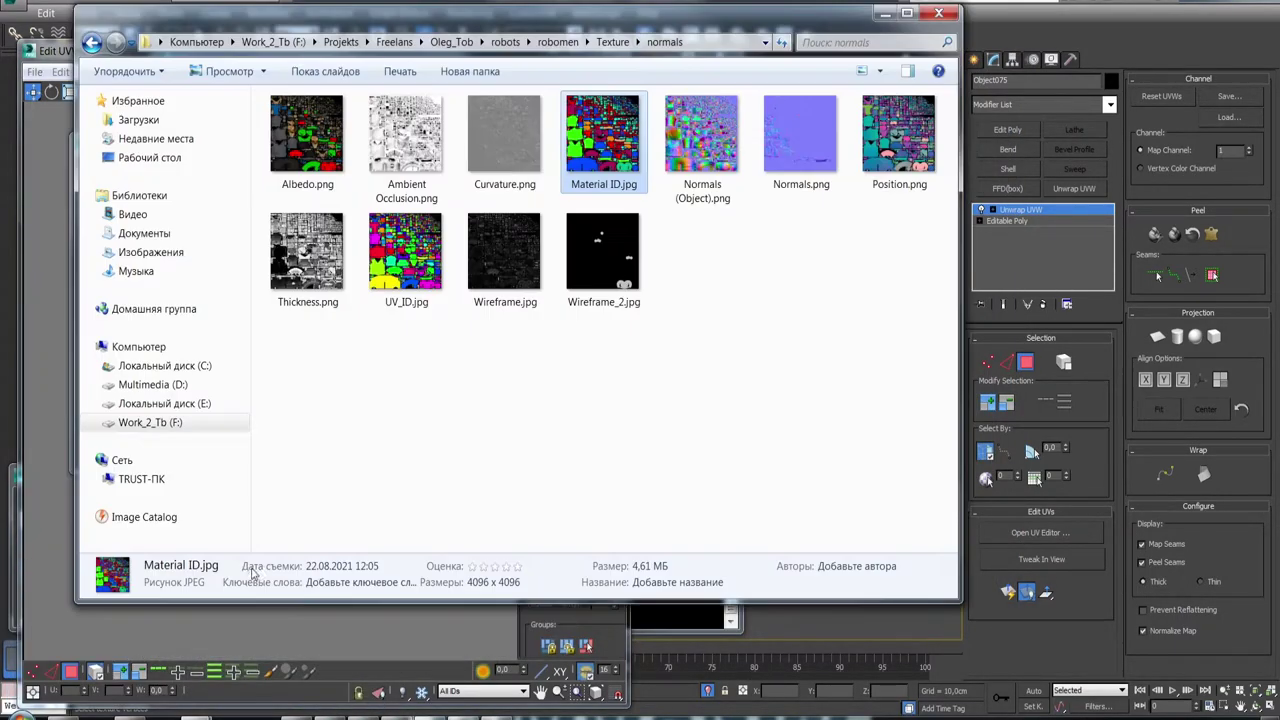
pyautogui.doubleClick(603, 255)
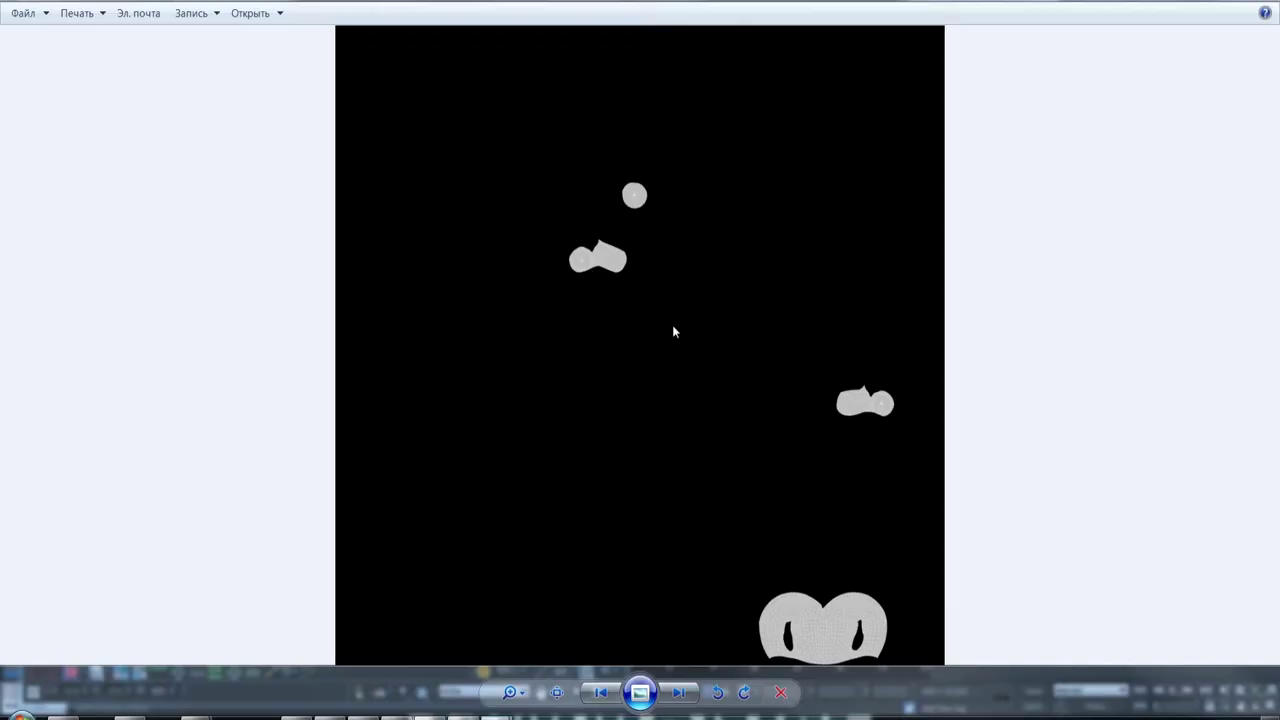
# Zoom and pan over Wireframe_2.jpg to check the helmet UV shells, then close it and return to Photoshop
pyautogui.scroll(2, 674, 331)
pyautogui.scroll(2, 886, 557)
pyautogui.moveTo(886, 557); pyautogui.dragTo(737, 457)
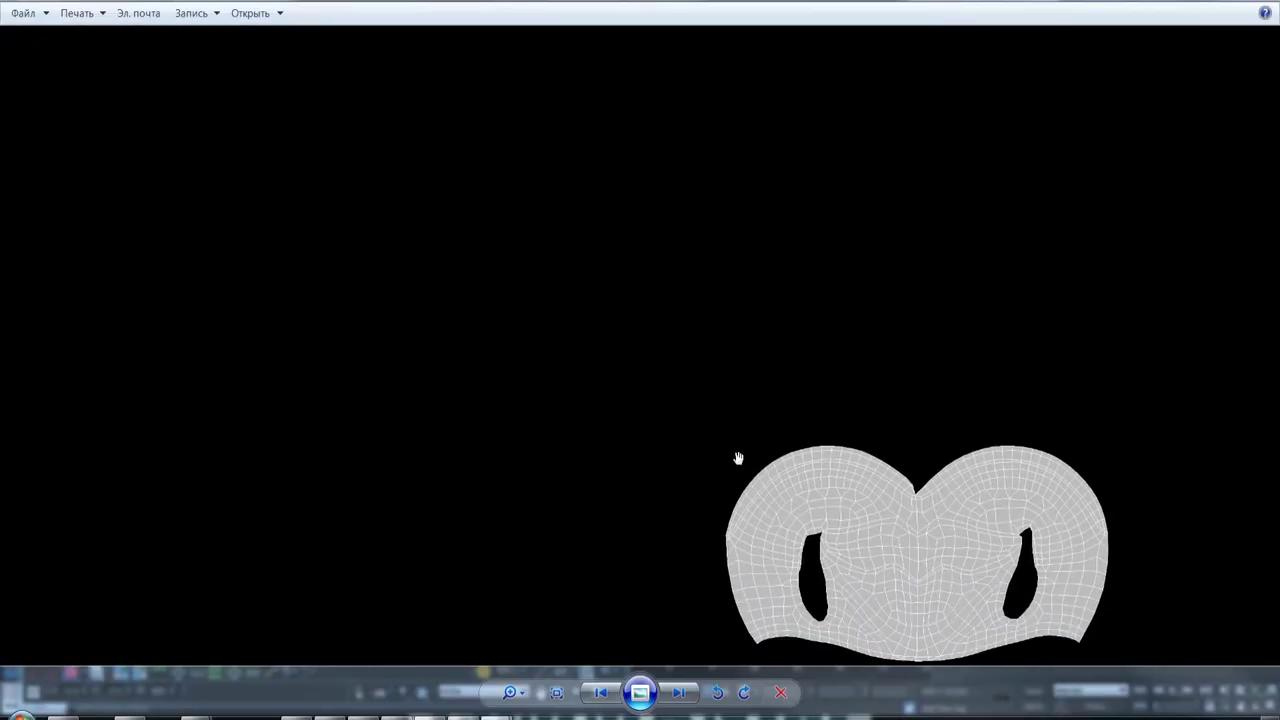
pyautogui.scroll(2, 837, 537)
pyautogui.scroll(2, 573, 325)
pyautogui.scroll(-1, 657, 414)
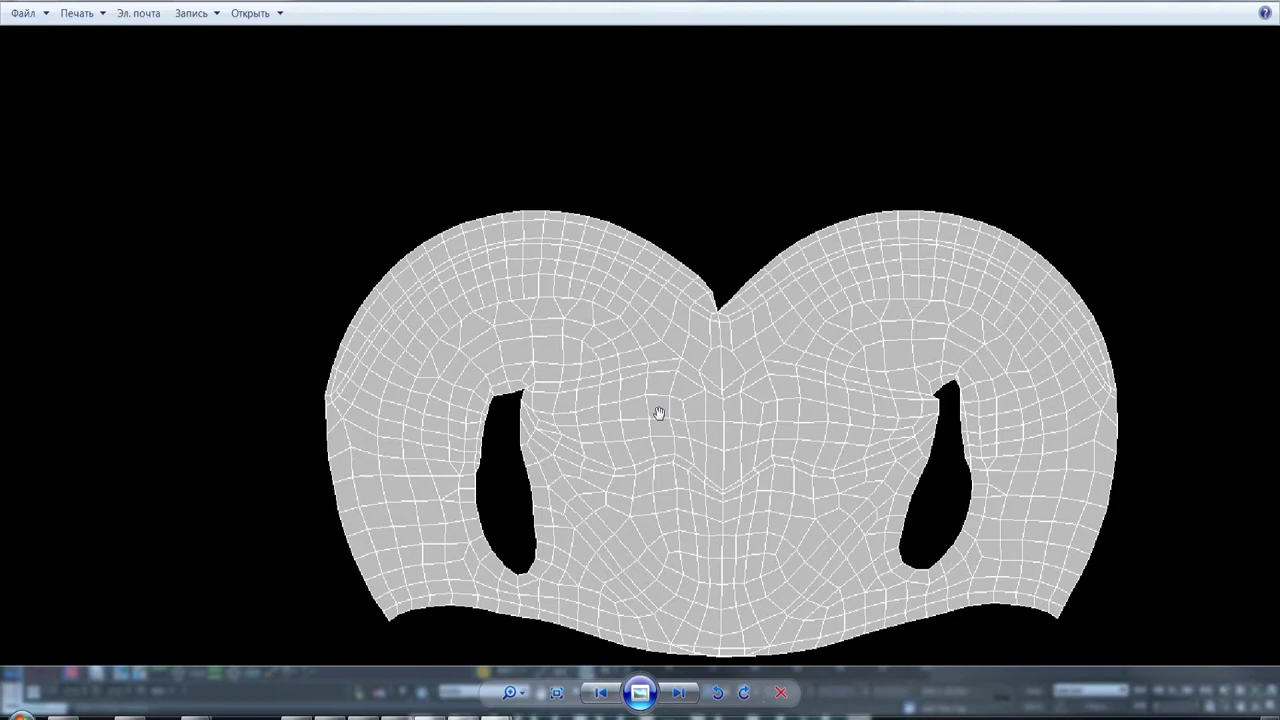
pyautogui.scroll(-3, 657, 412)
pyautogui.press('Escape')
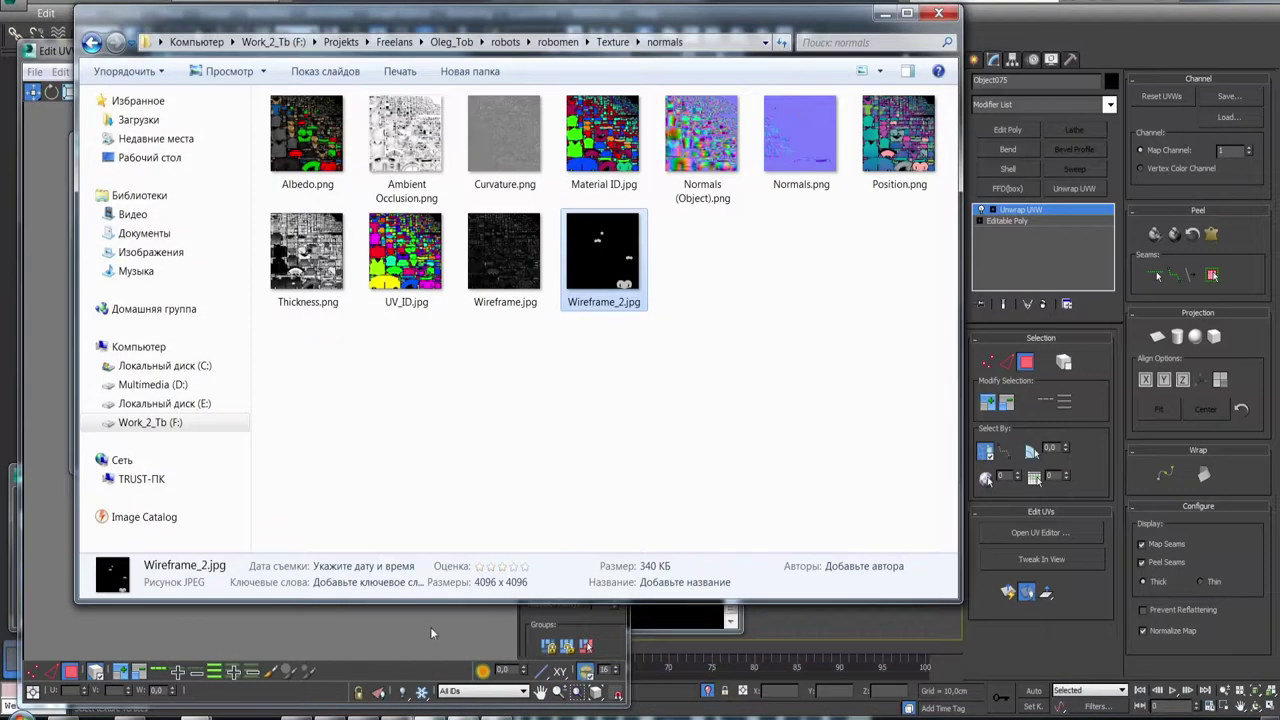
pyautogui.click(147, 710)
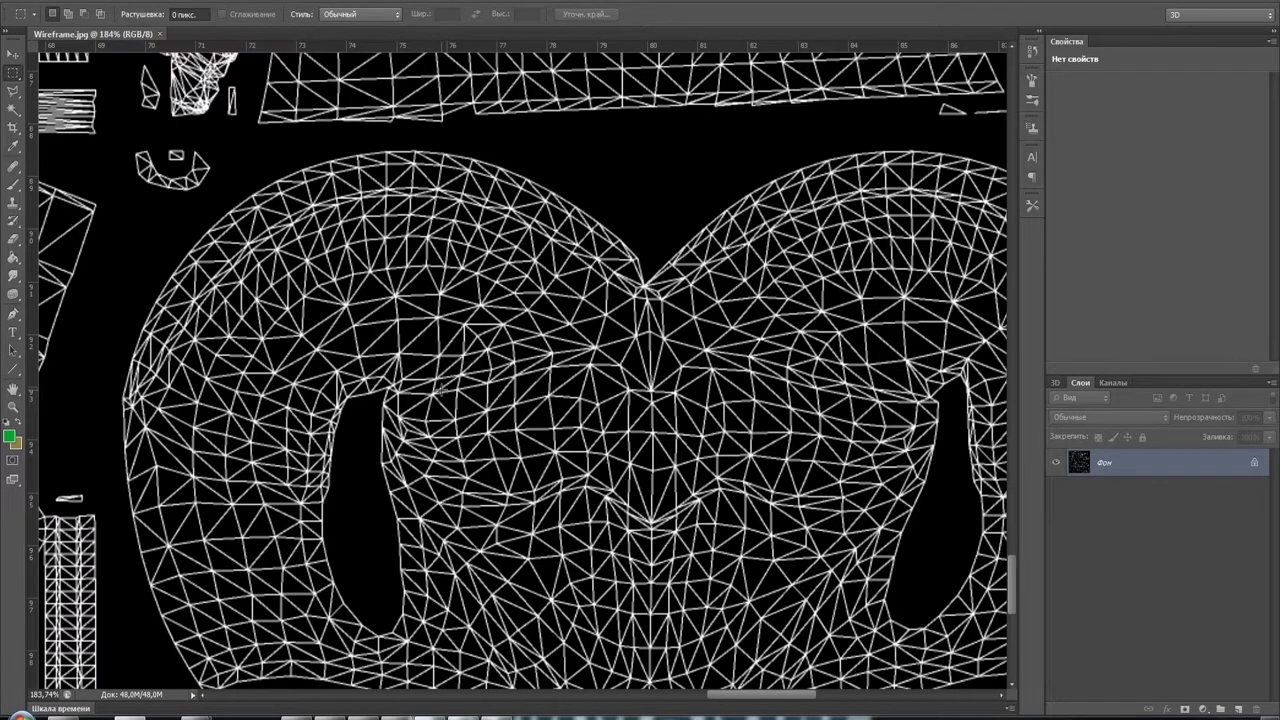
# Close the old Wireframe.jpg document
pyautogui.keyDown('alt'); pyautogui.scroll(-2, 440, 390); pyautogui.keyUp('alt')
pyautogui.keyDown('alt'); pyautogui.scroll(-1, 440, 390); pyautogui.keyUp('alt')
pyautogui.keyDown('alt'); pyautogui.scroll(-3, 440, 390); pyautogui.keyUp('alt')
pyautogui.keyDown('alt'); pyautogui.scroll(-1, 440, 390); pyautogui.keyUp('alt')
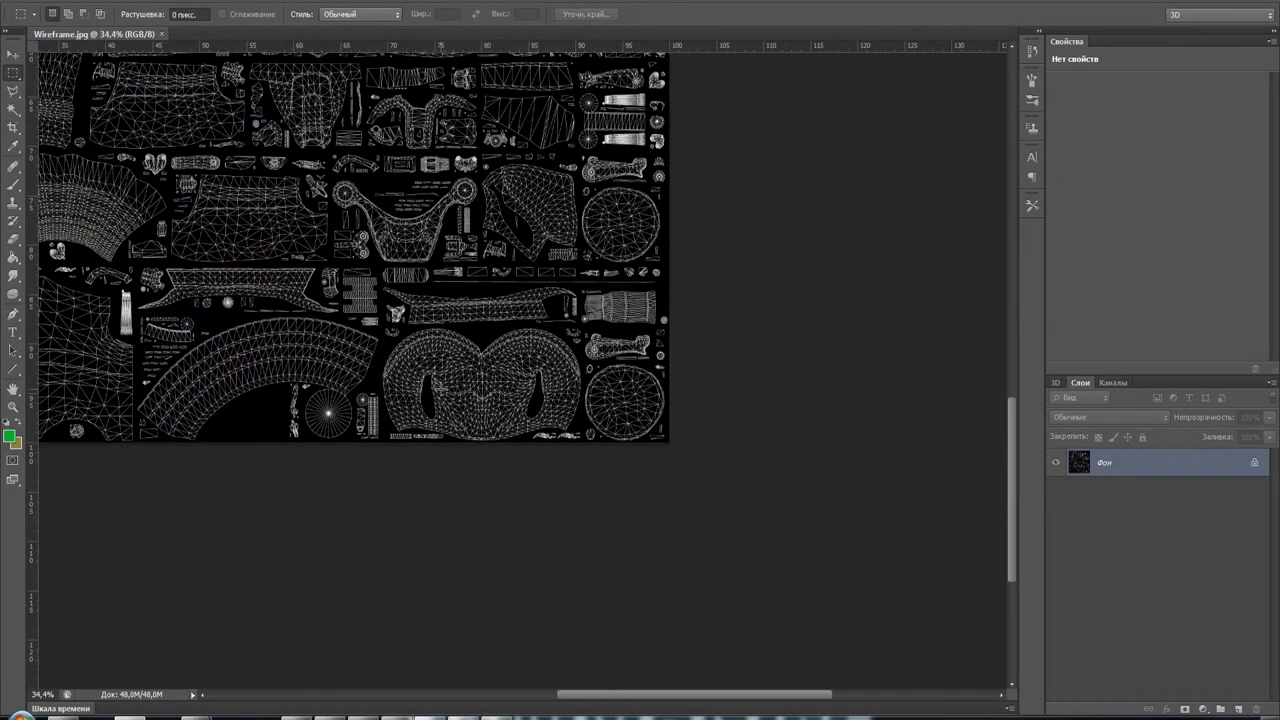
pyautogui.click(162, 34)
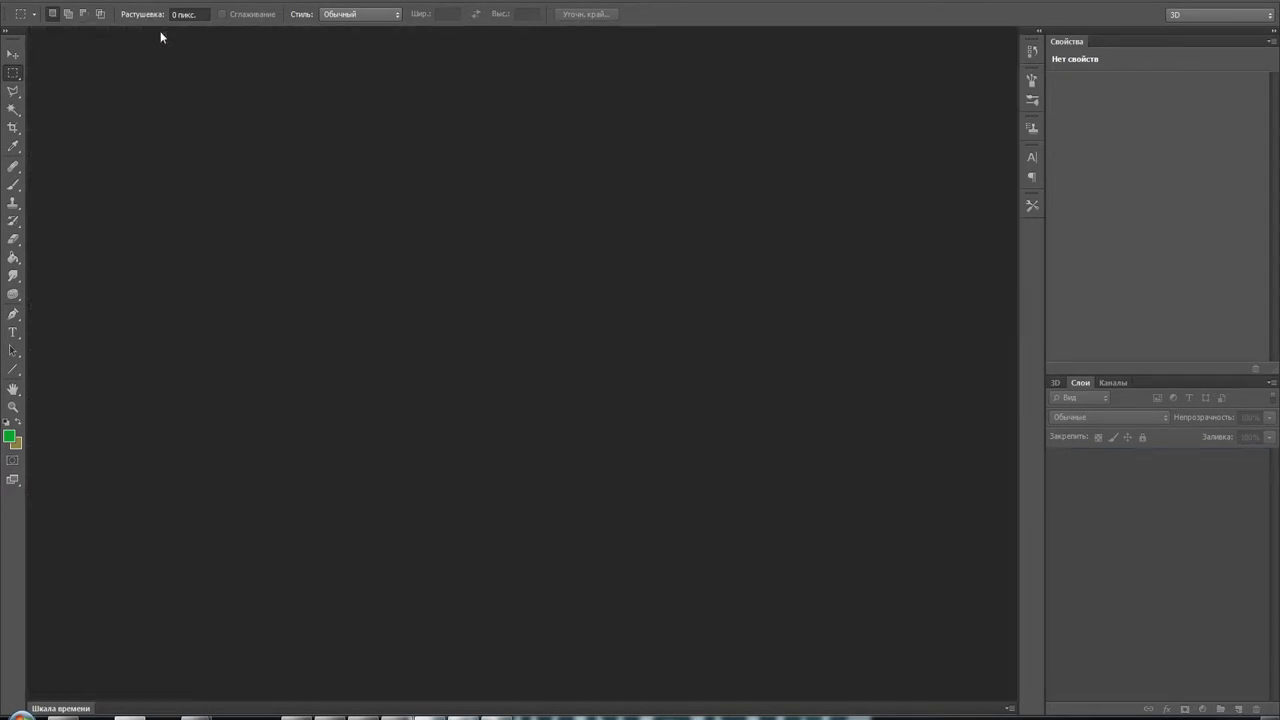
# Open Wireframe_2.jpg, keeping the default colour profile, and zoom in on the mesh
pyautogui.click(52, 3)
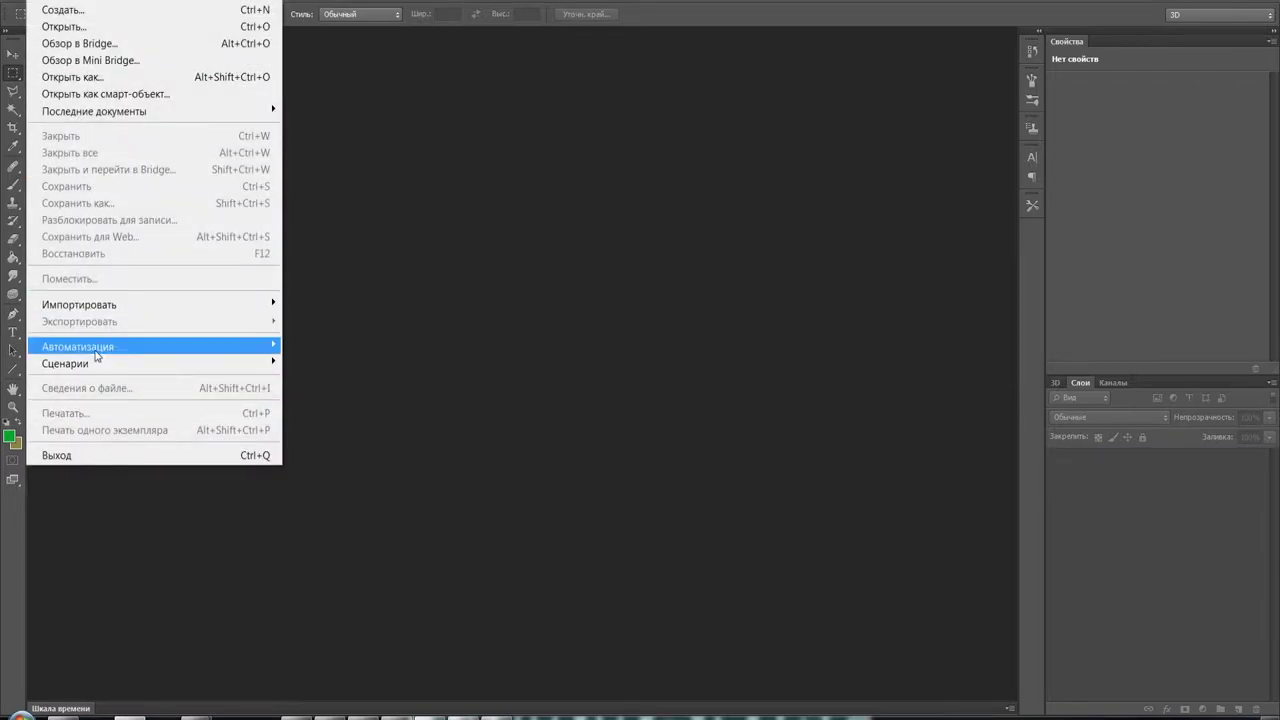
pyautogui.click(100, 26)
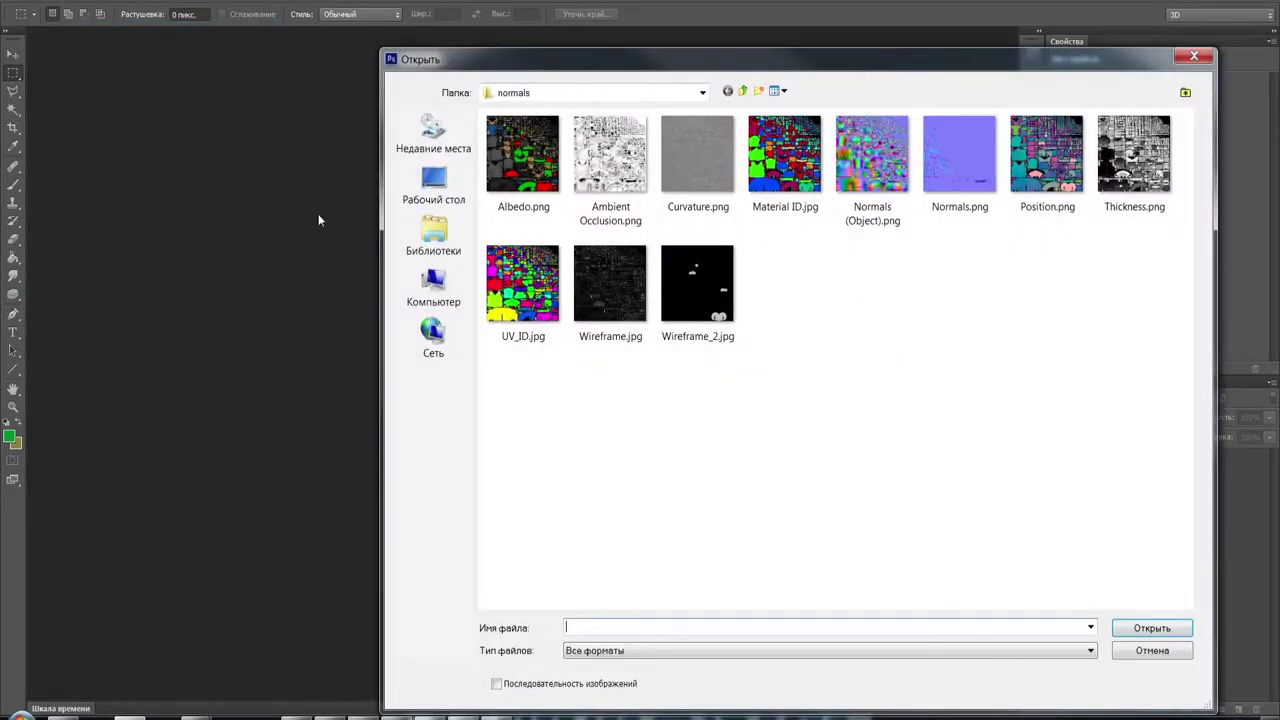
pyautogui.doubleClick(698, 297)
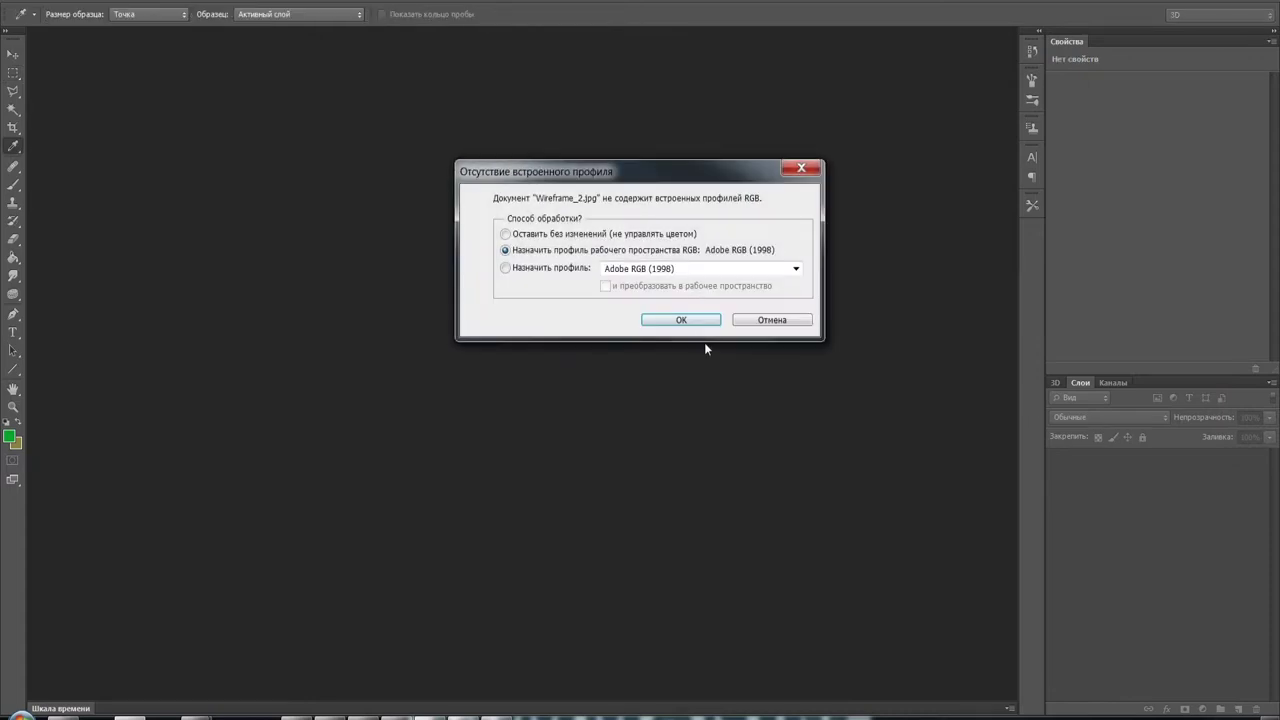
pyautogui.click(700, 327)
pyautogui.keyDown('alt'); pyautogui.scroll(1, 690, 600); pyautogui.keyUp('alt')
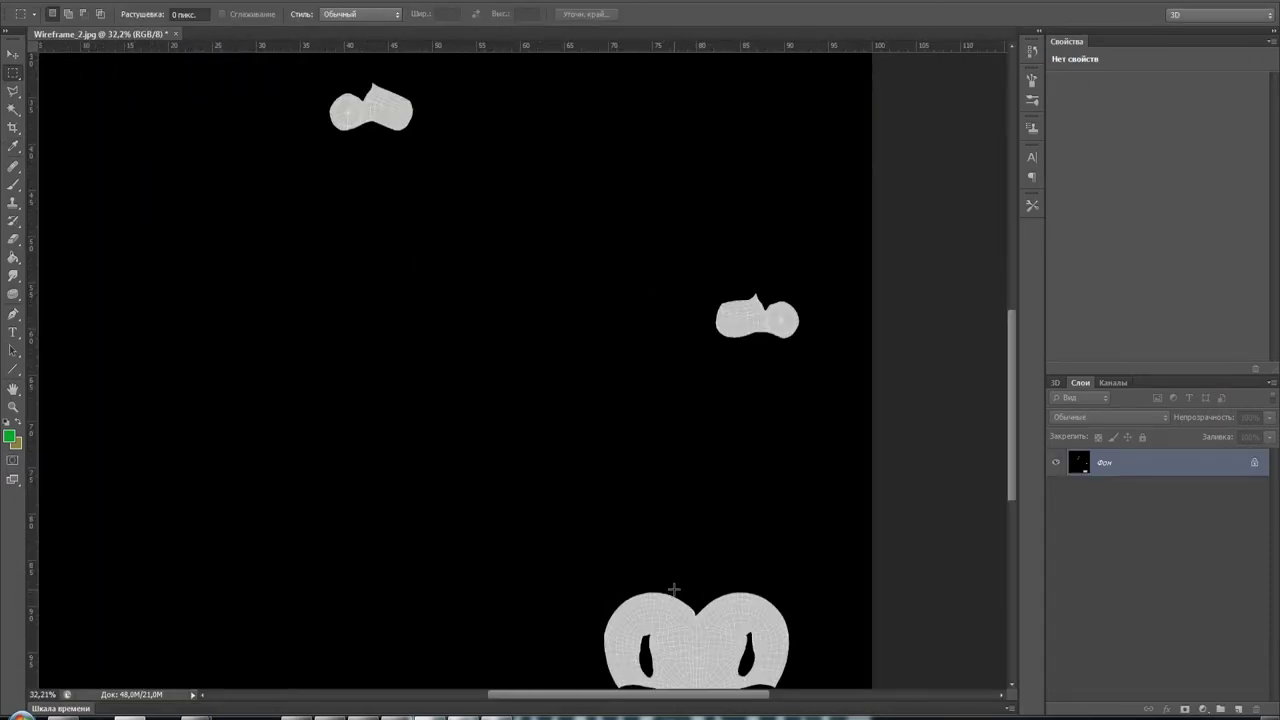
pyautogui.keyDown('alt'); pyautogui.scroll(1, 673, 571); pyautogui.keyUp('alt')
pyautogui.keyDown('alt'); pyautogui.scroll(3, 673, 571); pyautogui.keyUp('alt')
# Centre the UV mesh, unlock the background as layer 'Слой 0', and zoom out to see everything
pyautogui.moveTo(686, 528)
pyautogui.mouseDown()
pyautogui.moveTo(574, 254)
pyautogui.moveTo(460, 60)
pyautogui.mouseUp()
pyautogui.hotkey('ctrl', 'r')
pyautogui.doubleClick(1100, 467)
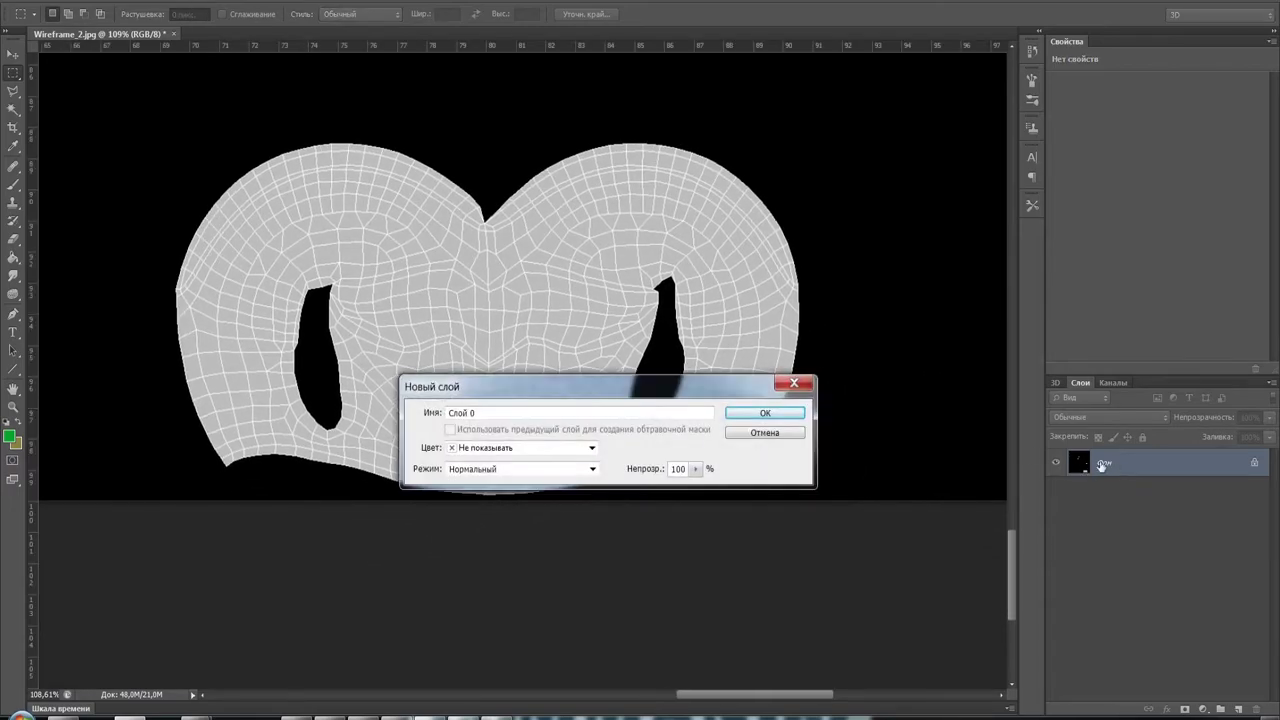
pyautogui.click(764, 413)
pyautogui.keyDown('alt'); pyautogui.scroll(3, 550, 385); pyautogui.keyUp('alt')
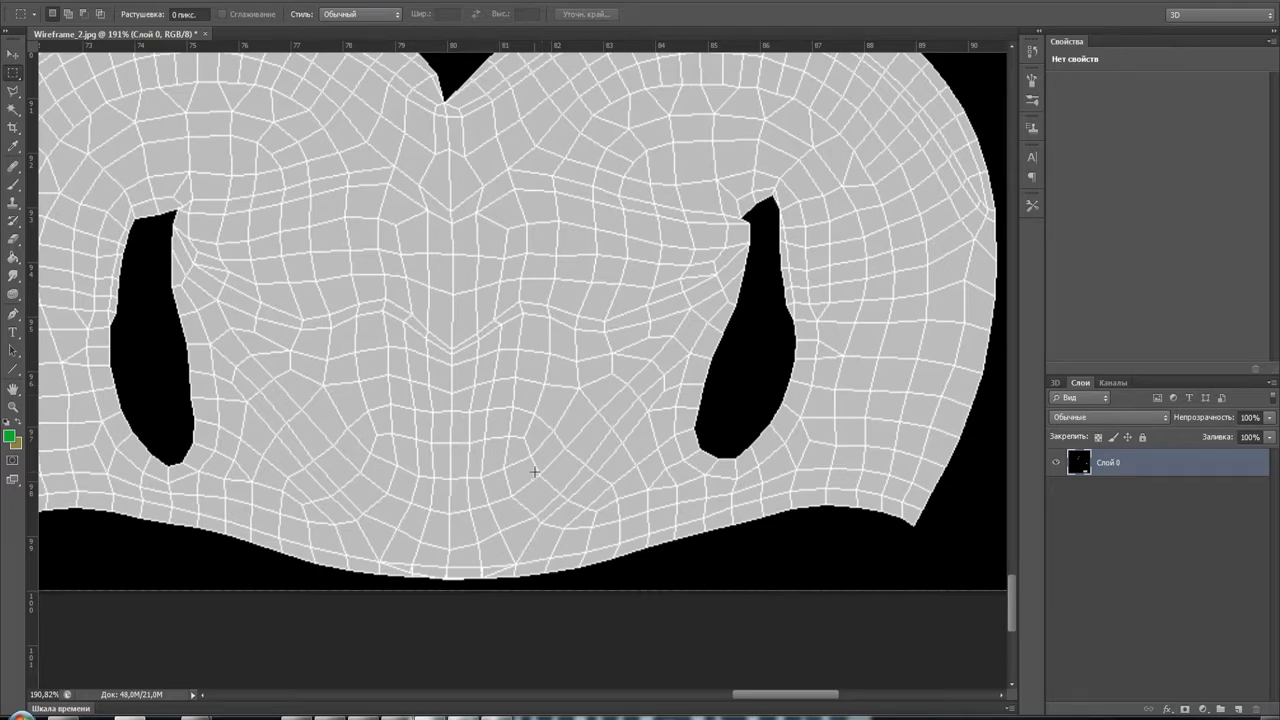
pyautogui.keyDown('alt'); pyautogui.scroll(-2, 532, 474); pyautogui.keyUp('alt')
pyautogui.keyDown('alt'); pyautogui.scroll(-2, 526, 468); pyautogui.keyUp('alt')
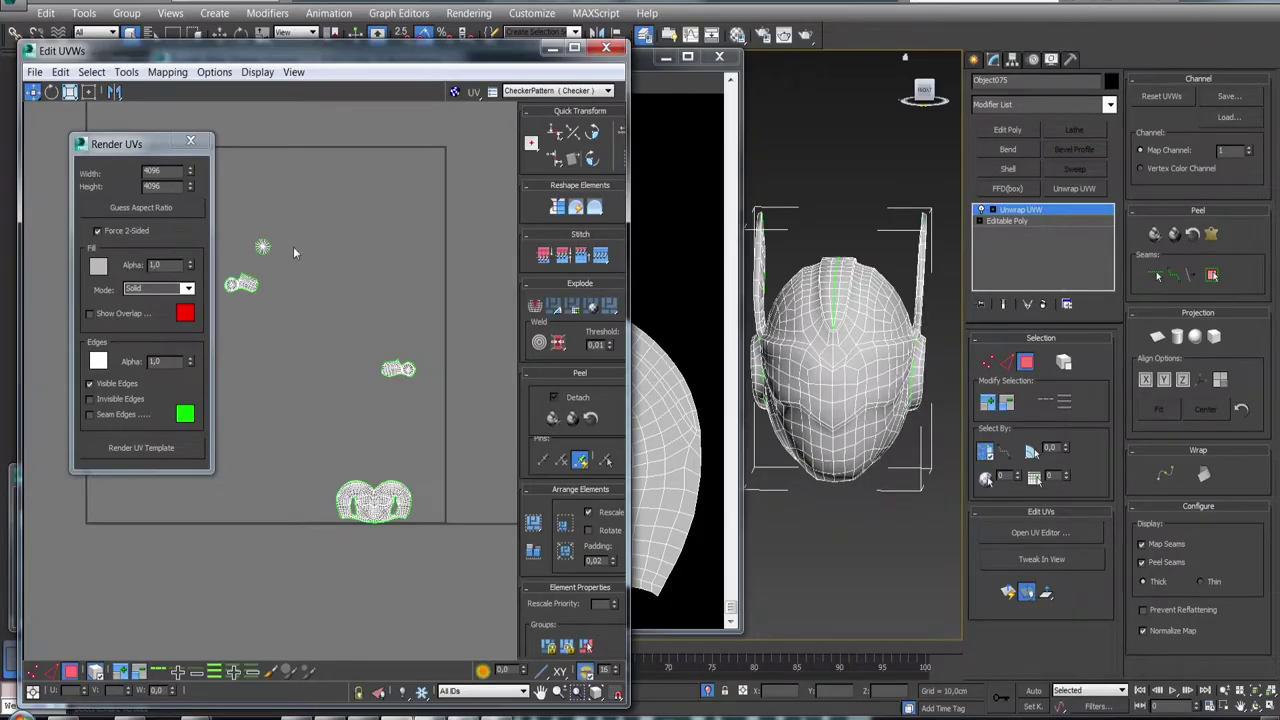
# Turn off Visible Edges and re-render the template as solid grey shells only
pyautogui.click(89, 385)
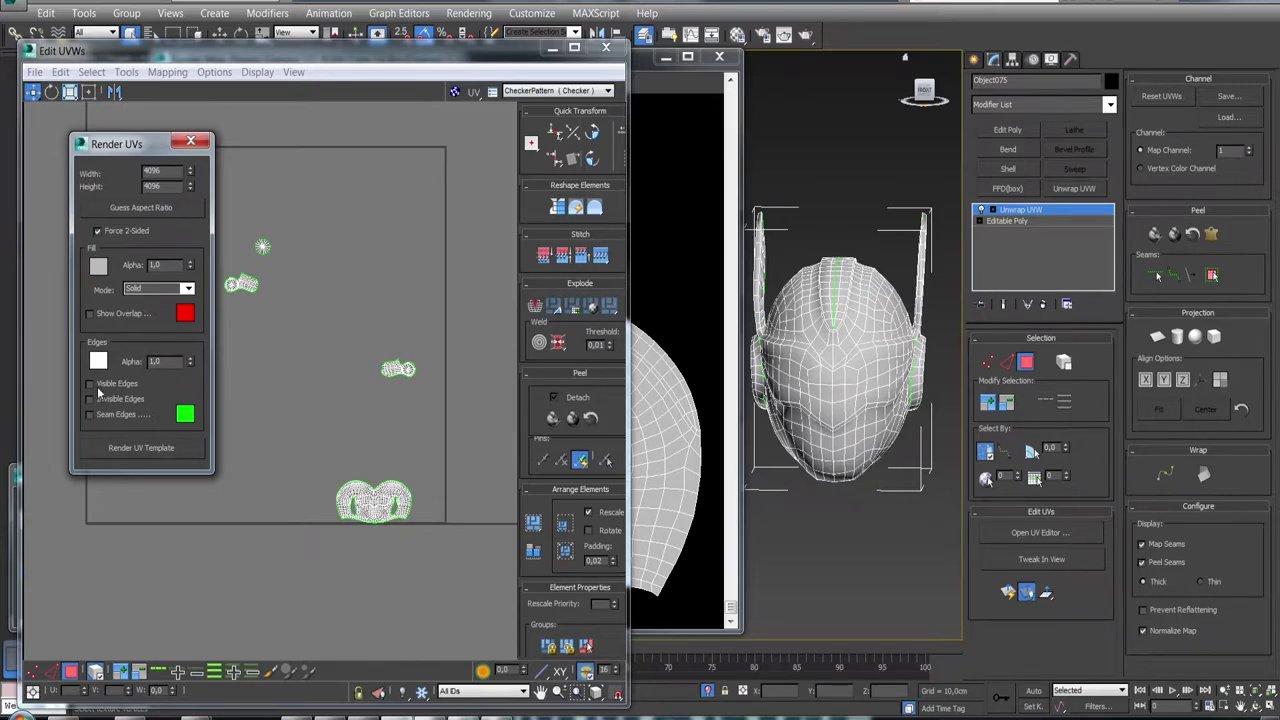
pyautogui.click(314, 391)
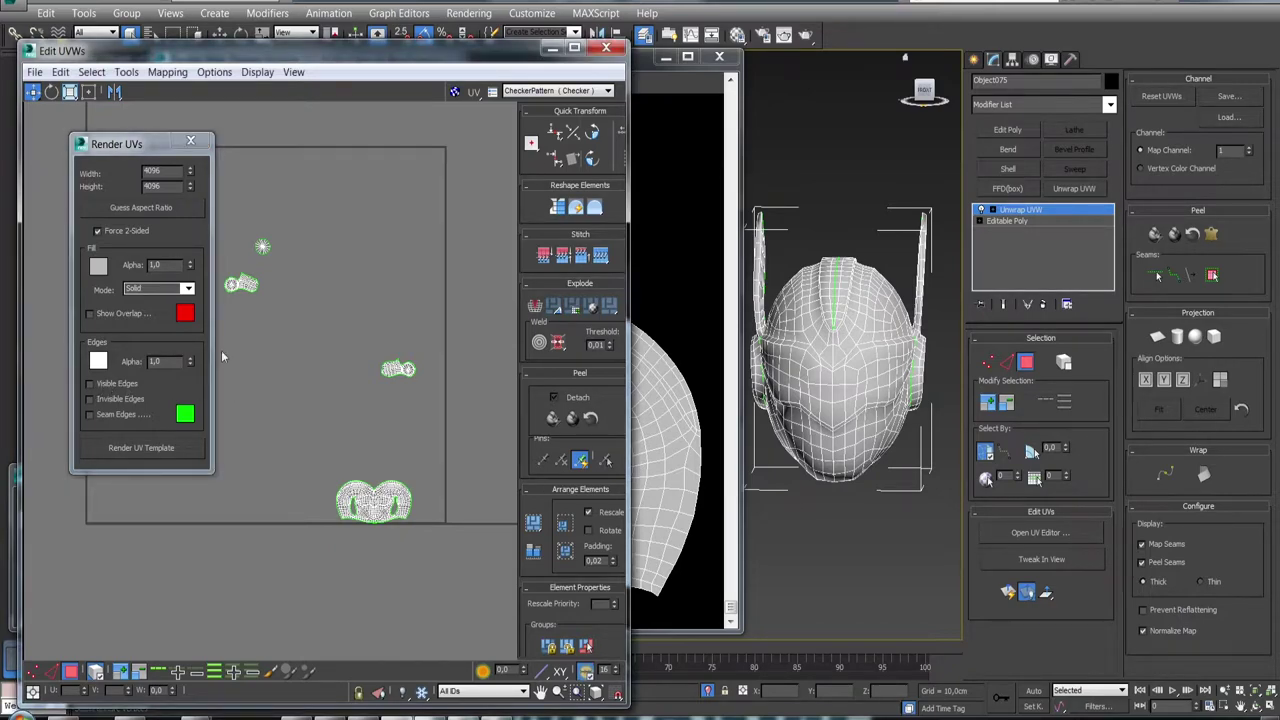
pyautogui.click(130, 449)
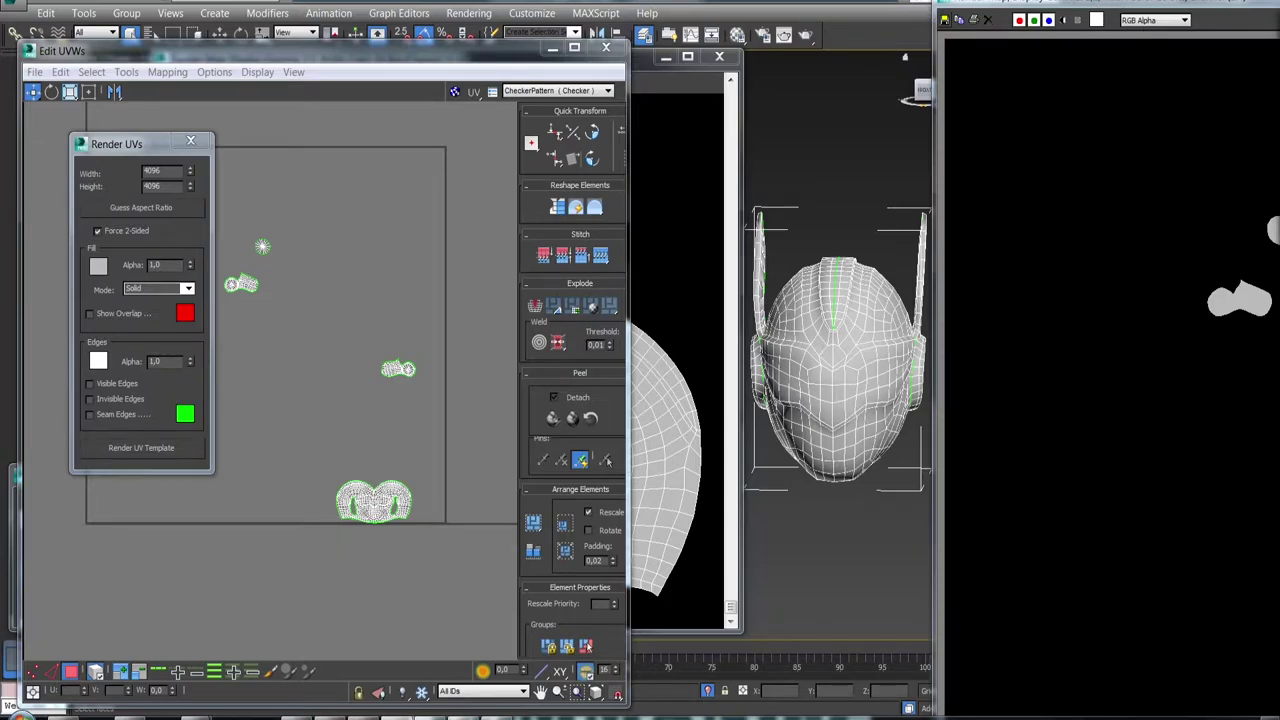
# Save the edgeless render as Wireframe_3.jpg in the normals folder at JPEG quality 95
pyautogui.click(945, 20)
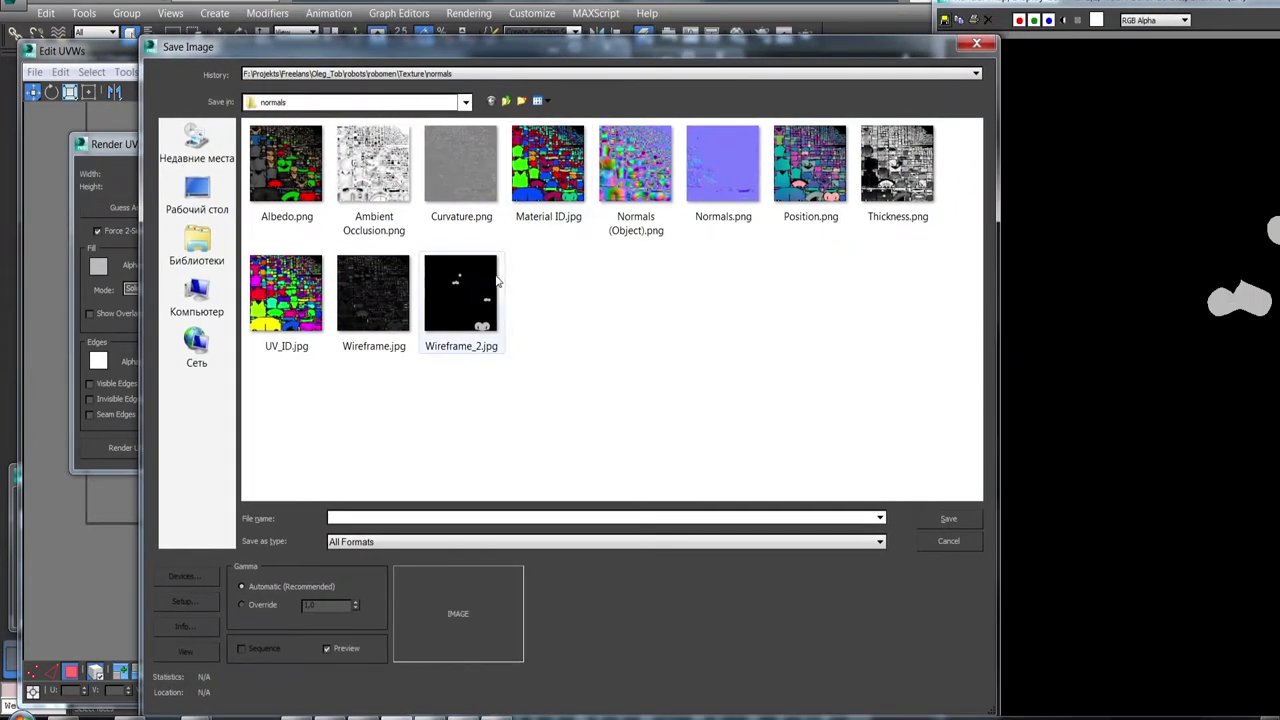
pyautogui.click(497, 282)
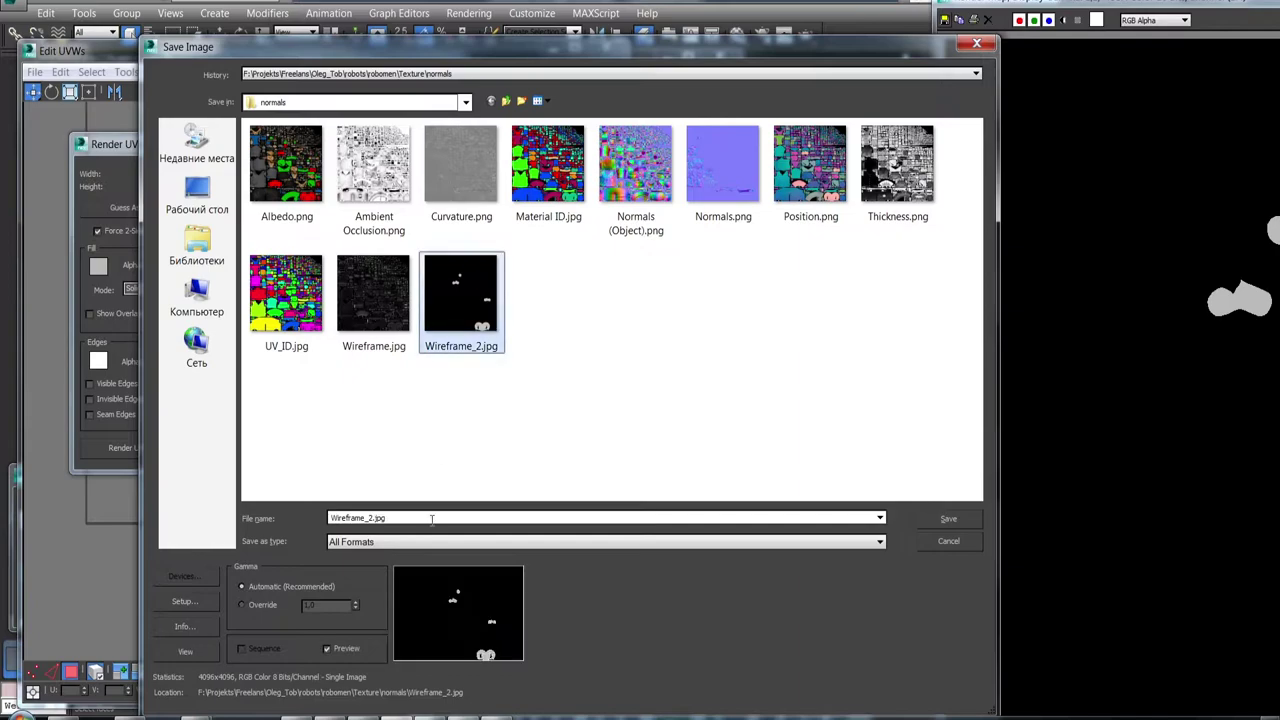
pyautogui.click(368, 518)
pyautogui.click(368, 518)
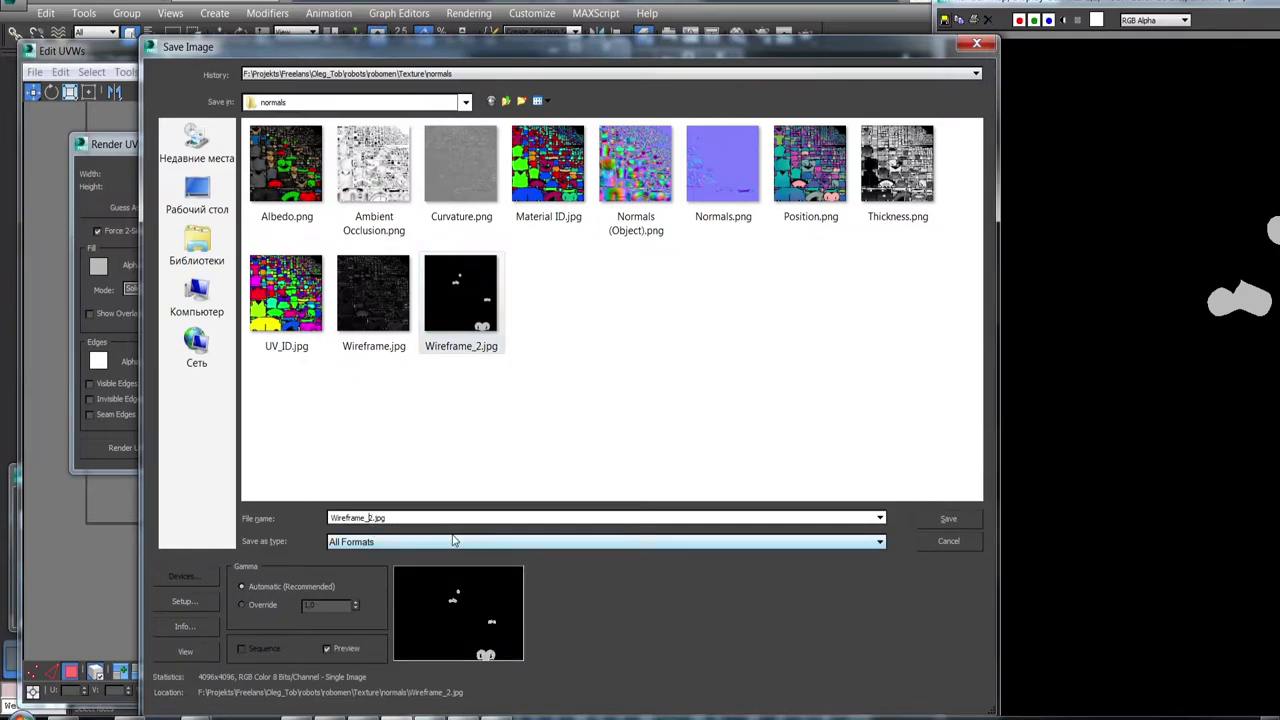
pyautogui.press('Delete')
pyautogui.write('3')
pyautogui.press('Return')
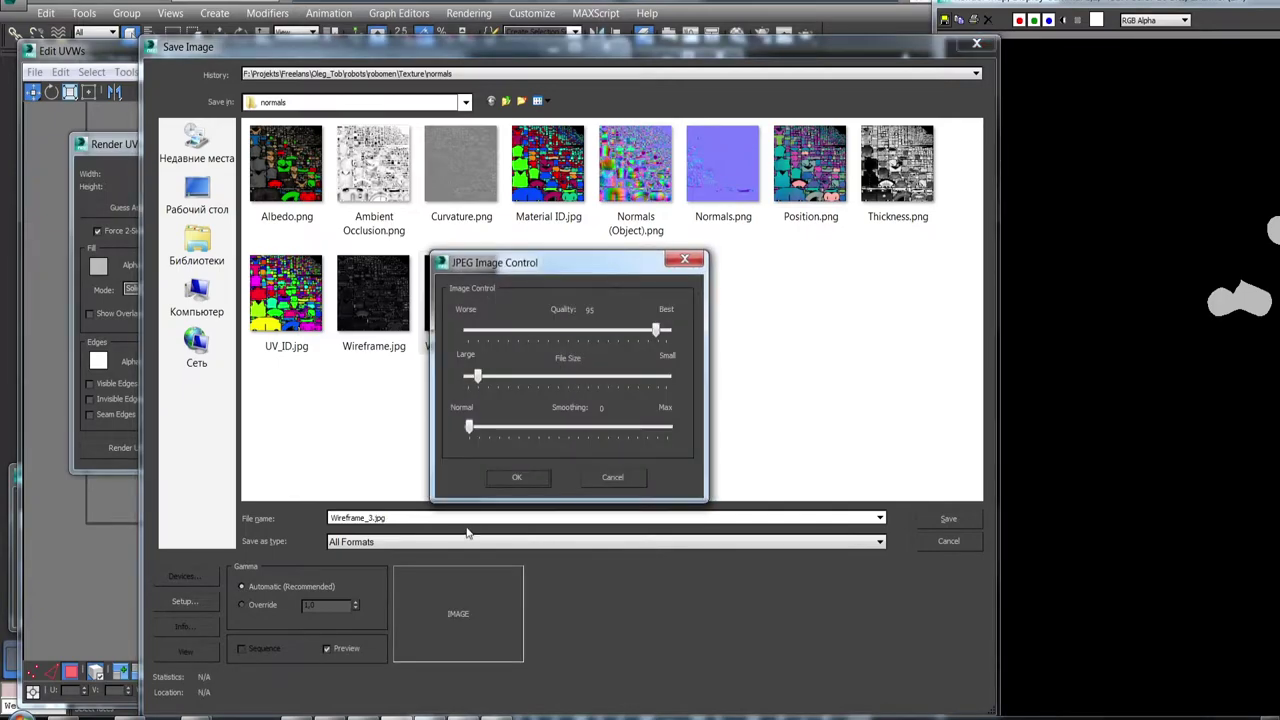
pyautogui.press('Return')
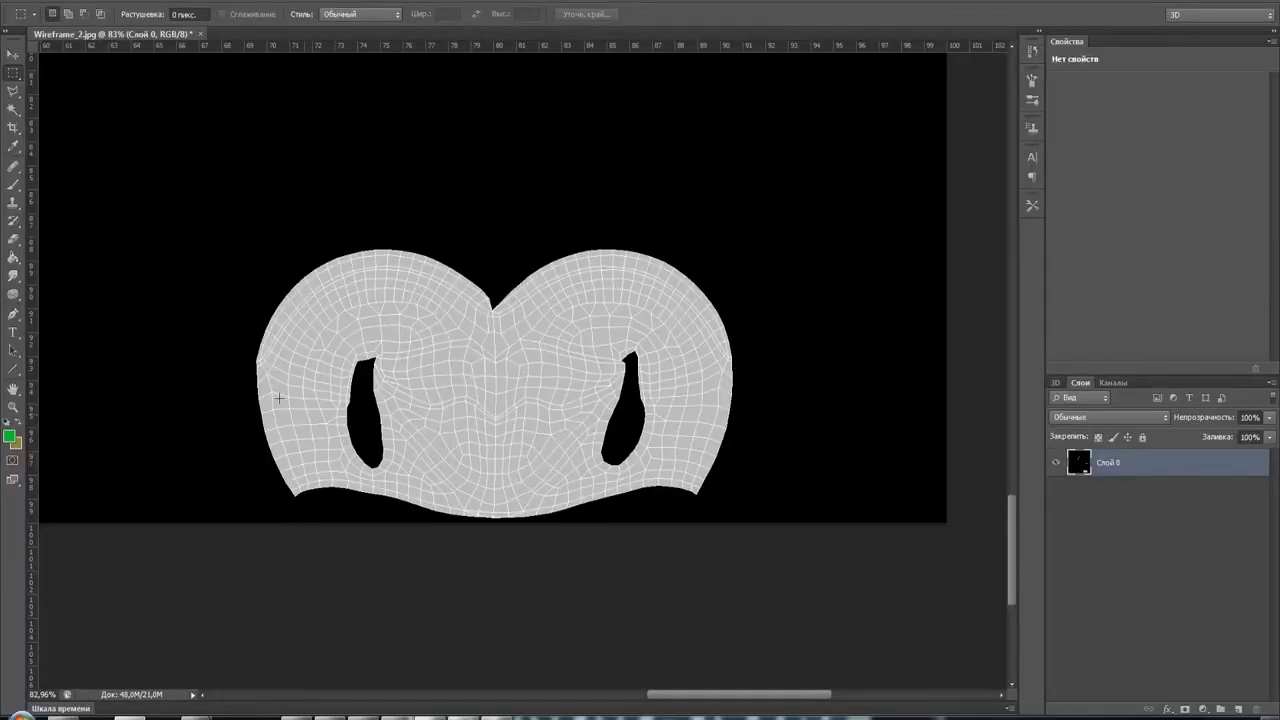
# Open Wireframe_3.jpg, dismissing the missing colour profile prompt
pyautogui.click(40, 3)
pyautogui.click(62, 25)
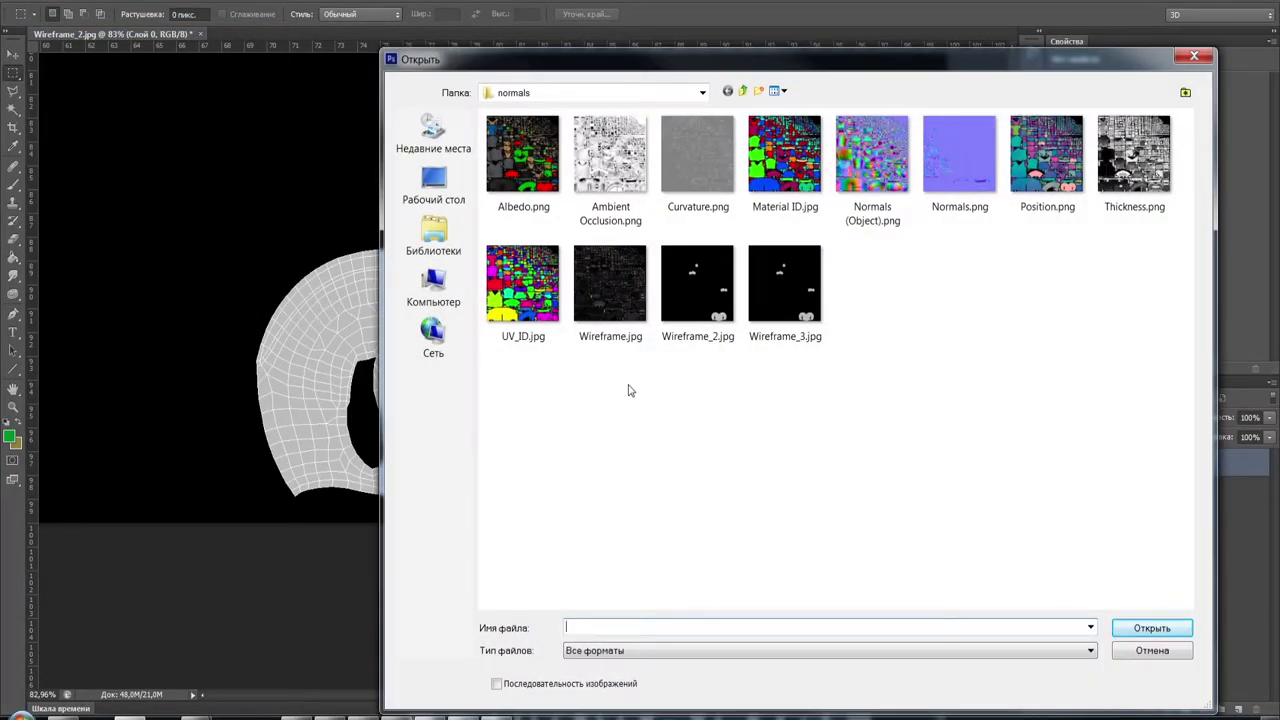
pyautogui.doubleClick(771, 280)
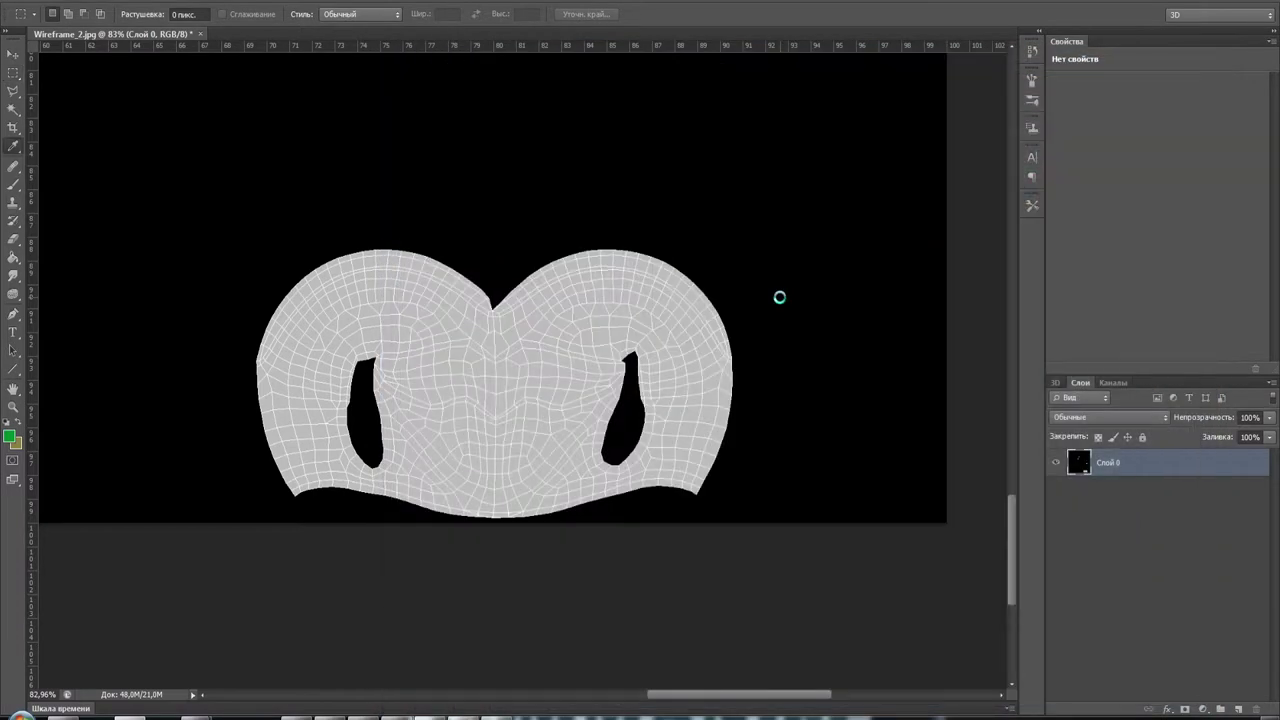
pyautogui.click(705, 323)
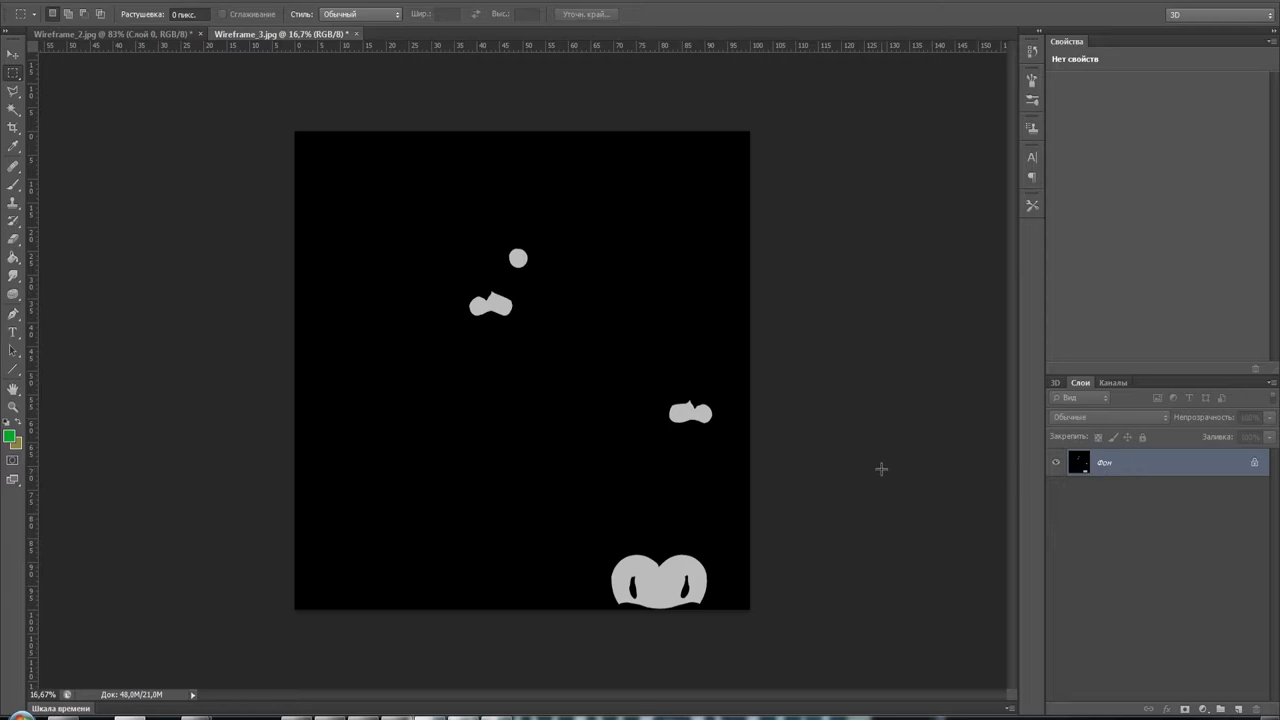
# Paste all of Wireframe_3 into Wireframe_2 as a new layer, then close Wireframe_3.jpg
pyautogui.hotkey('ctrl', 'a')
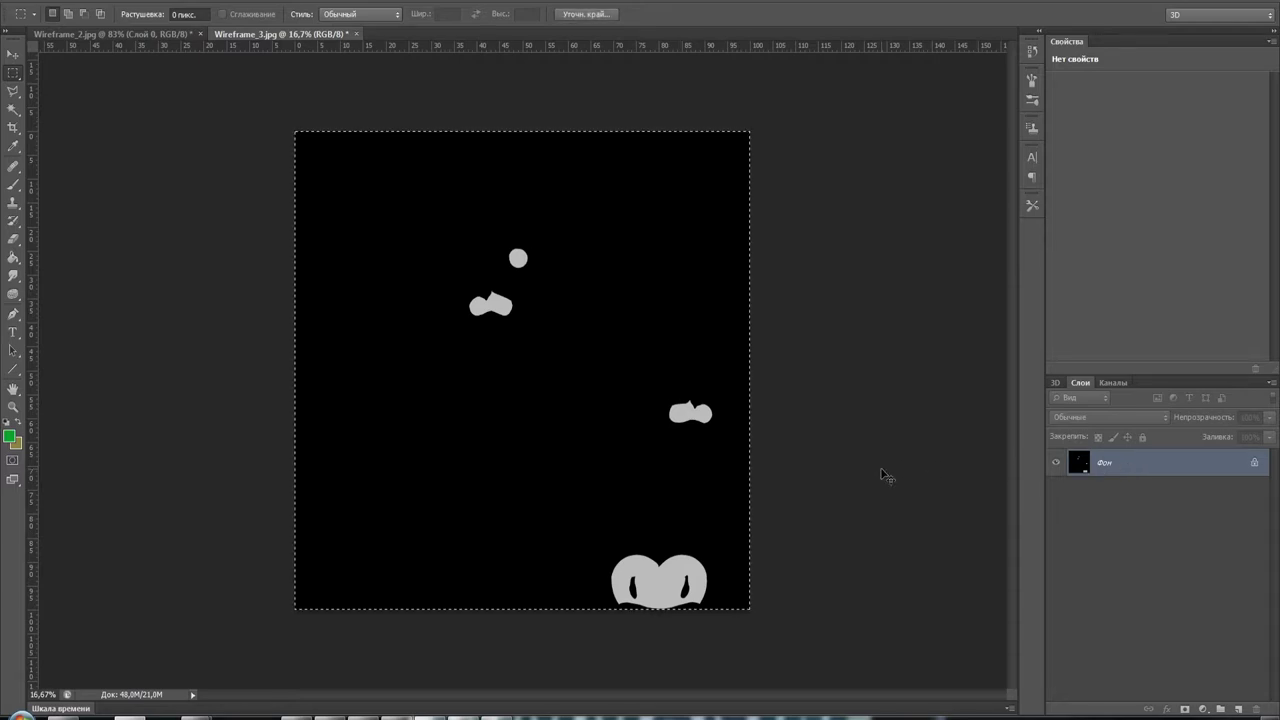
pyautogui.click(160, 36)
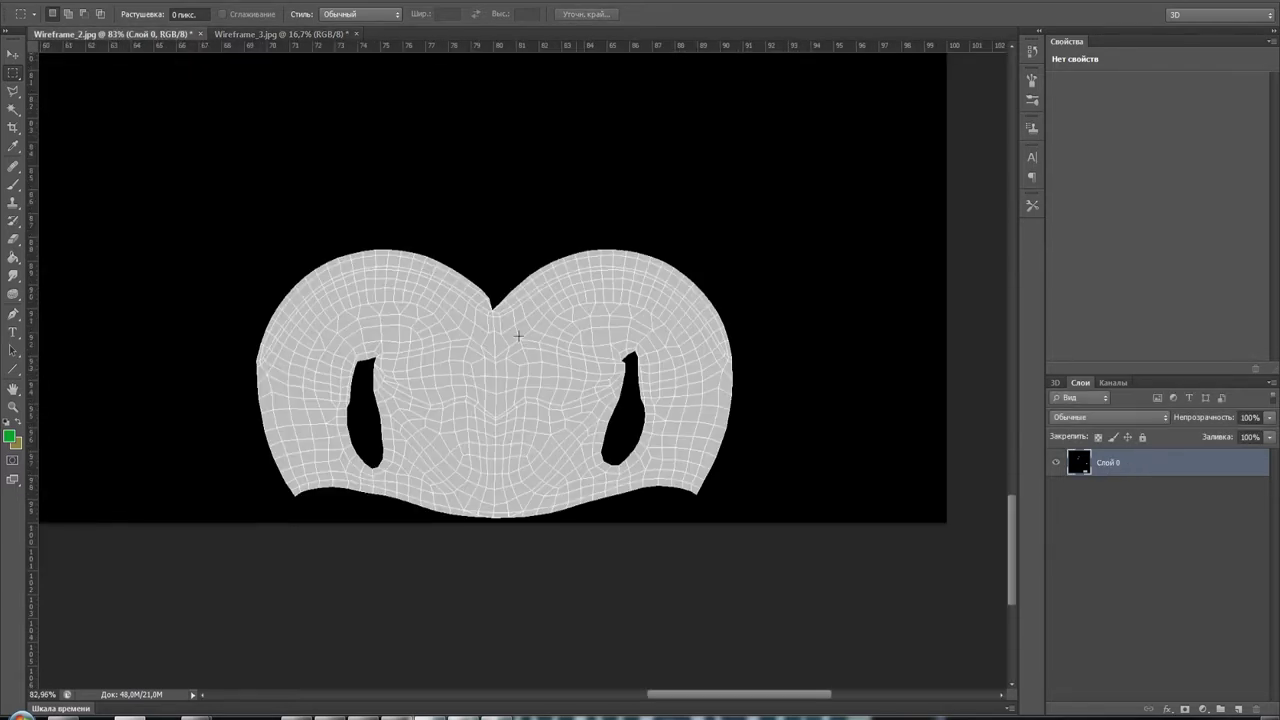
pyautogui.hotkey('ctrl', 'v')
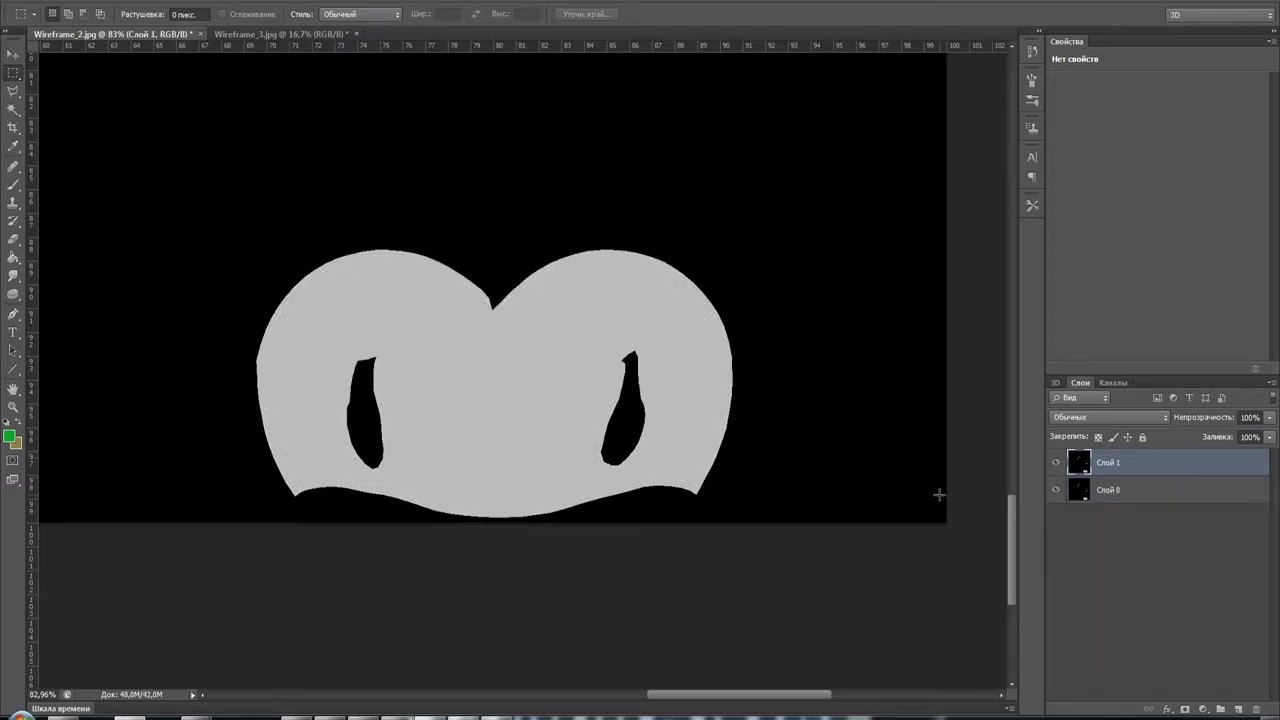
pyautogui.click(357, 34)
# Bring the helmet shell into view and test a Magic Wand selection of the black background, then deselect
pyautogui.keyDown('alt'); pyautogui.scroll(1, 591, 406); pyautogui.keyUp('alt')
pyautogui.keyDown('alt'); pyautogui.scroll(1, 591, 406); pyautogui.keyUp('alt')
pyautogui.keyDown('alt'); pyautogui.scroll(-2, 591, 406); pyautogui.keyUp('alt')
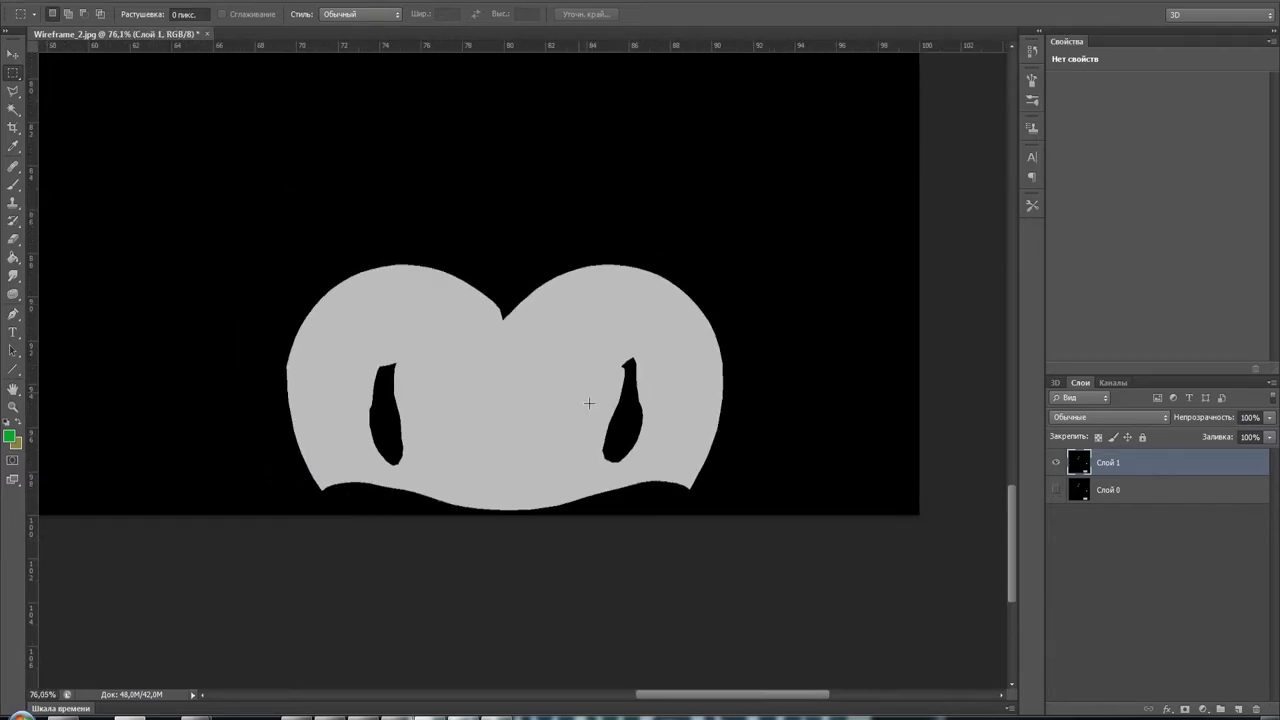
pyautogui.keyDown('alt'); pyautogui.scroll(-1, 427, 396); pyautogui.keyUp('alt')
pyautogui.keyDown('alt'); pyautogui.scroll(-2, 427, 396); pyautogui.keyUp('alt')
pyautogui.keyDown('alt'); pyautogui.scroll(-1, 435, 393); pyautogui.keyUp('alt')
pyautogui.keyDown('alt'); pyautogui.scroll(2, 650, 480); pyautogui.keyUp('alt')
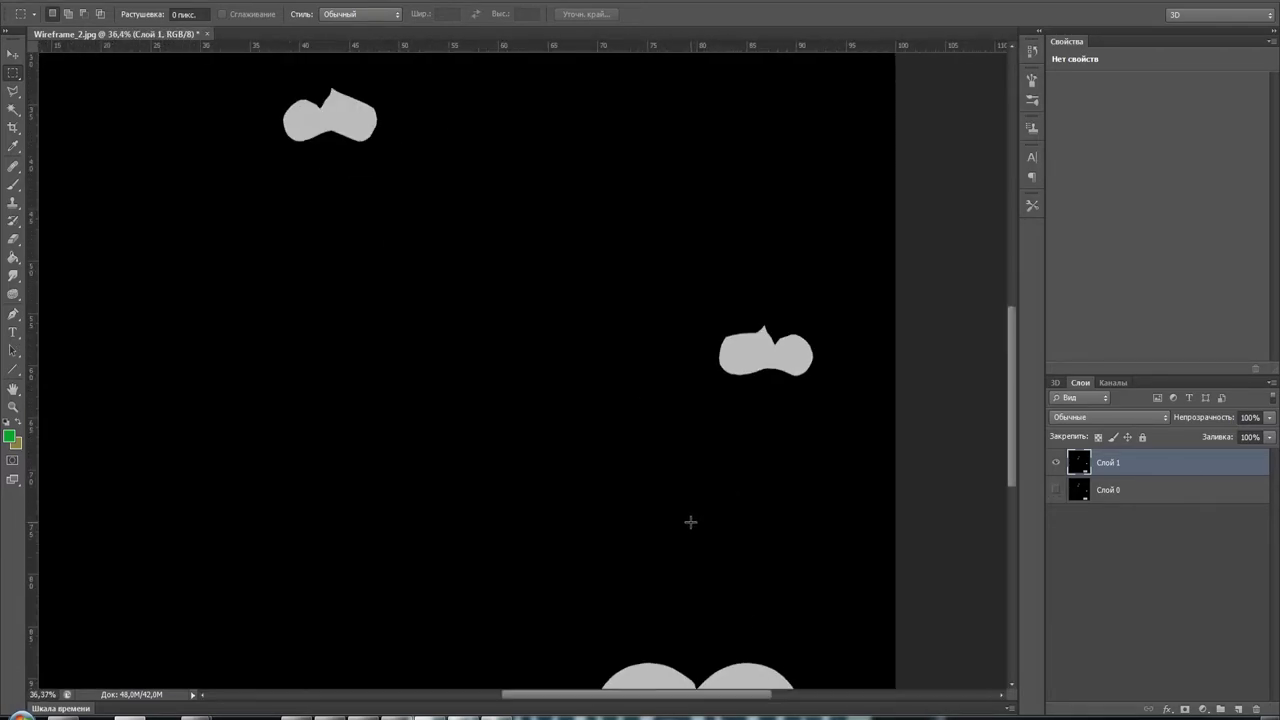
pyautogui.keyDown('alt'); pyautogui.scroll(1, 720, 559); pyautogui.keyUp('alt')
pyautogui.moveTo(723, 534); pyautogui.dragTo(591, 260)
pyautogui.press('w')
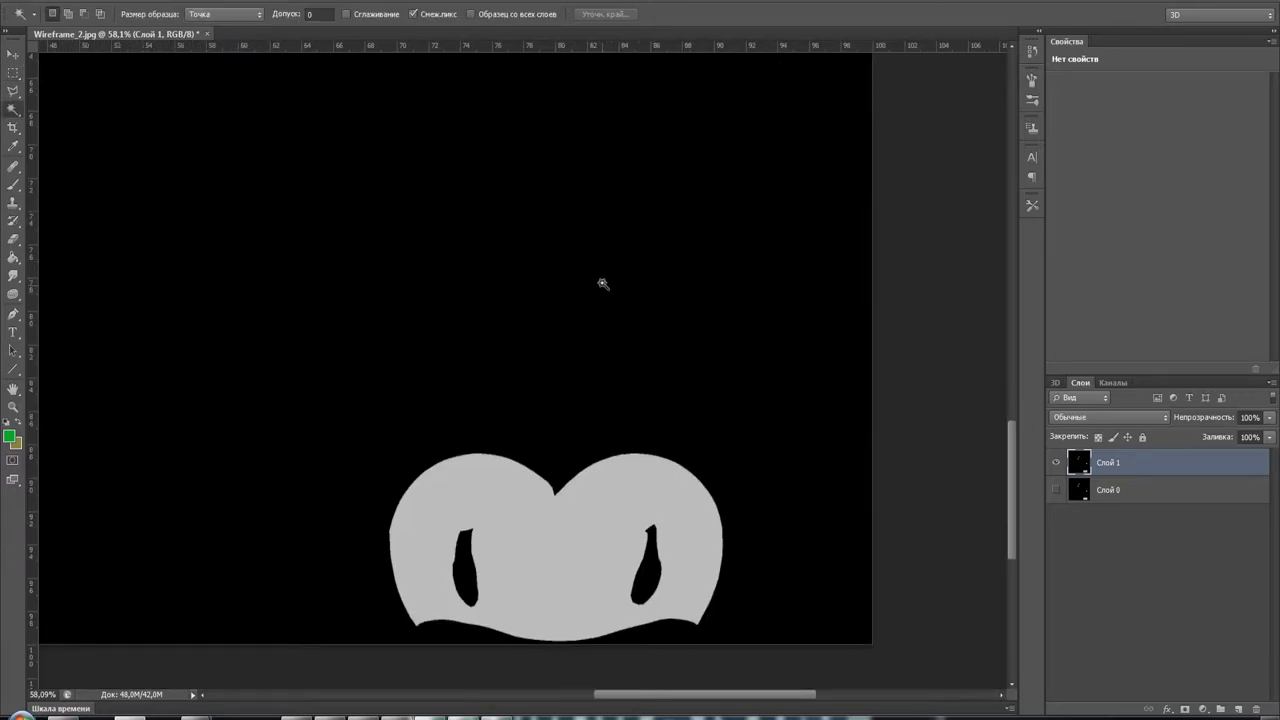
pyautogui.click(600, 297)
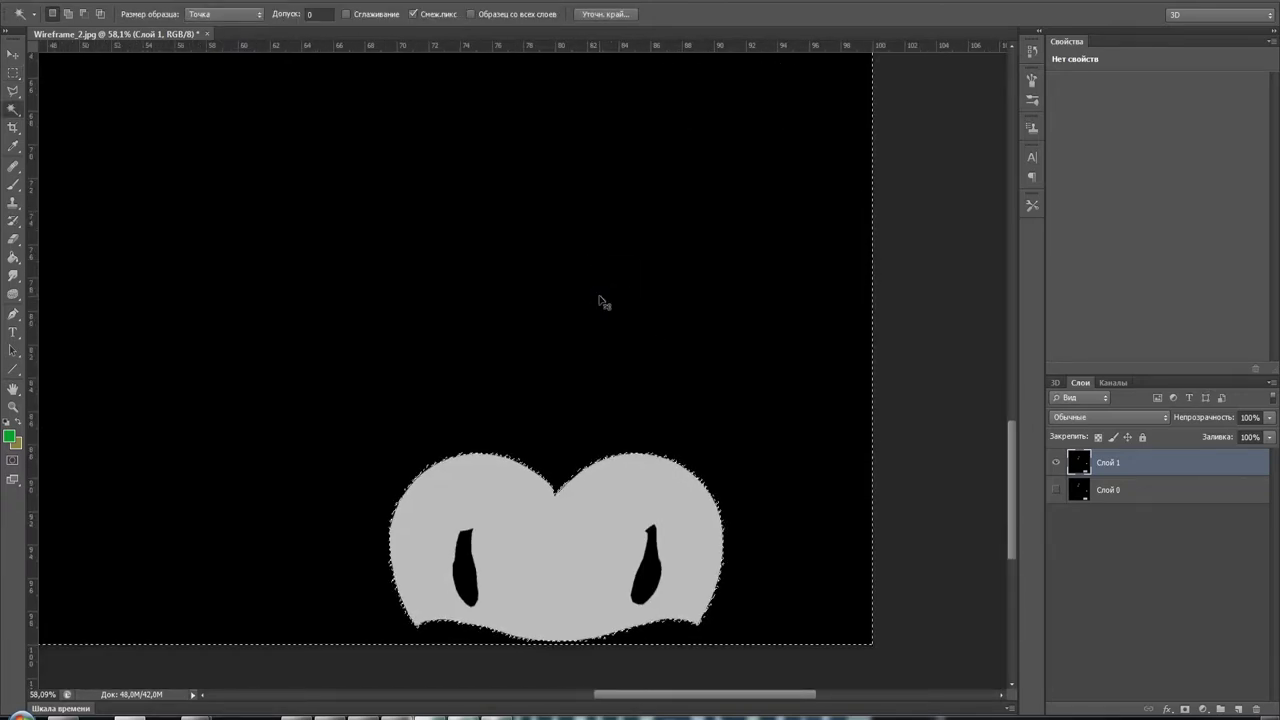
pyautogui.hotkey('ctrl', 'd')
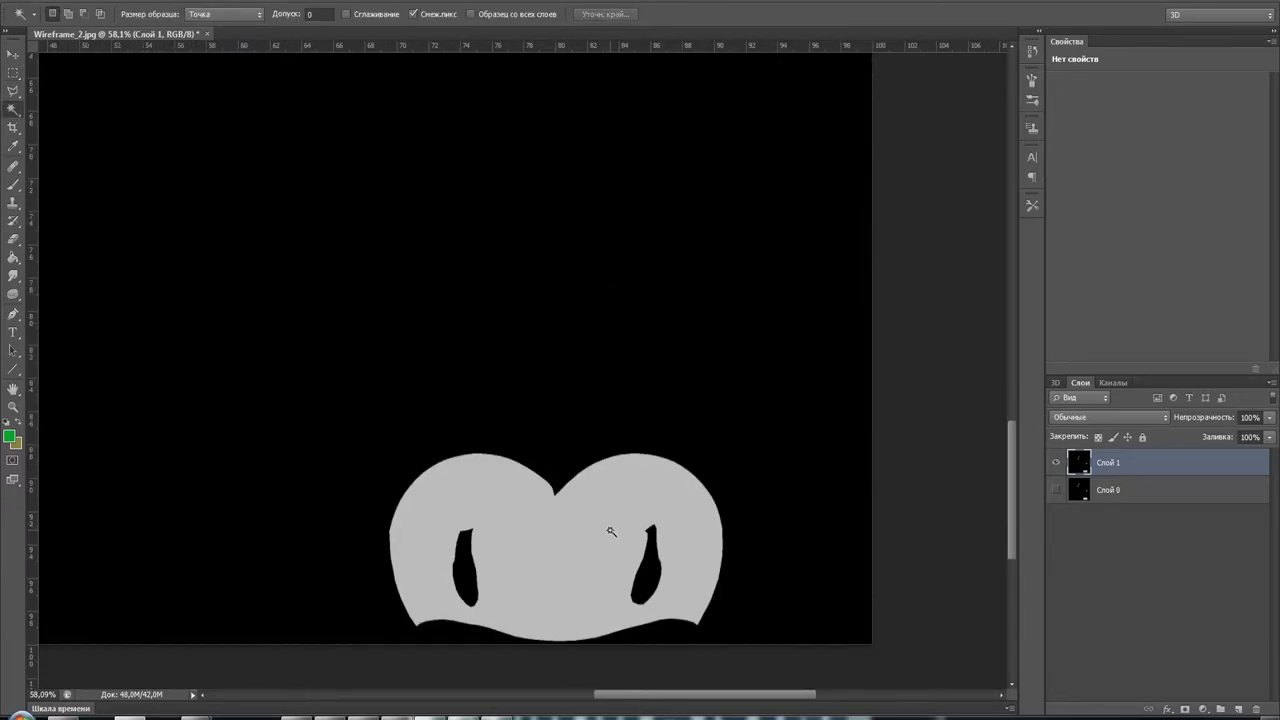
# Select the grey helmet shell with the Magic Wand, then deselect it
pyautogui.click(611, 532)
pyautogui.keyDown('alt'); pyautogui.scroll(5, 588, 553); pyautogui.keyUp('alt')
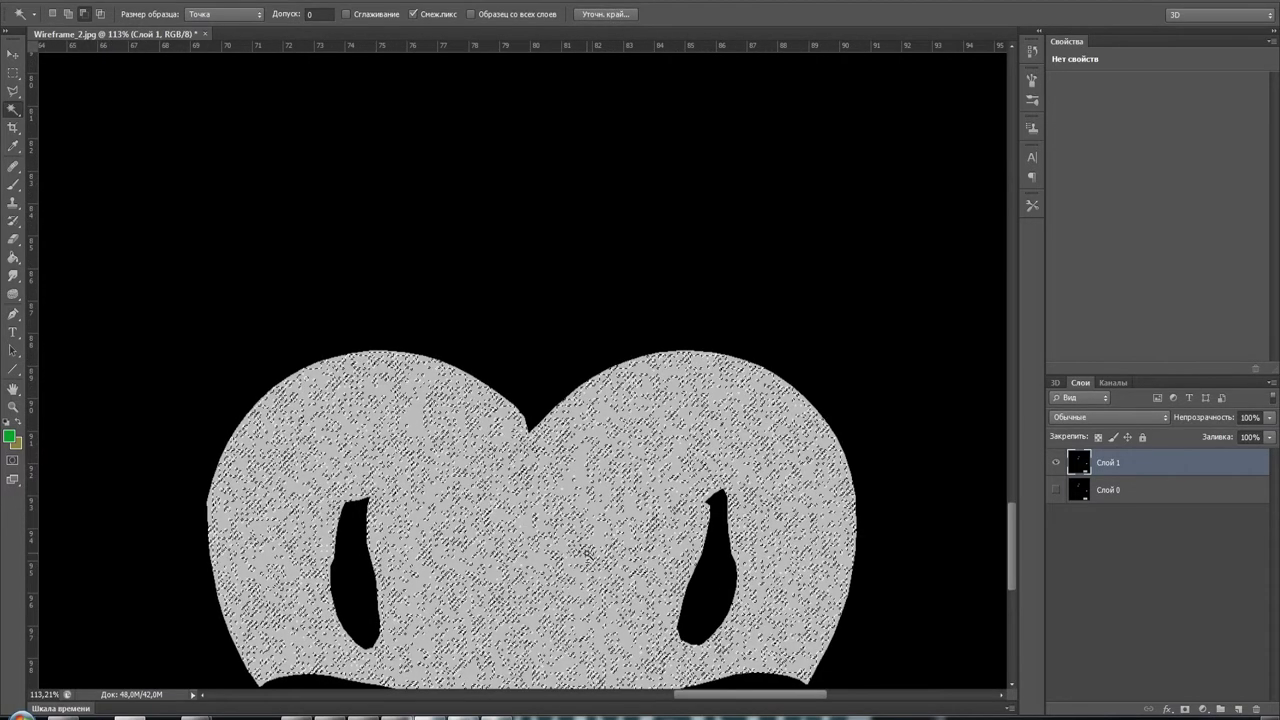
pyautogui.keyDown('alt'); pyautogui.scroll(3, 590, 548); pyautogui.keyUp('alt')
pyautogui.keyDown('alt'); pyautogui.scroll(-3, 592, 540); pyautogui.keyUp('alt')
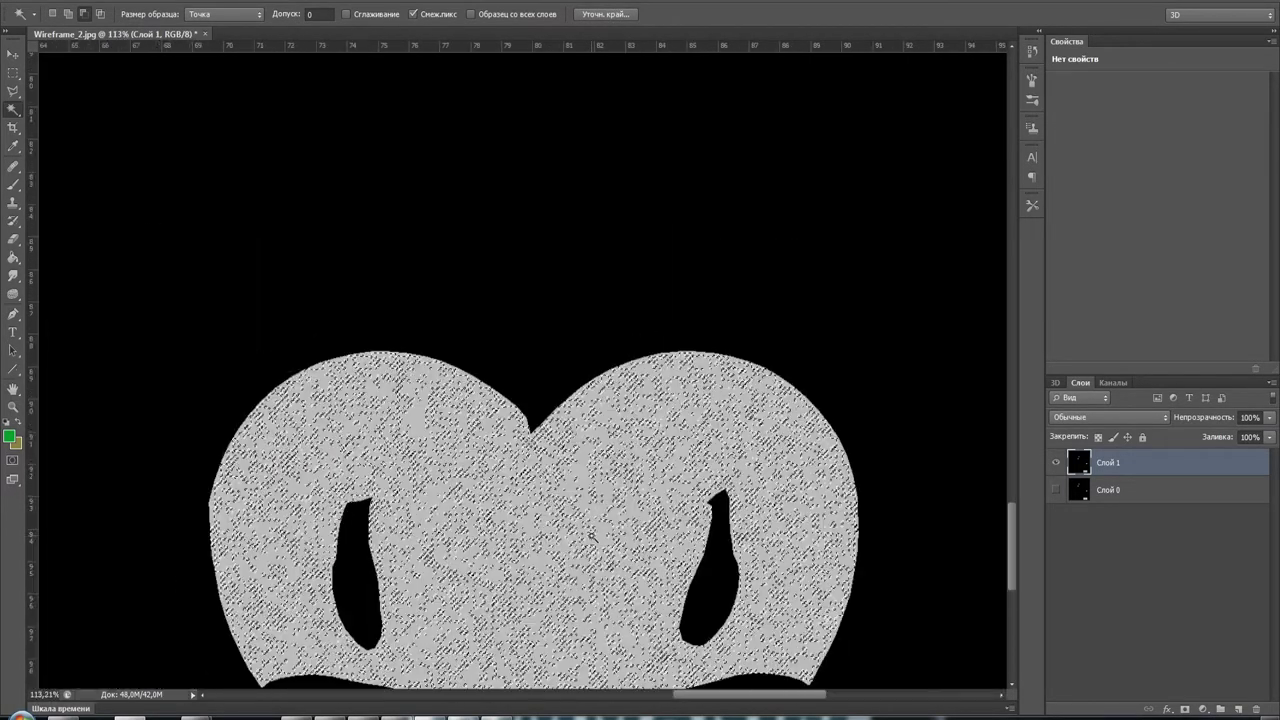
pyautogui.hotkey('ctrl', 'd')
pyautogui.keyDown('alt'); pyautogui.scroll(-3, 788, 445); pyautogui.keyUp('alt')
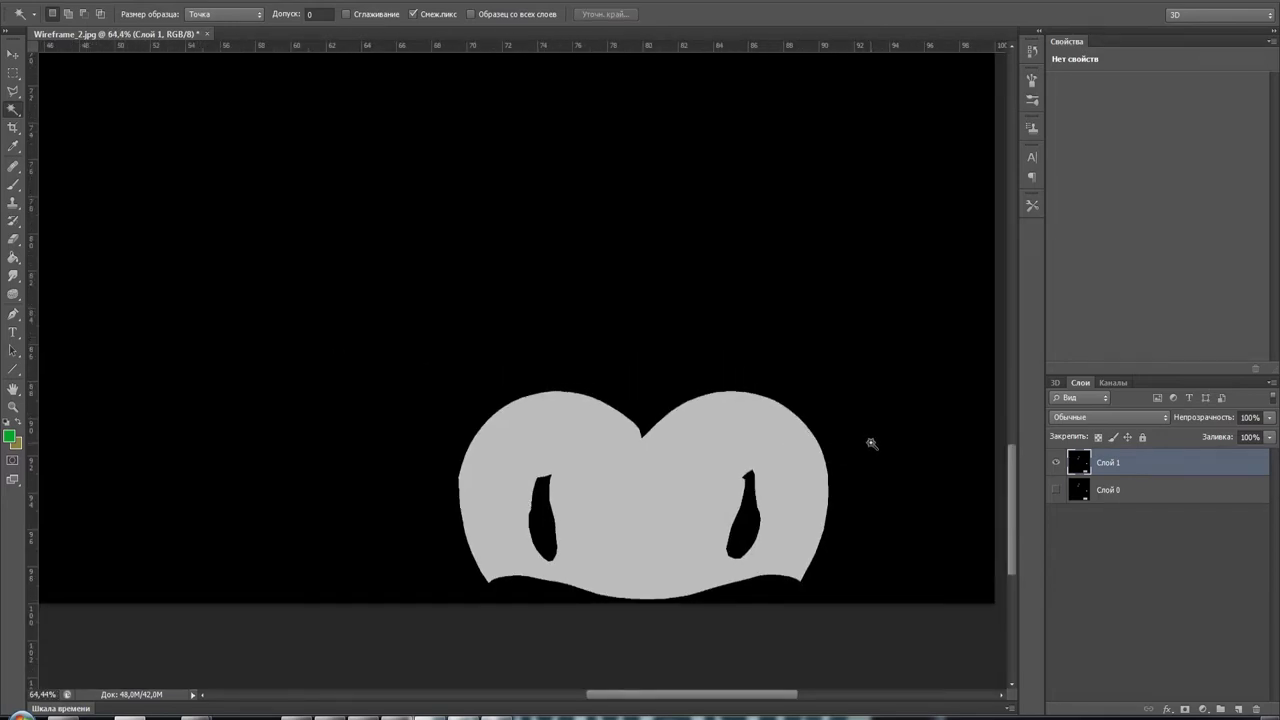
# Hide layer Слой 1 to reveal the wireframe mesh and pan across it
pyautogui.click(1056, 463)
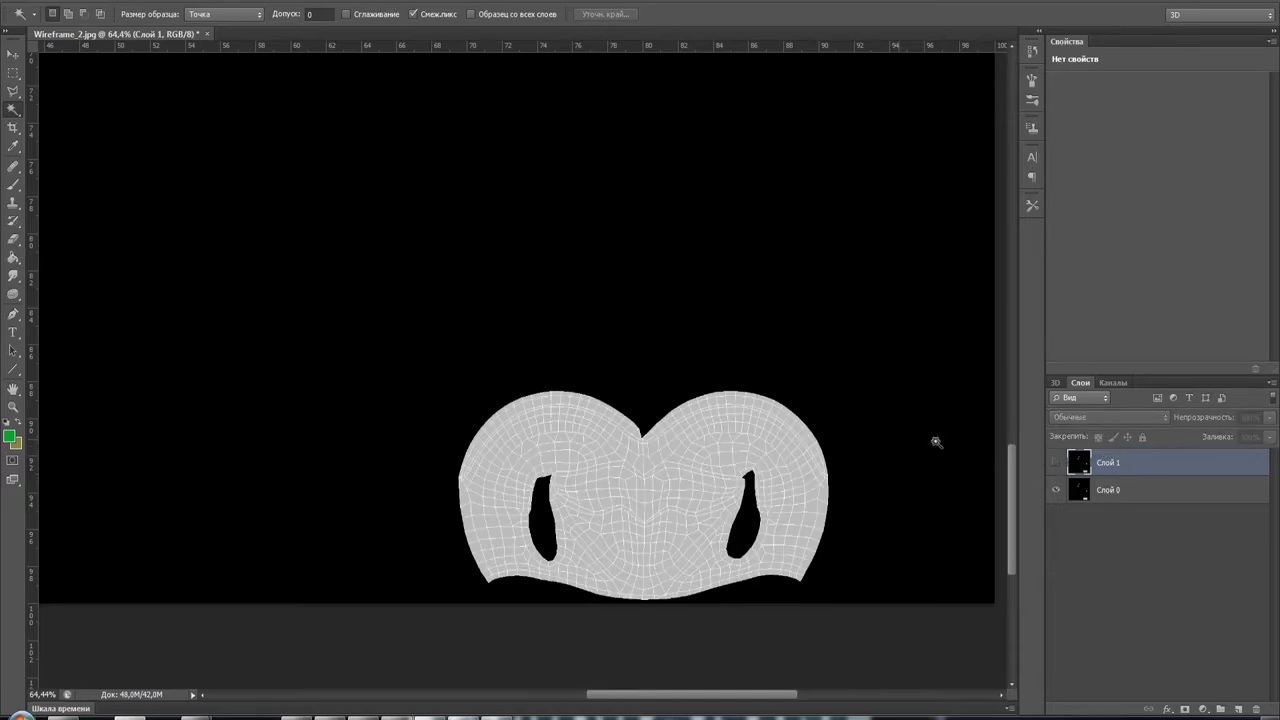
pyautogui.keyDown('alt'); pyautogui.scroll(4, 669, 534); pyautogui.keyUp('alt')
pyautogui.keyDown('alt'); pyautogui.scroll(3, 669, 534); pyautogui.keyUp('alt')
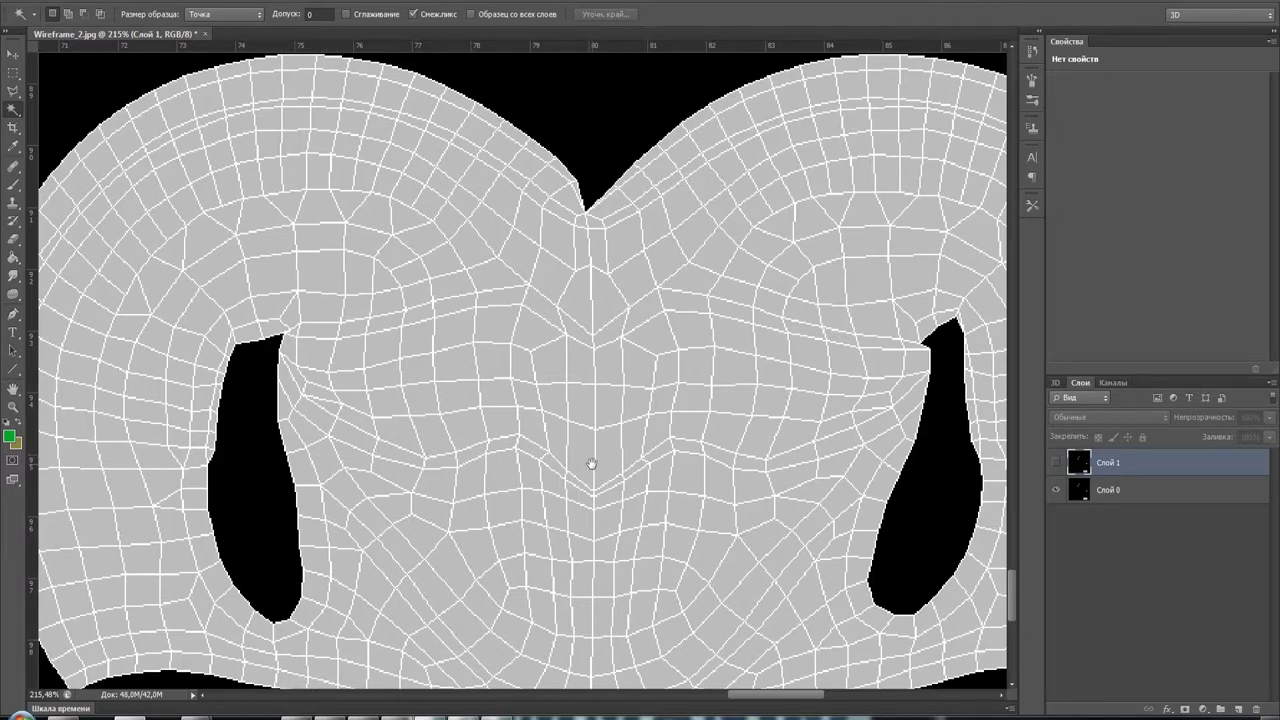
pyautogui.moveTo(591, 463); pyautogui.dragTo(449, 349)
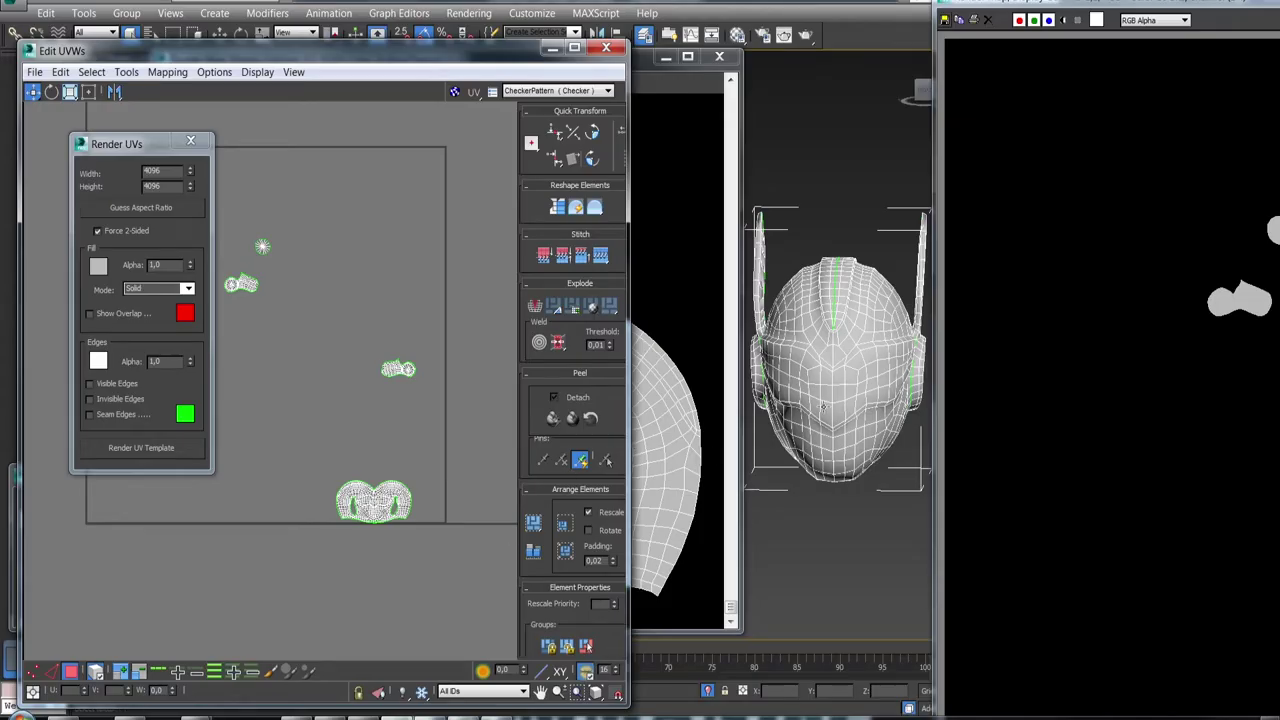
# Close the floating preview, the UV editor and the rendered map window in 3ds Max
pyautogui.click(718, 58)
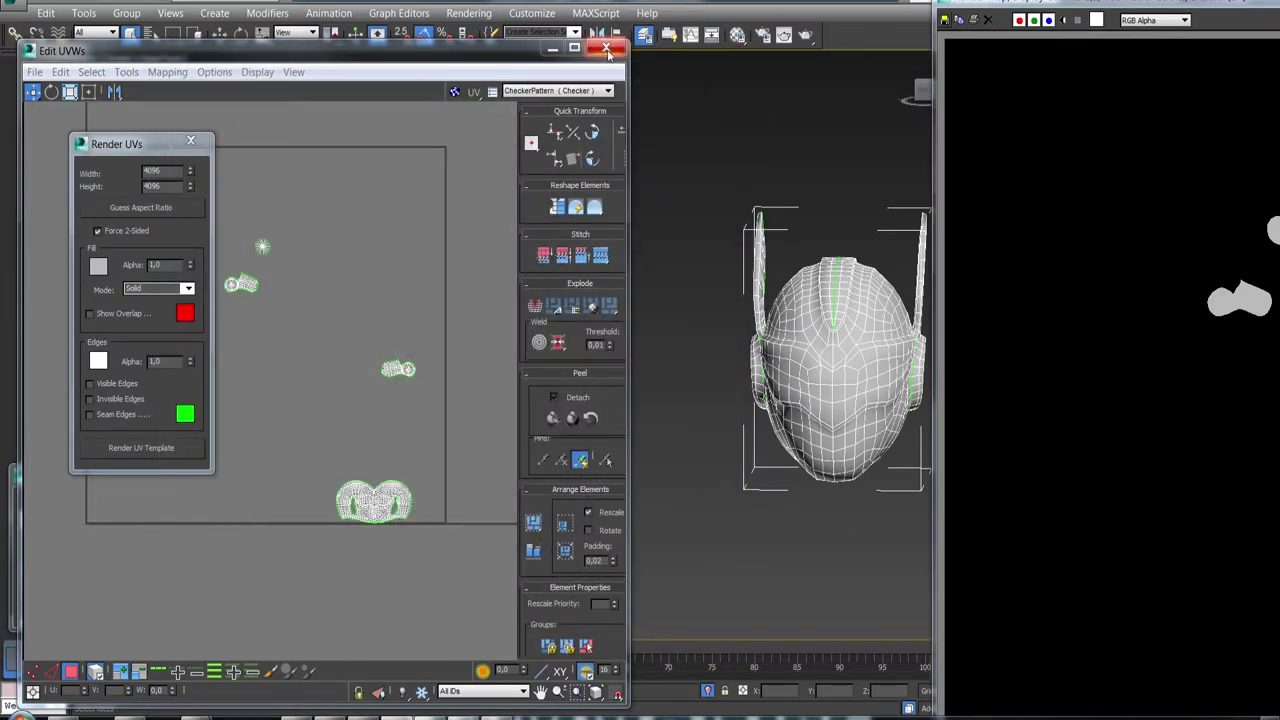
pyautogui.click(605, 48)
pyautogui.keyDown('alt'); pyautogui.moveTo(640, 290); pyautogui.dragTo(666, 263, button='middle'); pyautogui.keyUp('alt')
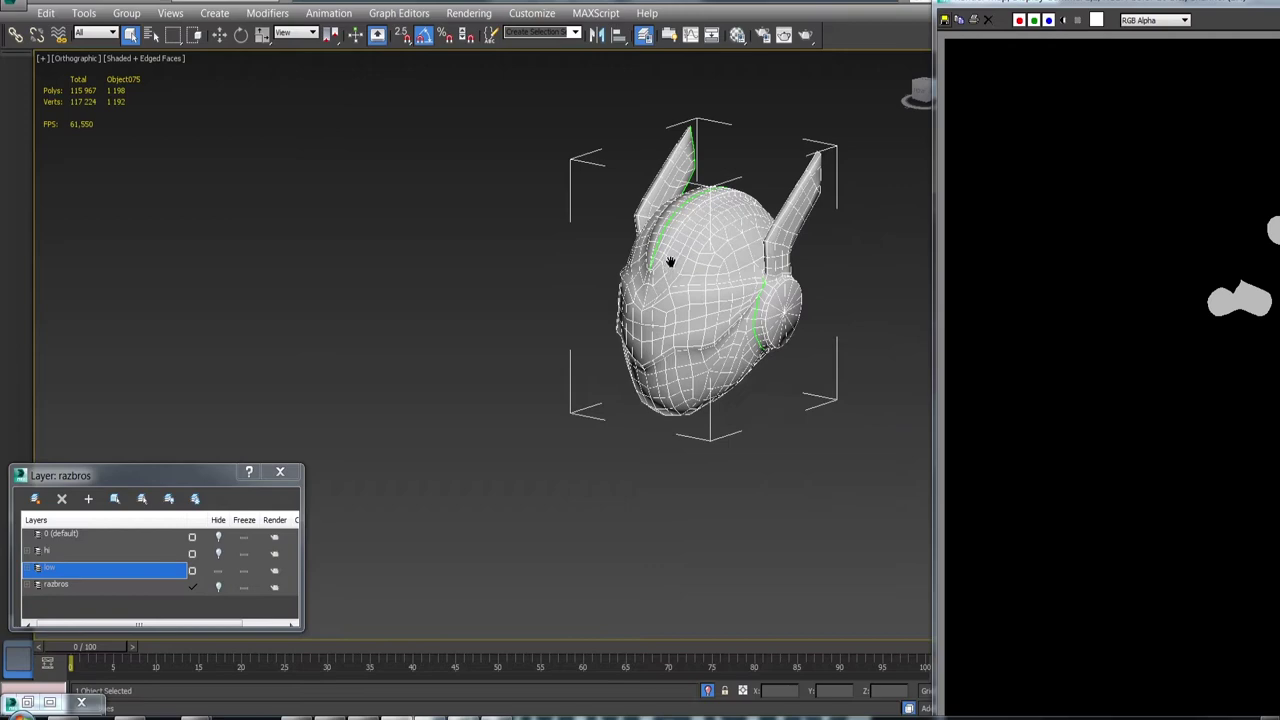
pyautogui.scroll(5, 660, 295)
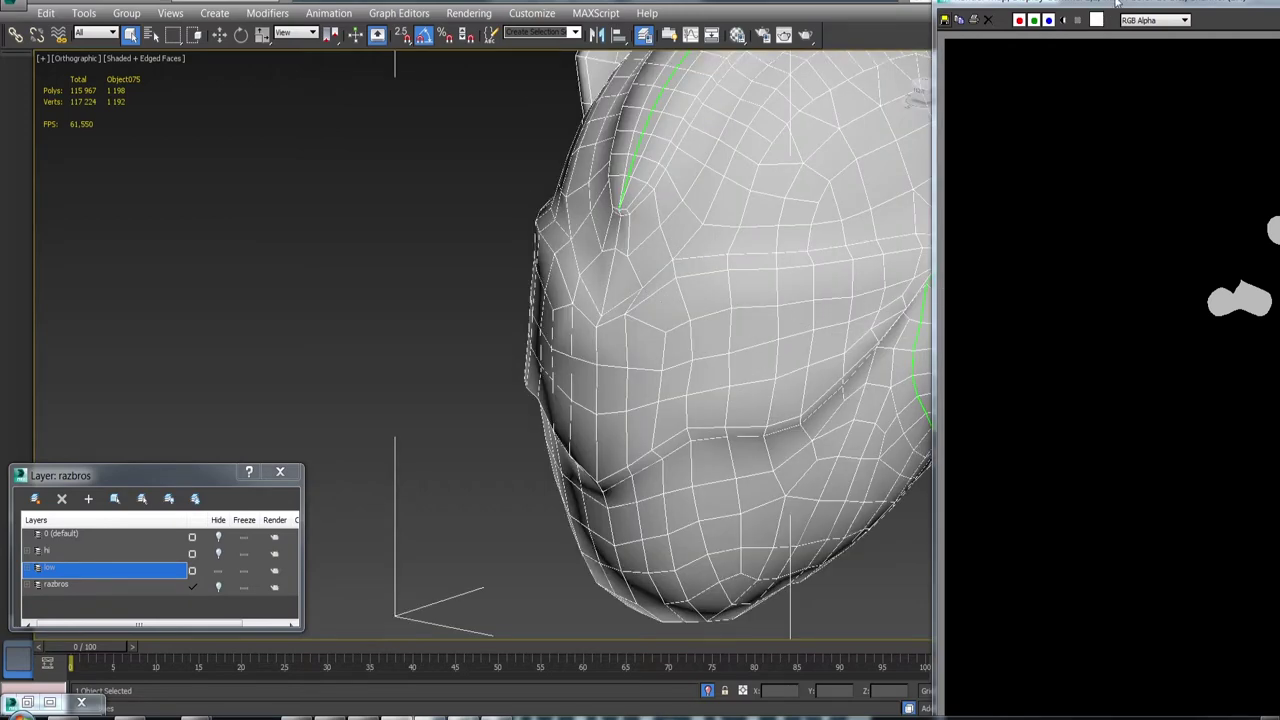
pyautogui.moveTo(1117, 4); pyautogui.dragTo(410, 18)
pyautogui.click(910, 21)
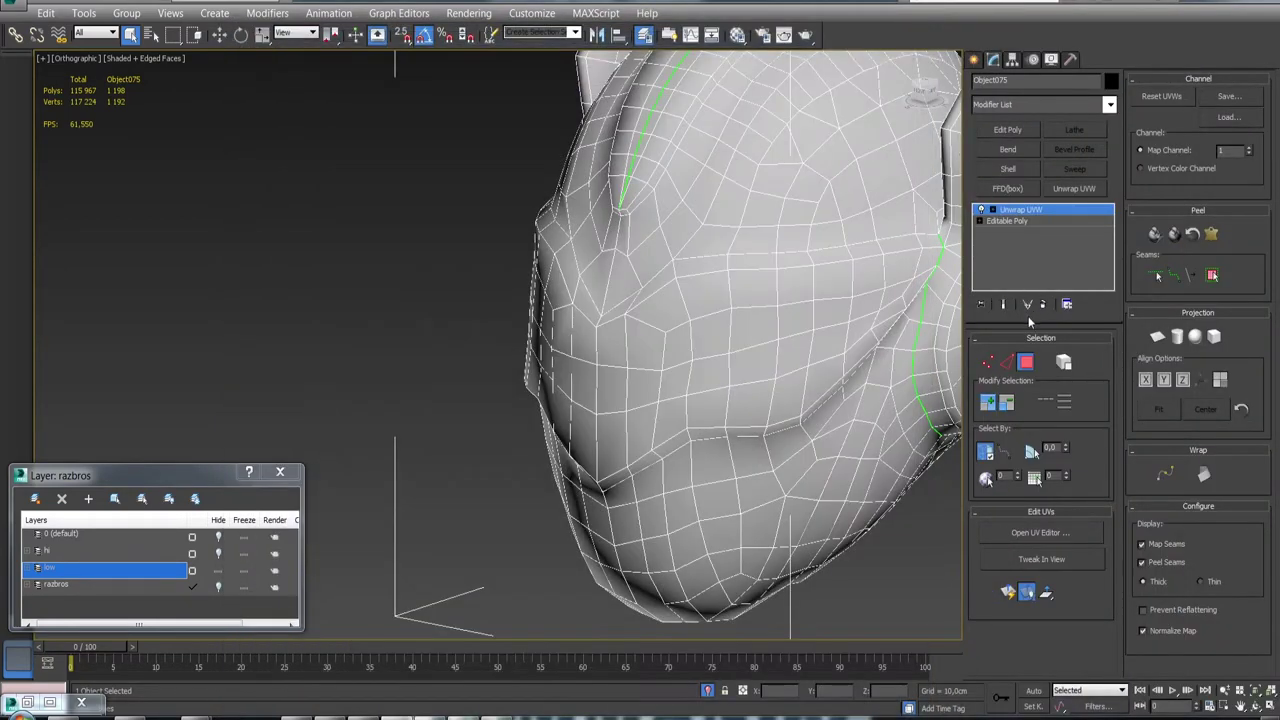
# Set Unwrap UVW selection to Edge, pick an edge, and orbit around the helmet to check its green seams
pyautogui.click(1006, 361)
pyautogui.click(658, 291)
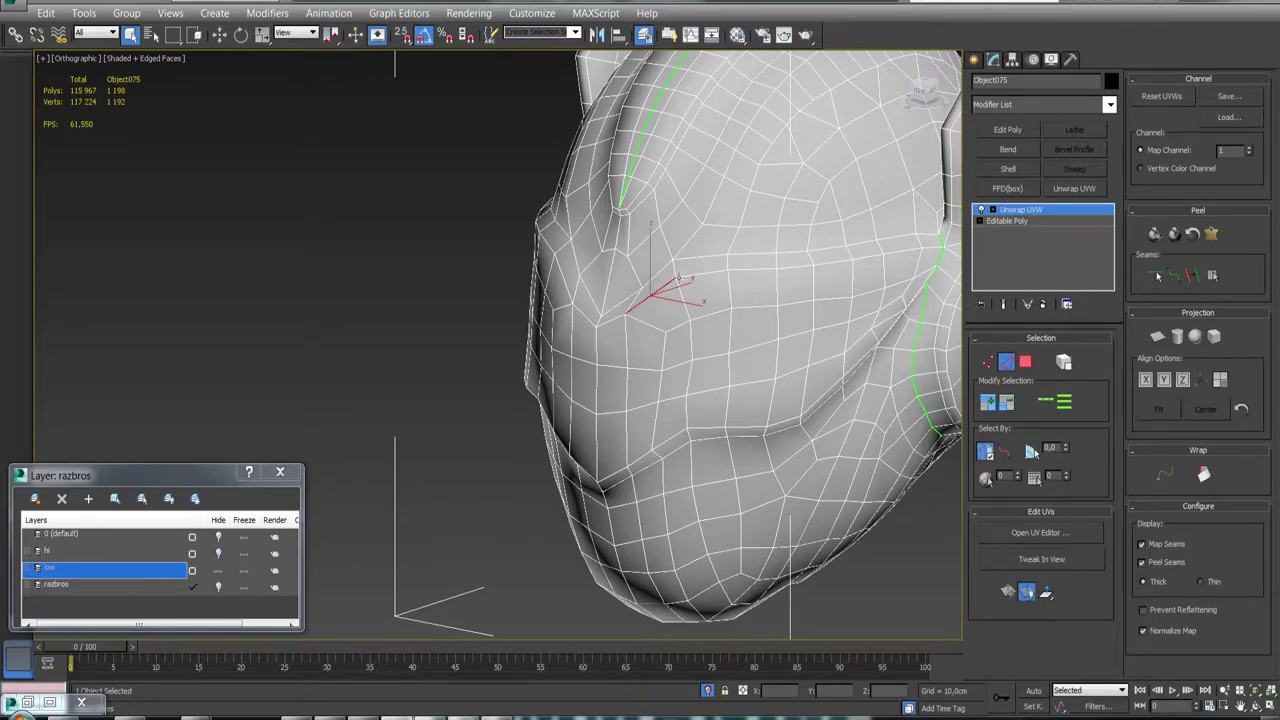
pyautogui.moveTo(659, 272)
pyautogui.keyDown('alt'); pyautogui.mouseDown(button='middle')
pyautogui.moveTo(629, 331)
pyautogui.moveTo(586, 309)
pyautogui.moveTo(582, 279)
pyautogui.moveTo(753, 286)
pyautogui.moveTo(595, 289)
pyautogui.mouseUp(button='middle'); pyautogui.keyUp('alt')
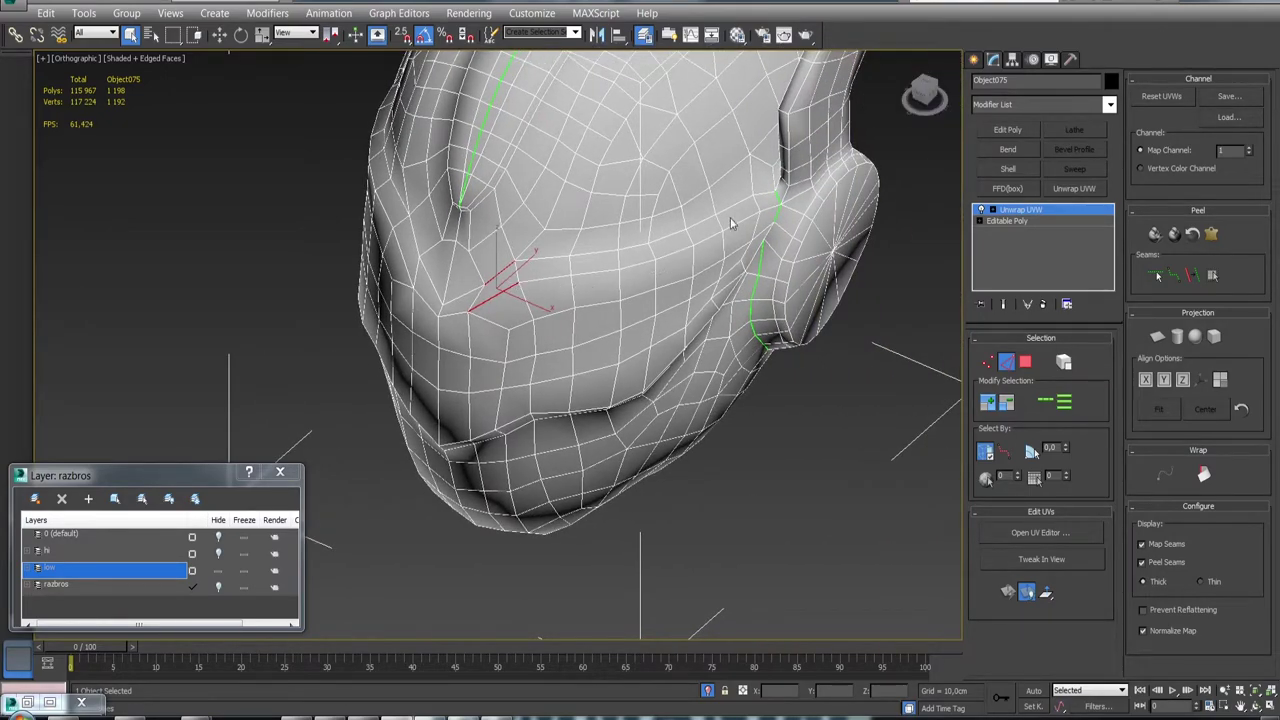
pyautogui.scroll(-2, 641, 261)
pyautogui.moveTo(641, 261)
pyautogui.keyDown('alt'); pyautogui.mouseDown(button='middle')
pyautogui.moveTo(531, 288)
pyautogui.moveTo(629, 214)
pyautogui.moveTo(644, 235)
pyautogui.mouseUp(button='middle'); pyautogui.keyUp('alt')
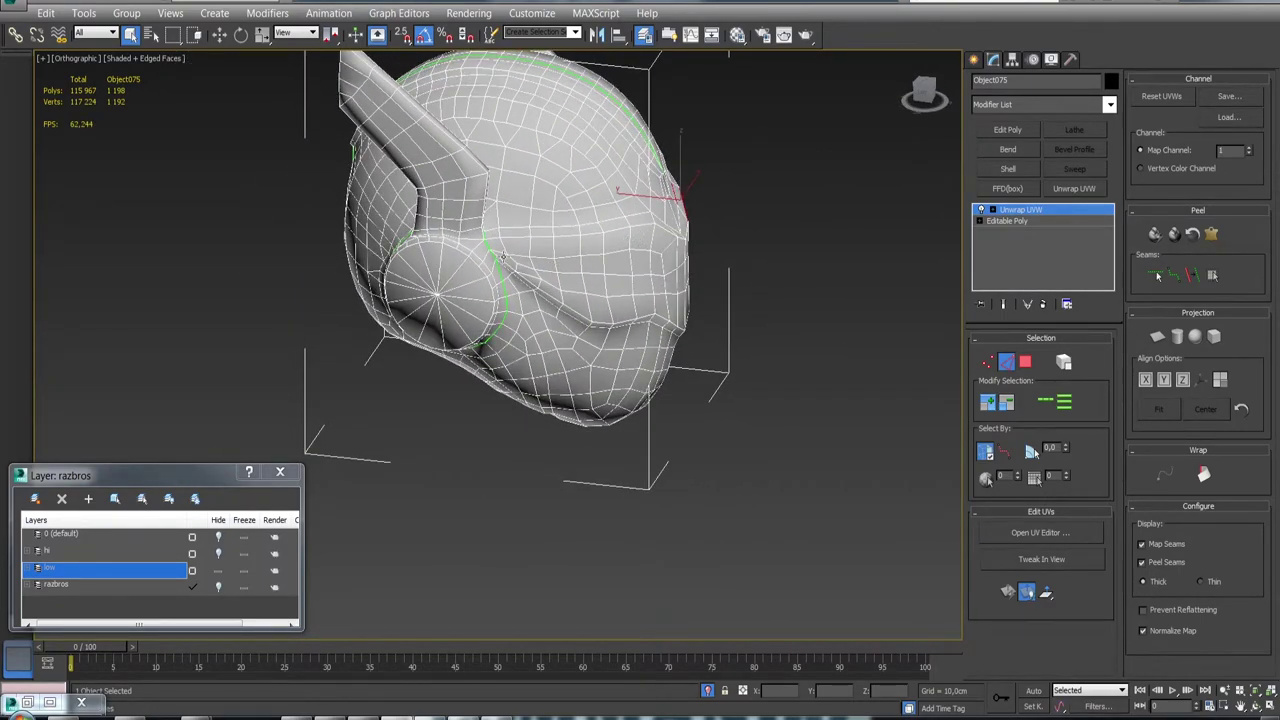
pyautogui.moveTo(506, 257)
pyautogui.keyDown('alt'); pyautogui.mouseDown(button='middle')
pyautogui.moveTo(503, 279)
pyautogui.moveTo(616, 354)
pyautogui.mouseUp(button='middle'); pyautogui.keyUp('alt')
pyautogui.scroll(2, 616, 354)
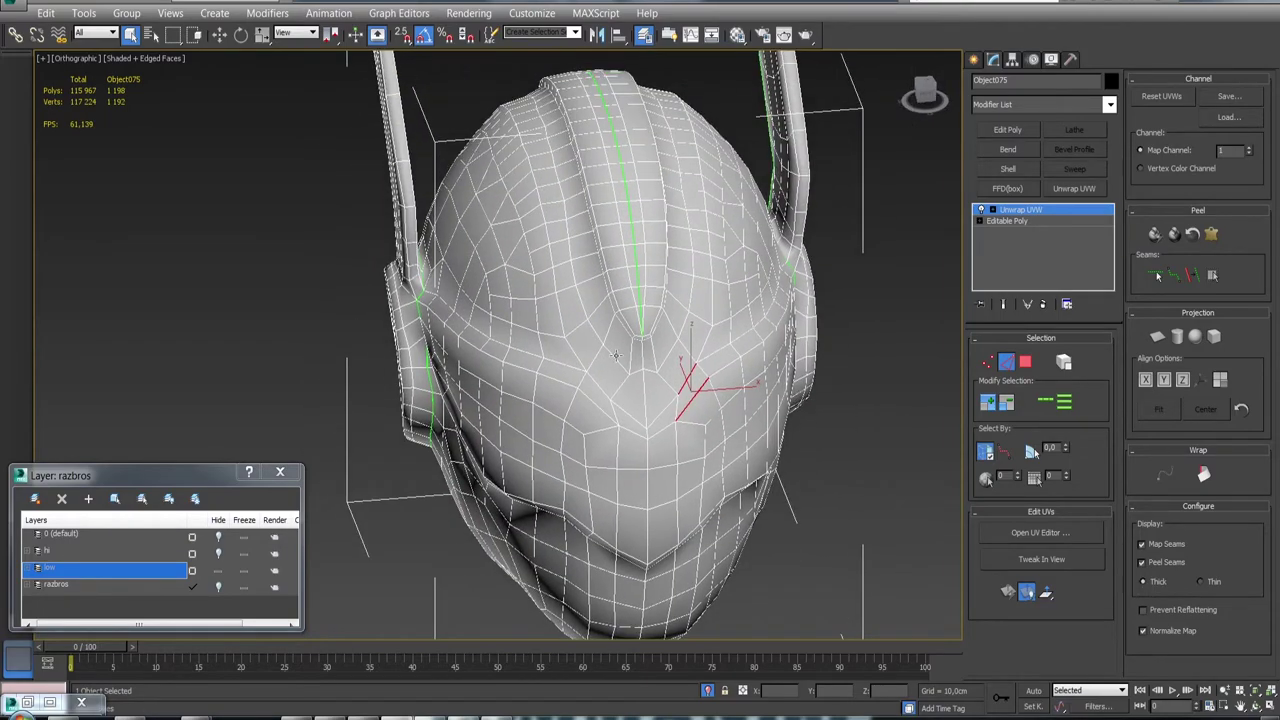
pyautogui.keyDown('alt'); pyautogui.moveTo(604, 265); pyautogui.dragTo(569, 338, button='middle'); pyautogui.keyUp('alt')
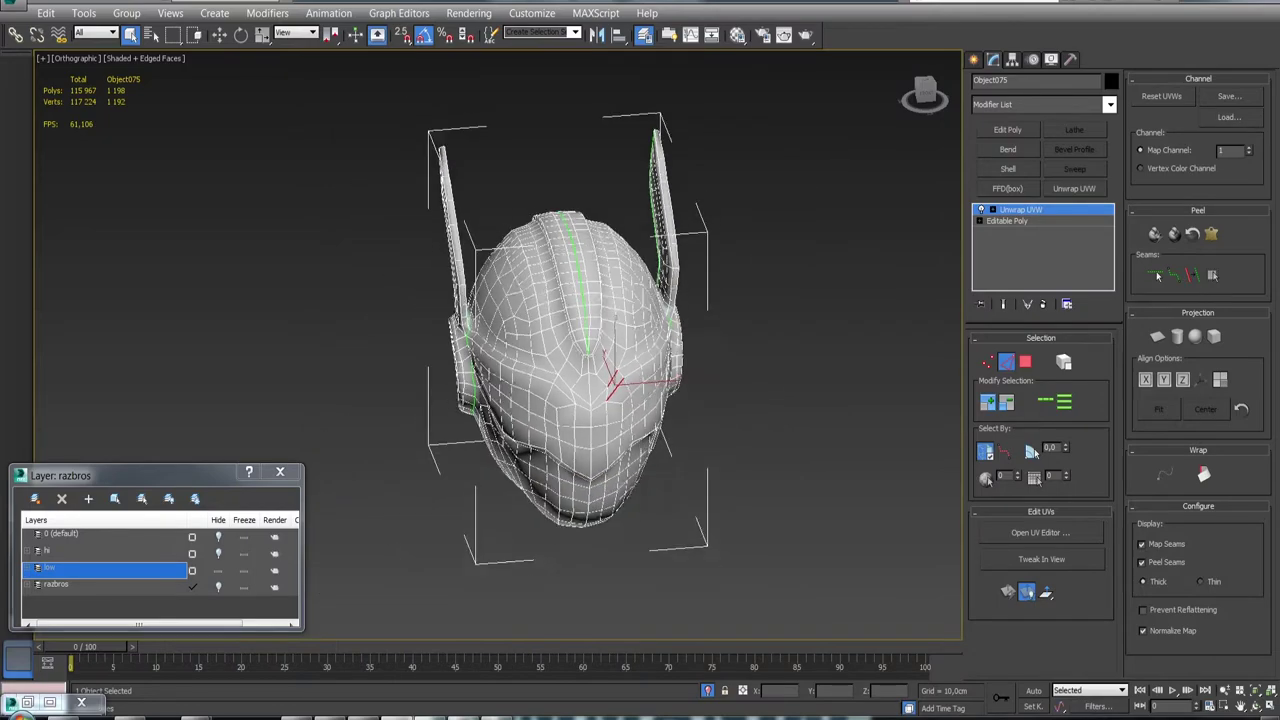
pyautogui.scroll(-4, 560, 285)
pyautogui.moveTo(560, 285)
pyautogui.keyDown('alt'); pyautogui.mouseDown(button='middle')
pyautogui.moveTo(600, 300)
pyautogui.moveTo(552, 304)
pyautogui.mouseUp(button='middle'); pyautogui.keyUp('alt')
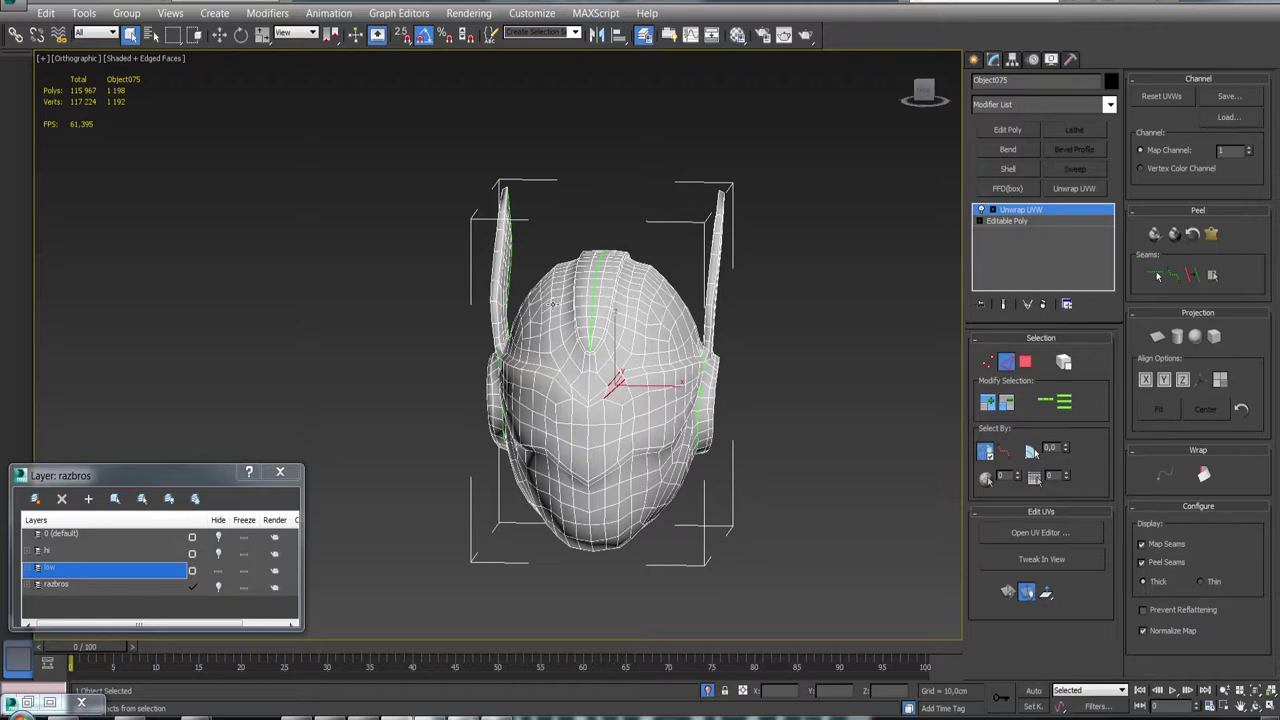
pyautogui.click(552, 305)
# Back in Photoshop, open Material ID.jpg
pyautogui.click(121, 716)
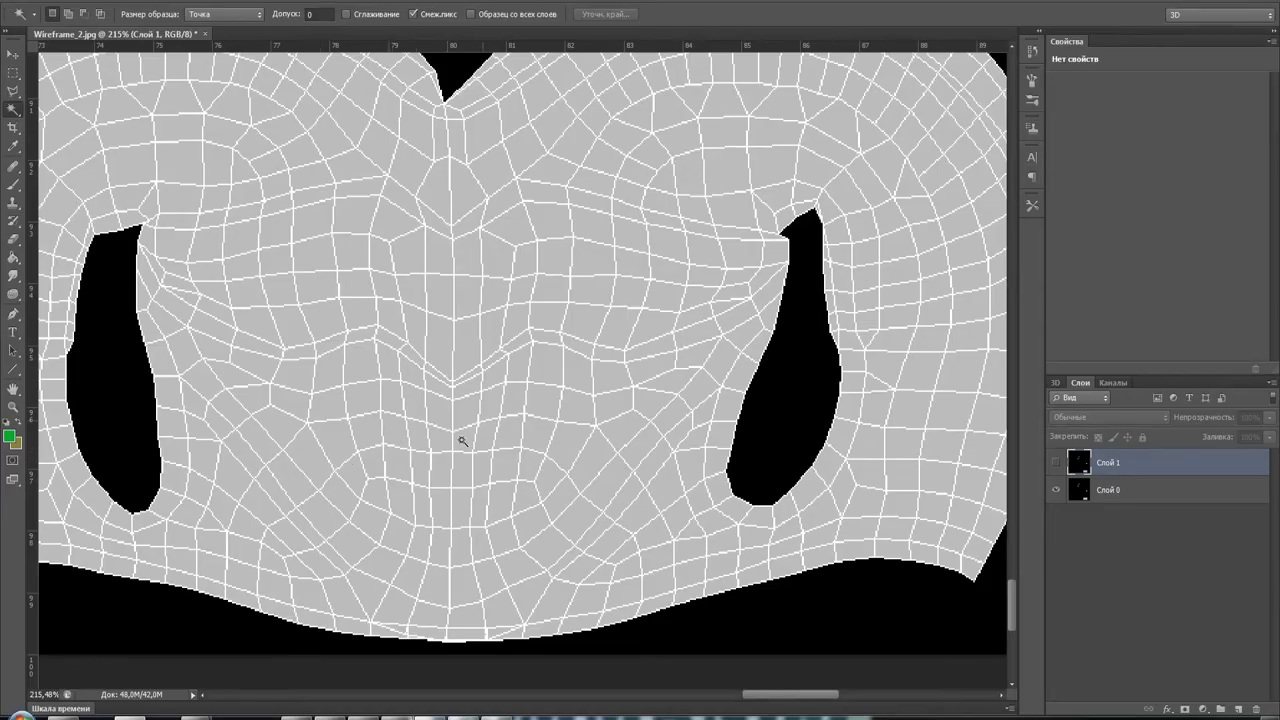
pyautogui.keyDown('alt'); pyautogui.scroll(-2, 562, 350); pyautogui.keyUp('alt')
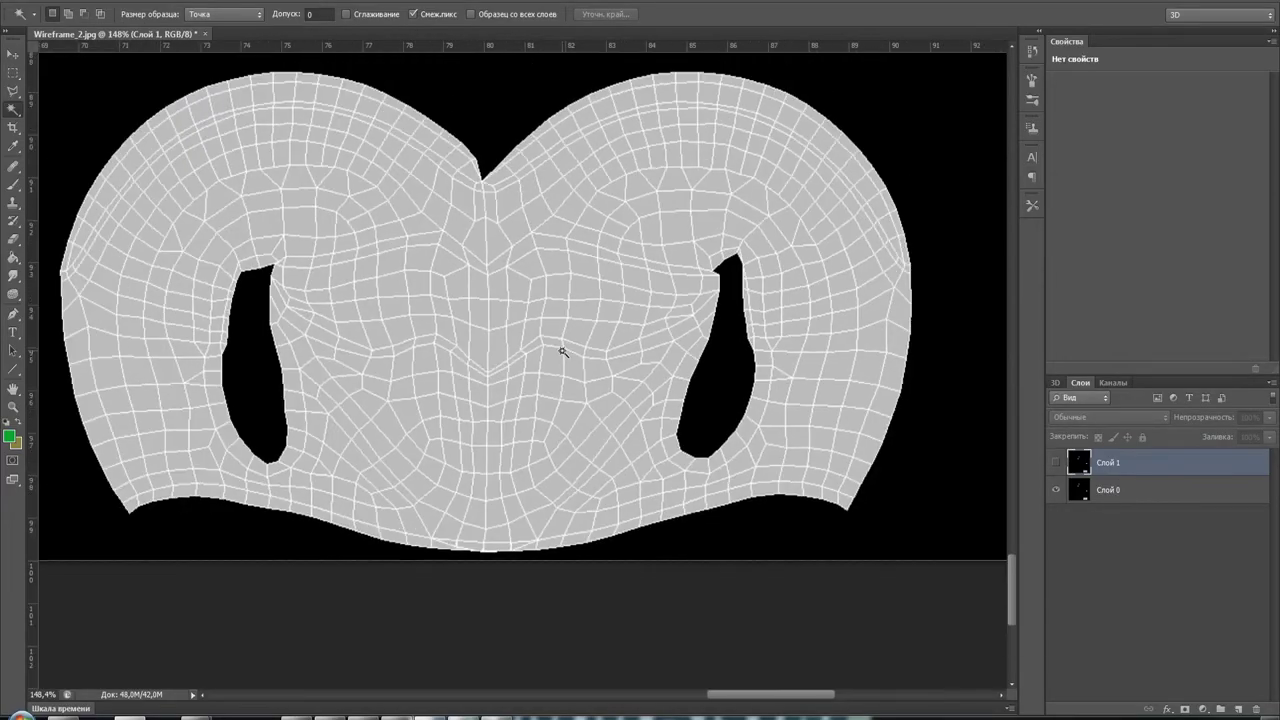
pyautogui.keyDown('alt'); pyautogui.scroll(2, 543, 298); pyautogui.keyUp('alt')
pyautogui.moveTo(534, 260); pyautogui.dragTo(576, 352)
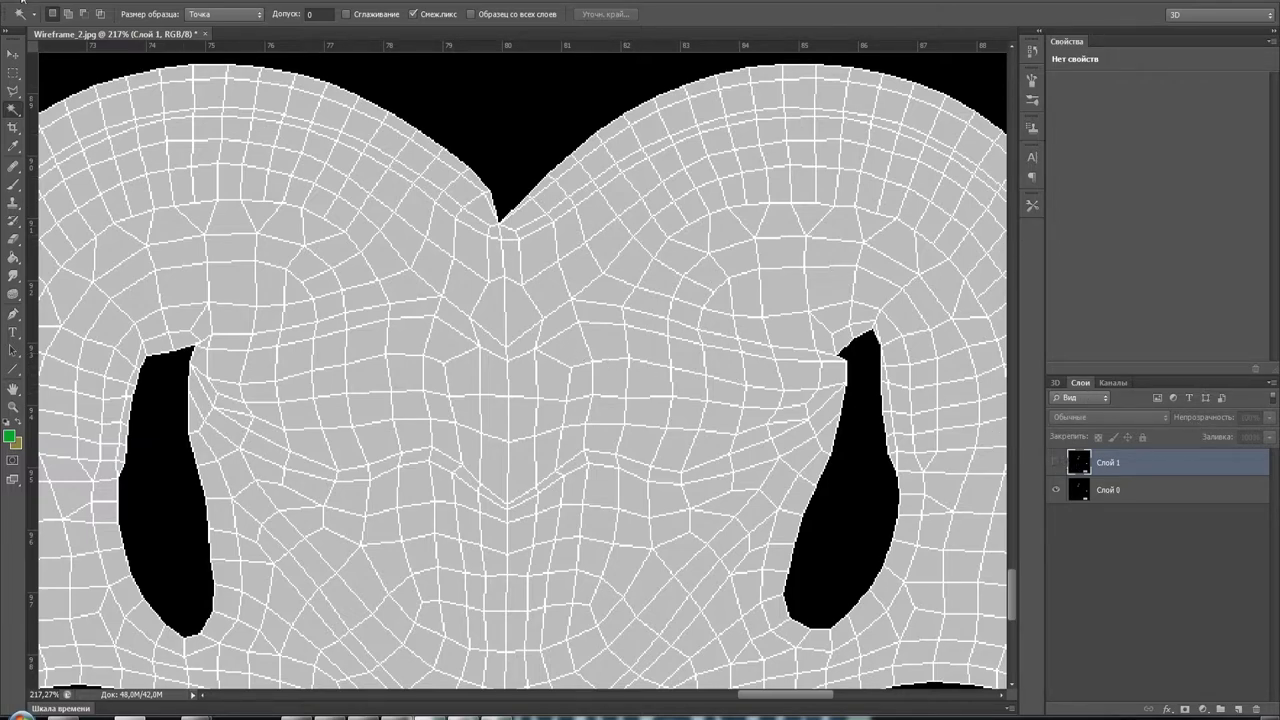
pyautogui.click(22, 3)
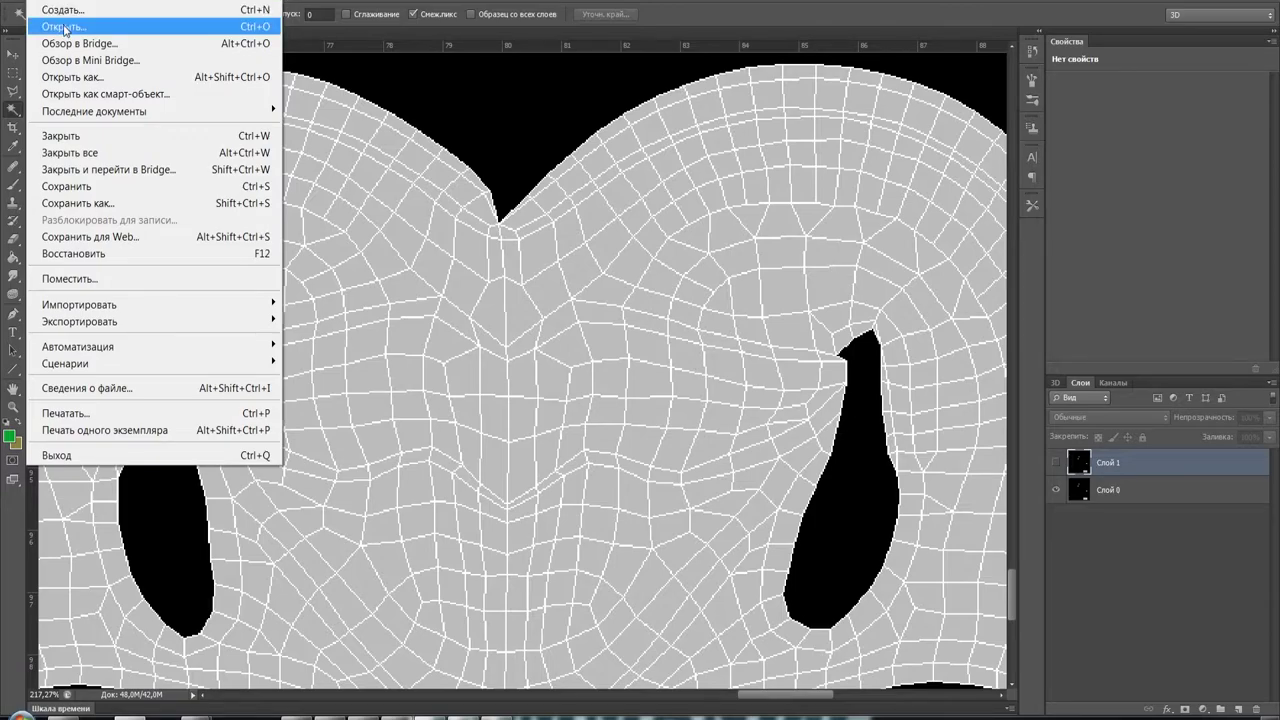
pyautogui.click(63, 27)
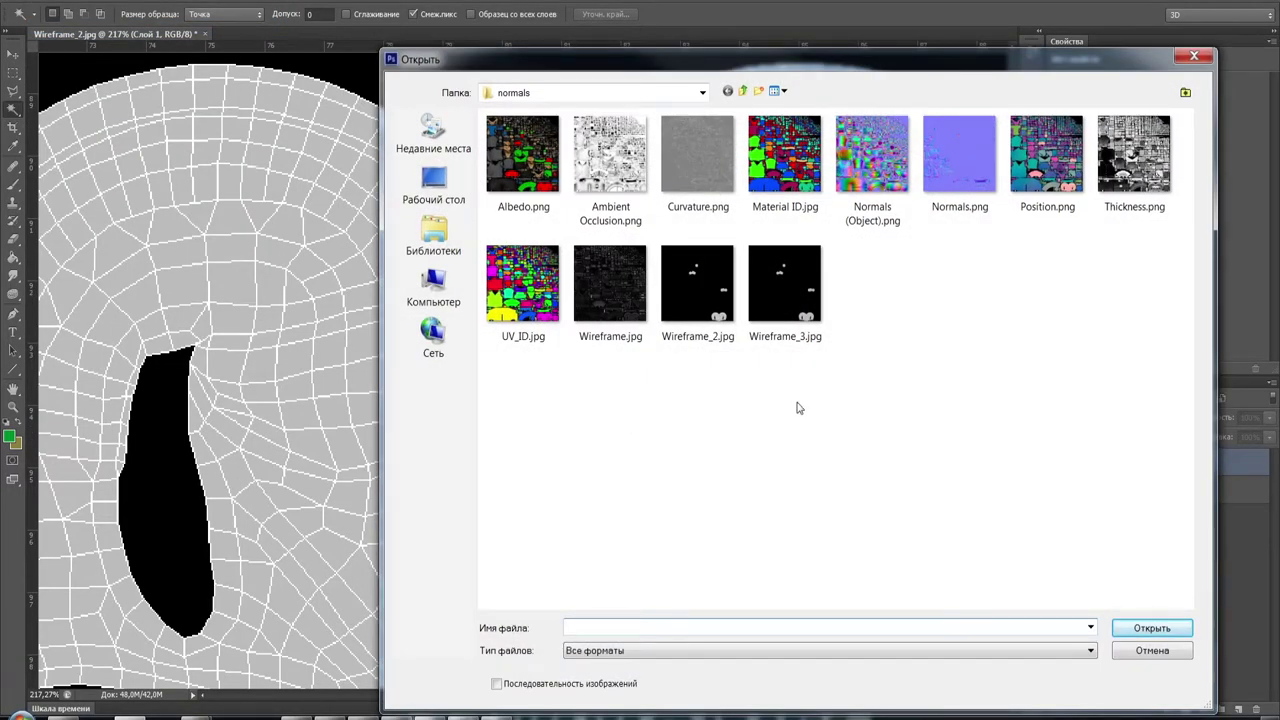
pyautogui.doubleClick(778, 170)
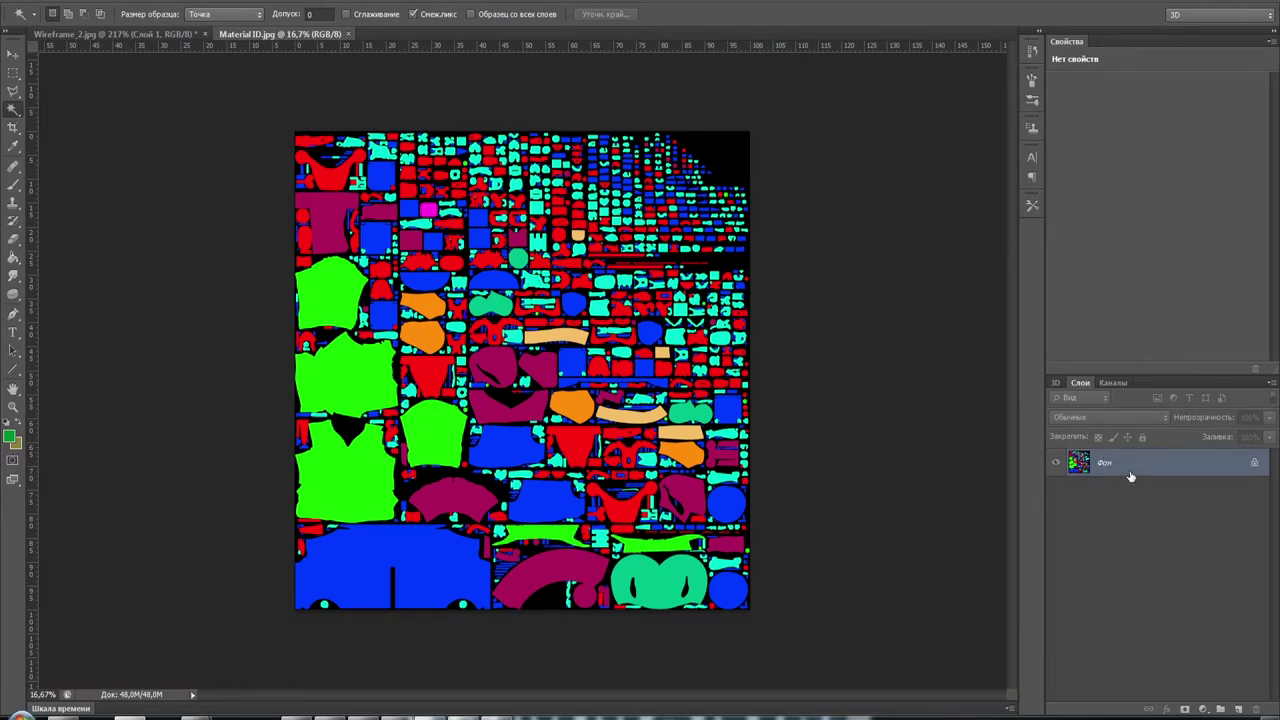
# Paste the whole Material ID image into Wireframe_2 as a new layer and close Material ID.jpg
pyautogui.hotkey('ctrl', 'a')
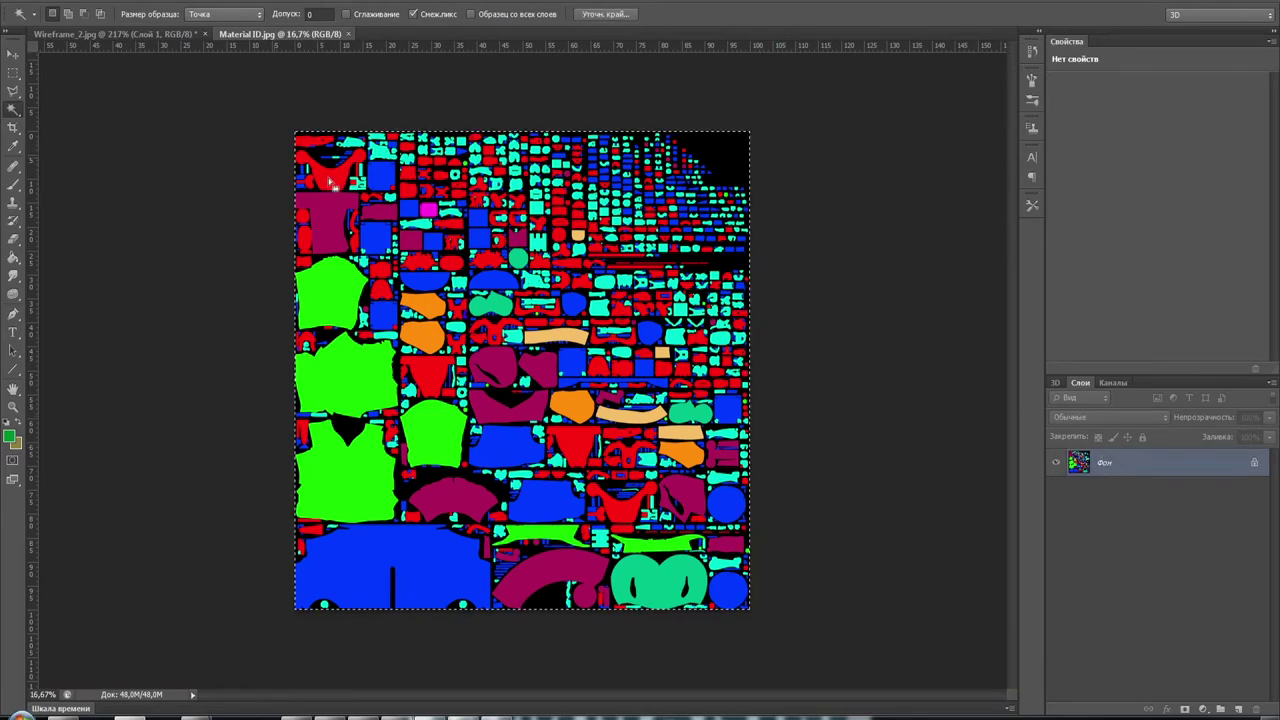
pyautogui.click(125, 34)
pyautogui.hotkey('ctrl', 'v')
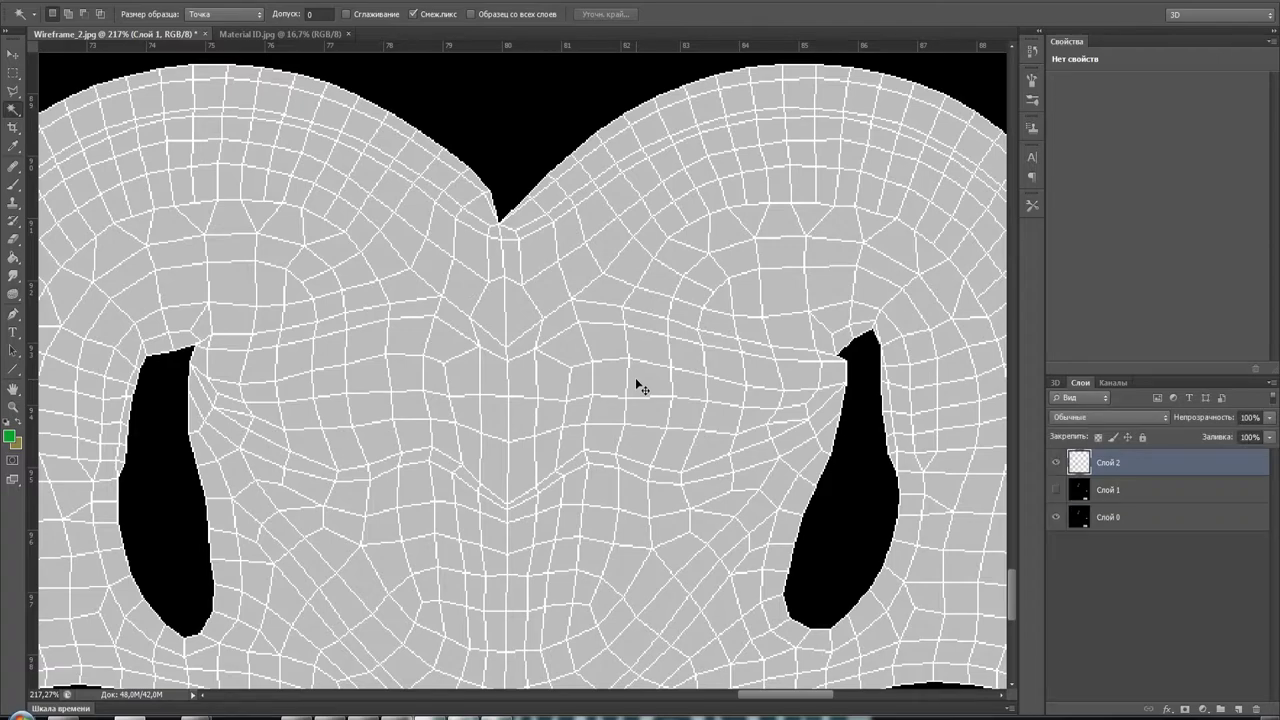
pyautogui.click(298, 34)
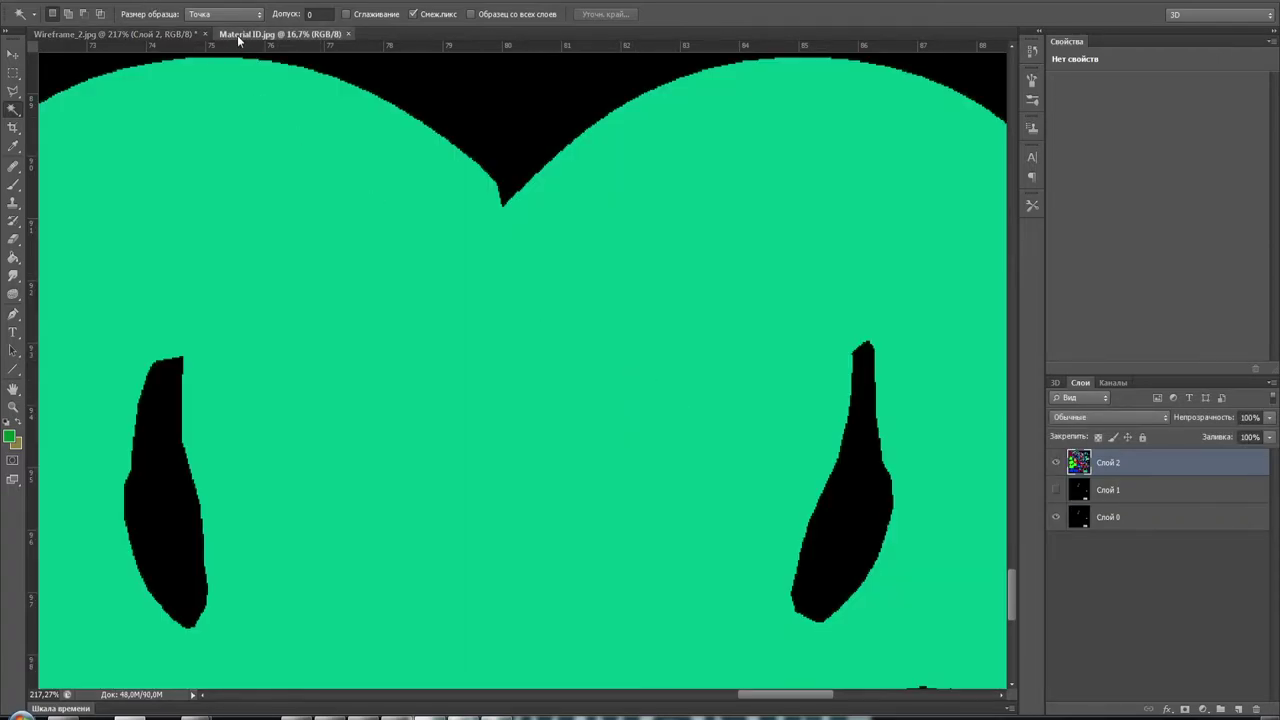
pyautogui.click(348, 34)
# Briefly lower the new Material ID layer's opacity, then restore it to 100%
pyautogui.keyDown('alt'); pyautogui.scroll(-3, 642, 297); pyautogui.keyUp('alt')
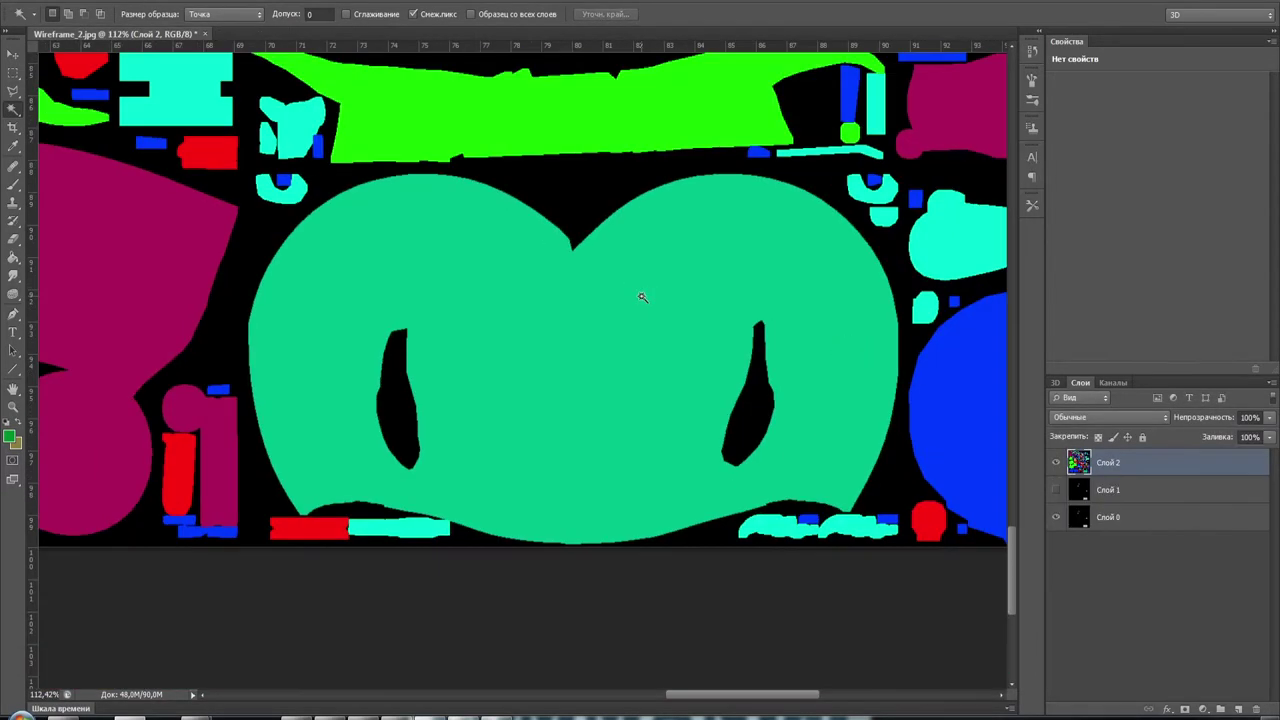
pyautogui.keyDown('alt'); pyautogui.scroll(-3, 642, 297); pyautogui.keyUp('alt')
pyautogui.keyDown('alt'); pyautogui.scroll(1, 642, 297); pyautogui.keyUp('alt')
pyautogui.keyDown('alt'); pyautogui.scroll(2, 642, 297); pyautogui.keyUp('alt')
pyautogui.keyDown('alt'); pyautogui.scroll(2, 642, 297); pyautogui.keyUp('alt')
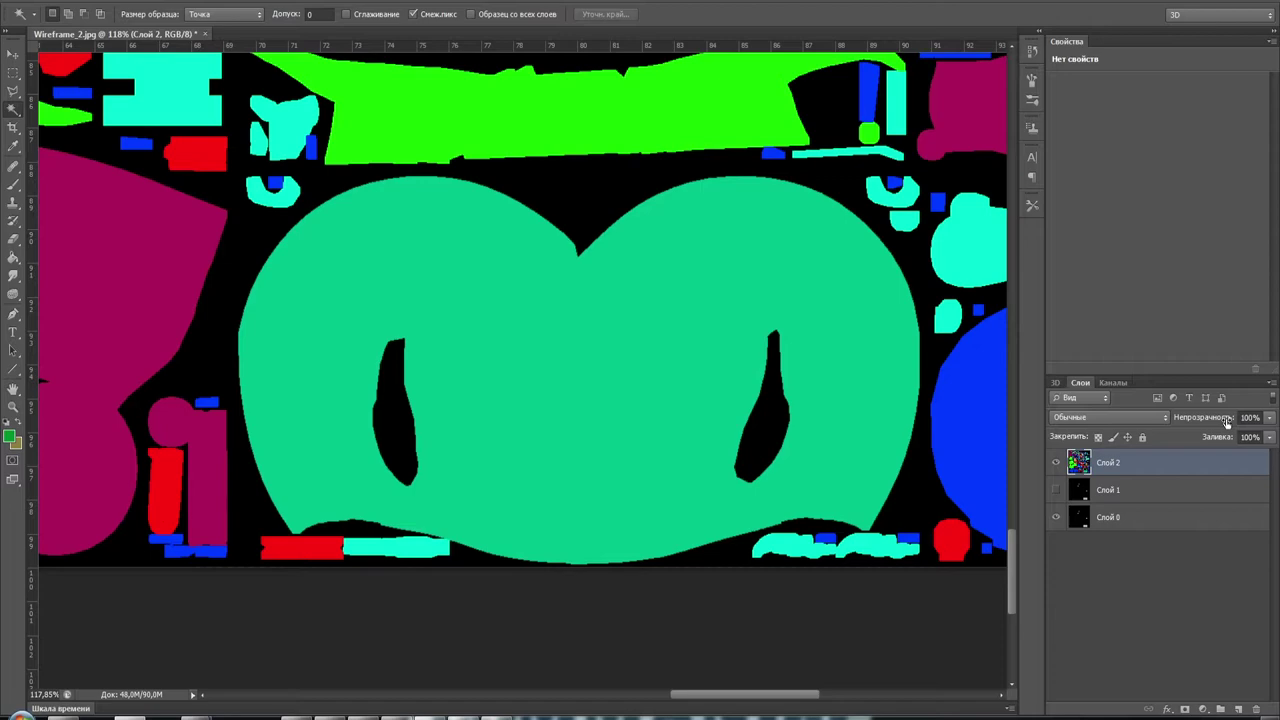
pyautogui.moveTo(1227, 422); pyautogui.dragTo(1197, 424)
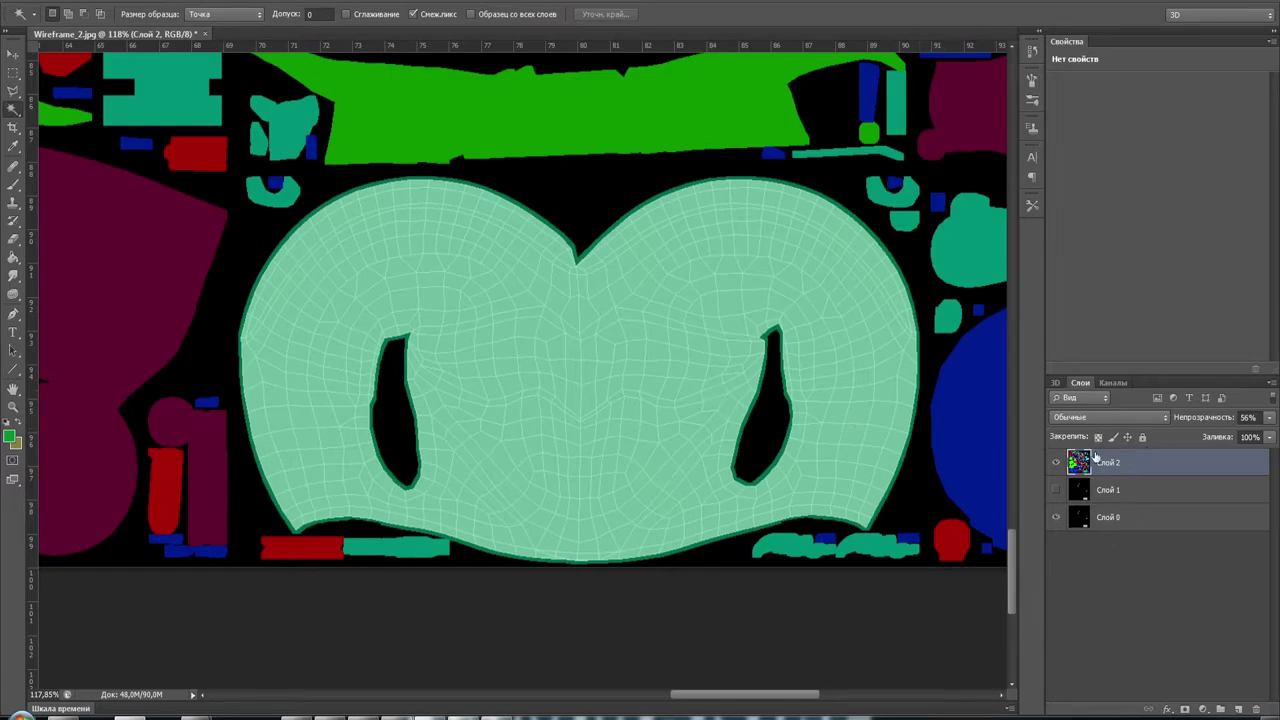
pyautogui.moveTo(1208, 422); pyautogui.dragTo(1252, 422)
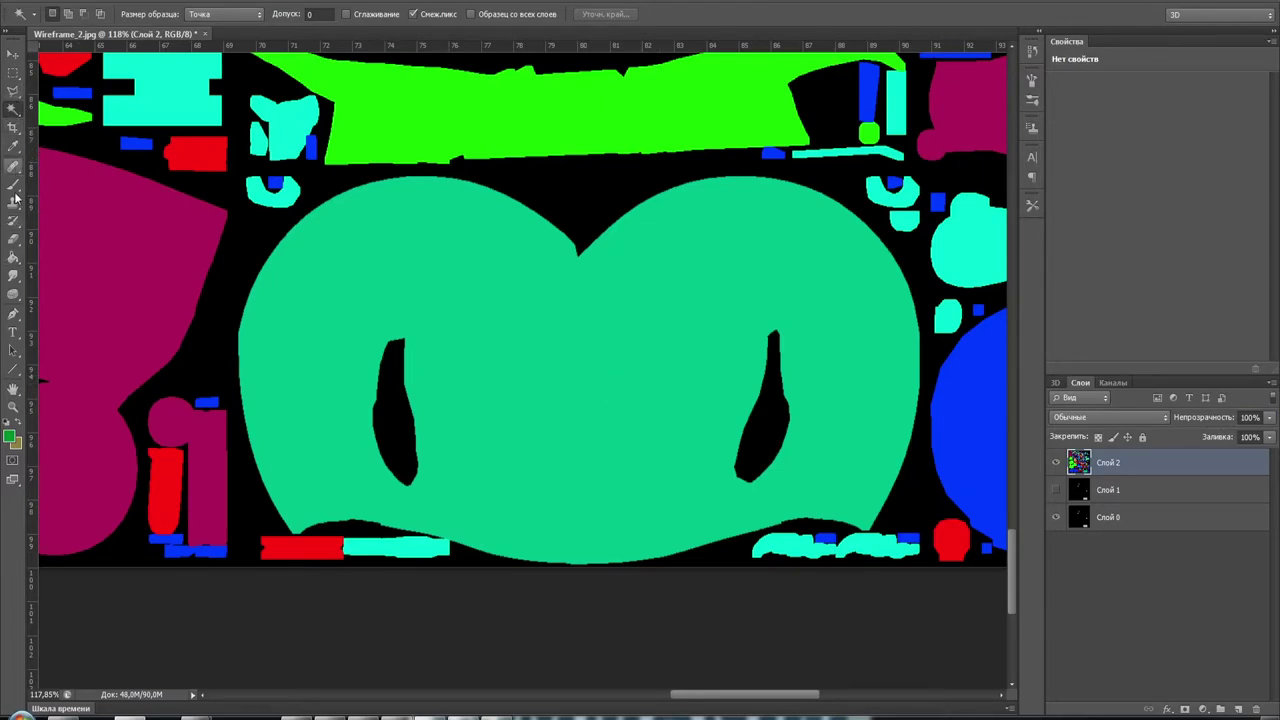
# With the Paint Bucket active, set the foreground colour to dark blue #2e3970
pyautogui.click(13, 258)
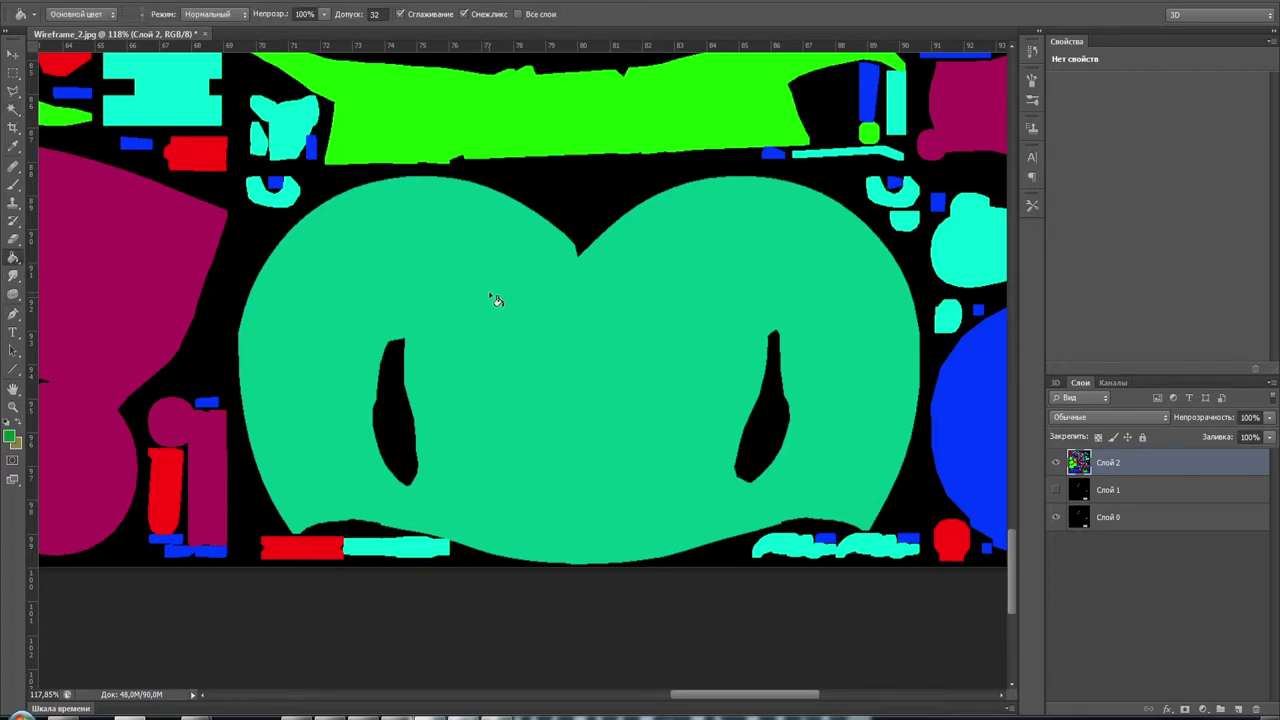
pyautogui.keyDown('alt'); pyautogui.click(545, 326); pyautogui.keyUp('alt')
pyautogui.click(12, 437)
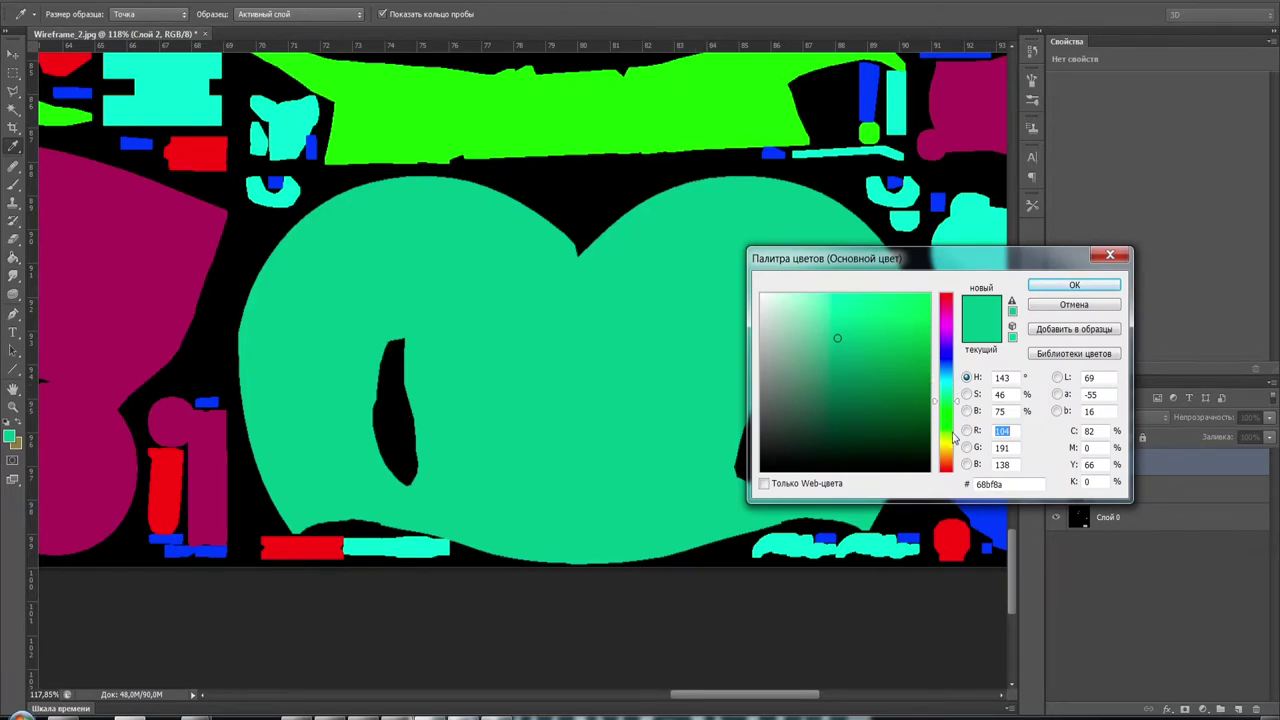
pyautogui.click(945, 360)
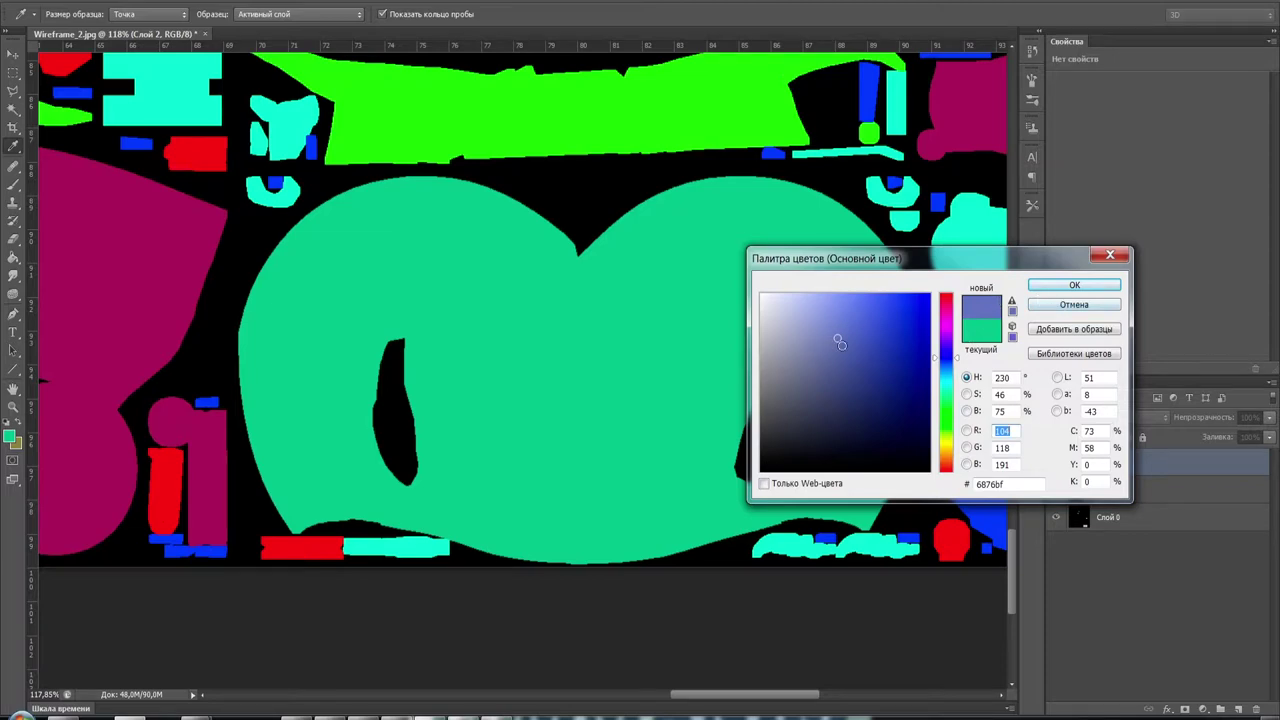
pyautogui.moveTo(840, 344); pyautogui.dragTo(860, 393)
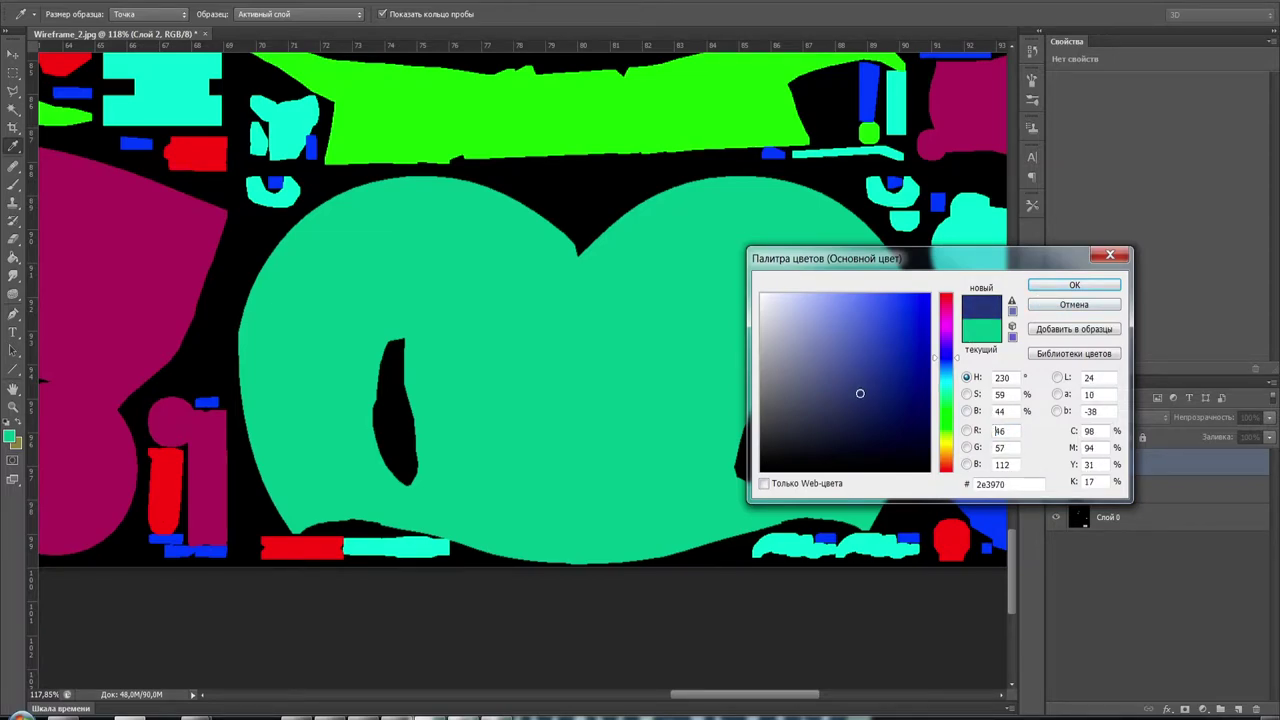
pyautogui.click(1072, 285)
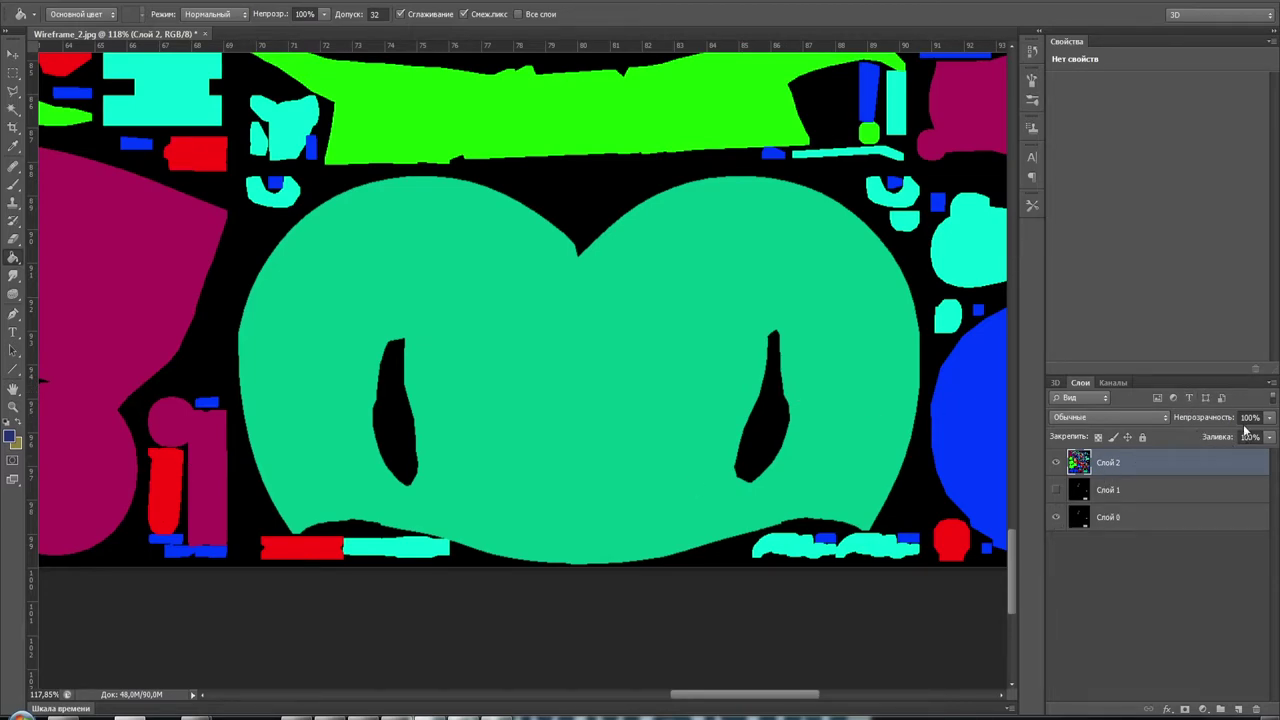
# Set the Material ID layer Слой 2 to 40% opacity
pyautogui.moveTo(1230, 421); pyautogui.dragTo(1190, 420)
pyautogui.press('Return')
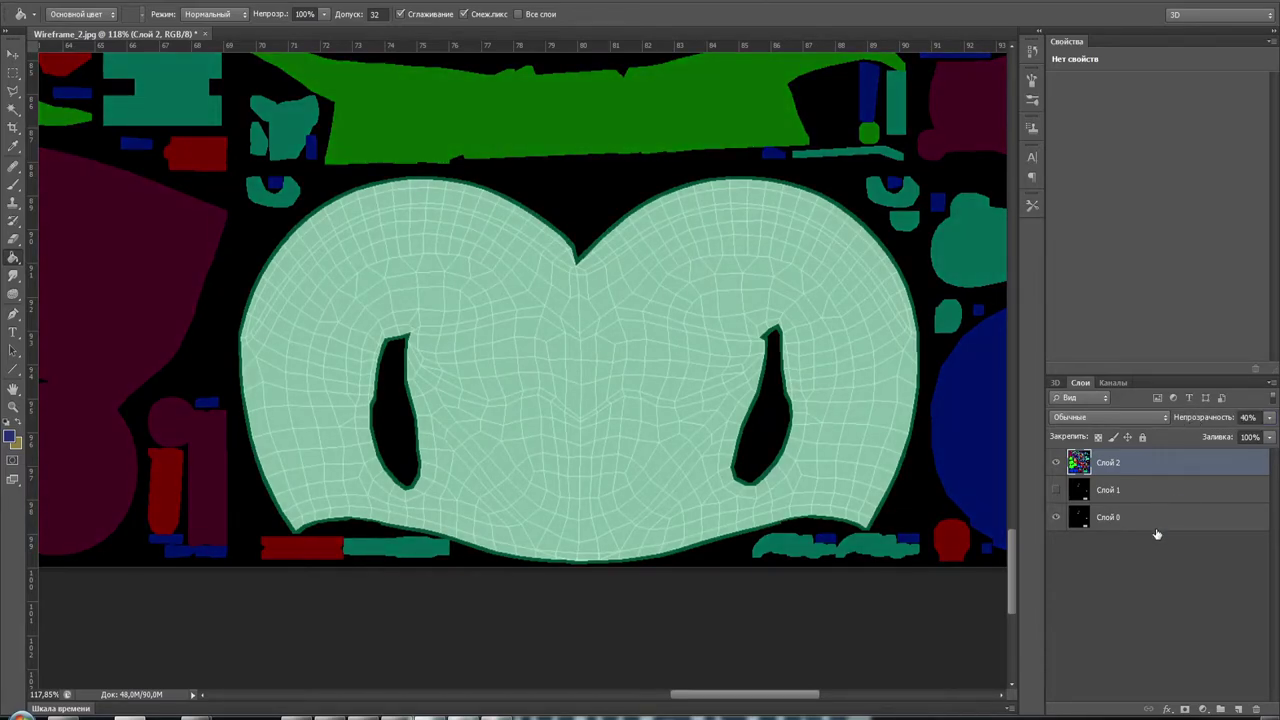
pyautogui.keyDown('alt'); pyautogui.scroll(3, 662, 403); pyautogui.keyUp('alt')
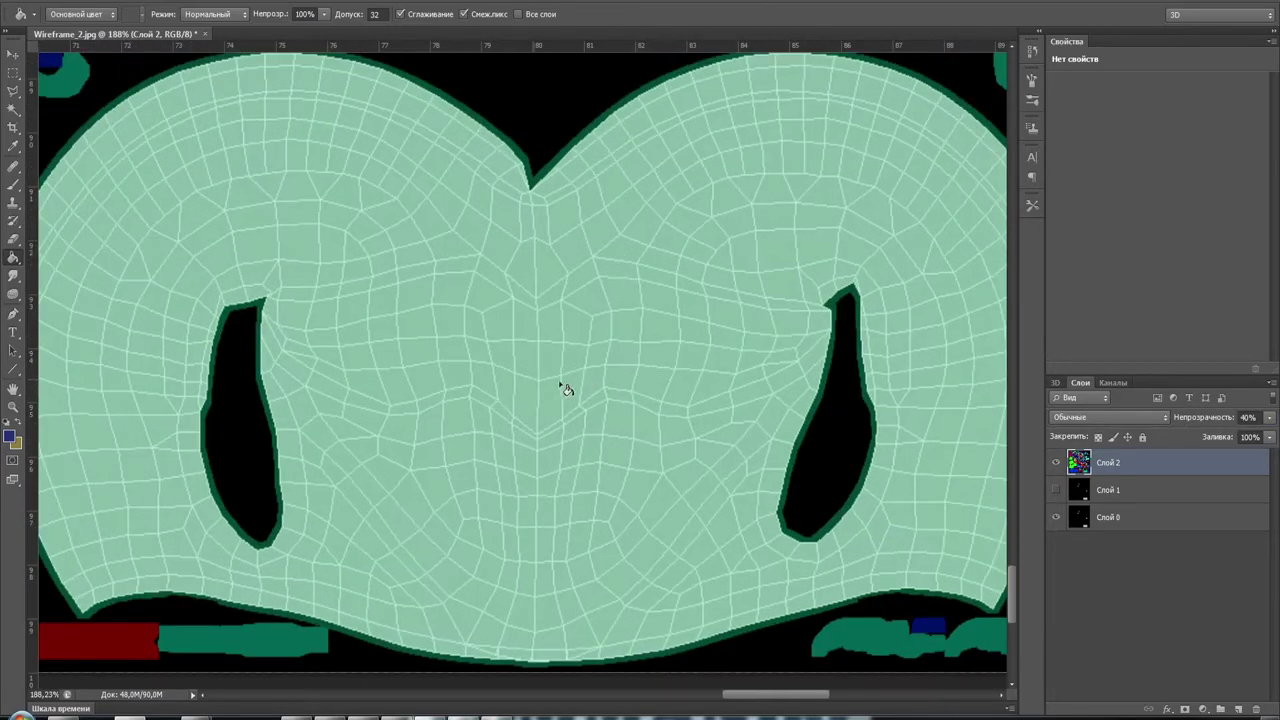
# With the Polygonal Lasso, start outlining the lip region along its upper mesh lines
pyautogui.click(14, 91)
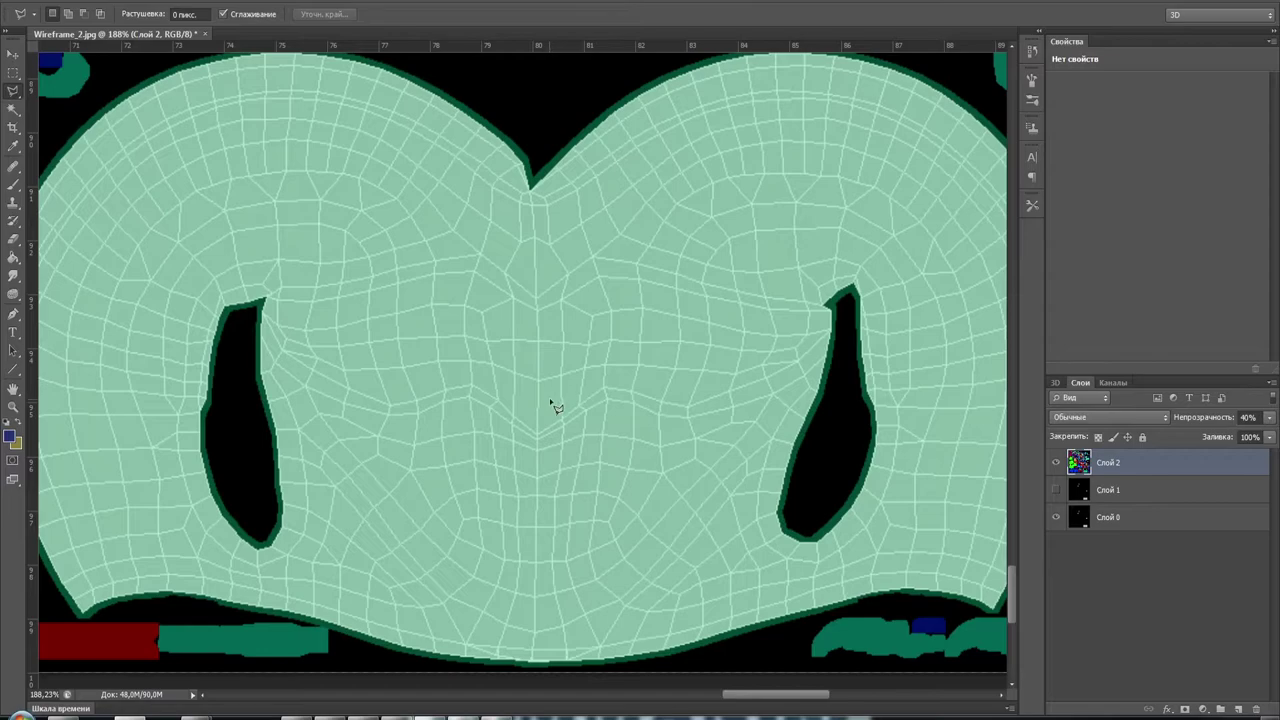
pyautogui.moveTo(511, 417); pyautogui.dragTo(631, 281)
pyautogui.keyDown('alt'); pyautogui.scroll(2, 631, 281); pyautogui.keyUp('alt')
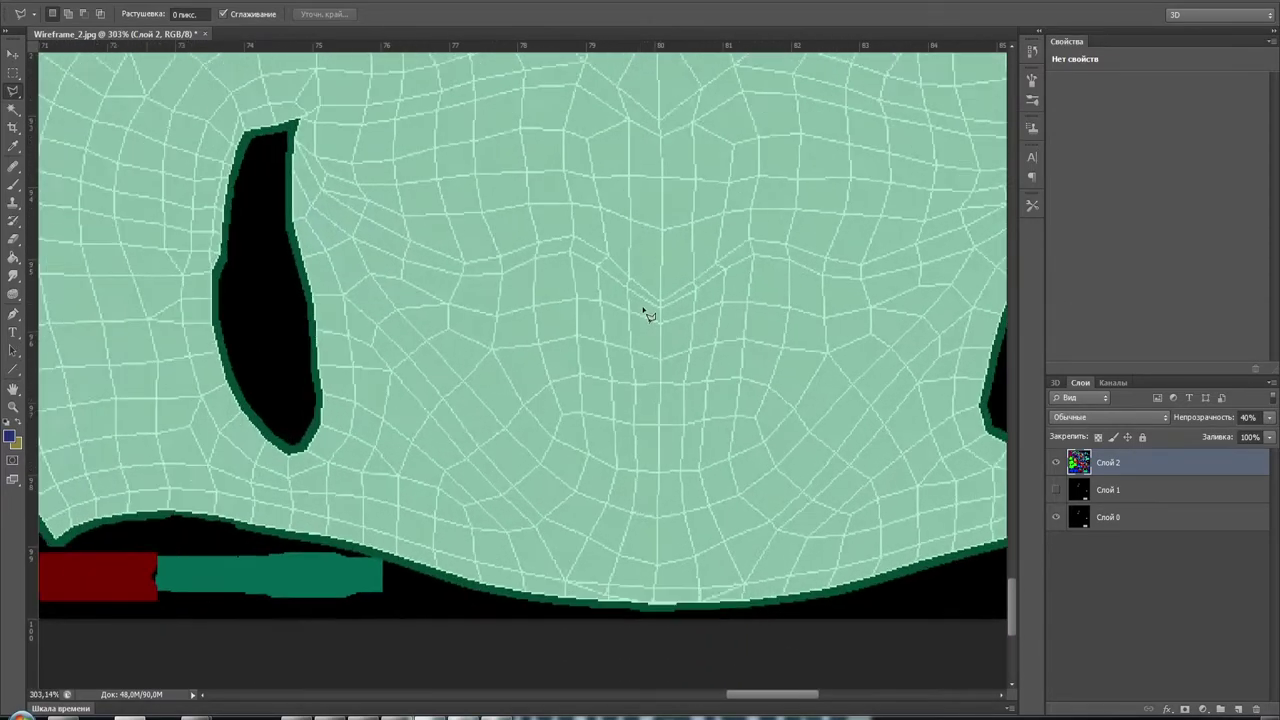
pyautogui.keyDown('alt'); pyautogui.scroll(2, 646, 306); pyautogui.keyUp('alt')
pyautogui.keyDown('alt'); pyautogui.scroll(1, 643, 306); pyautogui.keyUp('alt')
pyautogui.keyDown('alt'); pyautogui.scroll(2, 634, 271); pyautogui.keyUp('alt')
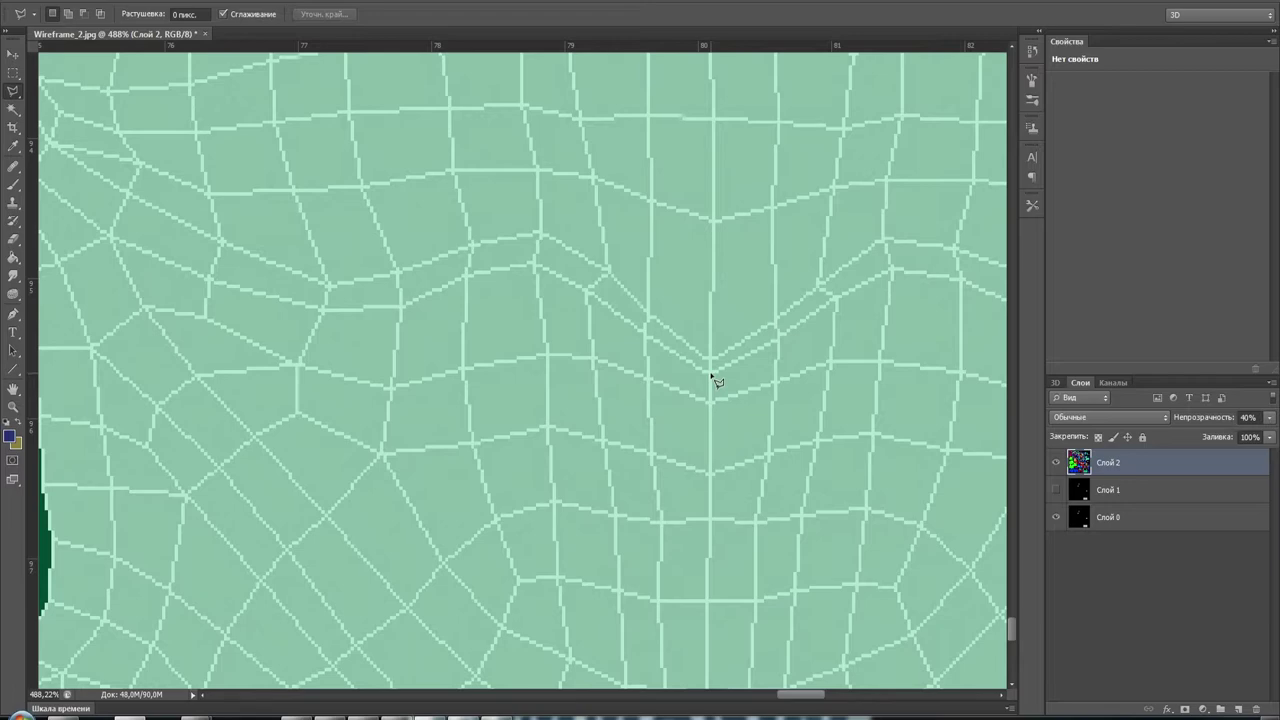
pyautogui.click(710, 372)
pyautogui.click(532, 265)
pyautogui.click(466, 276)
pyautogui.click(400, 307)
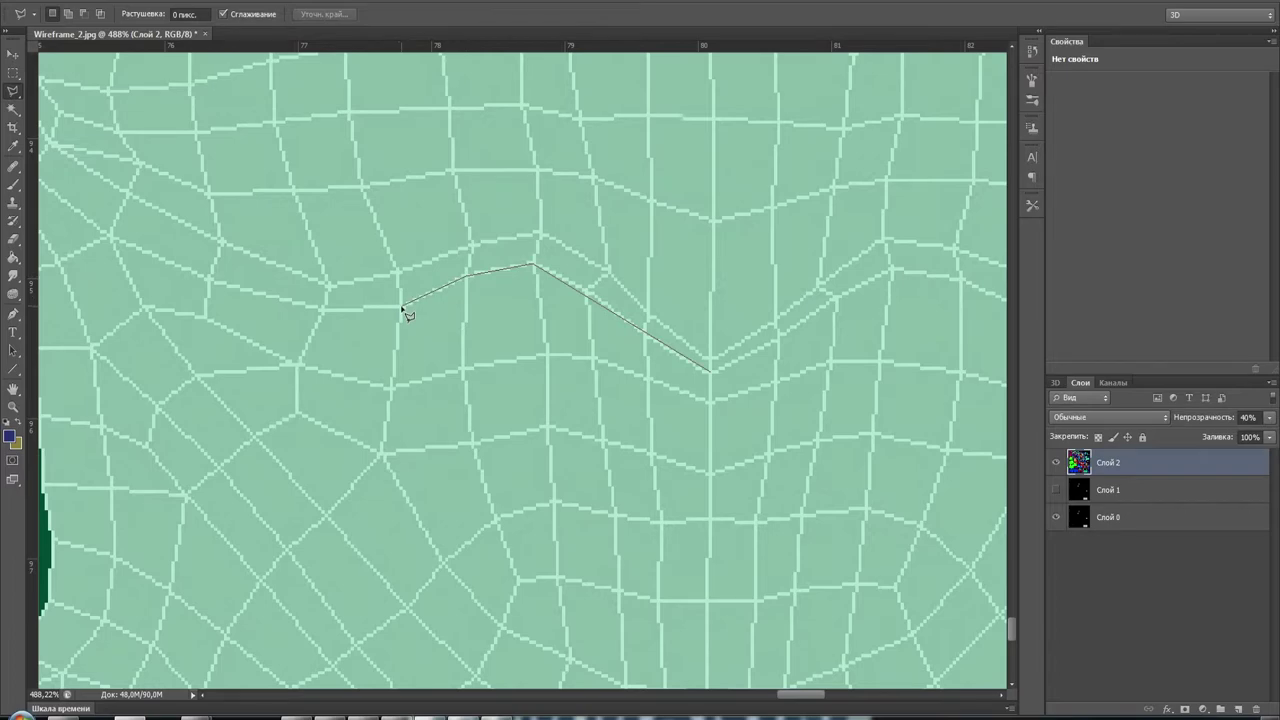
pyautogui.click(323, 313)
pyautogui.click(209, 279)
# Continue the lasso outline down and along the lip region's bottom curve
pyautogui.moveTo(195, 228); pyautogui.dragTo(447, 302)
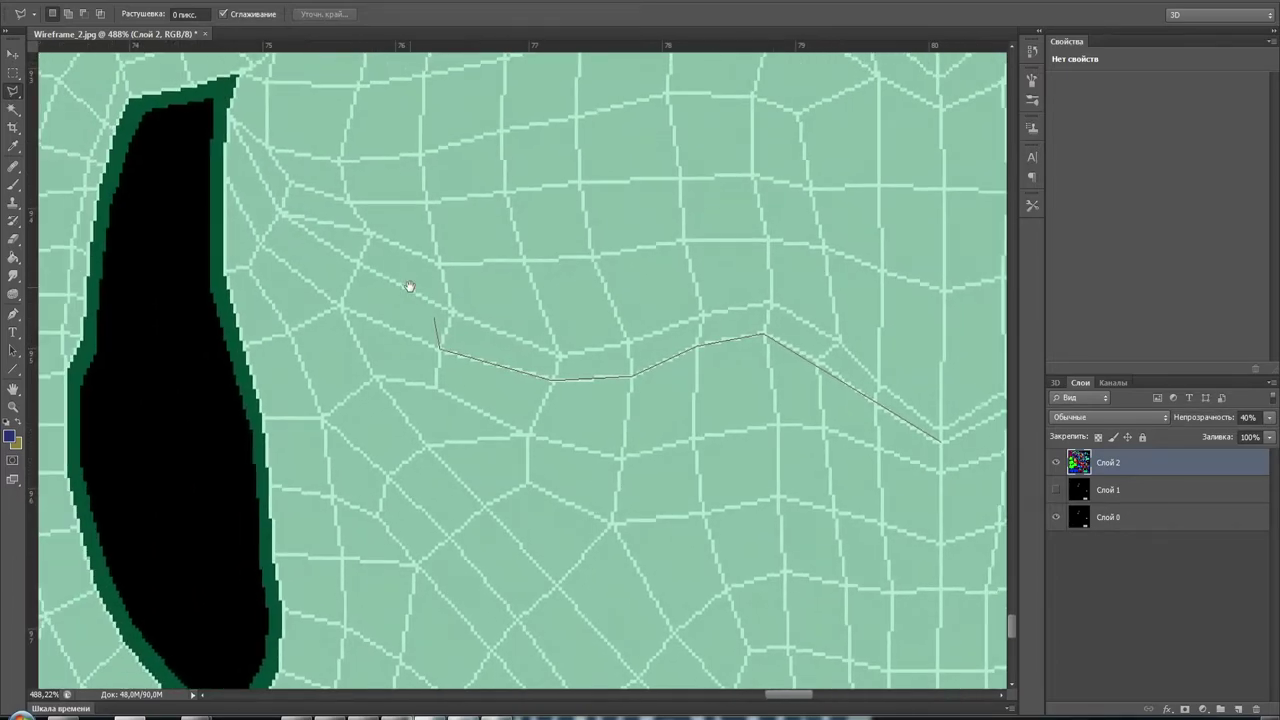
pyautogui.click(343, 311)
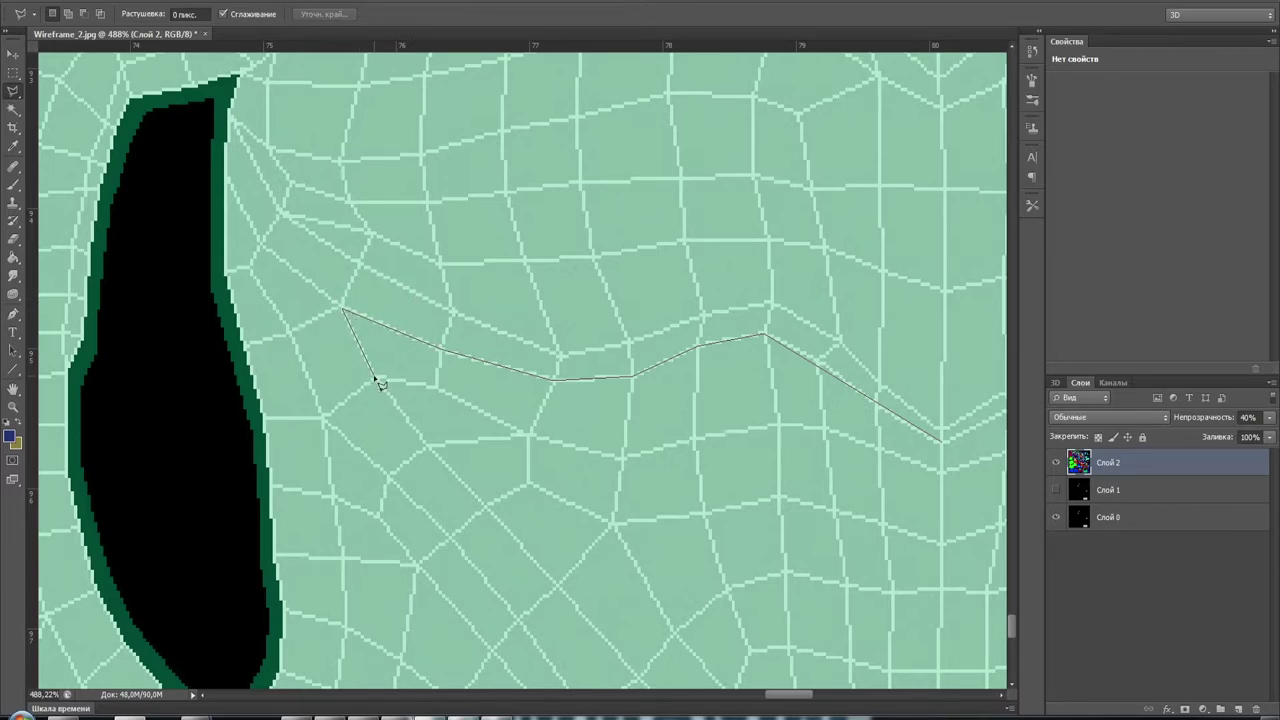
pyautogui.click(375, 377)
pyautogui.click(556, 582)
pyautogui.moveTo(689, 525); pyautogui.dragTo(469, 242)
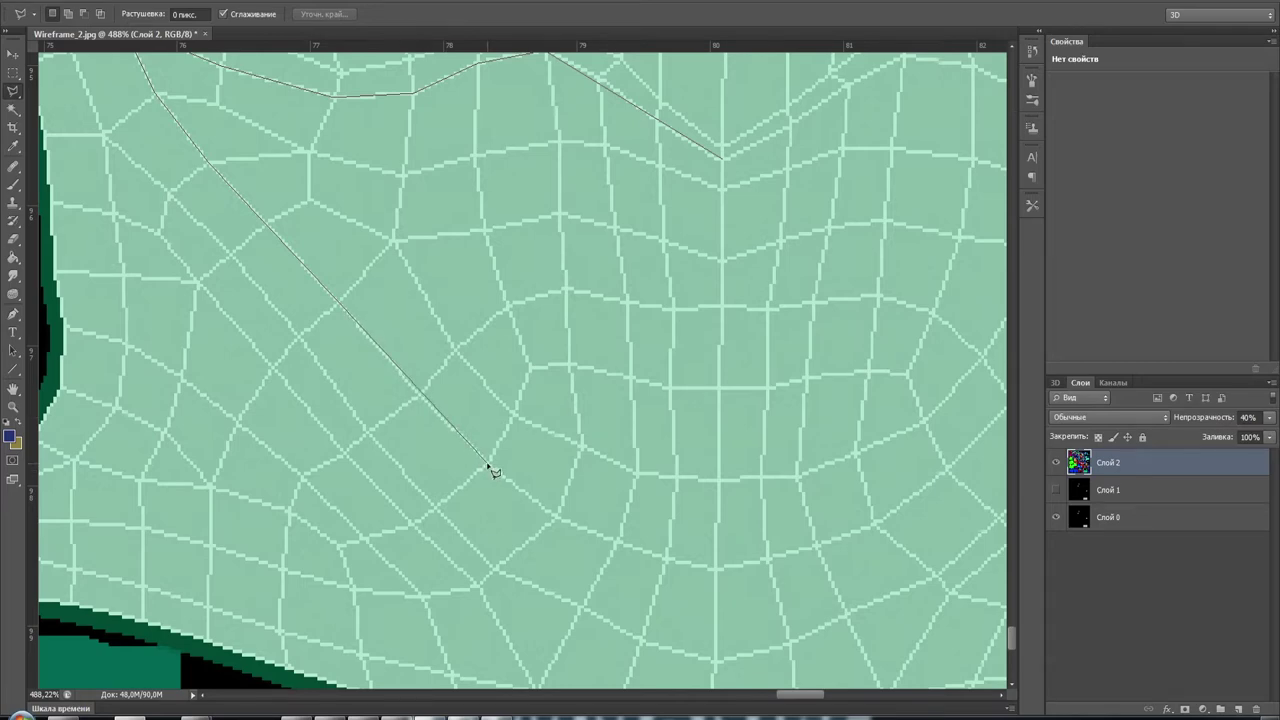
pyautogui.click(487, 465)
pyautogui.click(553, 515)
pyautogui.click(666, 560)
pyautogui.click(713, 570)
# Trace up the right side and back leftward along the top, closing the lip-shaped selection
pyautogui.moveTo(851, 517); pyautogui.dragTo(334, 443)
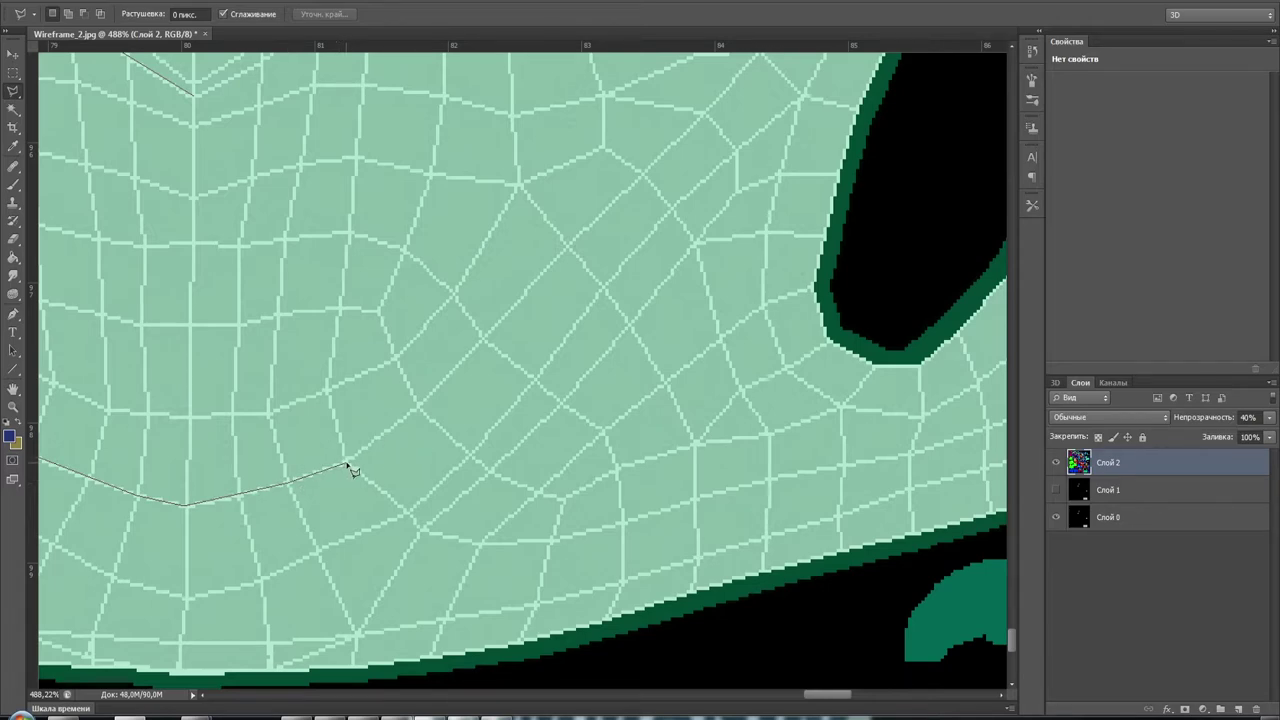
pyautogui.click(349, 463)
pyautogui.click(420, 408)
pyautogui.moveTo(689, 197); pyautogui.dragTo(614, 471)
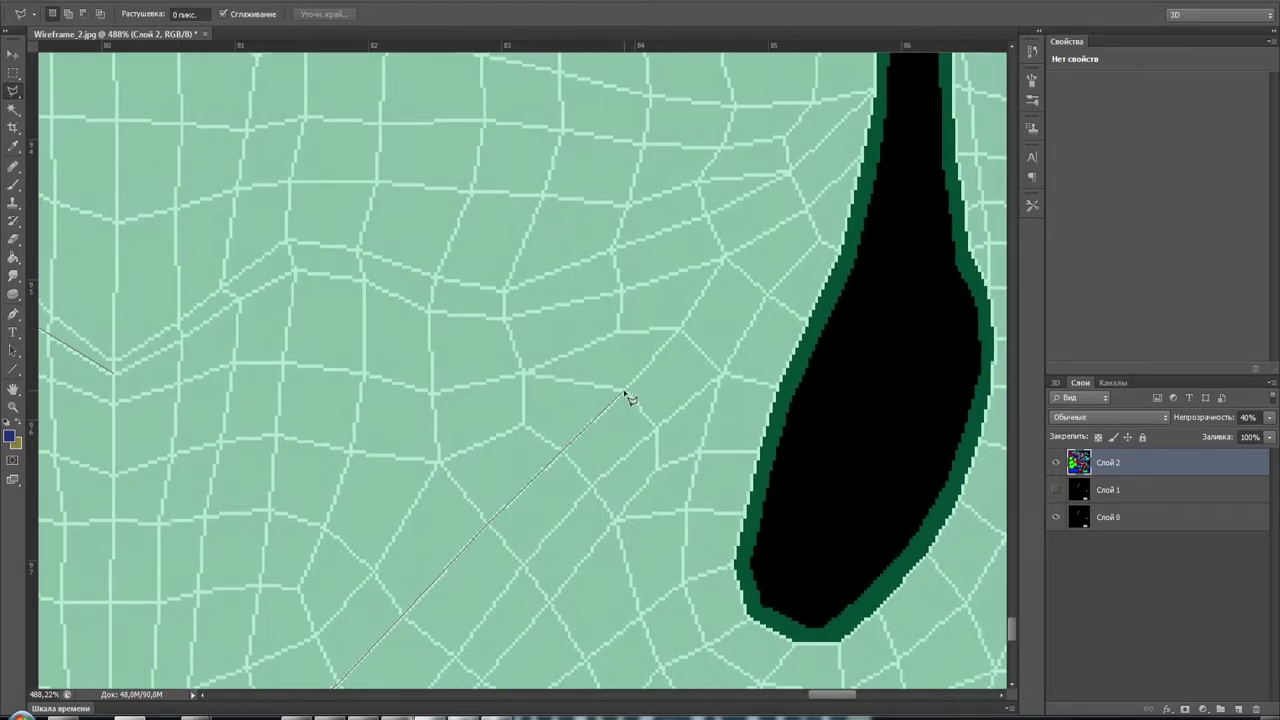
pyautogui.click(679, 331)
pyautogui.click(725, 261)
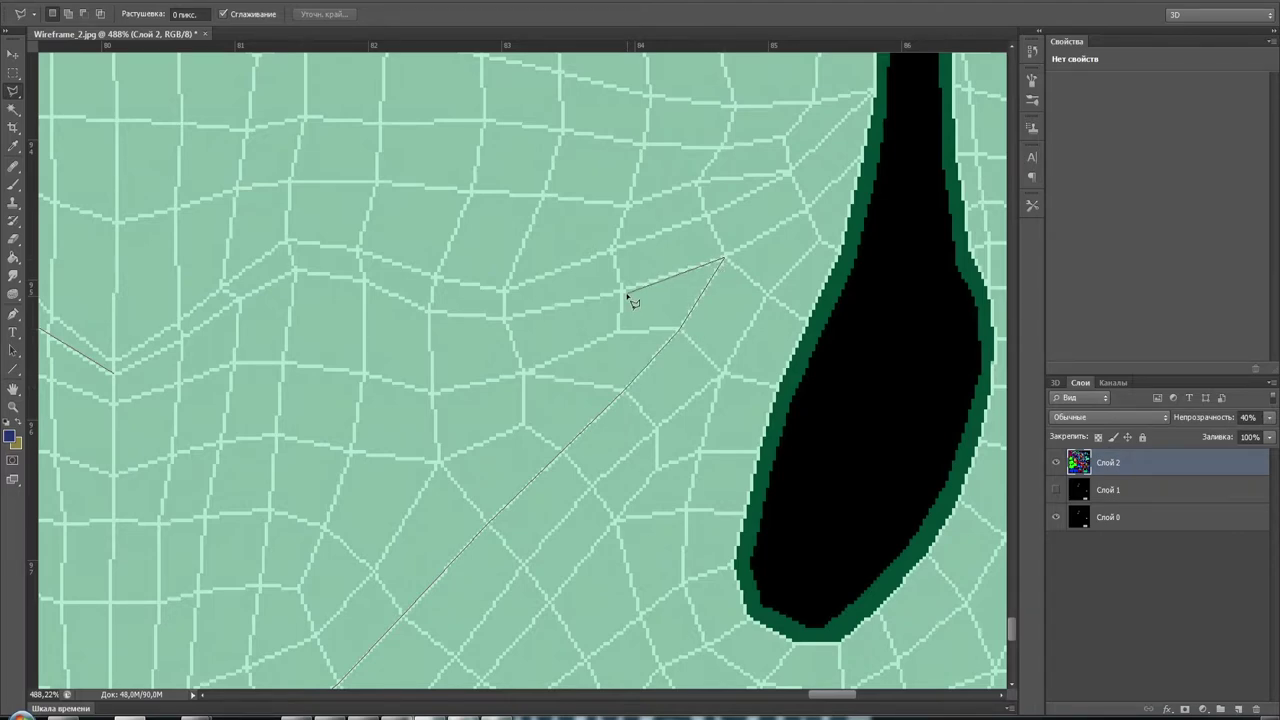
pyautogui.click(504, 319)
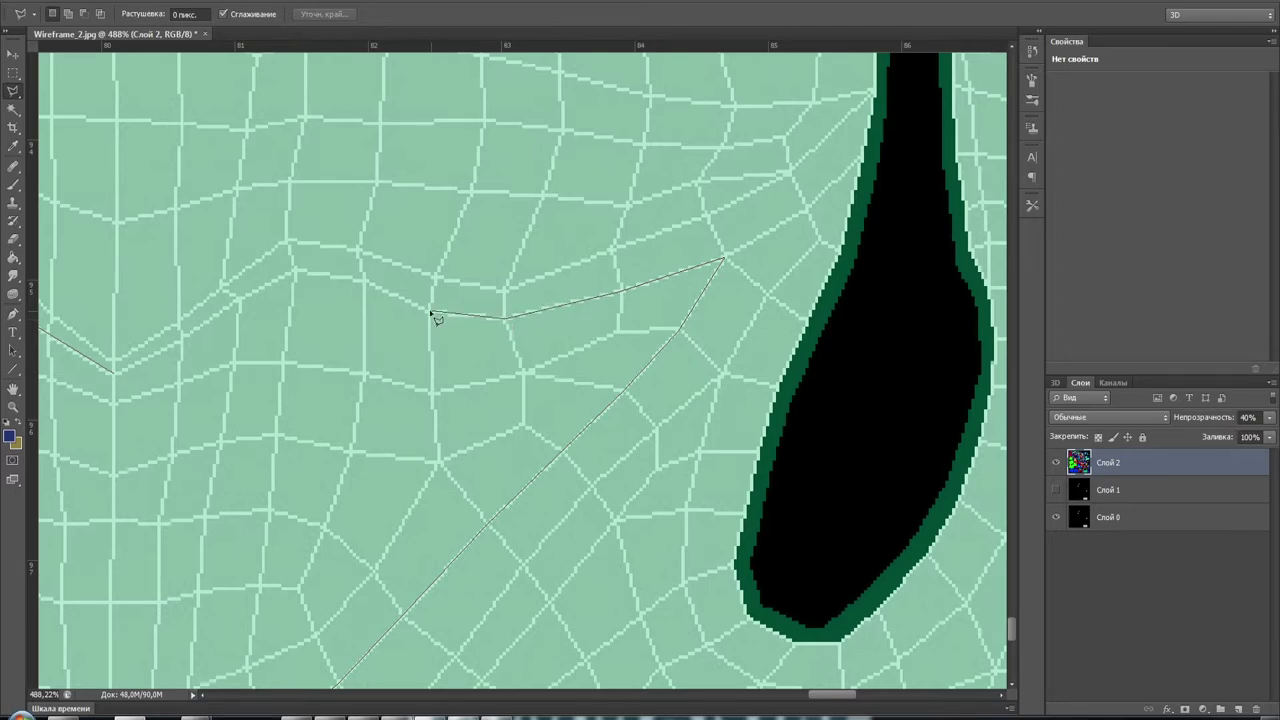
pyautogui.click(430, 313)
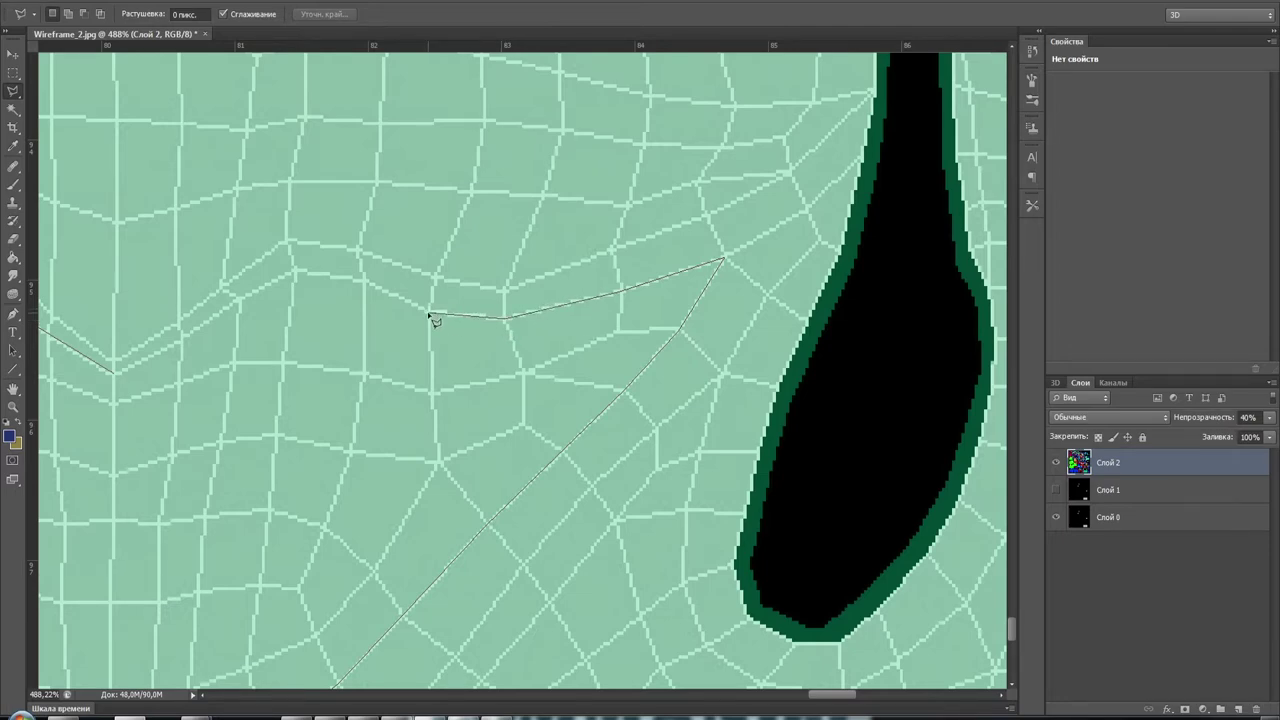
pyautogui.click(360, 282)
pyautogui.click(296, 272)
pyautogui.click(118, 381)
# Fill the selected lip region with the navy blue using the Paint Bucket
pyautogui.keyDown('alt'); pyautogui.scroll(-3, 405, 413); pyautogui.keyUp('alt')
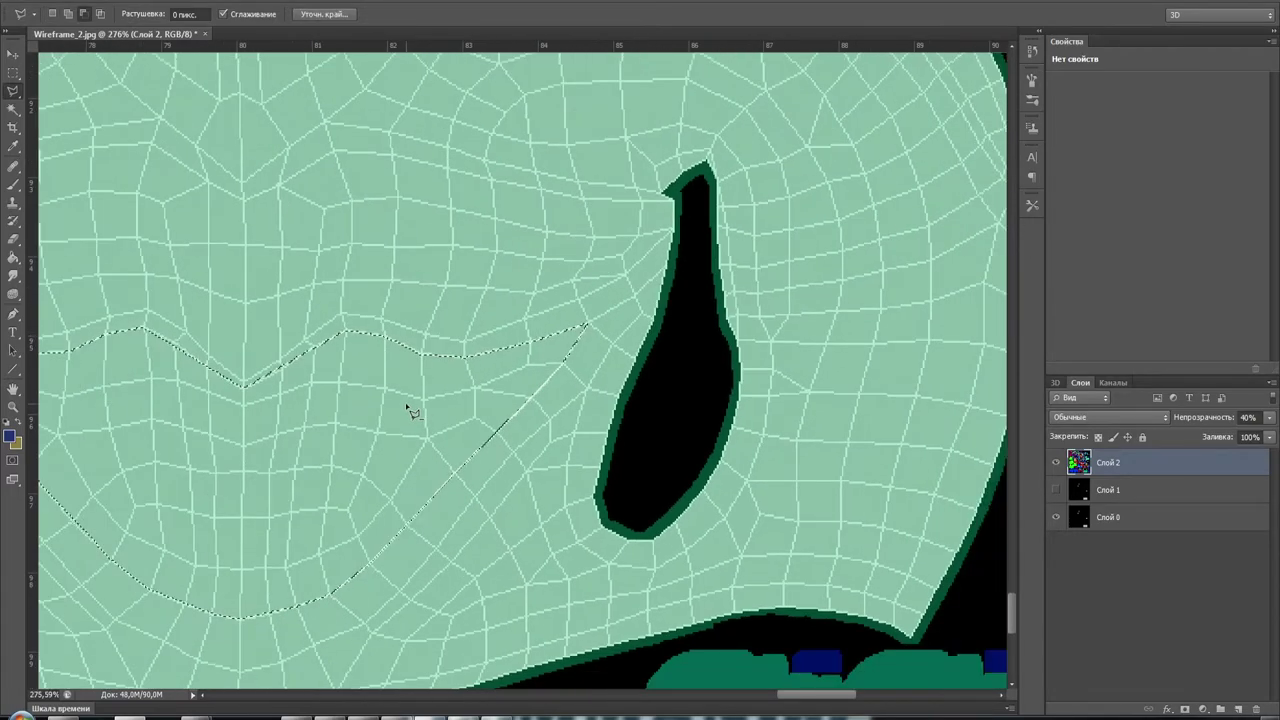
pyautogui.keyDown('alt'); pyautogui.scroll(-3, 405, 413); pyautogui.keyUp('alt')
pyautogui.keyDown('alt'); pyautogui.scroll(-2, 405, 413); pyautogui.keyUp('alt')
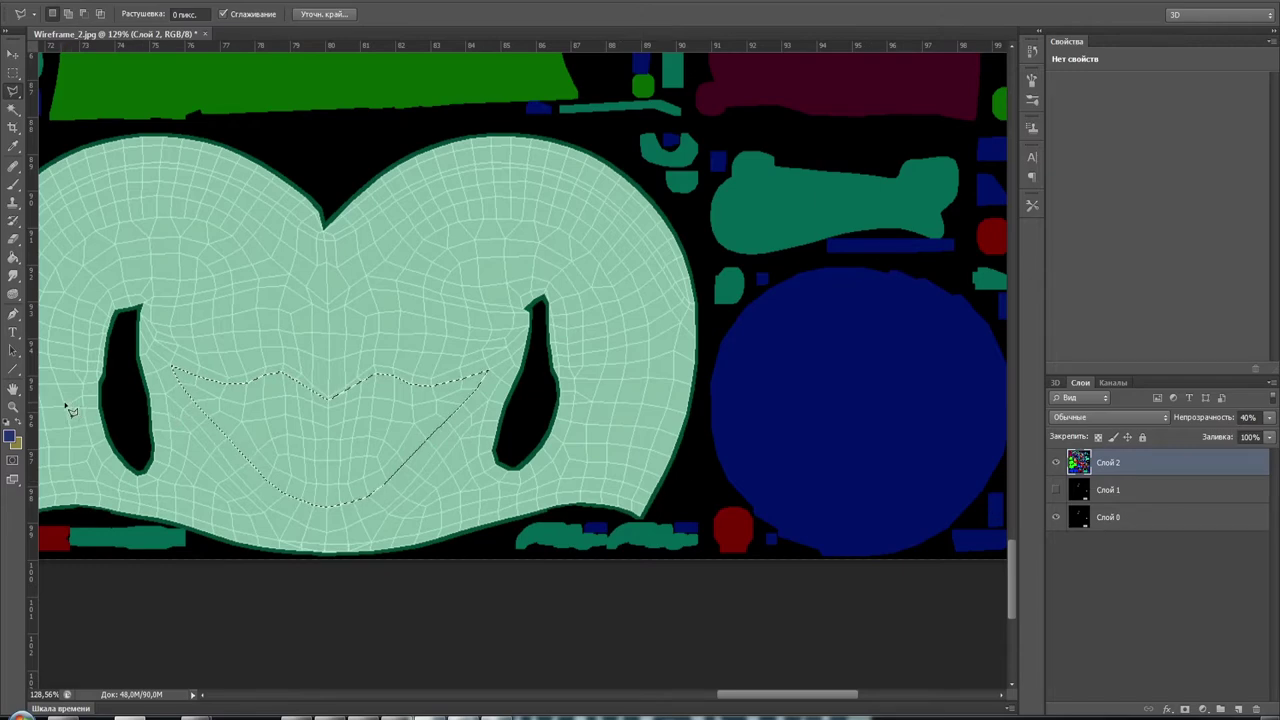
pyautogui.click(13, 258)
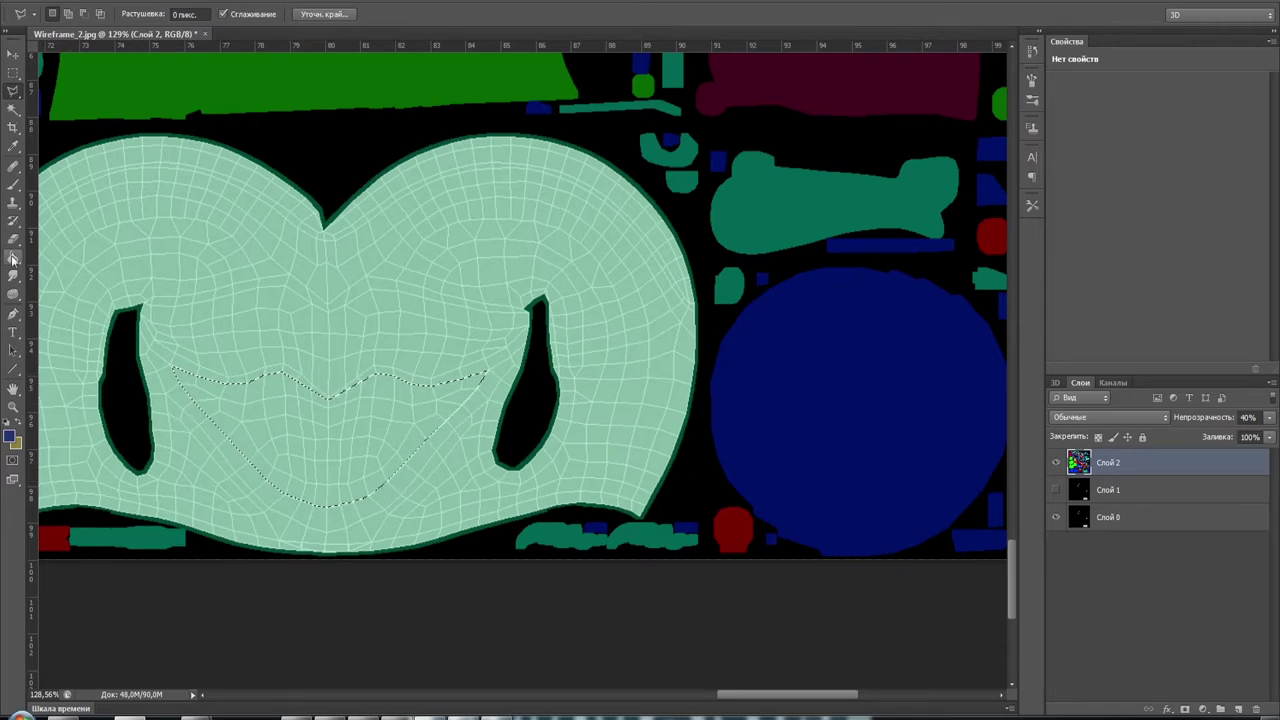
pyautogui.click(318, 440)
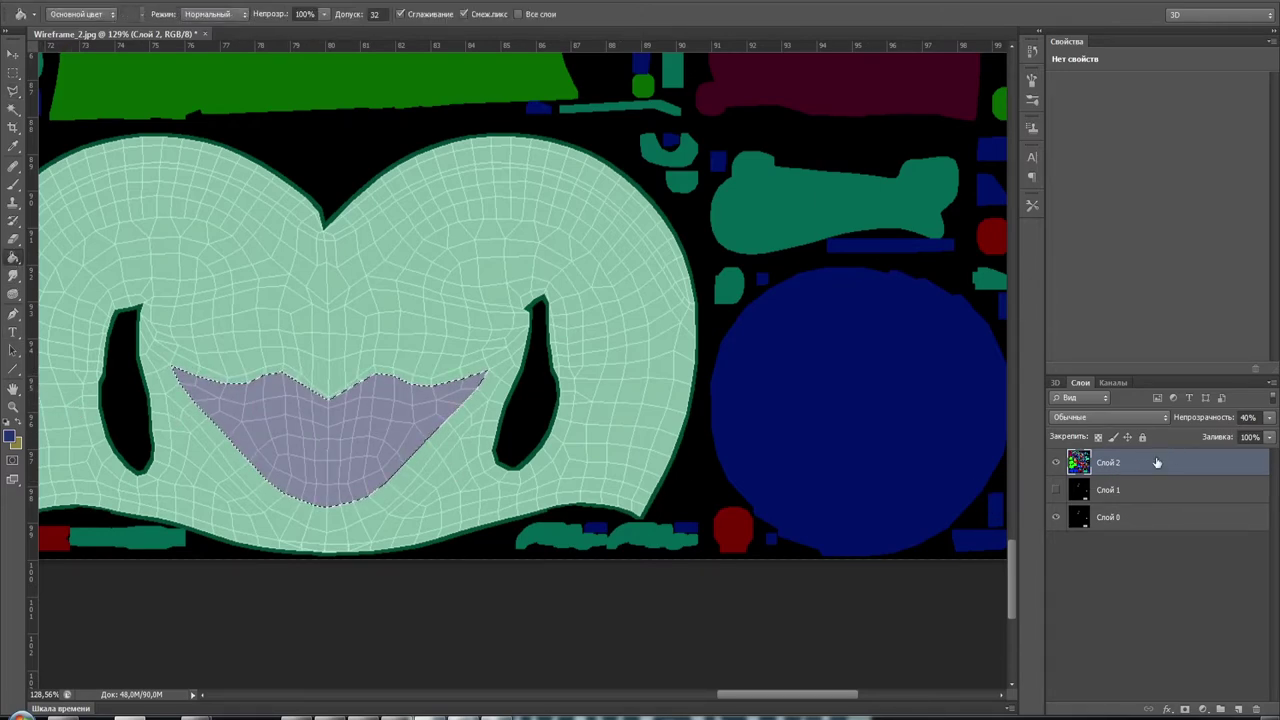
# Raise the colour layer to 100% opacity and deselect
pyautogui.moveTo(1181, 423); pyautogui.dragTo(1240, 423)
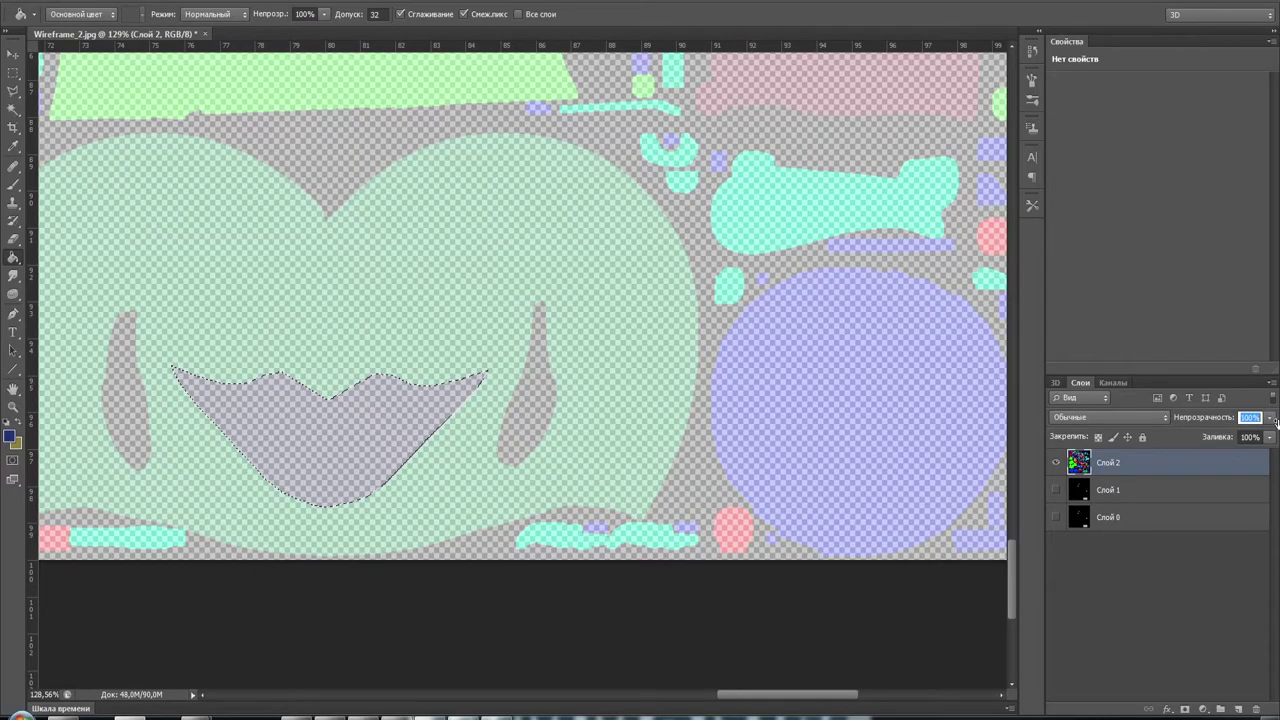
pyautogui.keyDown('alt'); pyautogui.scroll(3, 321, 426); pyautogui.keyUp('alt')
pyautogui.keyDown('alt'); pyautogui.scroll(-3, 321, 426); pyautogui.keyUp('alt')
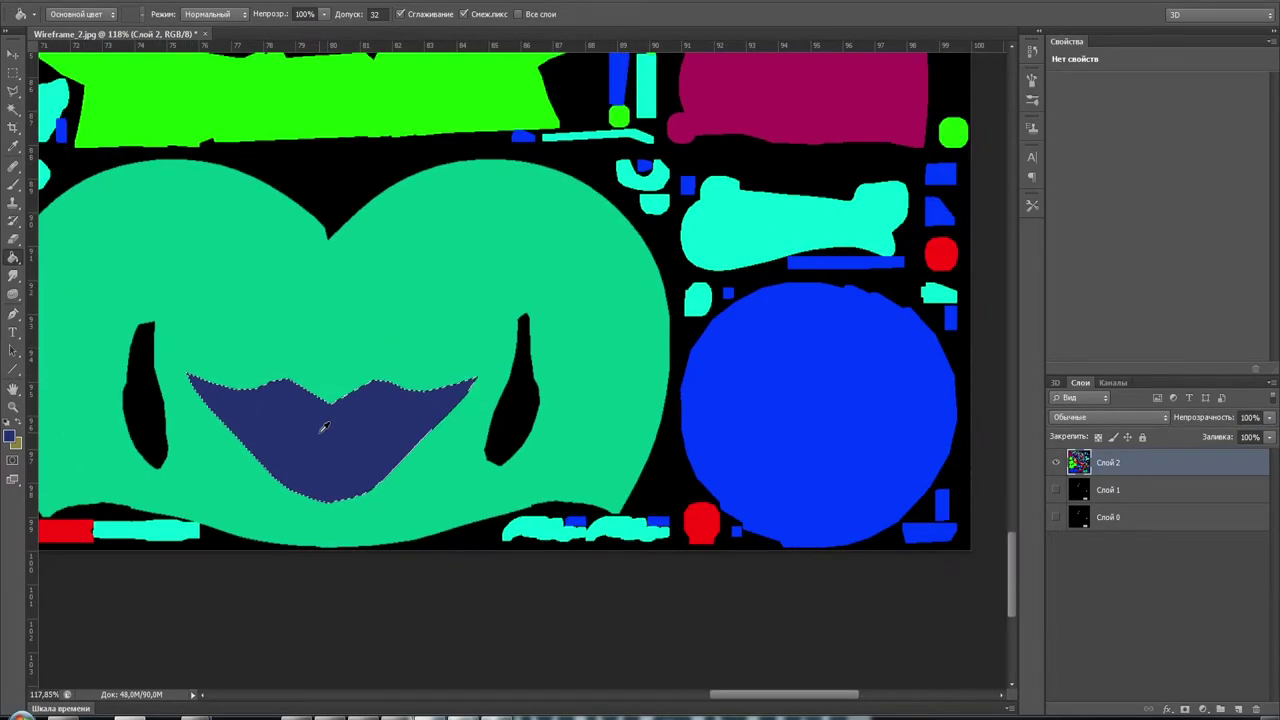
pyautogui.keyDown('alt'); pyautogui.scroll(-2, 322, 427); pyautogui.keyUp('alt')
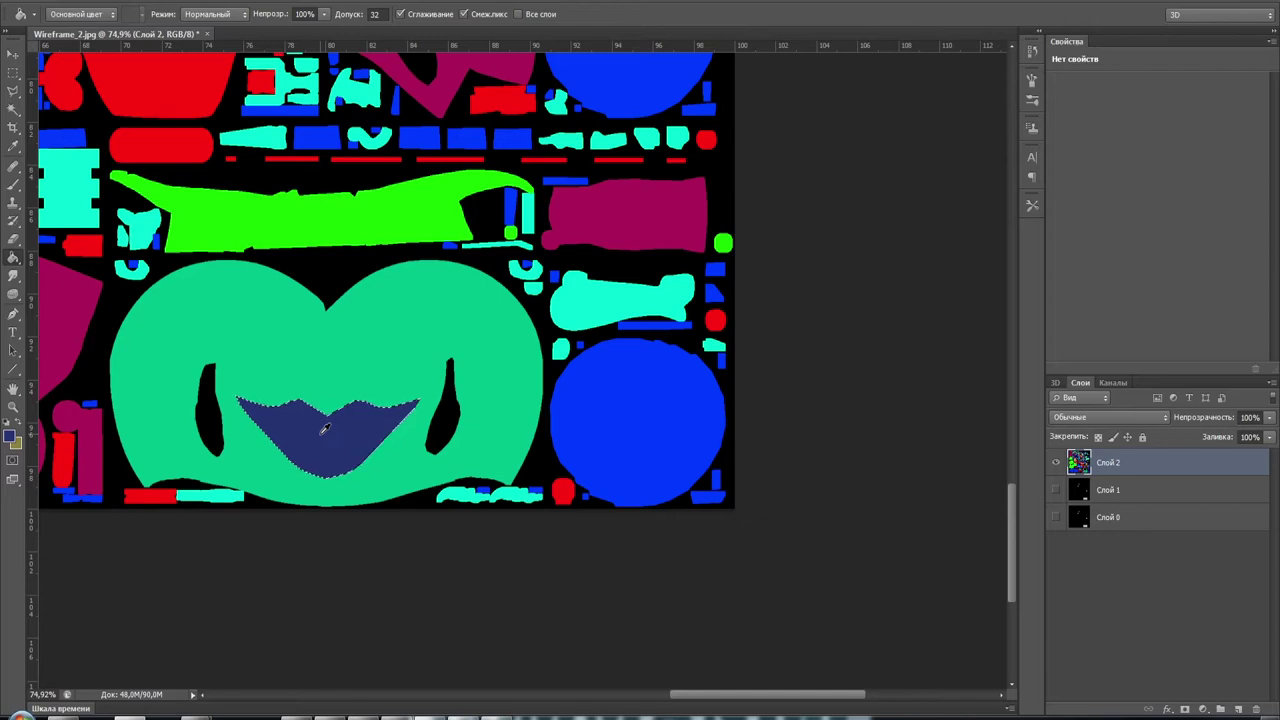
pyautogui.keyDown('alt'); pyautogui.scroll(1, 338, 438); pyautogui.keyUp('alt')
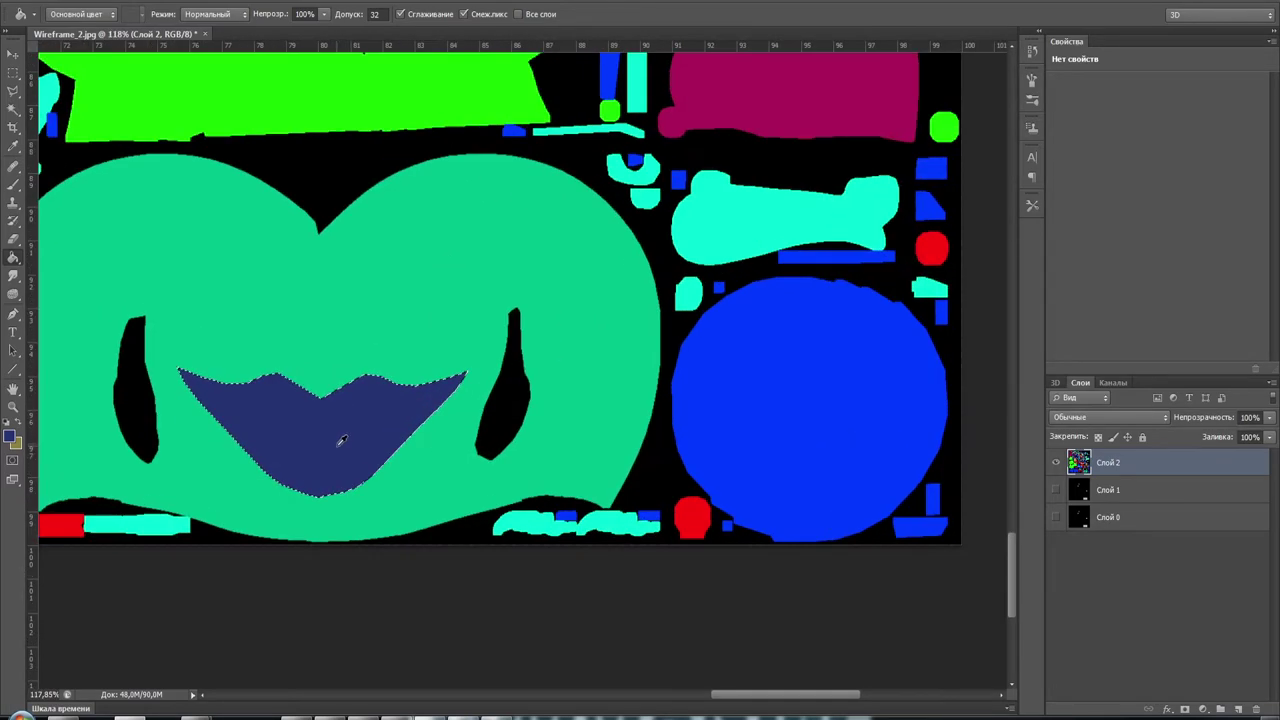
pyautogui.keyDown('alt'); pyautogui.scroll(2, 338, 438); pyautogui.keyUp('alt')
pyautogui.keyDown('alt'); pyautogui.scroll(-2, 339, 440); pyautogui.keyUp('alt')
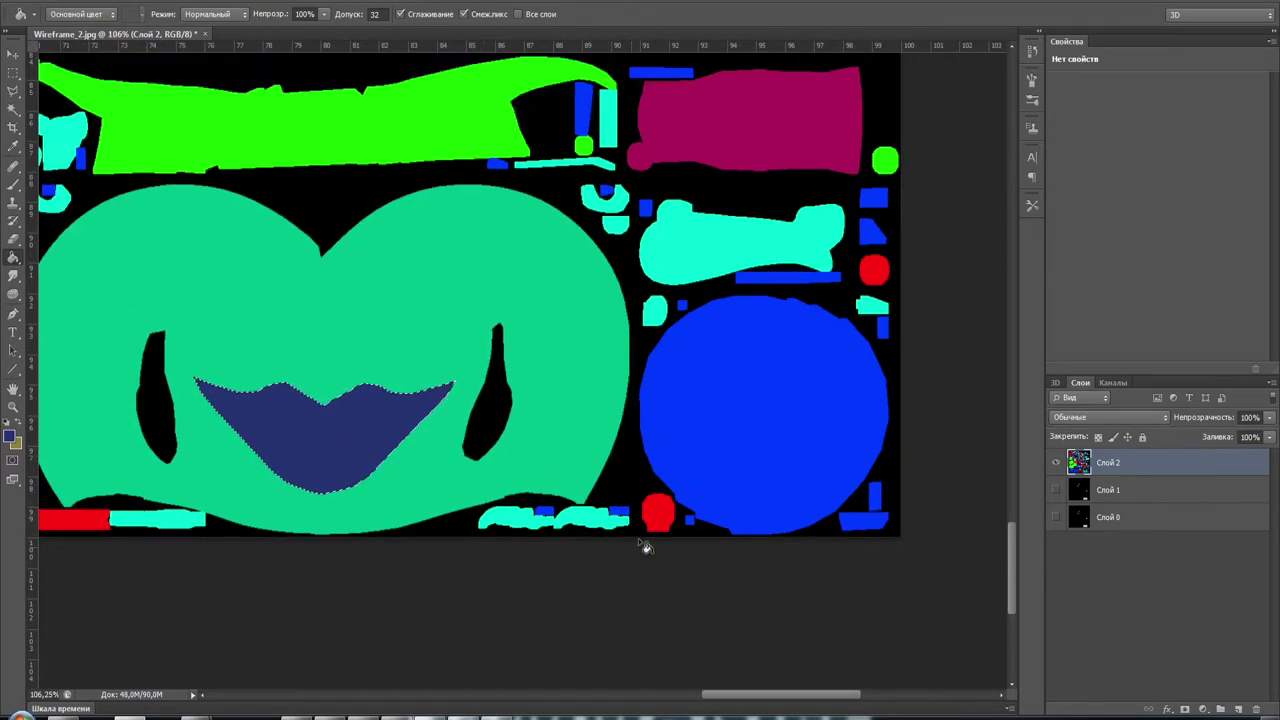
pyautogui.hotkey('ctrl', 'd')
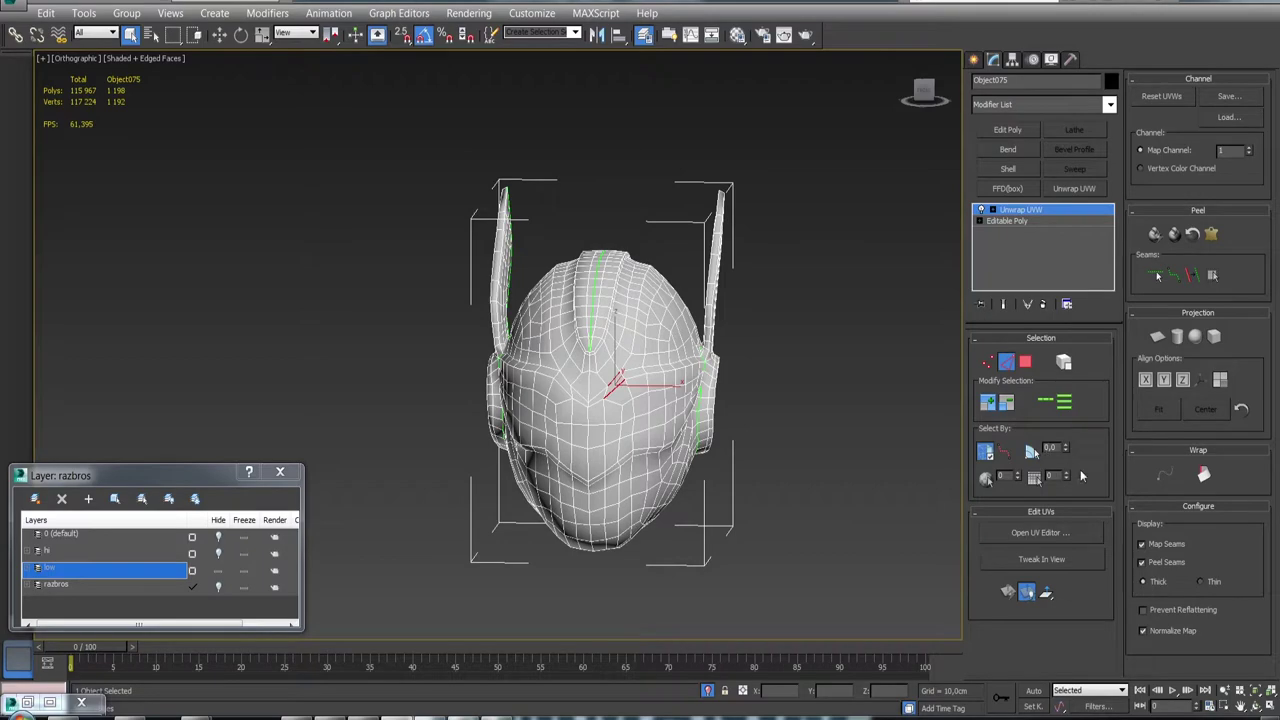
# Open the helmet's UV editor, close Render UVs, and orbit and zoom toward the round side section
pyautogui.click(1040, 532)
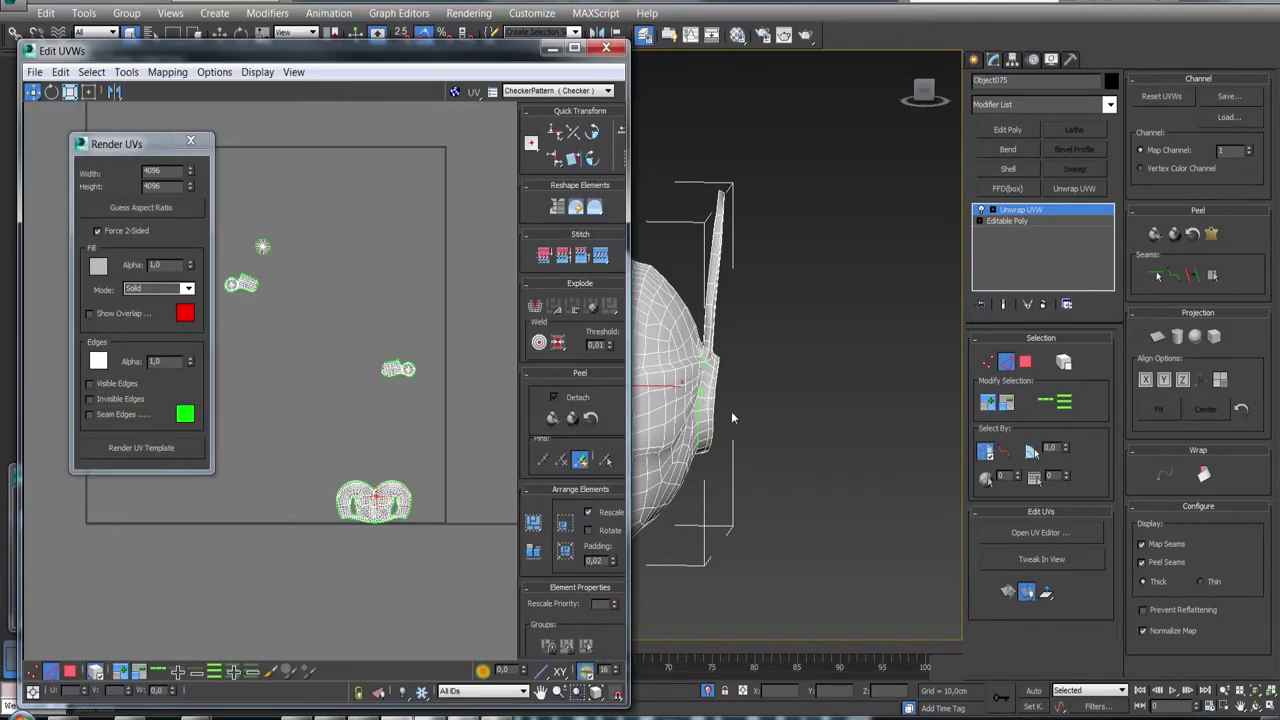
pyautogui.moveTo(732, 418)
pyautogui.keyDown('alt'); pyautogui.mouseDown(button='middle')
pyautogui.moveTo(800, 410)
pyautogui.moveTo(760, 415)
pyautogui.moveTo(824, 456)
pyautogui.mouseUp(button='middle'); pyautogui.keyUp('alt')
pyautogui.scroll(5, 785, 425)
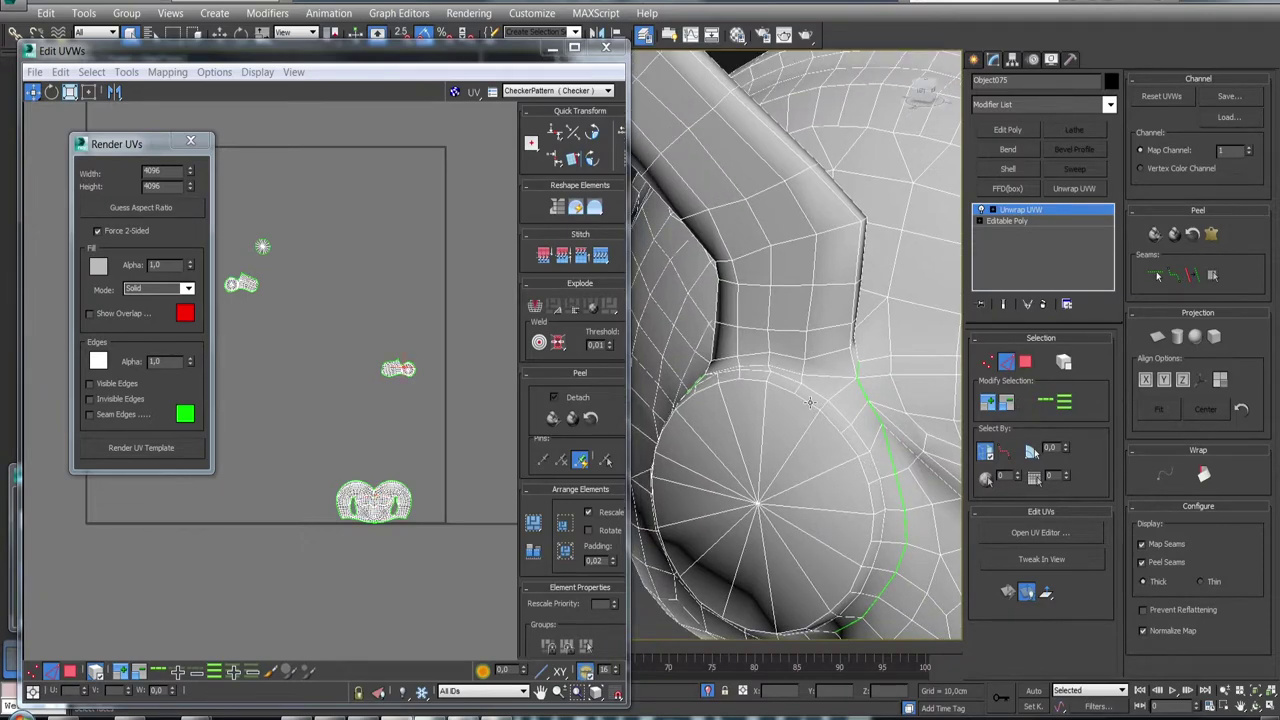
pyautogui.click(190, 140)
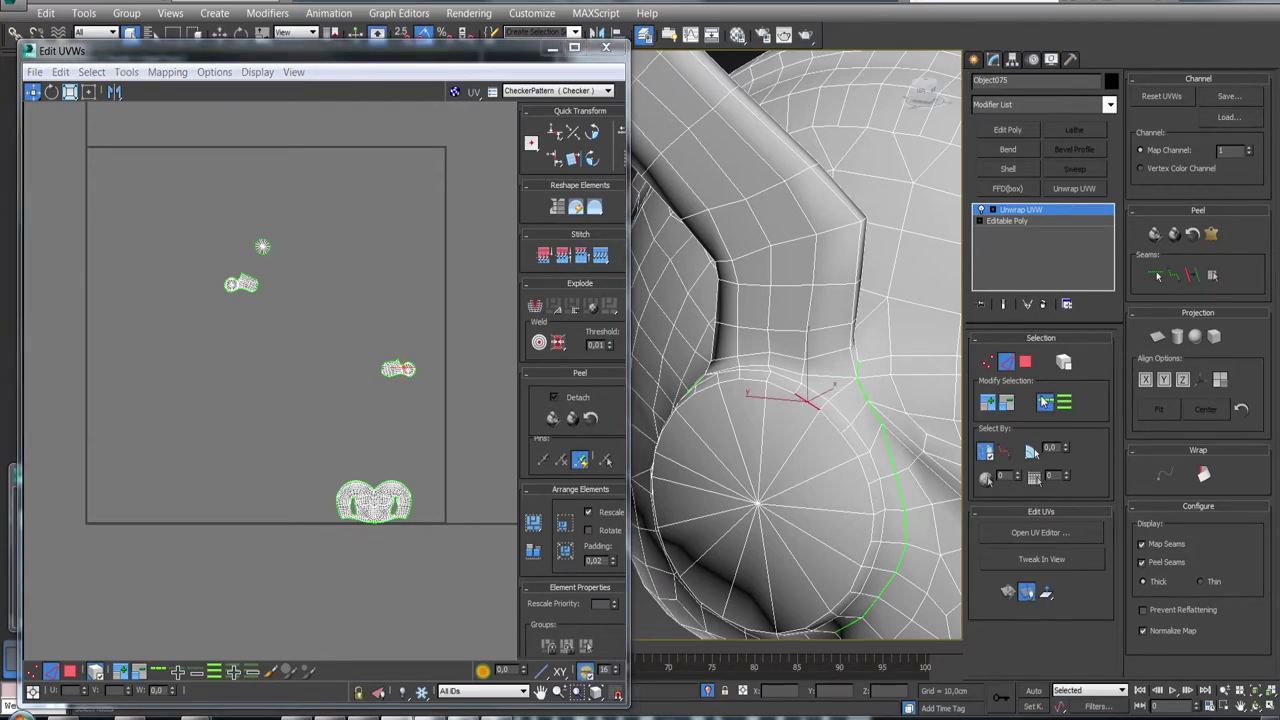
pyautogui.keyDown('alt'); pyautogui.moveTo(815, 412); pyautogui.dragTo(700, 405, button='middle'); pyautogui.keyUp('alt')
pyautogui.scroll(3, 300, 385)
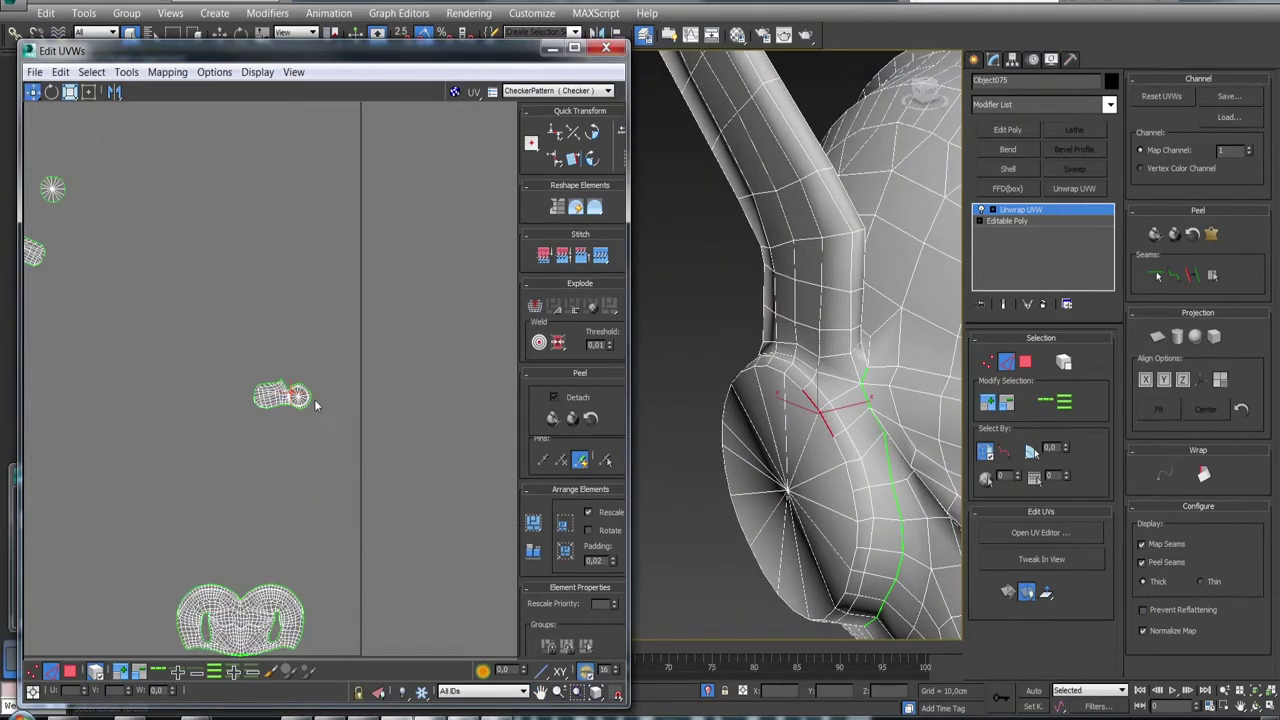
pyautogui.scroll(4, 276, 365)
pyautogui.scroll(4, 276, 365)
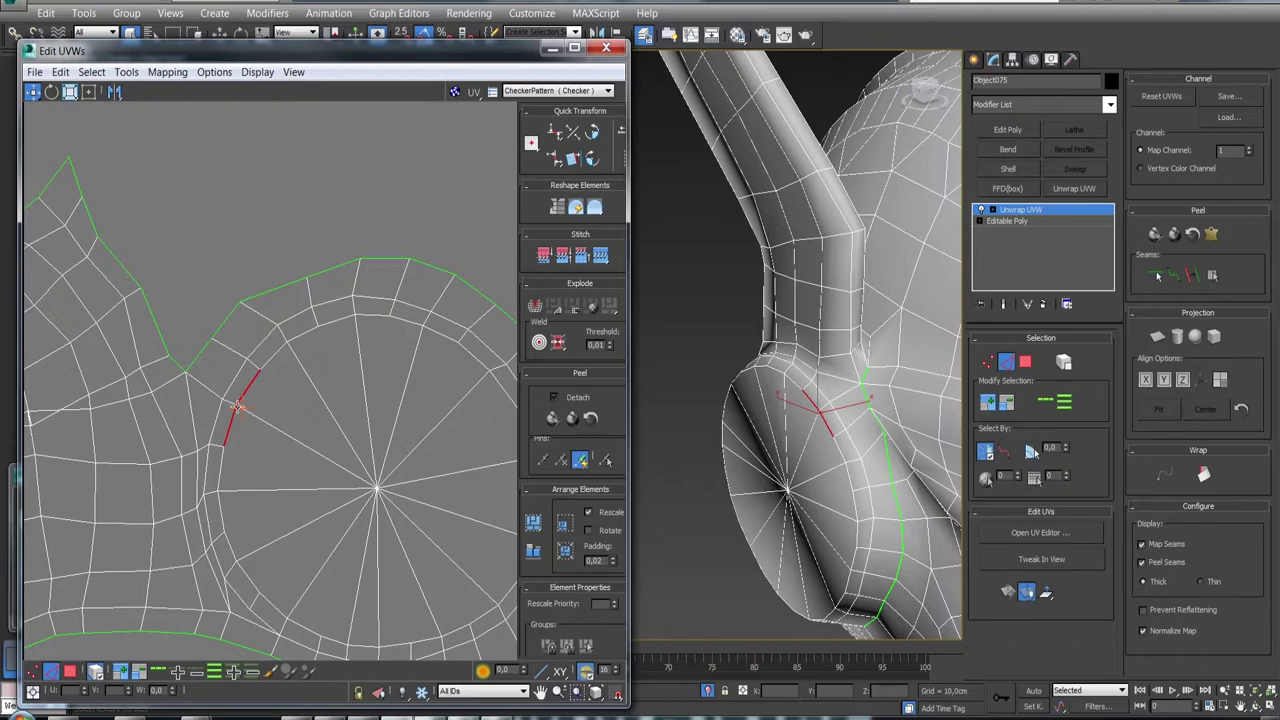
pyautogui.scroll(-5, 433, 404)
pyautogui.scroll(-2, 433, 404)
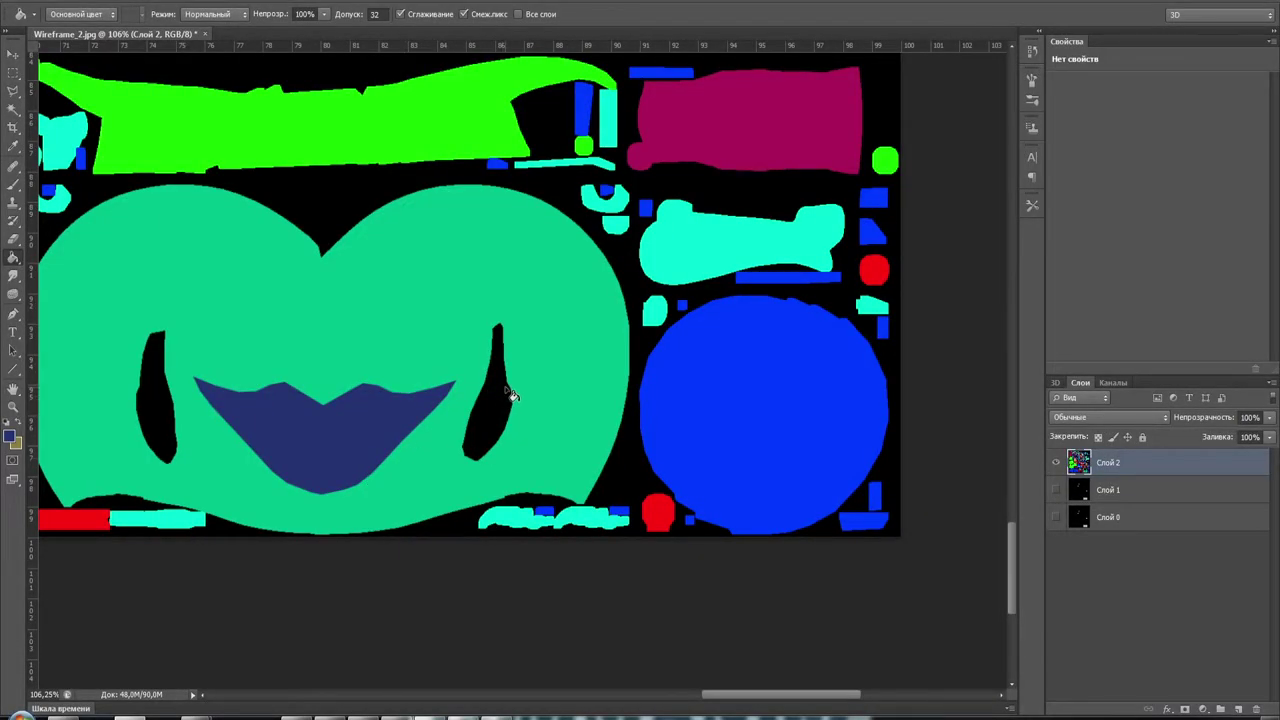
# Lower the colour layer to 51% opacity and zoom in on the light-green two-lobed UV island
pyautogui.keyDown('alt'); pyautogui.scroll(-5, 508, 395); pyautogui.keyUp('alt')
pyautogui.keyDown('alt'); pyautogui.scroll(-2, 502, 373); pyautogui.keyUp('alt')
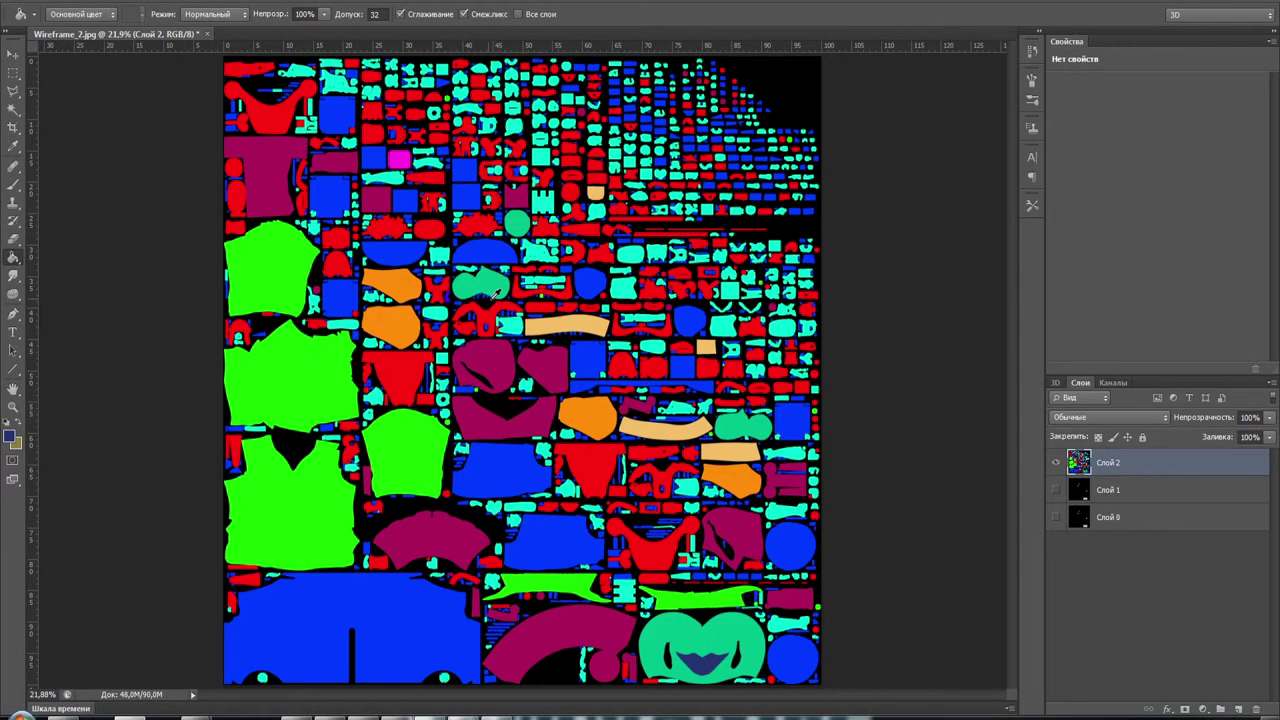
pyautogui.keyDown('alt'); pyautogui.scroll(3, 495, 294); pyautogui.keyUp('alt')
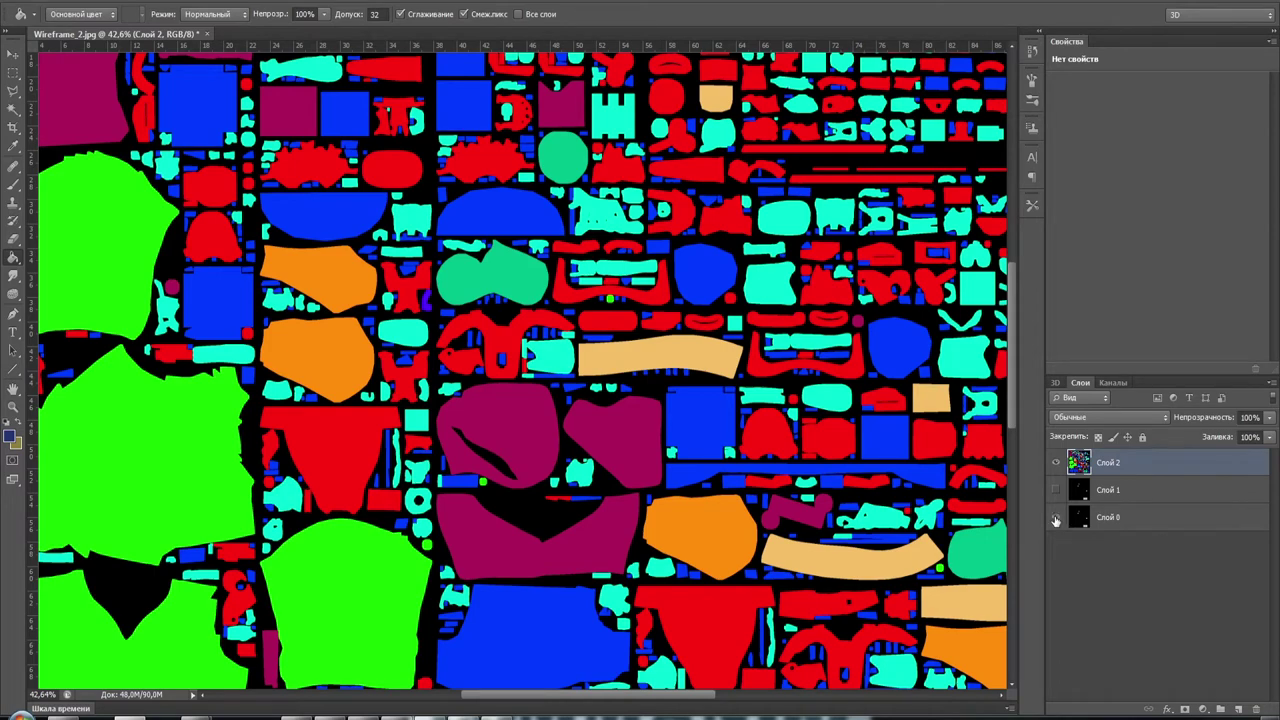
pyautogui.moveTo(1219, 425); pyautogui.dragTo(1190, 422)
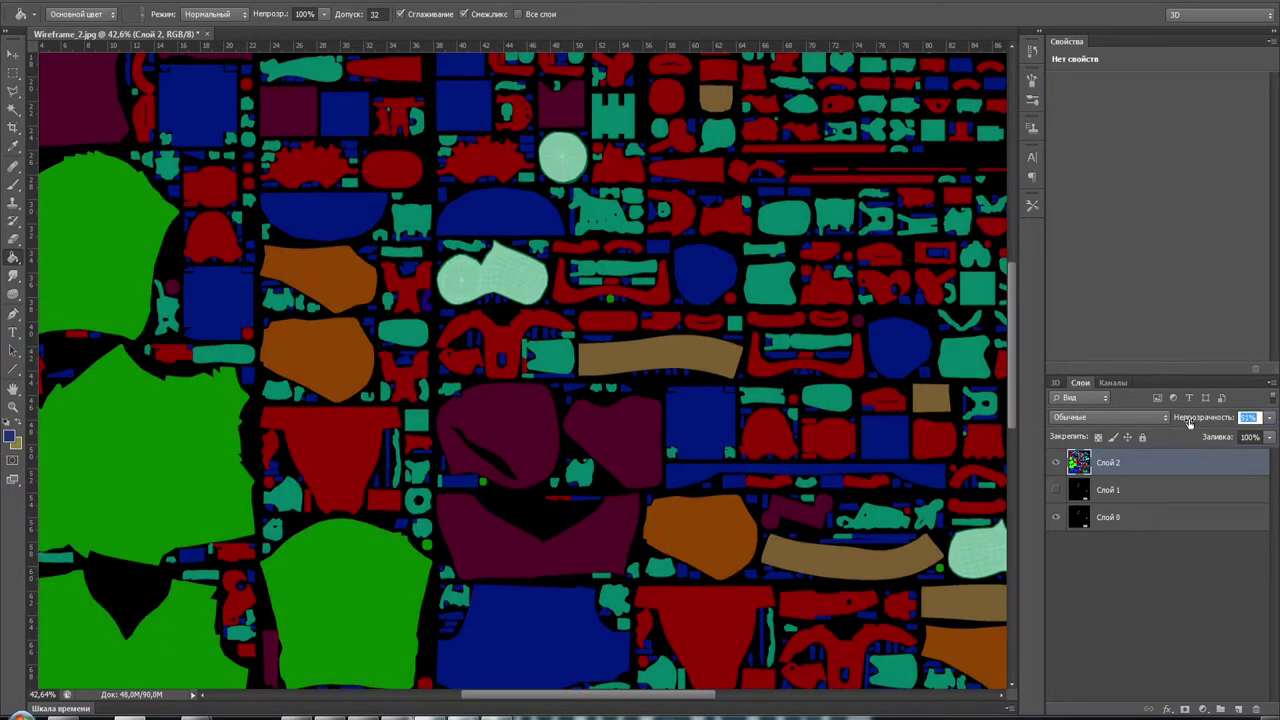
pyautogui.keyDown('alt'); pyautogui.scroll(3, 505, 268); pyautogui.keyUp('alt')
pyautogui.keyDown('alt'); pyautogui.scroll(3, 505, 268); pyautogui.keyUp('alt')
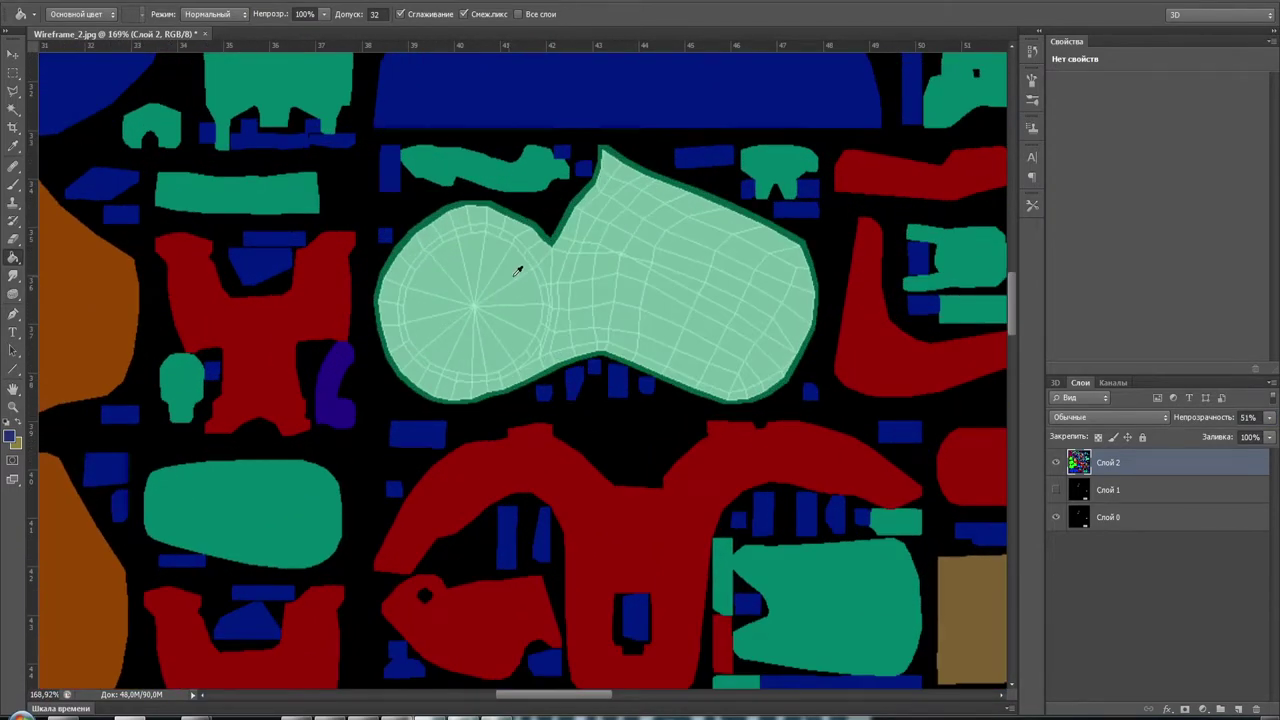
pyautogui.keyDown('alt'); pyautogui.scroll(2, 502, 266); pyautogui.keyUp('alt')
pyautogui.keyDown('alt'); pyautogui.scroll(1, 403, 249); pyautogui.keyUp('alt')
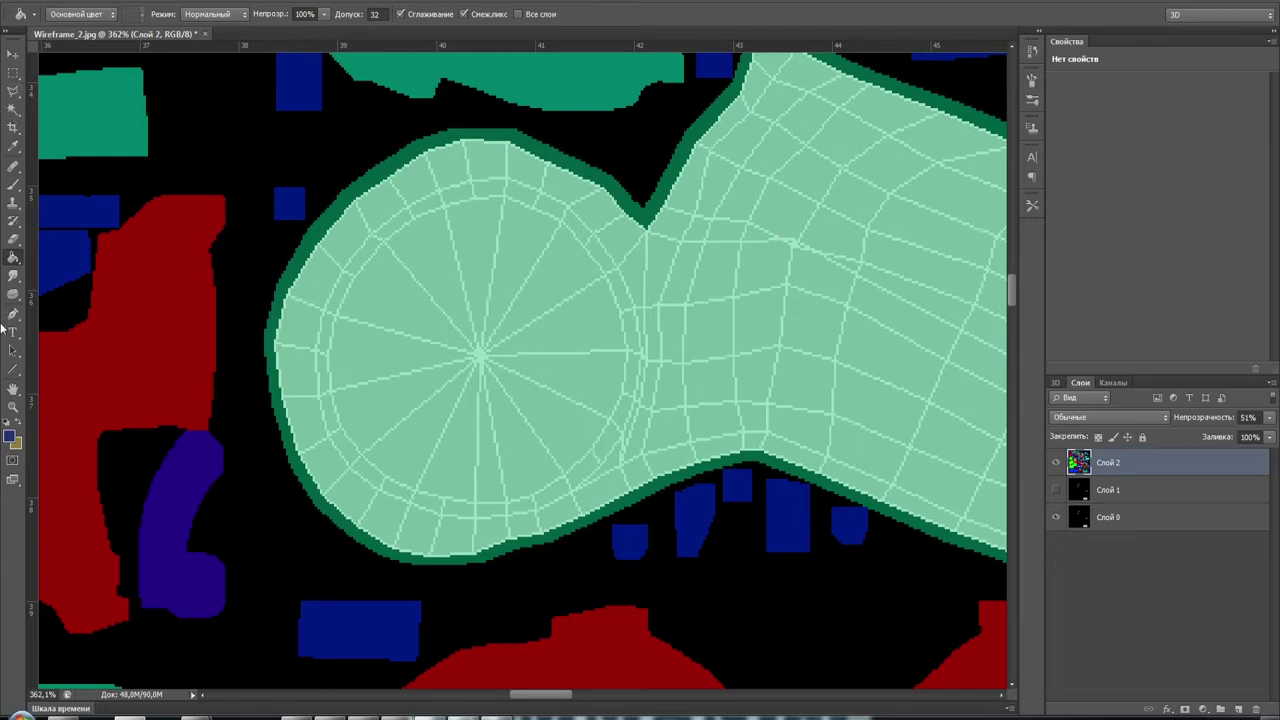
# Set the foreground colour to a muted purple-magenta, #8e6798
pyautogui.click(10, 441)
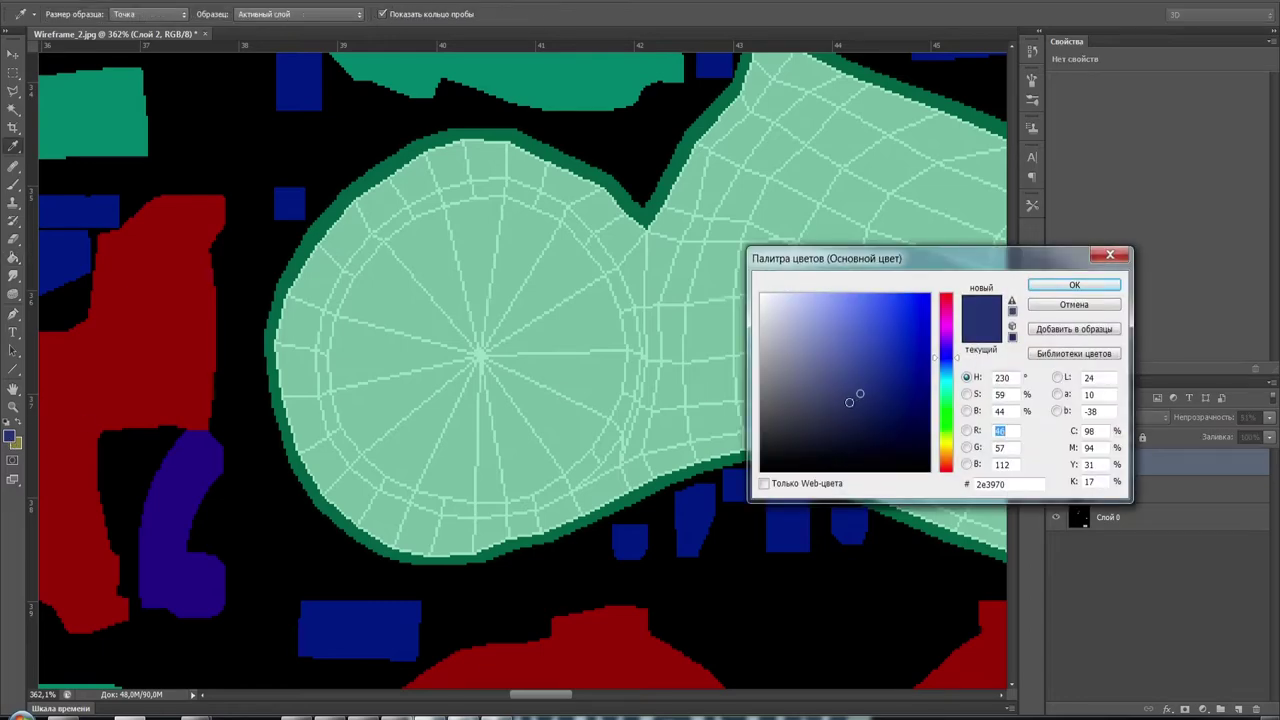
pyautogui.click(951, 320)
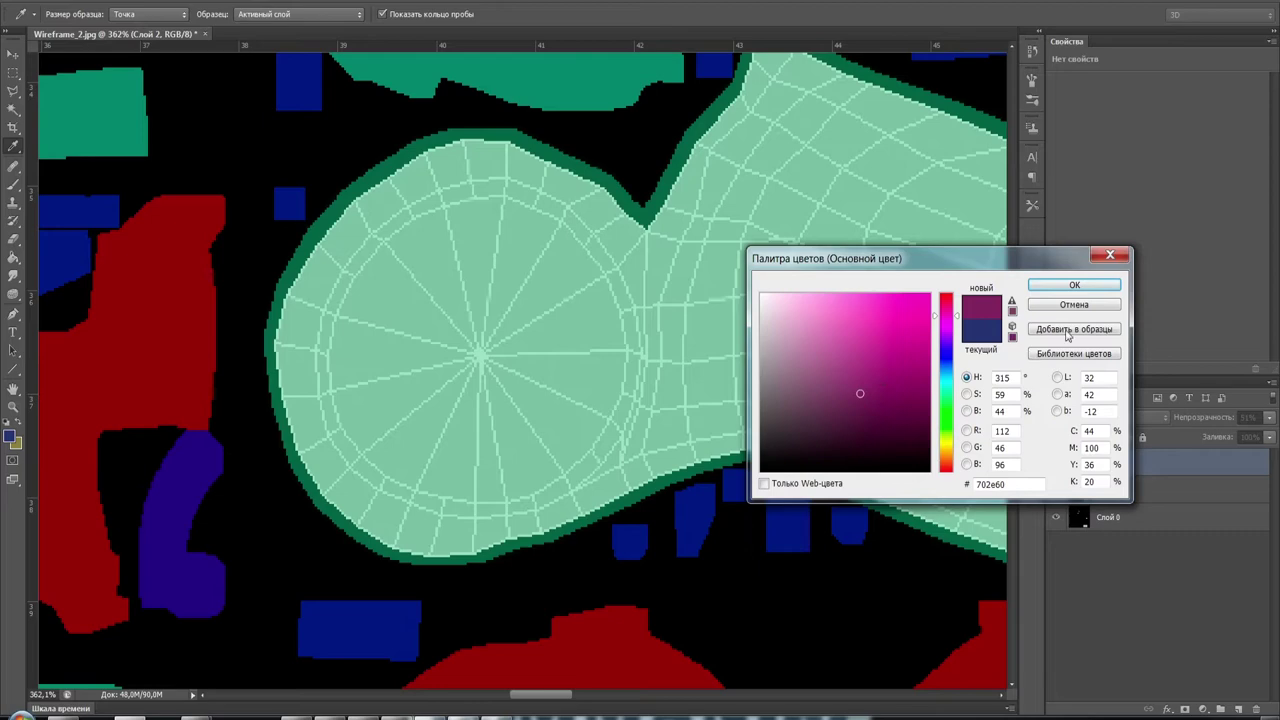
pyautogui.moveTo(856, 368)
pyautogui.mouseDown()
pyautogui.moveTo(898, 373)
pyautogui.moveTo(819, 361)
pyautogui.mouseUp()
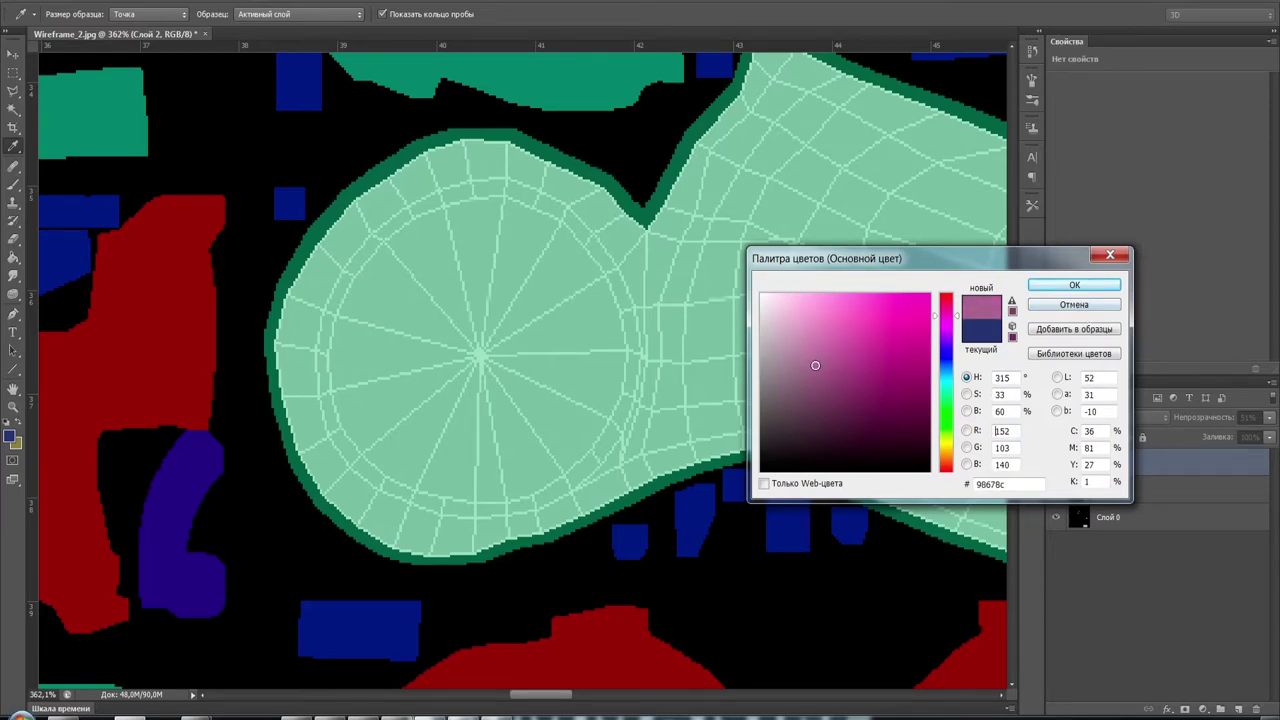
pyautogui.moveTo(954, 327); pyautogui.dragTo(956, 329)
pyautogui.click(1075, 289)
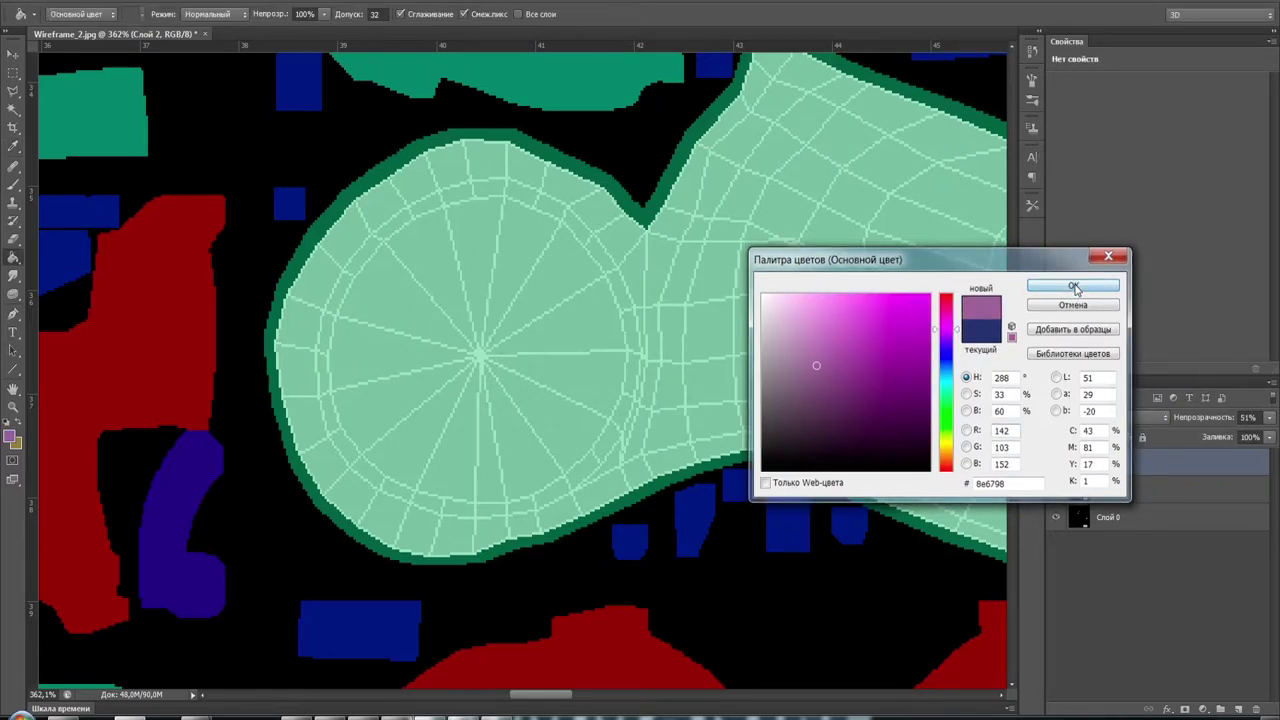
# Lasso-select the round inner disc of the light-green two-lobed island
pyautogui.press('g')
pyautogui.click(19, 90)
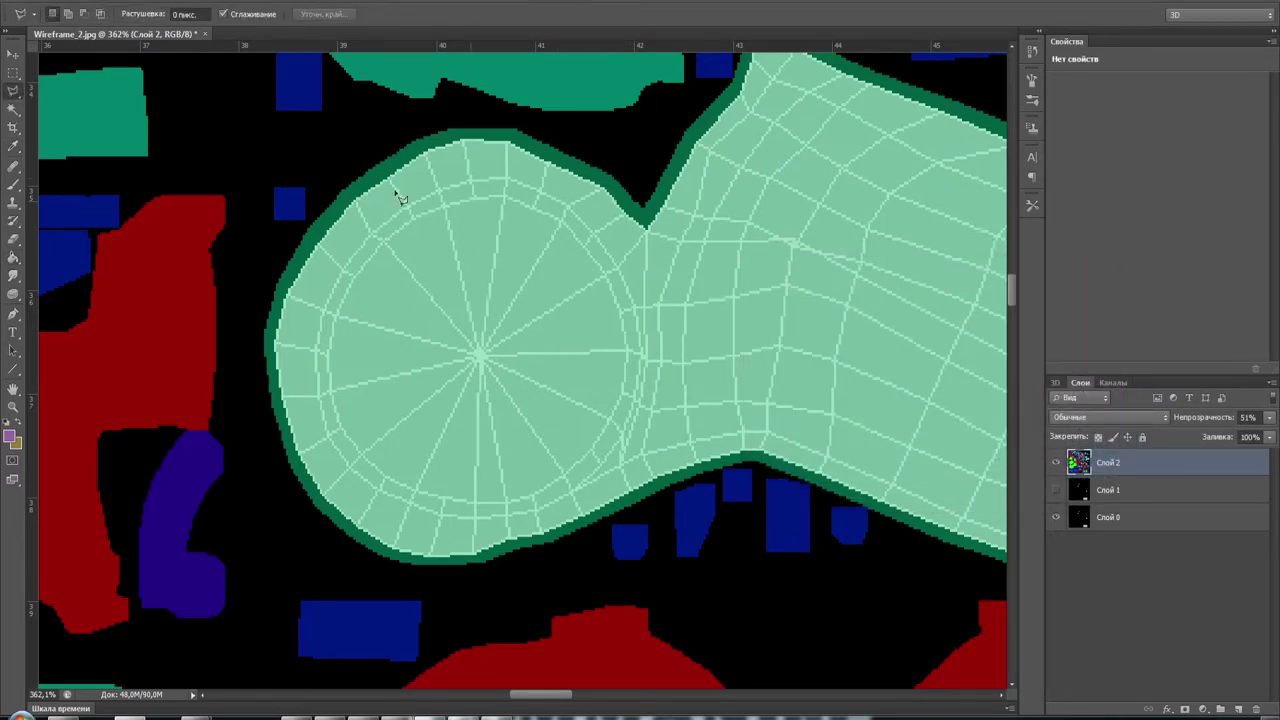
pyautogui.click(445, 210)
pyautogui.click(413, 220)
pyautogui.click(386, 244)
pyautogui.click(362, 272)
pyautogui.click(353, 285)
pyautogui.moveTo(336, 317)
pyautogui.mouseDown()
pyautogui.moveTo(327, 386)
pyautogui.moveTo(339, 436)
pyautogui.moveTo(415, 496)
pyautogui.moveTo(531, 512)
pyautogui.moveTo(612, 449)
pyautogui.moveTo(589, 456)
pyautogui.moveTo(631, 369)
pyautogui.moveTo(617, 286)
pyautogui.moveTo(537, 209)
pyautogui.moveTo(481, 202)
pyautogui.moveTo(455, 214)
pyautogui.mouseUp()
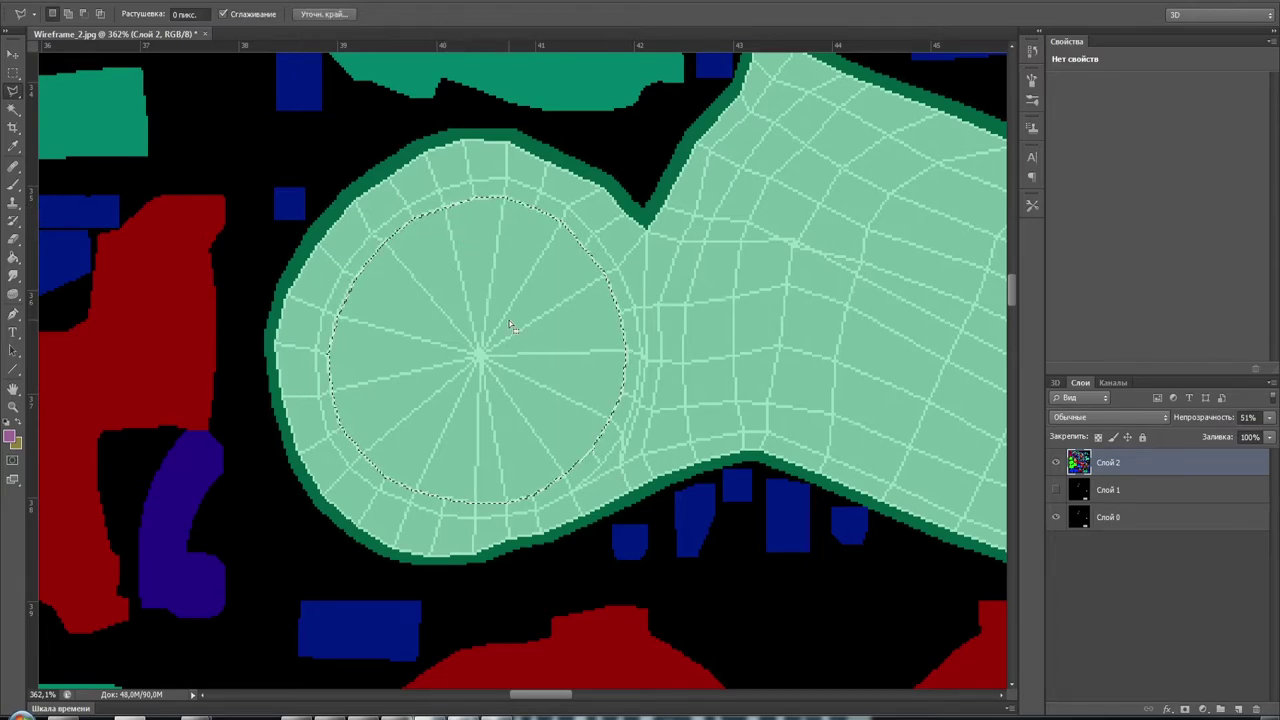
# Fill the selected disc with the purple using the Paint Bucket
pyautogui.click(13, 275)
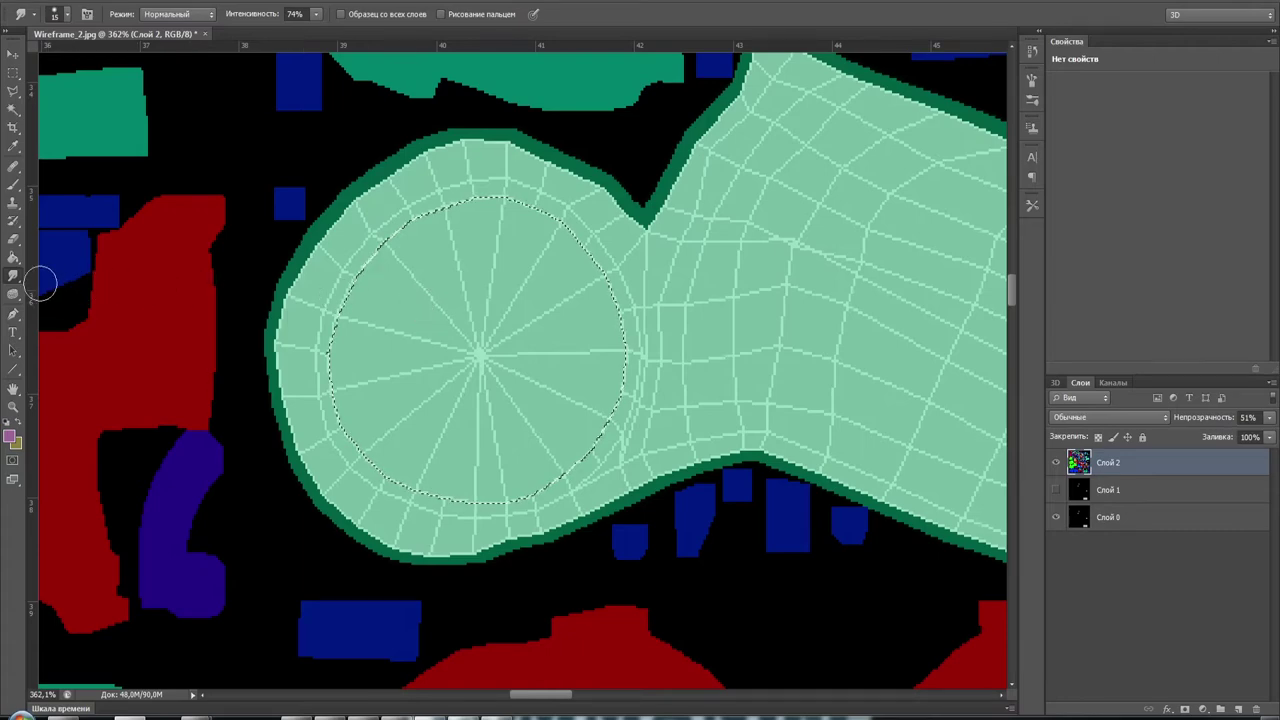
pyautogui.click(13, 257)
pyautogui.click(373, 320)
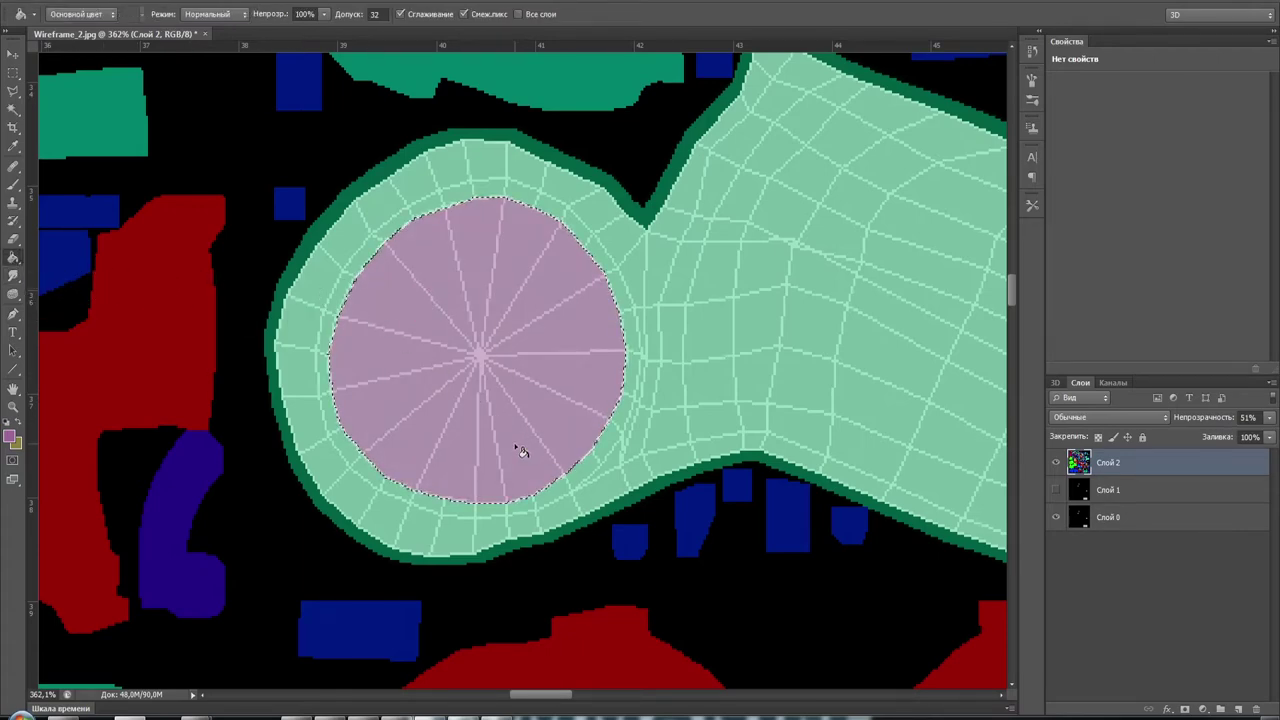
pyautogui.moveTo(614, 386)
pyautogui.mouseDown()
pyautogui.moveTo(495, 357)
pyautogui.moveTo(277, 357)
pyautogui.moveTo(614, 371)
pyautogui.moveTo(696, 406)
pyautogui.mouseUp()
# Find the matching green island and lasso its inner circle
pyautogui.keyDown('alt'); pyautogui.scroll(-3, 443, 423); pyautogui.keyUp('alt')
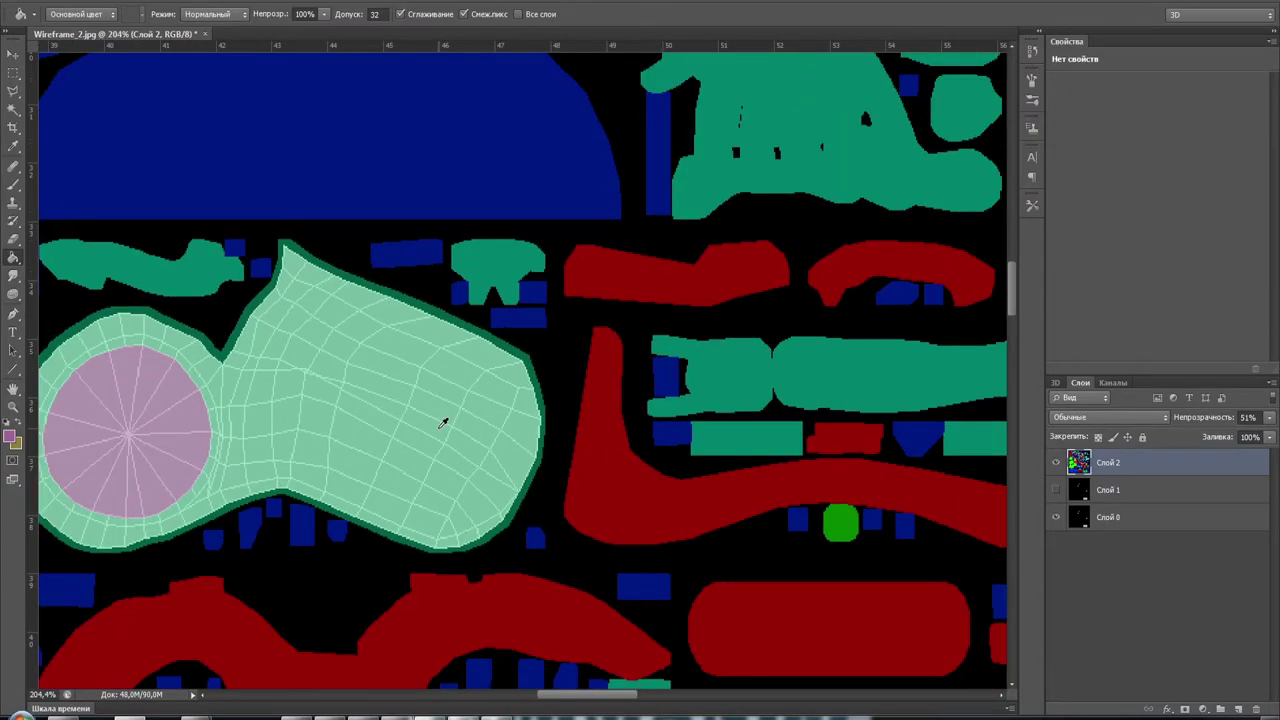
pyautogui.keyDown('alt'); pyautogui.scroll(2, 452, 398); pyautogui.keyUp('alt')
pyautogui.keyDown('alt'); pyautogui.scroll(-3, 453, 398); pyautogui.keyUp('alt')
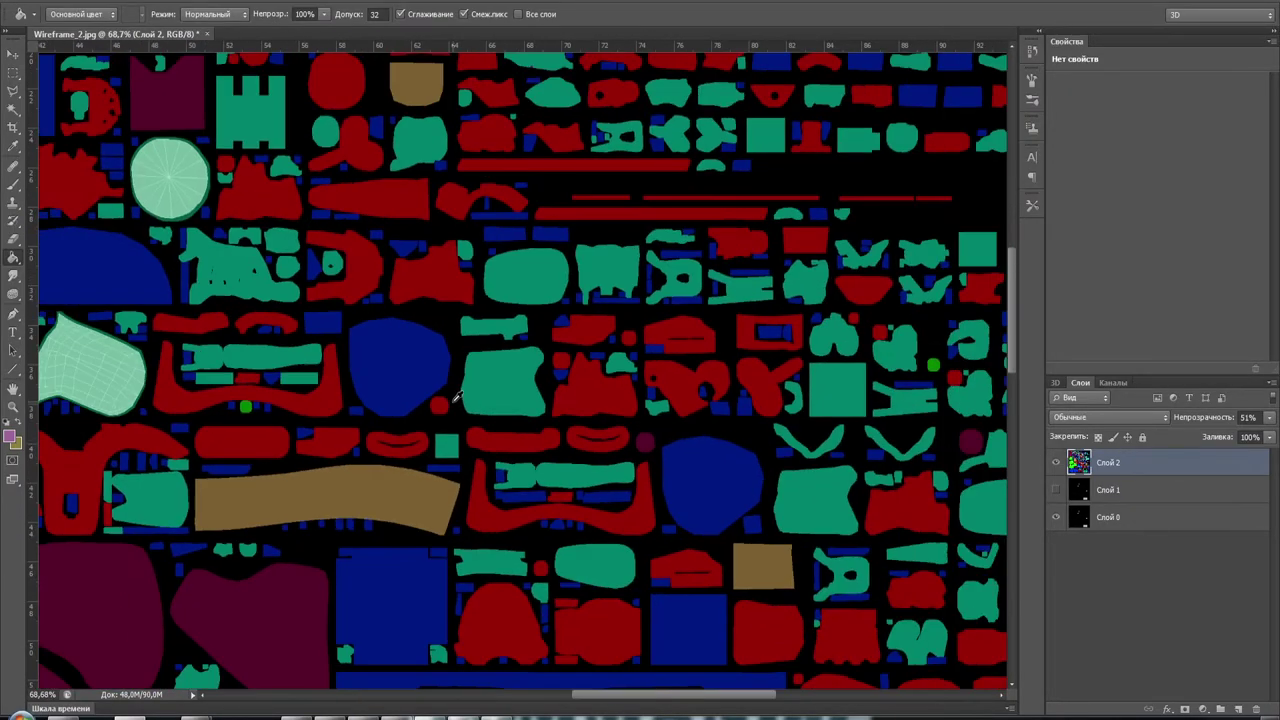
pyautogui.keyDown('alt'); pyautogui.scroll(-2, 706, 444); pyautogui.keyUp('alt')
pyautogui.keyDown('alt'); pyautogui.scroll(-1, 806, 493); pyautogui.keyUp('alt')
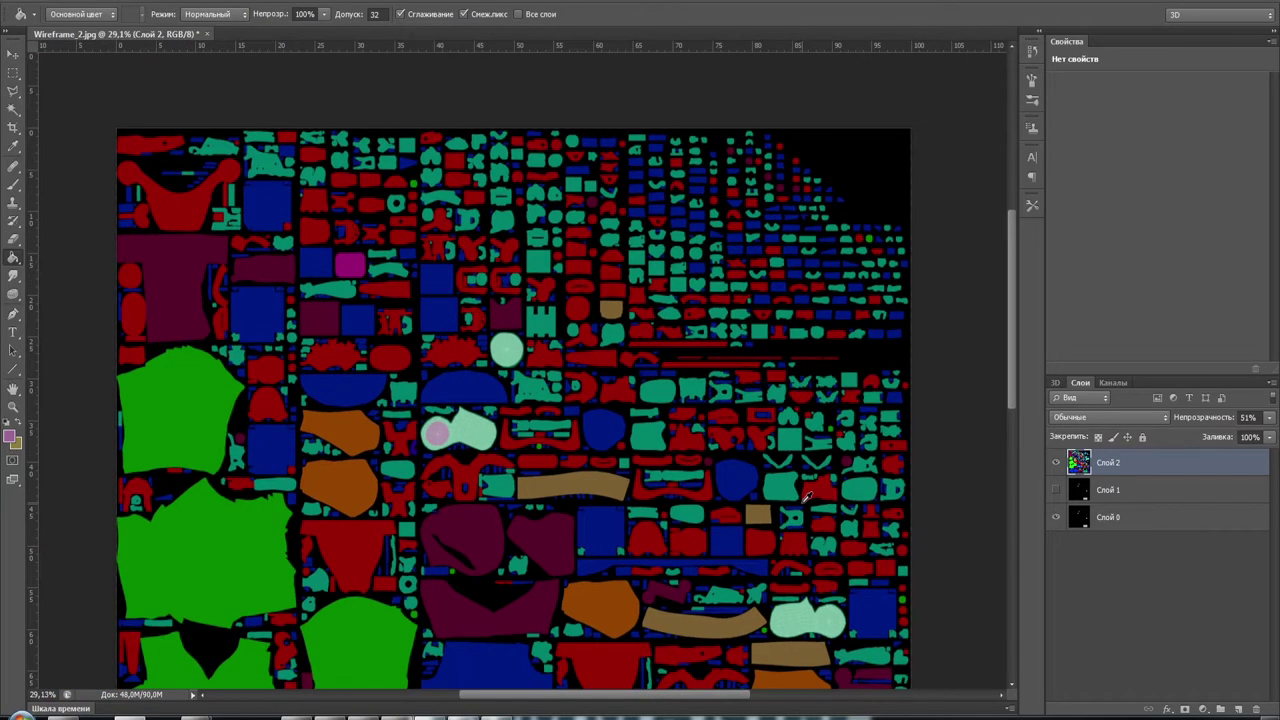
pyautogui.moveTo(779, 494)
pyautogui.mouseDown()
pyautogui.moveTo(553, 335)
pyautogui.moveTo(581, 223)
pyautogui.mouseUp()
pyautogui.keyDown('alt'); pyautogui.scroll(-1, 609, 288); pyautogui.keyUp('alt')
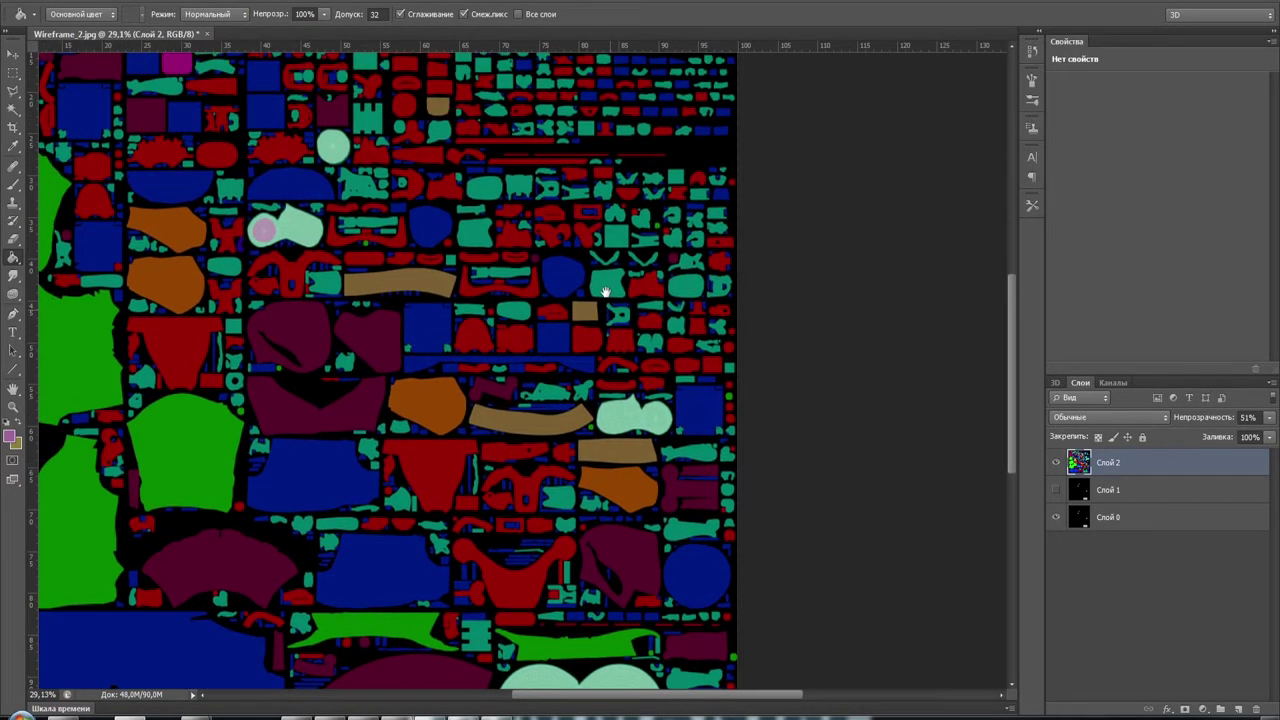
pyautogui.keyDown('alt'); pyautogui.scroll(-1, 606, 323); pyautogui.keyUp('alt')
pyautogui.keyDown('alt'); pyautogui.scroll(-1, 603, 322); pyautogui.keyUp('alt')
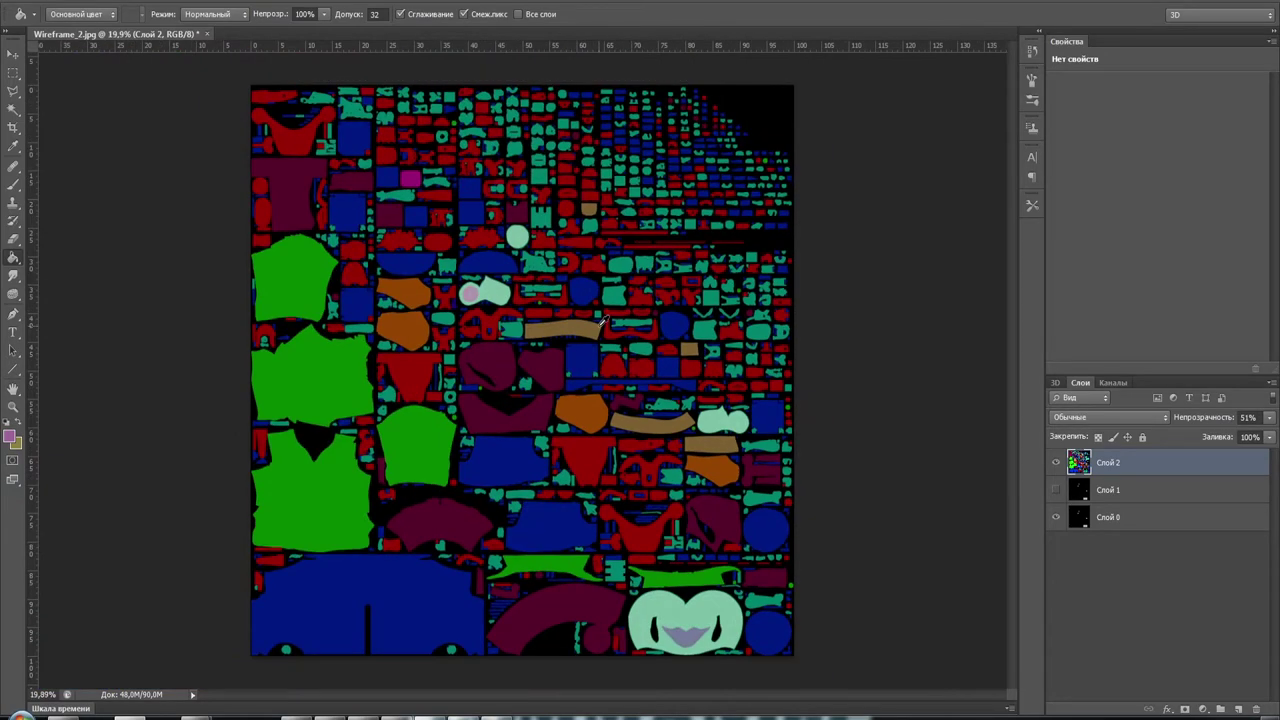
pyautogui.keyDown('alt'); pyautogui.scroll(5, 722, 400); pyautogui.keyUp('alt')
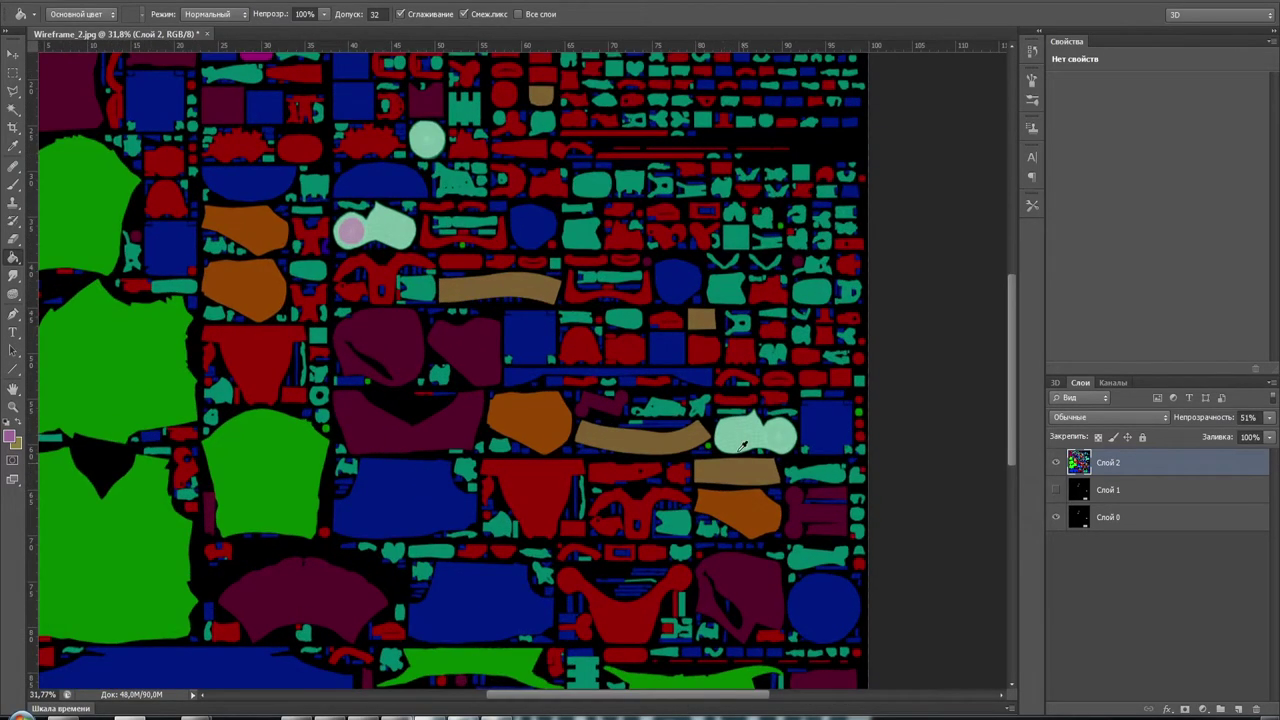
pyautogui.keyDown('alt'); pyautogui.scroll(5, 740, 415); pyautogui.keyUp('alt')
pyautogui.keyDown('alt'); pyautogui.scroll(3, 757, 425); pyautogui.keyUp('alt')
pyautogui.keyDown('alt'); pyautogui.scroll(1, 760, 422); pyautogui.keyUp('alt')
pyautogui.keyDown('alt'); pyautogui.scroll(2, 534, 403); pyautogui.keyUp('alt')
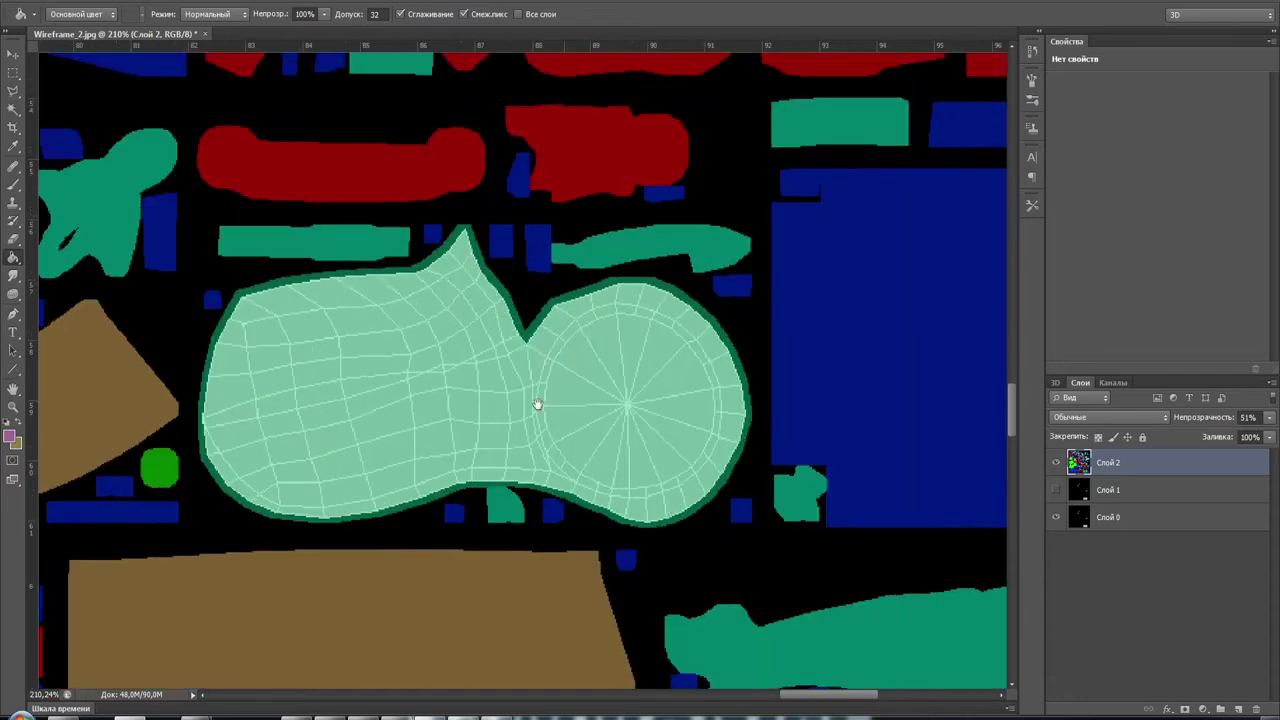
pyautogui.keyDown('alt'); pyautogui.scroll(1, 510, 396); pyautogui.keyUp('alt')
pyautogui.keyDown('alt'); pyautogui.scroll(1, 515, 388); pyautogui.keyUp('alt')
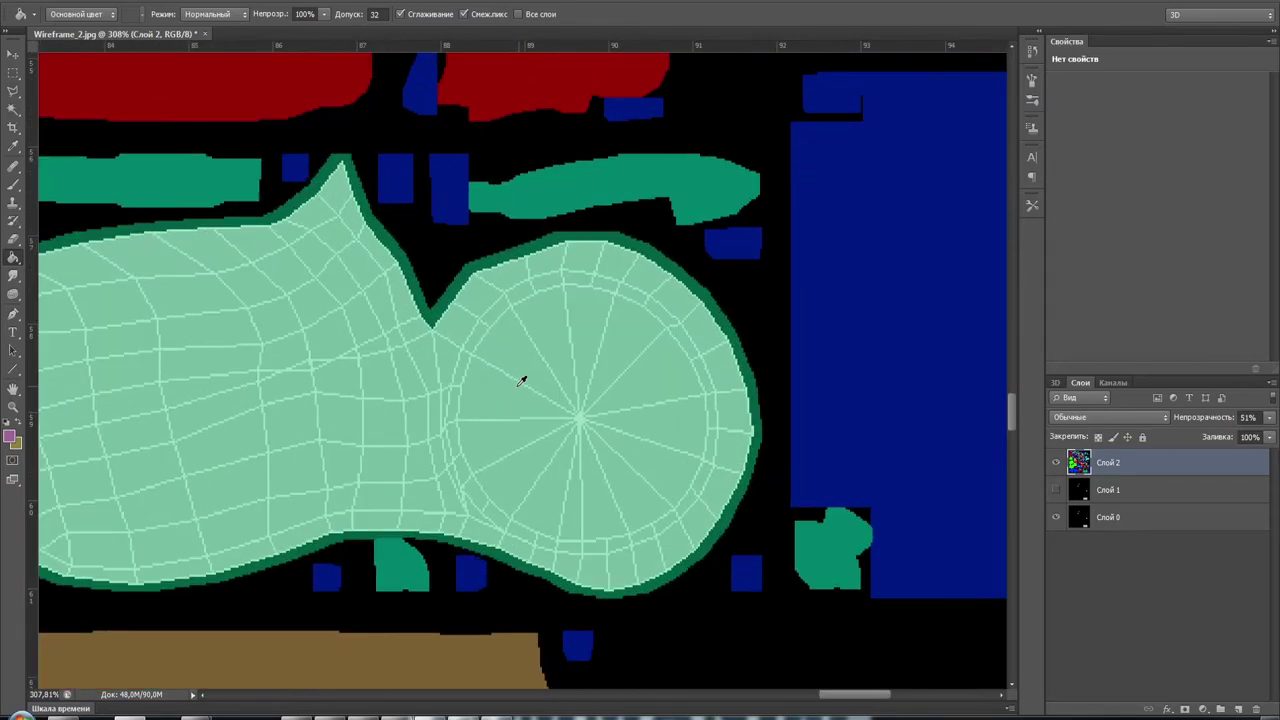
pyautogui.click(13, 91)
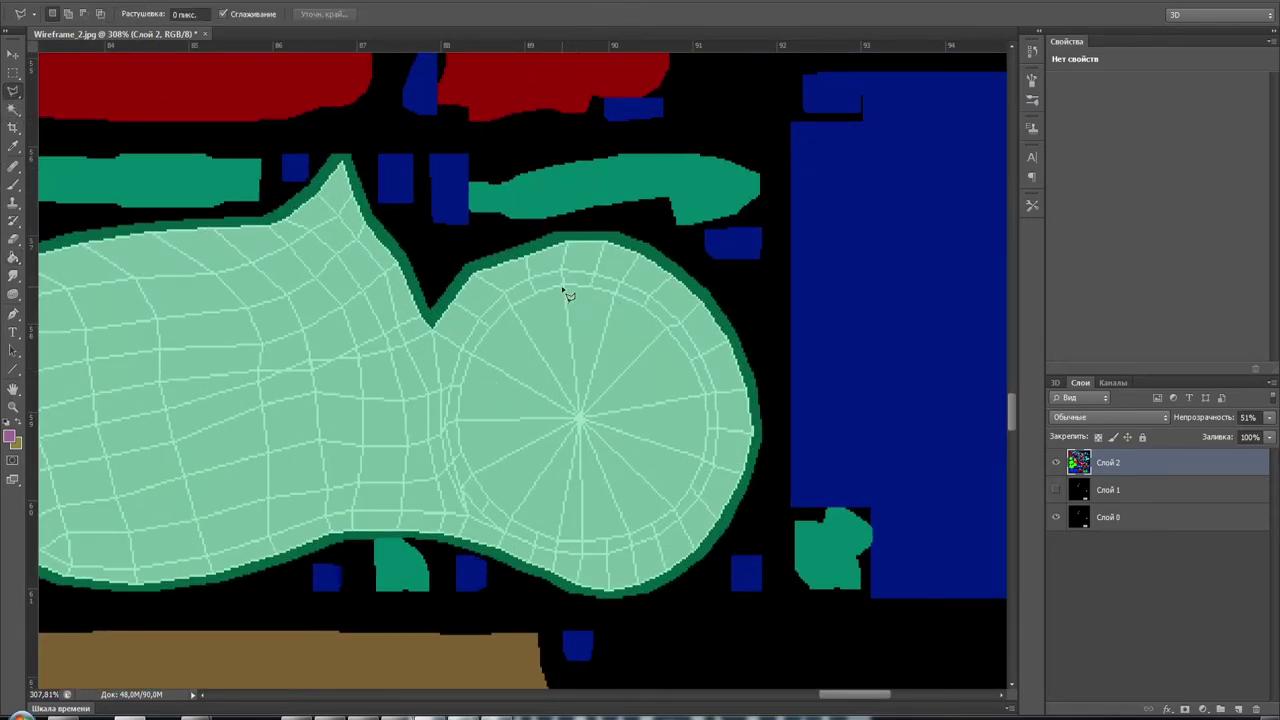
pyautogui.moveTo(557, 289)
pyautogui.mouseDown()
pyautogui.moveTo(534, 291)
pyautogui.moveTo(489, 331)
pyautogui.moveTo(458, 412)
pyautogui.moveTo(462, 454)
pyautogui.moveTo(491, 508)
pyautogui.moveTo(528, 533)
pyautogui.moveTo(622, 541)
pyautogui.moveTo(689, 497)
pyautogui.moveTo(705, 467)
pyautogui.moveTo(706, 398)
pyautogui.moveTo(645, 308)
pyautogui.moveTo(570, 288)
pyautogui.mouseUp()
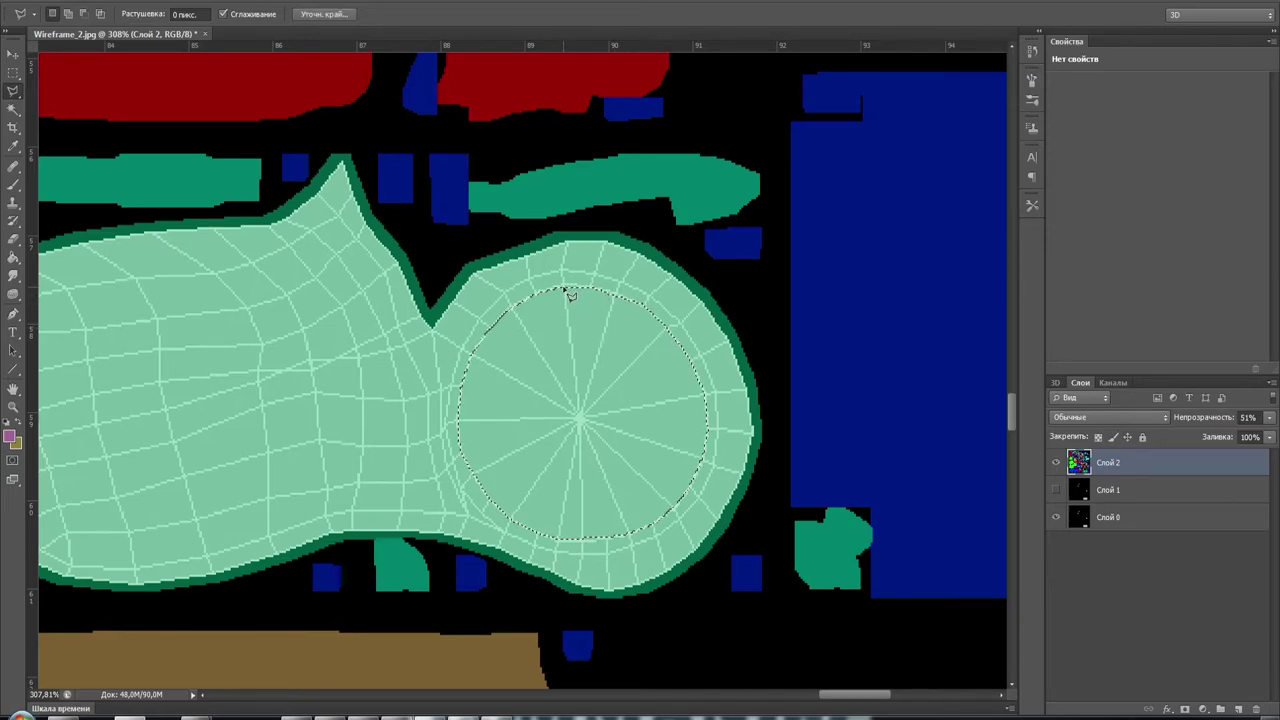
# Paint Bucket fill the second island's inner circle with the same purple
pyautogui.click(20, 259)
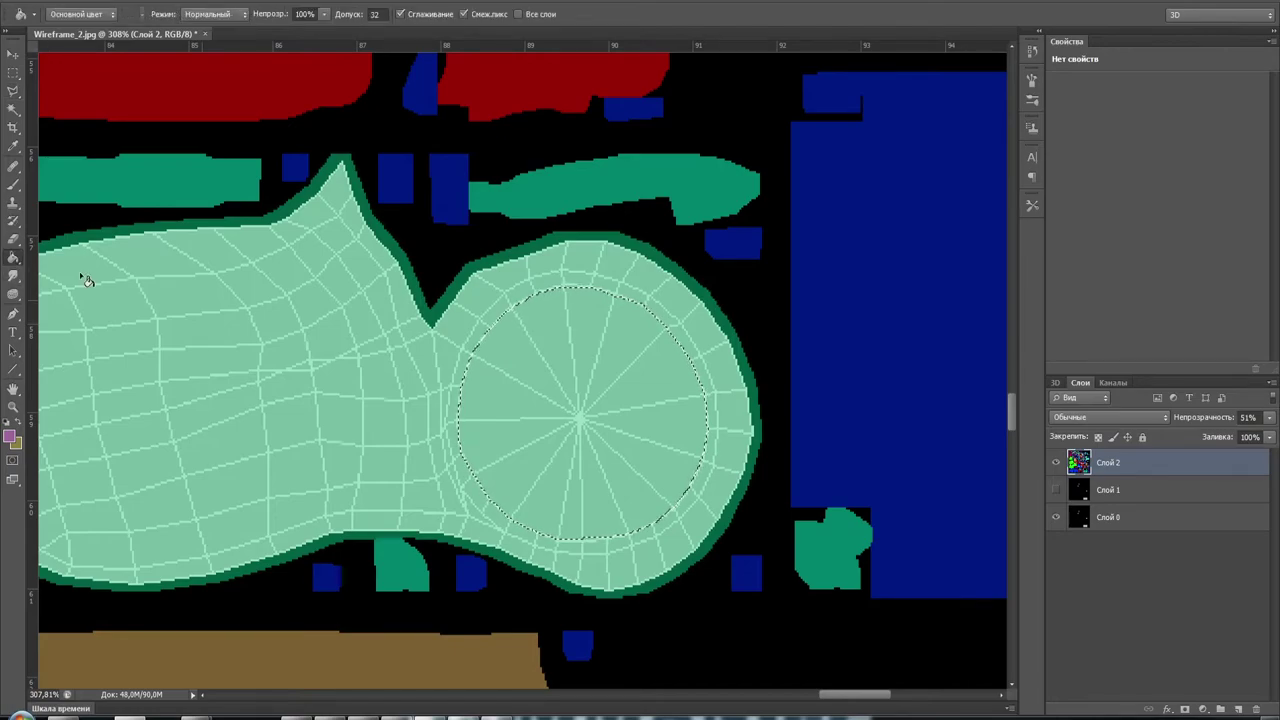
pyautogui.click(562, 358)
pyautogui.keyDown('alt'); pyautogui.scroll(-3, 555, 362); pyautogui.keyUp('alt')
pyautogui.keyDown('alt'); pyautogui.scroll(-3, 537, 394); pyautogui.keyUp('alt')
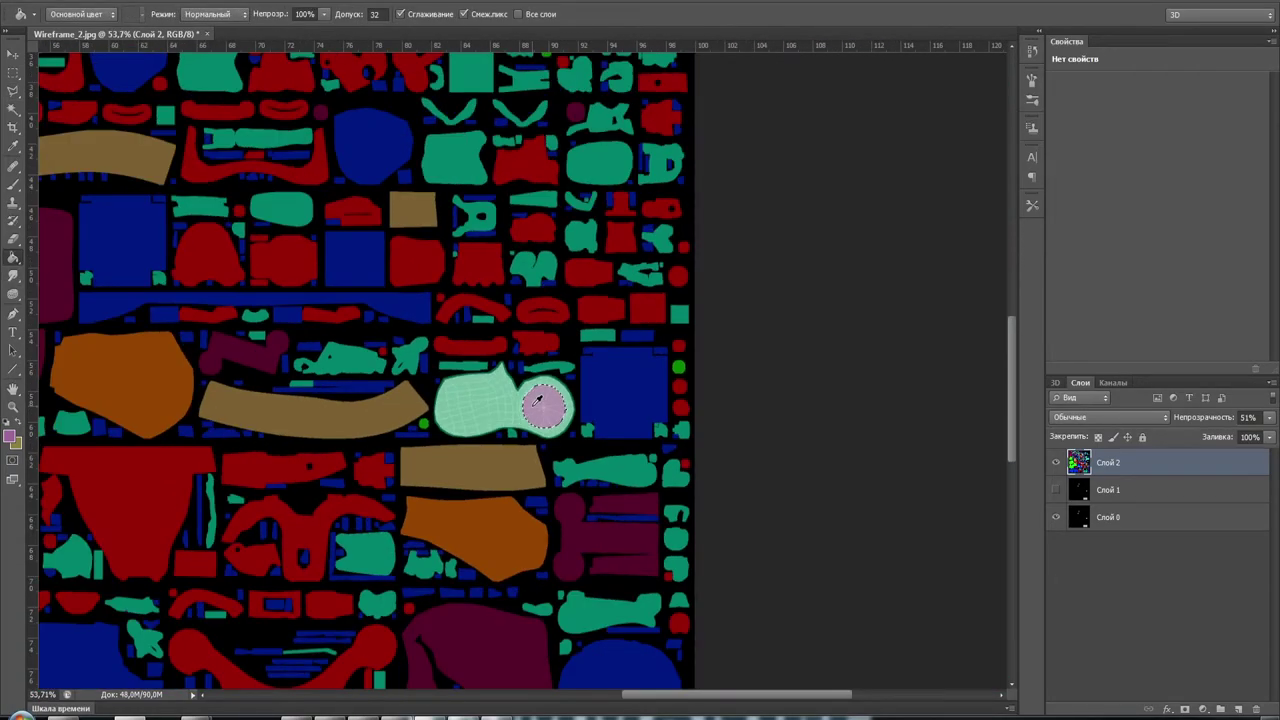
pyautogui.keyDown('alt'); pyautogui.scroll(-1, 538, 410); pyautogui.keyUp('alt')
pyautogui.keyDown('alt'); pyautogui.scroll(-1, 538, 410); pyautogui.keyUp('alt')
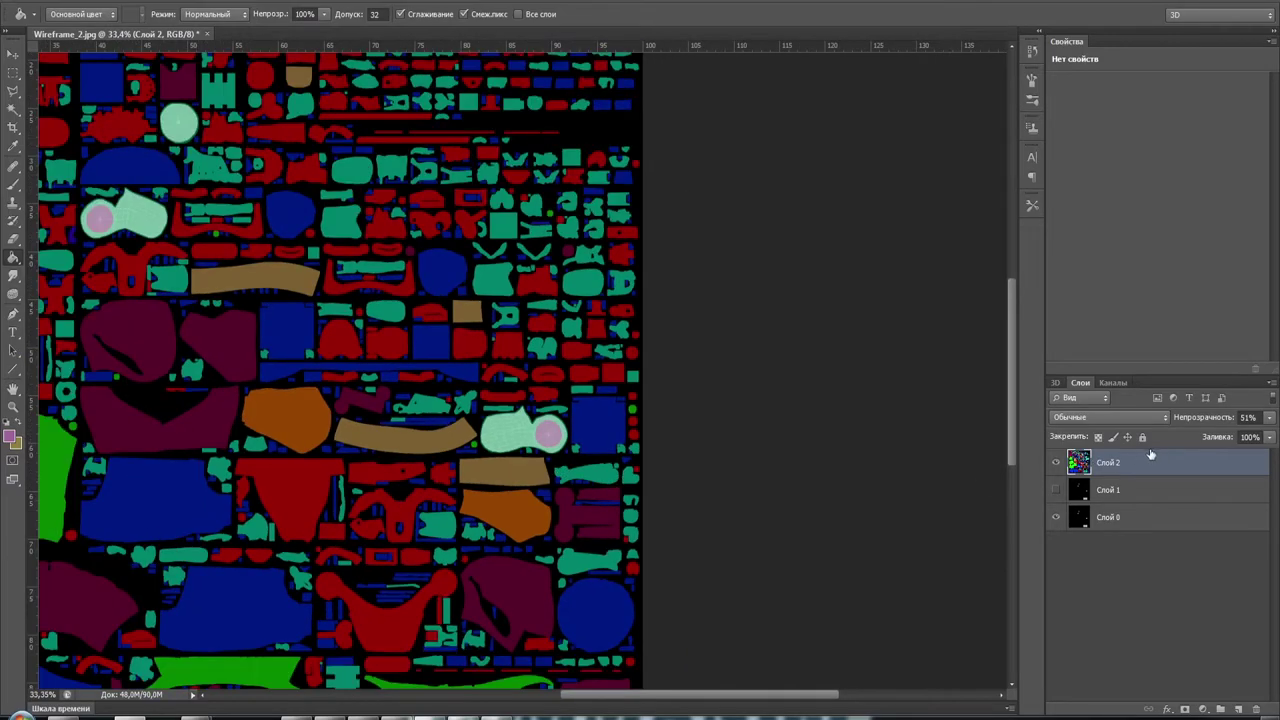
# Hide layer Слой 0 and set Слой 2 opacity to 100%
pyautogui.click(1056, 517)
pyautogui.click(1203, 421)
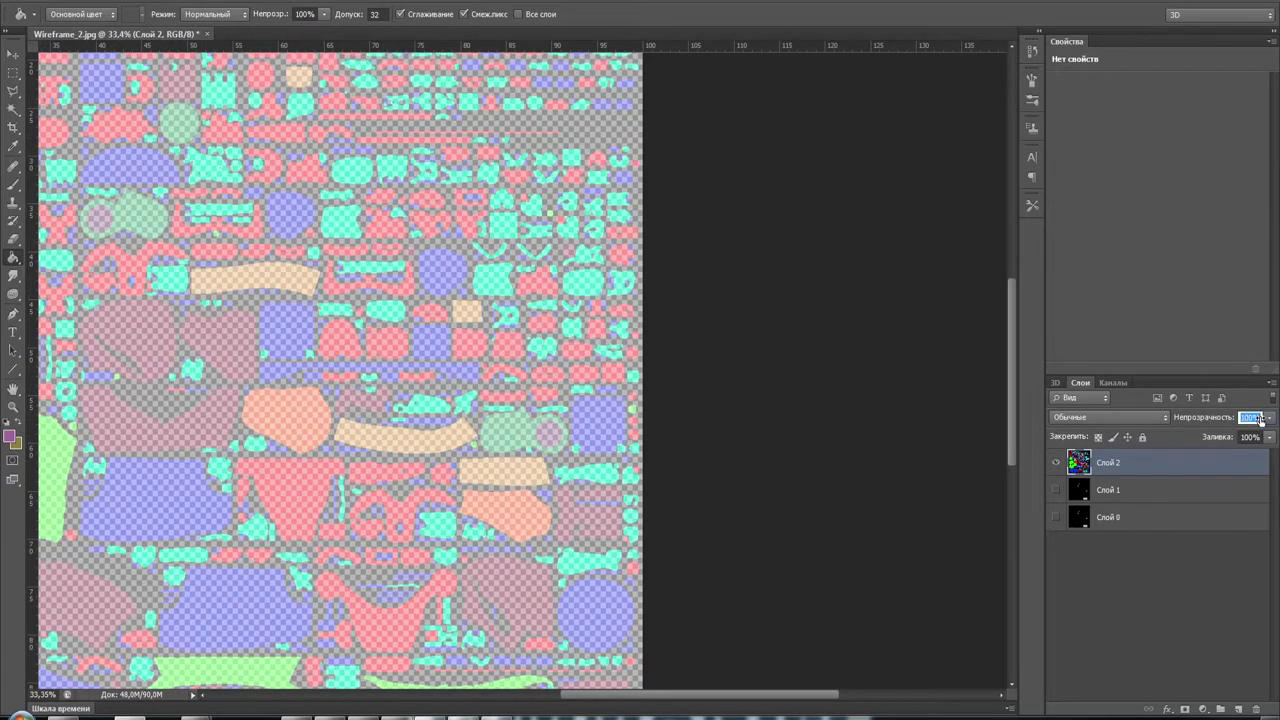
pyautogui.write('100')
pyautogui.press('Return')
pyautogui.keyDown('alt'); pyautogui.scroll(3, 560, 425); pyautogui.keyUp('alt')
pyautogui.keyDown('alt'); pyautogui.scroll(3, 560, 422); pyautogui.keyUp('alt')
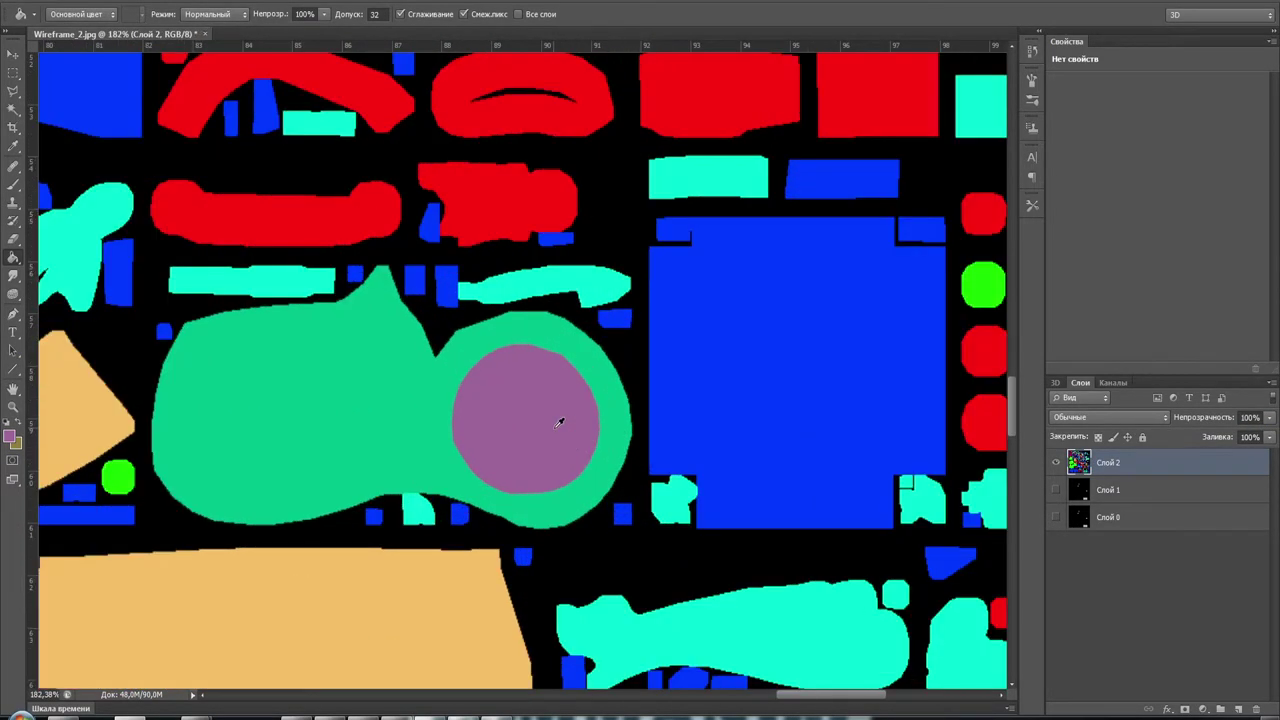
pyautogui.keyDown('alt'); pyautogui.scroll(-3, 536, 398); pyautogui.keyUp('alt')
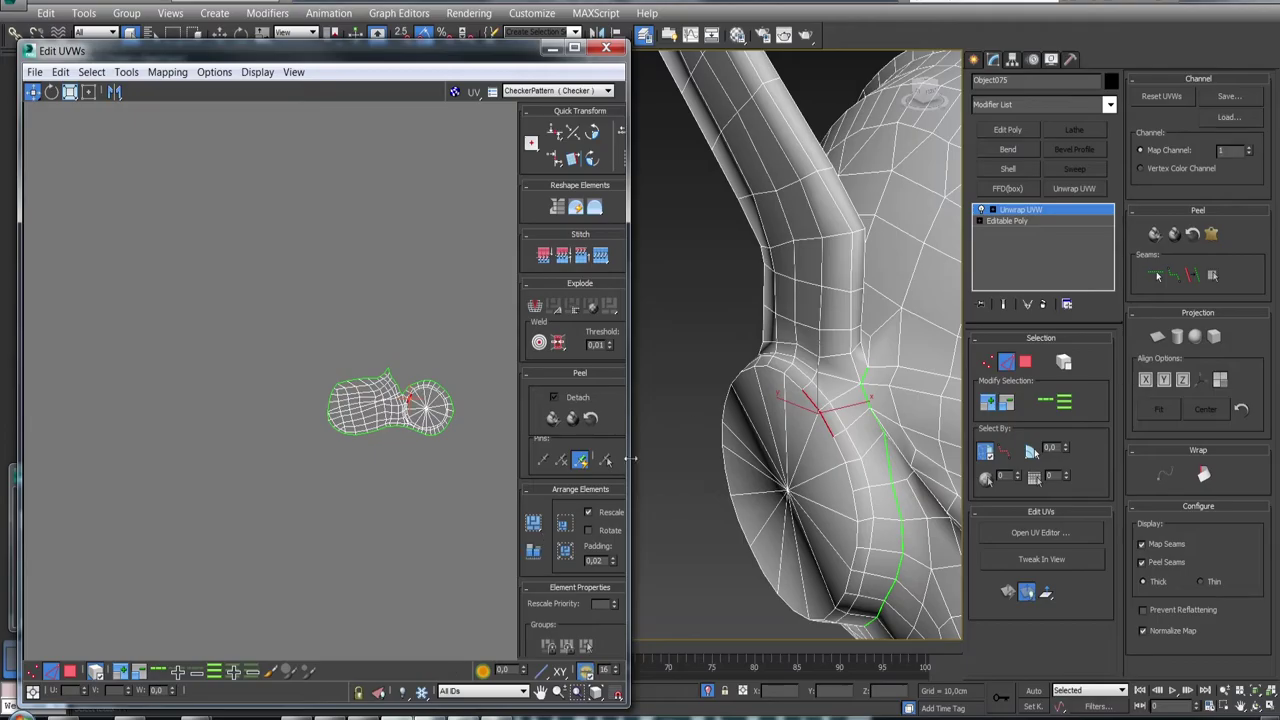
pyautogui.scroll(-5, 807, 374)
pyautogui.keyDown('alt'); pyautogui.moveTo(807, 374); pyautogui.dragTo(720, 378, button='middle'); pyautogui.keyUp('alt')
pyautogui.scroll(4, 734, 305)
pyautogui.keyDown('alt'); pyautogui.moveTo(734, 305); pyautogui.dragTo(848, 380, button='middle'); pyautogui.keyUp('alt')
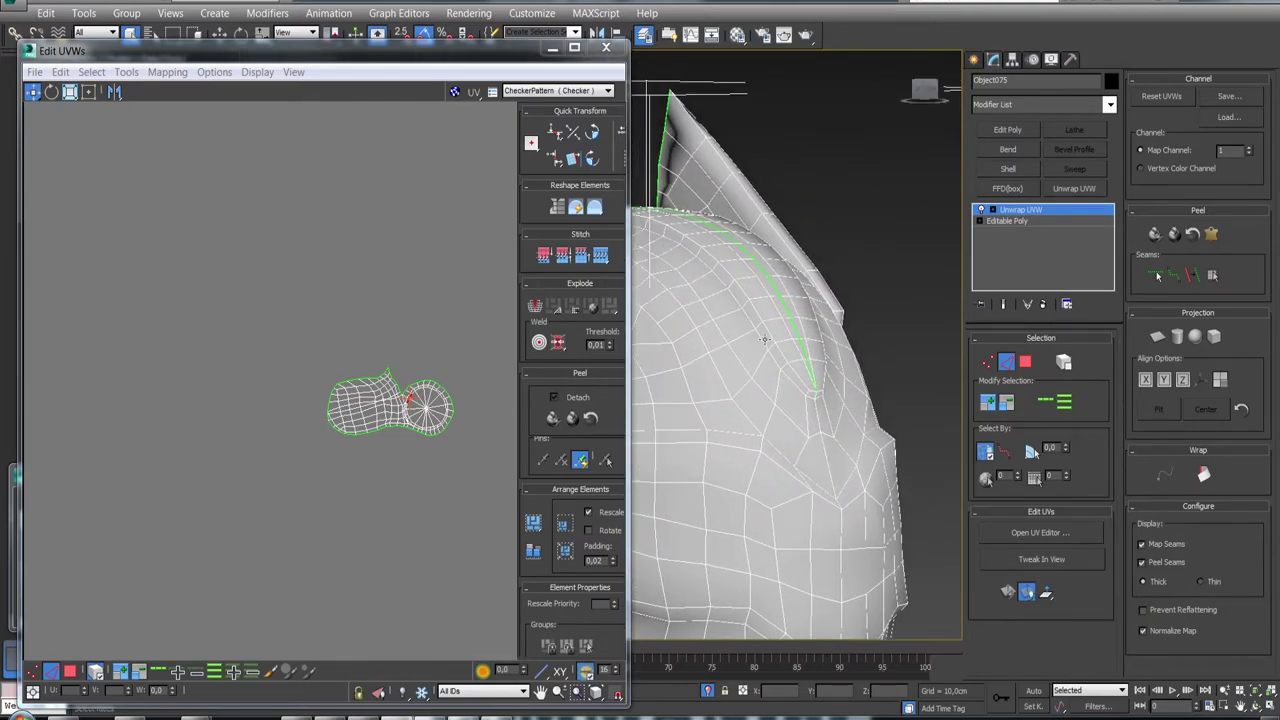
pyautogui.click(1046, 401)
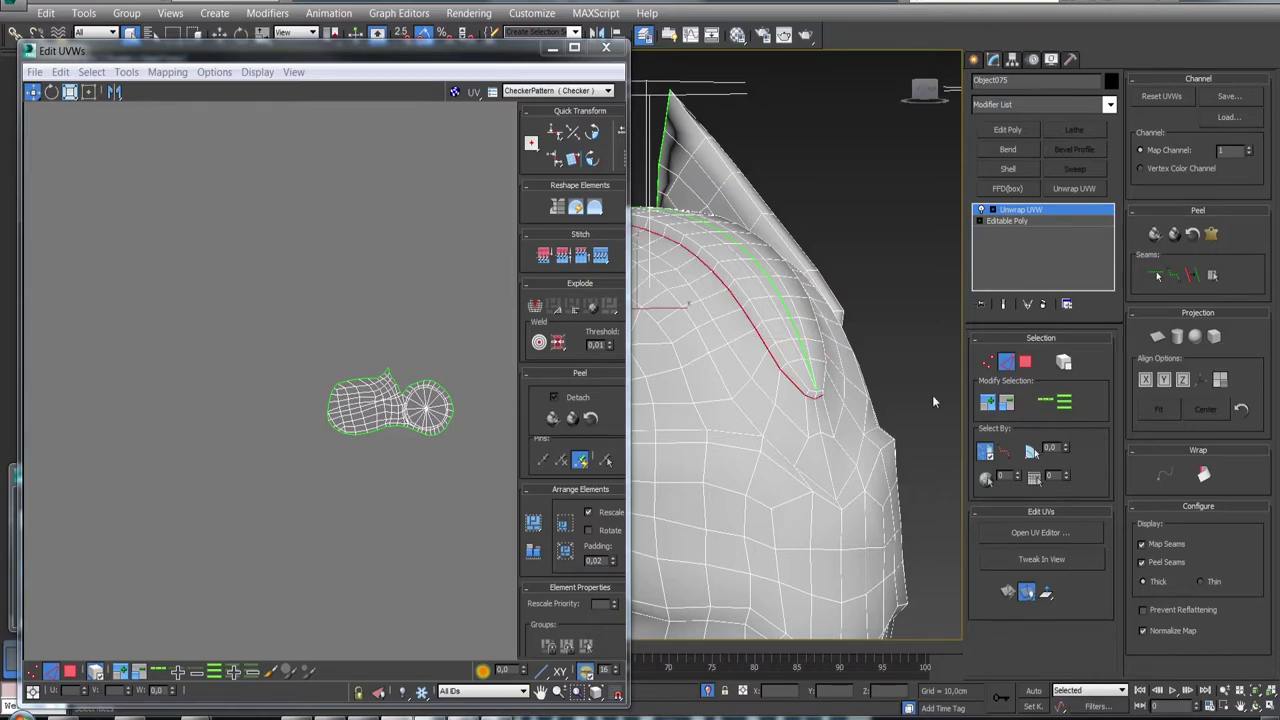
pyautogui.scroll(-2, 454, 352)
pyautogui.moveTo(440, 450)
pyautogui.mouseDown(button='middle')
pyautogui.moveTo(440, 350)
pyautogui.moveTo(293, 396)
pyautogui.mouseUp(button='middle')
pyautogui.scroll(5, 400, 383)
pyautogui.scroll(3, 438, 348)
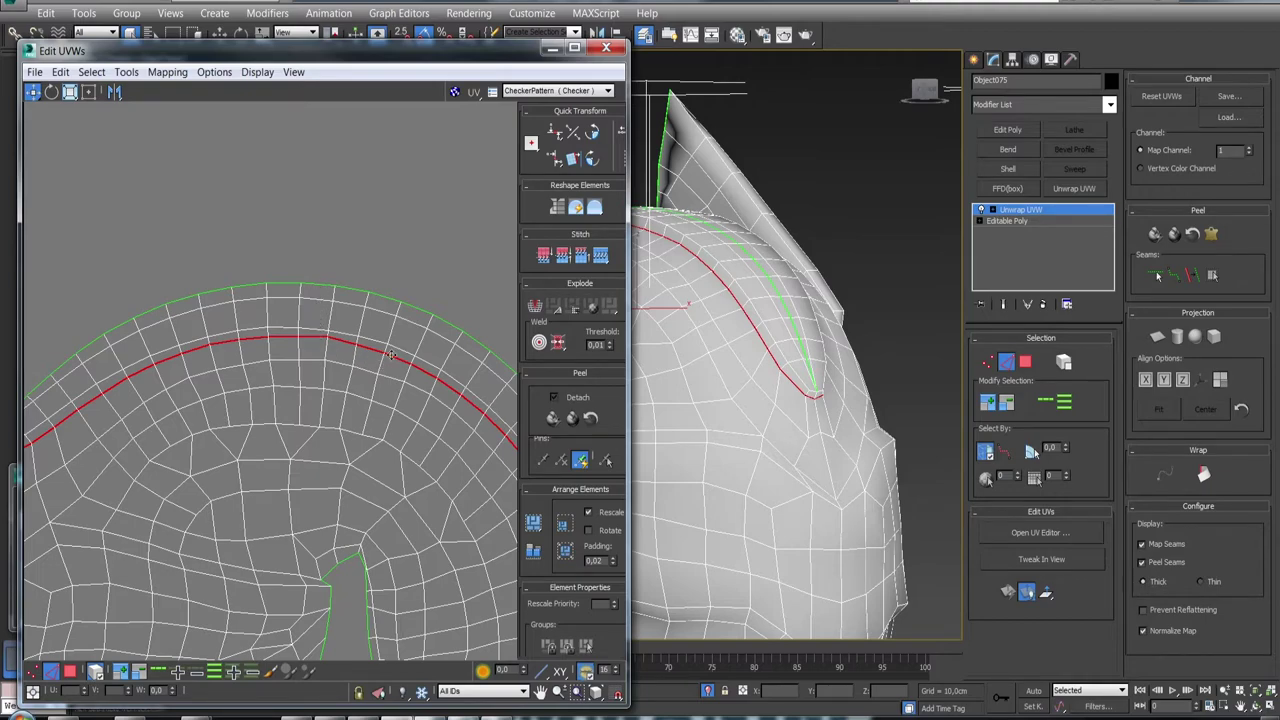
pyautogui.scroll(-3, 433, 456)
pyautogui.moveTo(433, 456); pyautogui.dragTo(386, 457, button='middle')
pyautogui.scroll(2, 314, 423)
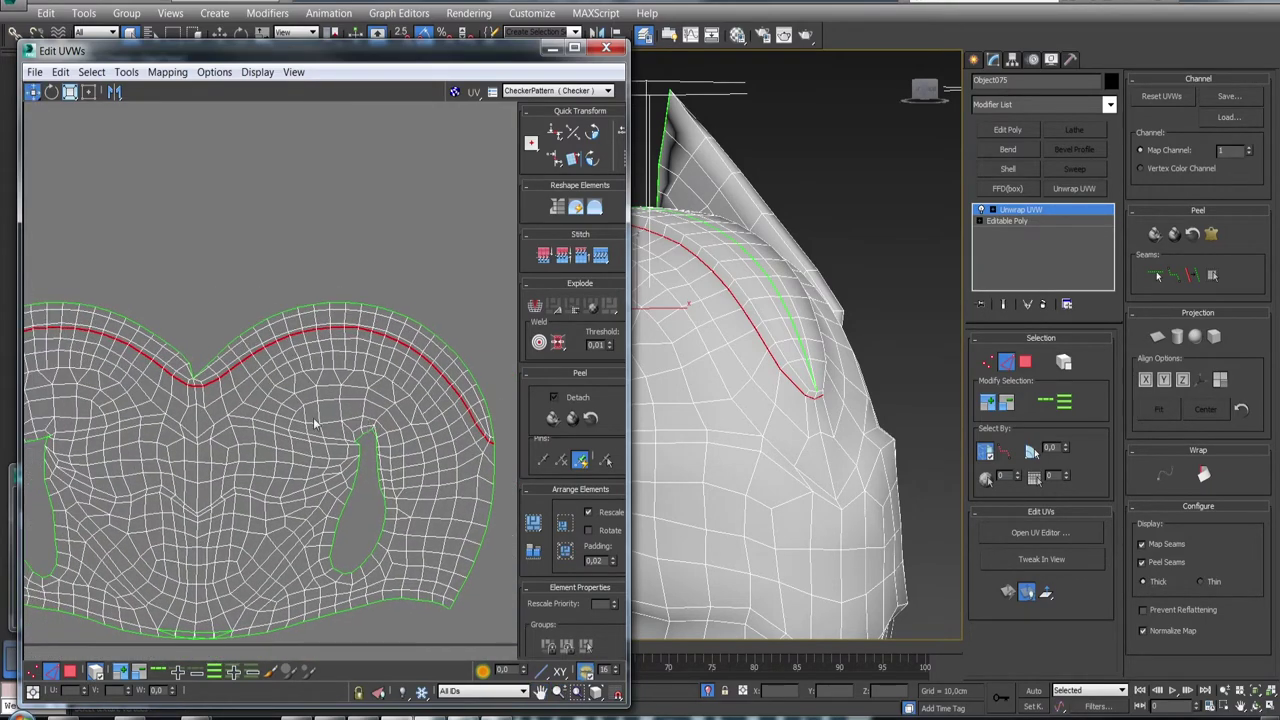
pyautogui.scroll(3, 240, 380)
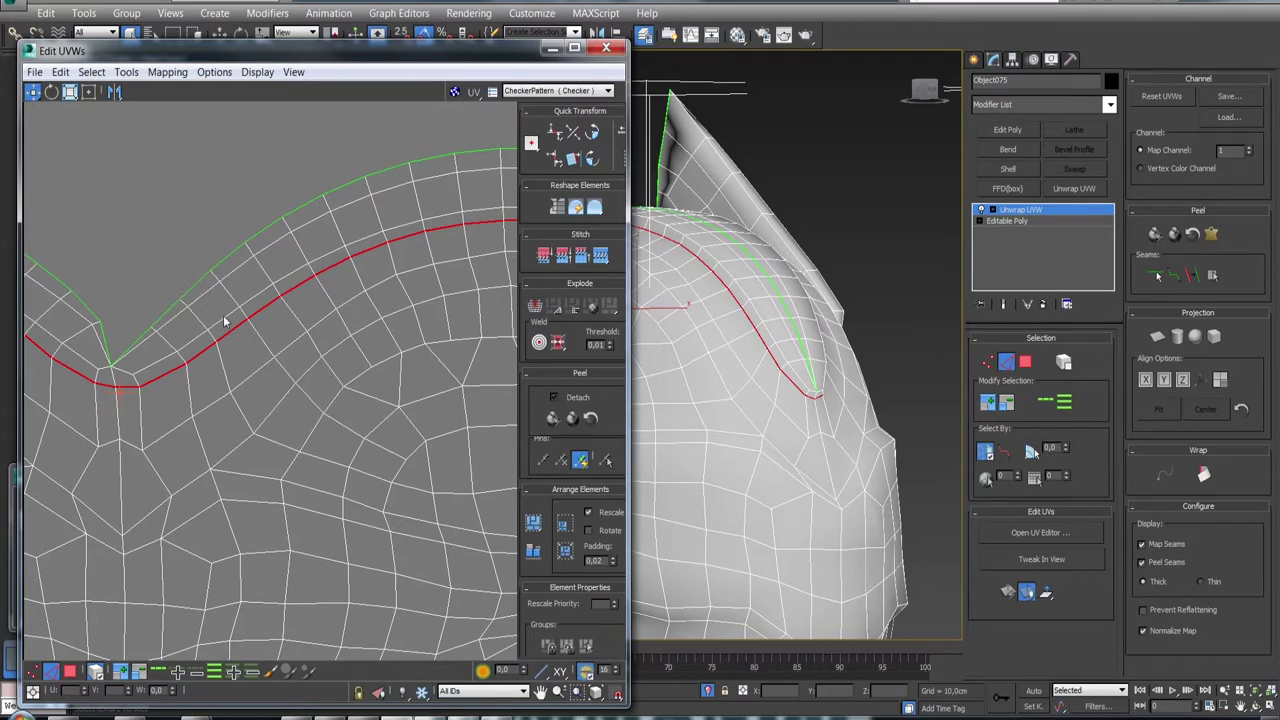
pyautogui.moveTo(228, 330); pyautogui.dragTo(288, 380, button='middle')
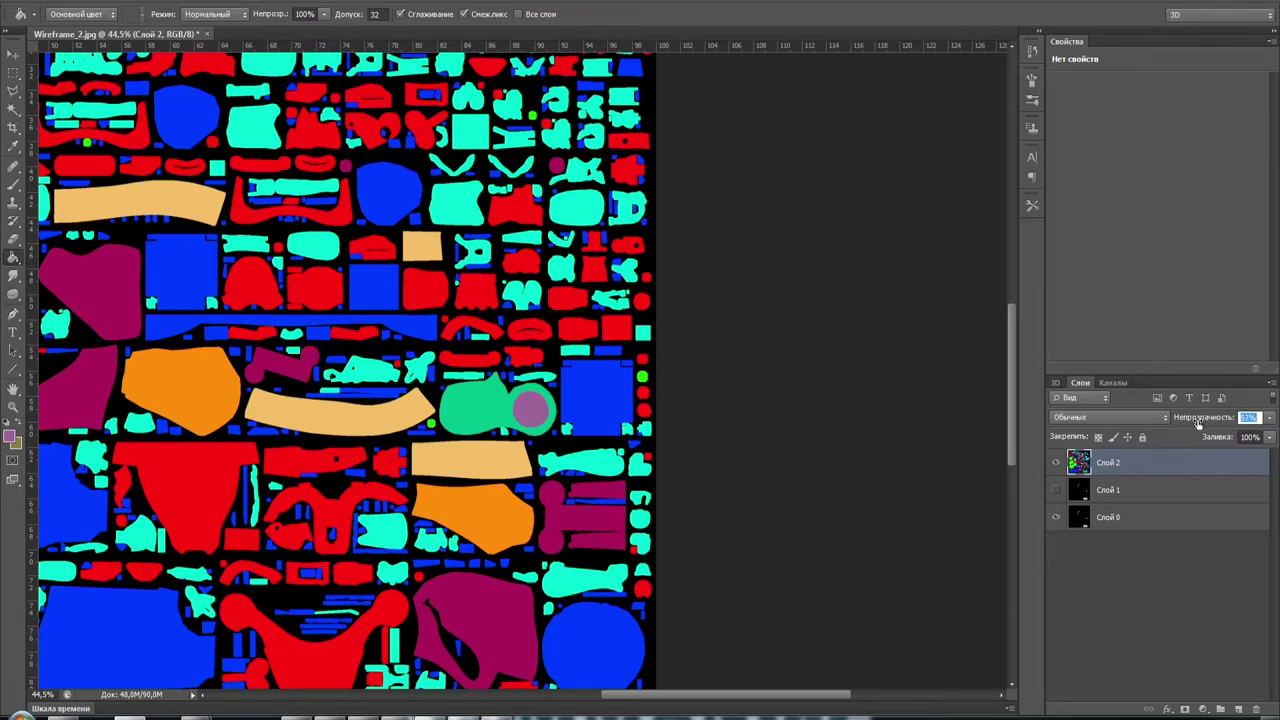
# Lower Слой 2 opacity to 57% and set the foreground colour to magenta aa1e66
pyautogui.moveTo(1228, 424); pyautogui.dragTo(1185, 424)
pyautogui.click(12, 437)
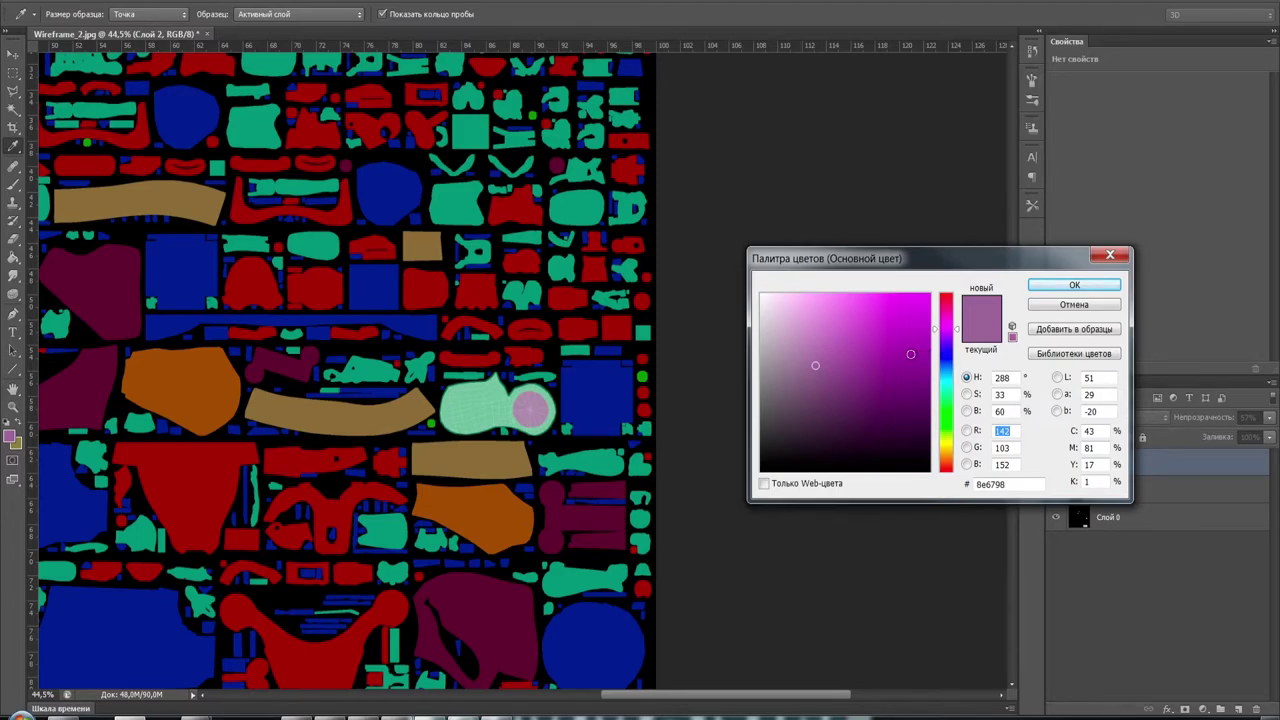
pyautogui.moveTo(959, 333); pyautogui.dragTo(957, 307)
pyautogui.moveTo(863, 337); pyautogui.dragTo(900, 352)
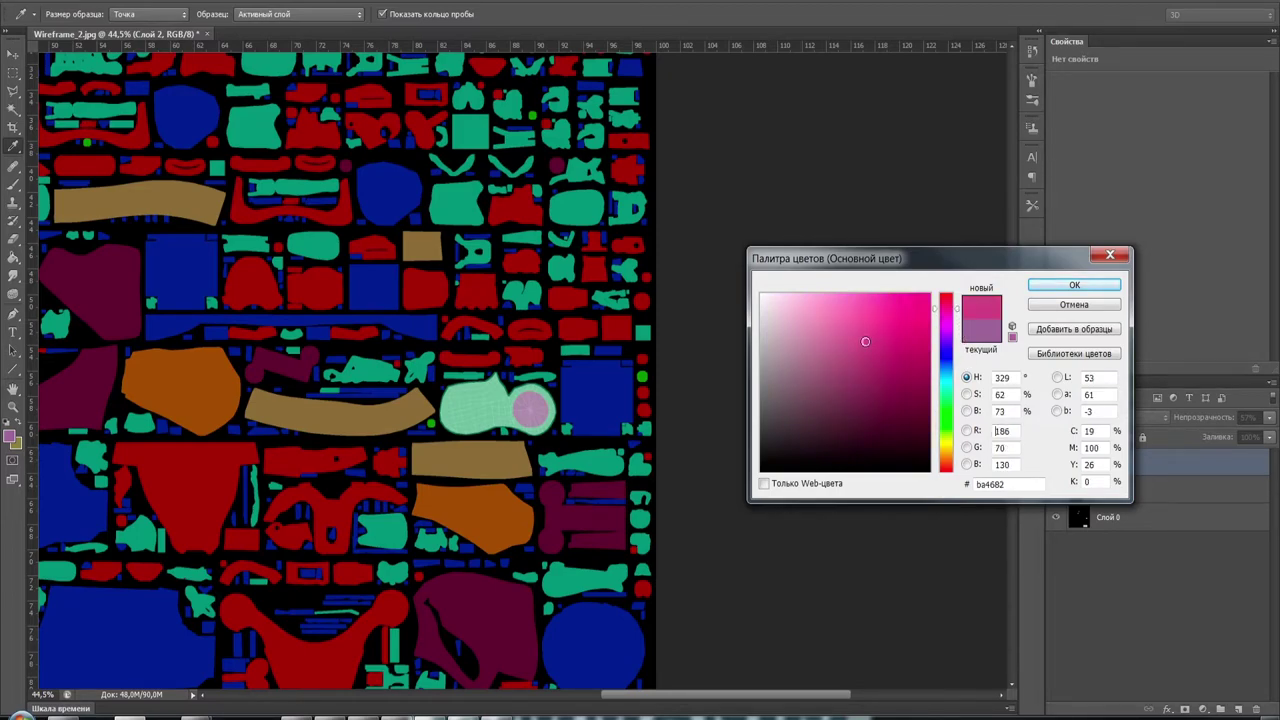
pyautogui.click(1074, 285)
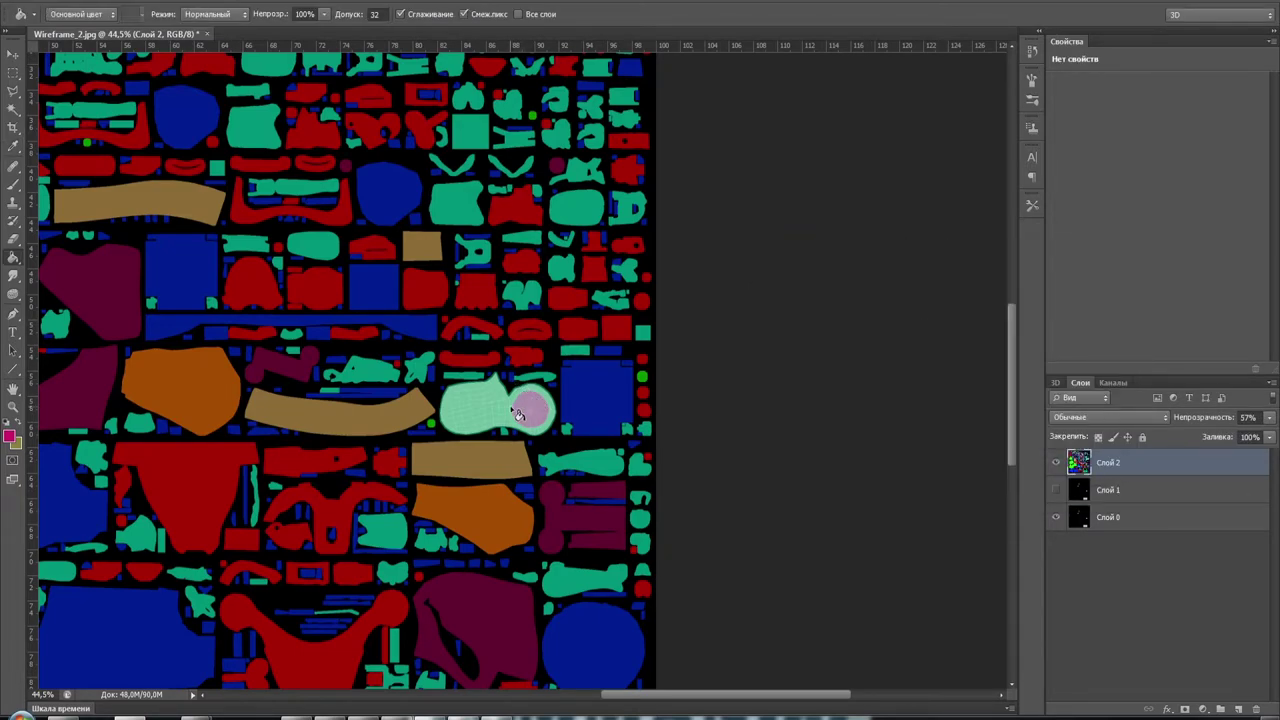
# Bring the helmet rim into view and switch to the Polygonal Lasso tool
pyautogui.keyDown('alt'); pyautogui.scroll(-3, 517, 413); pyautogui.keyUp('alt')
pyautogui.moveTo(494, 573); pyautogui.dragTo(527, 327)
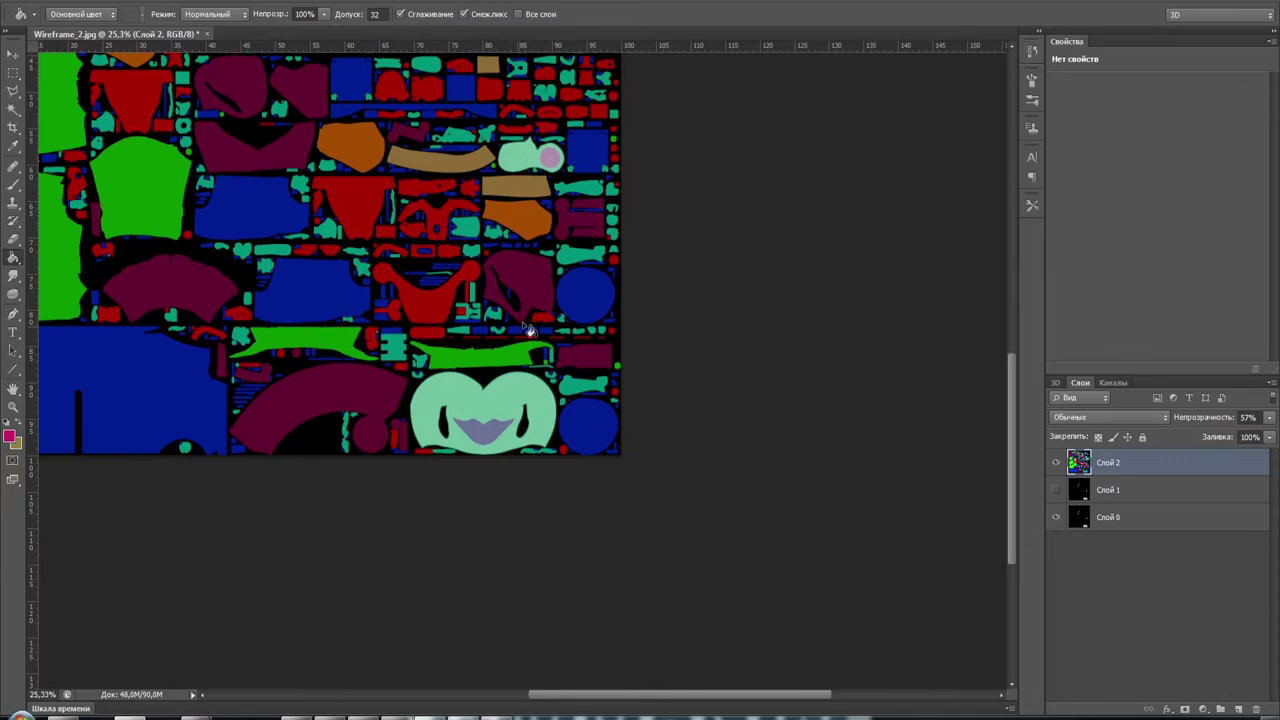
pyautogui.keyDown('alt'); pyautogui.scroll(3, 527, 400); pyautogui.keyUp('alt')
pyautogui.keyDown('alt'); pyautogui.scroll(3, 526, 412); pyautogui.keyUp('alt')
pyautogui.keyDown('alt'); pyautogui.scroll(2, 527, 412); pyautogui.keyUp('alt')
pyautogui.keyDown('alt'); pyautogui.scroll(1, 527, 412); pyautogui.keyUp('alt')
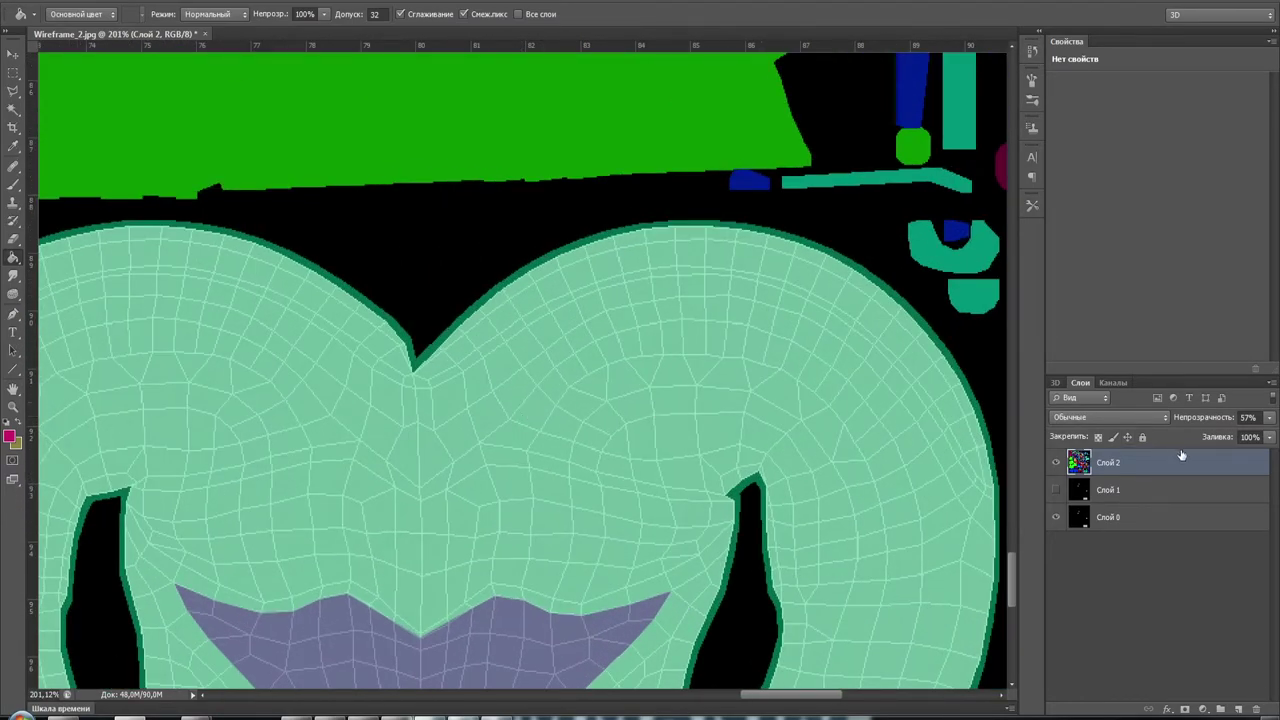
pyautogui.click(1057, 489)
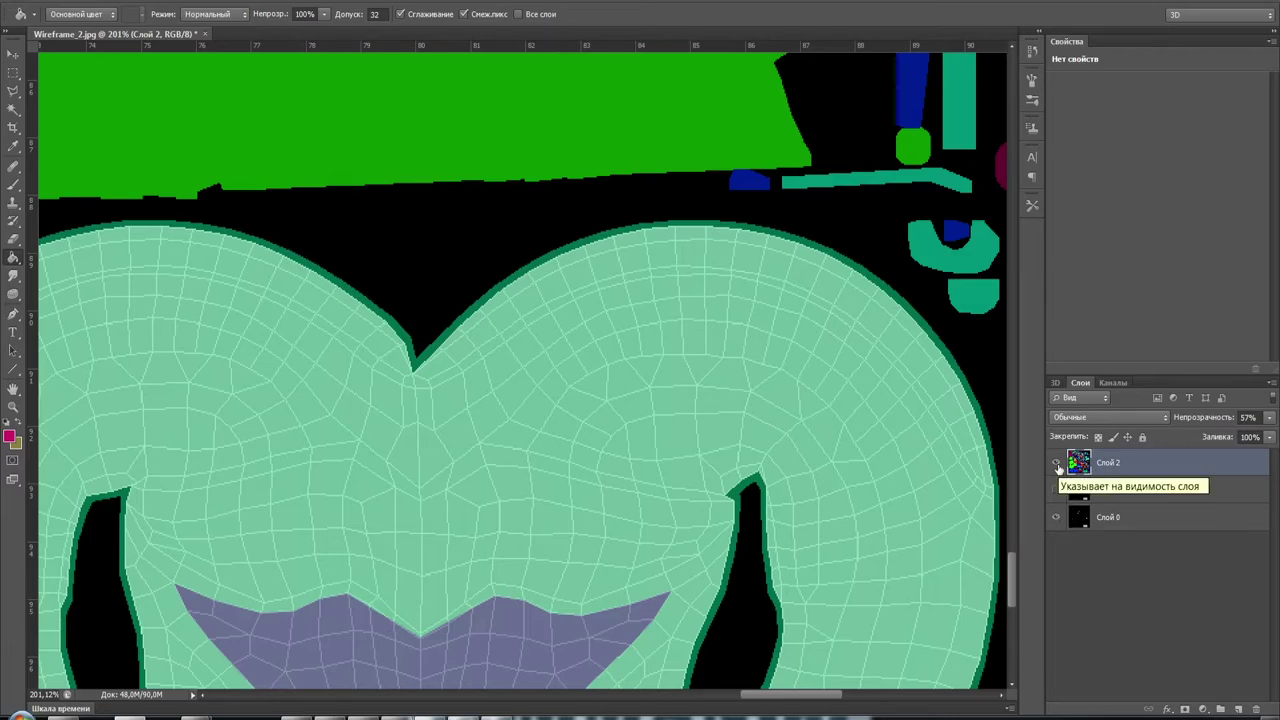
pyautogui.click(13, 91)
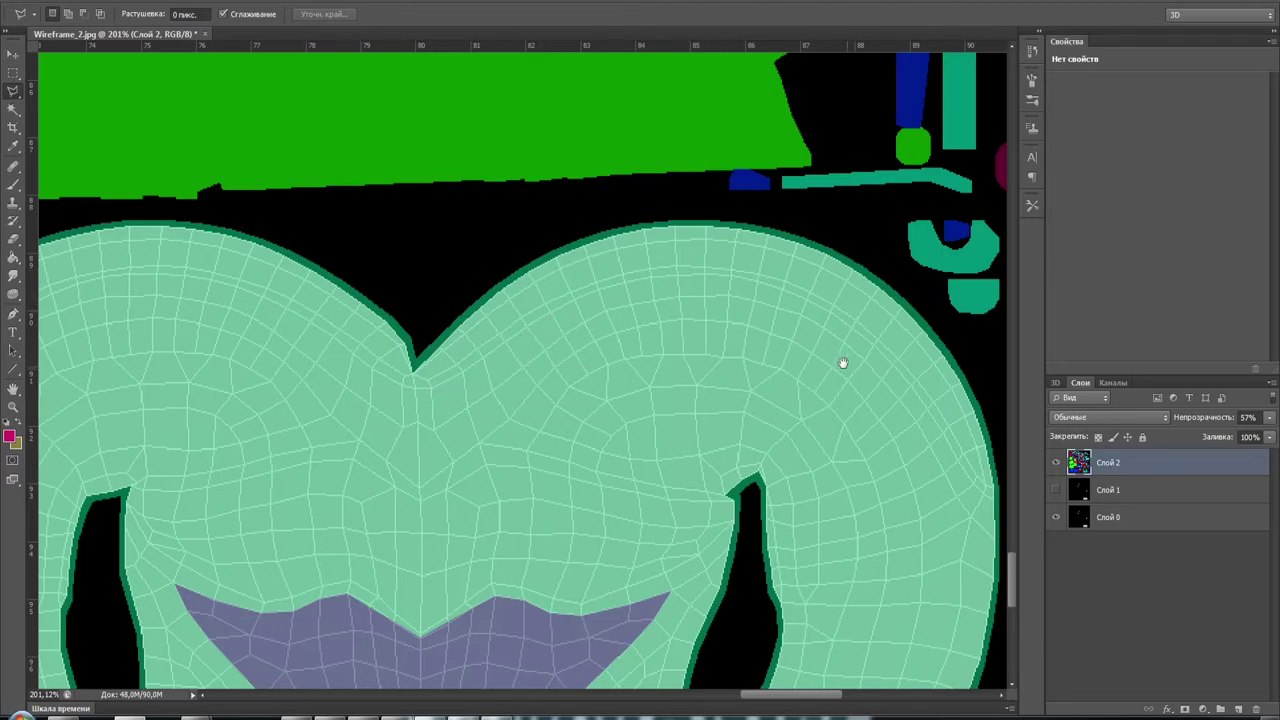
pyautogui.moveTo(843, 363); pyautogui.dragTo(551, 250)
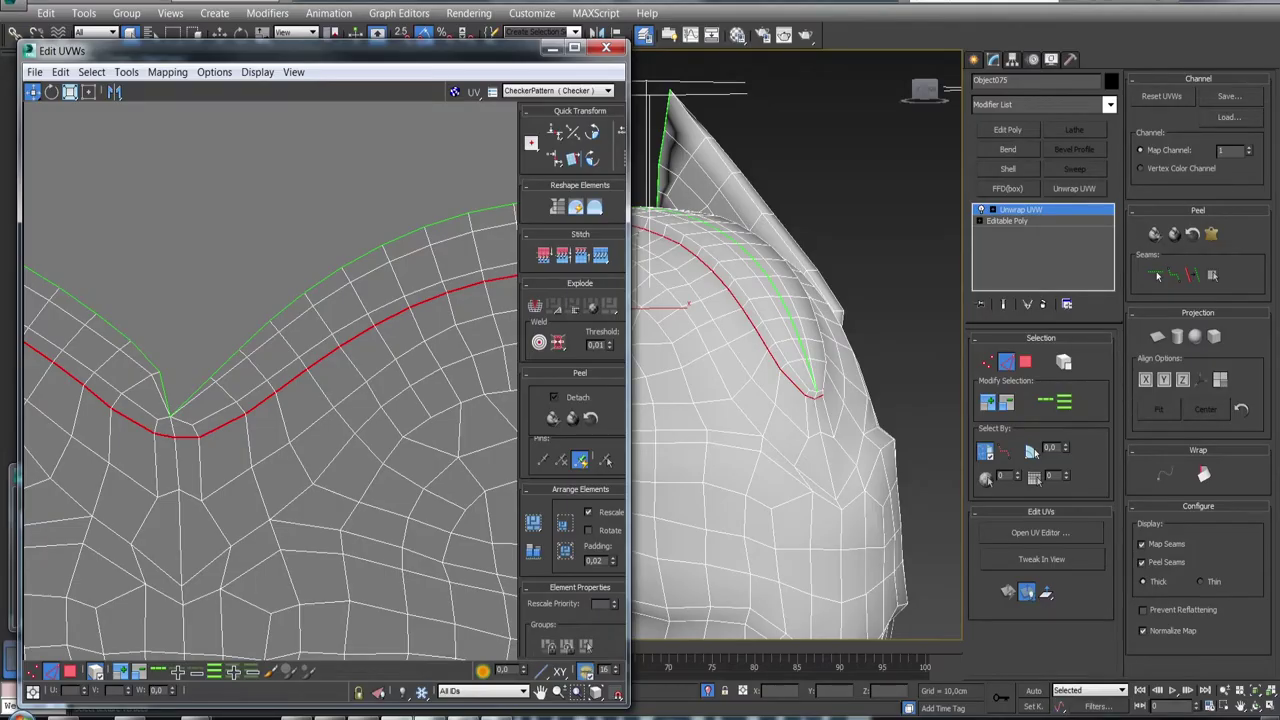
# Pan the 3ds Max UV view along the rim seam, then return to Photoshop zoomed in
pyautogui.moveTo(415, 423)
pyautogui.mouseDown(button='middle')
pyautogui.moveTo(280, 443)
pyautogui.moveTo(106, 377)
pyautogui.moveTo(288, 476)
pyautogui.moveTo(270, 401)
pyautogui.mouseUp(button='middle')
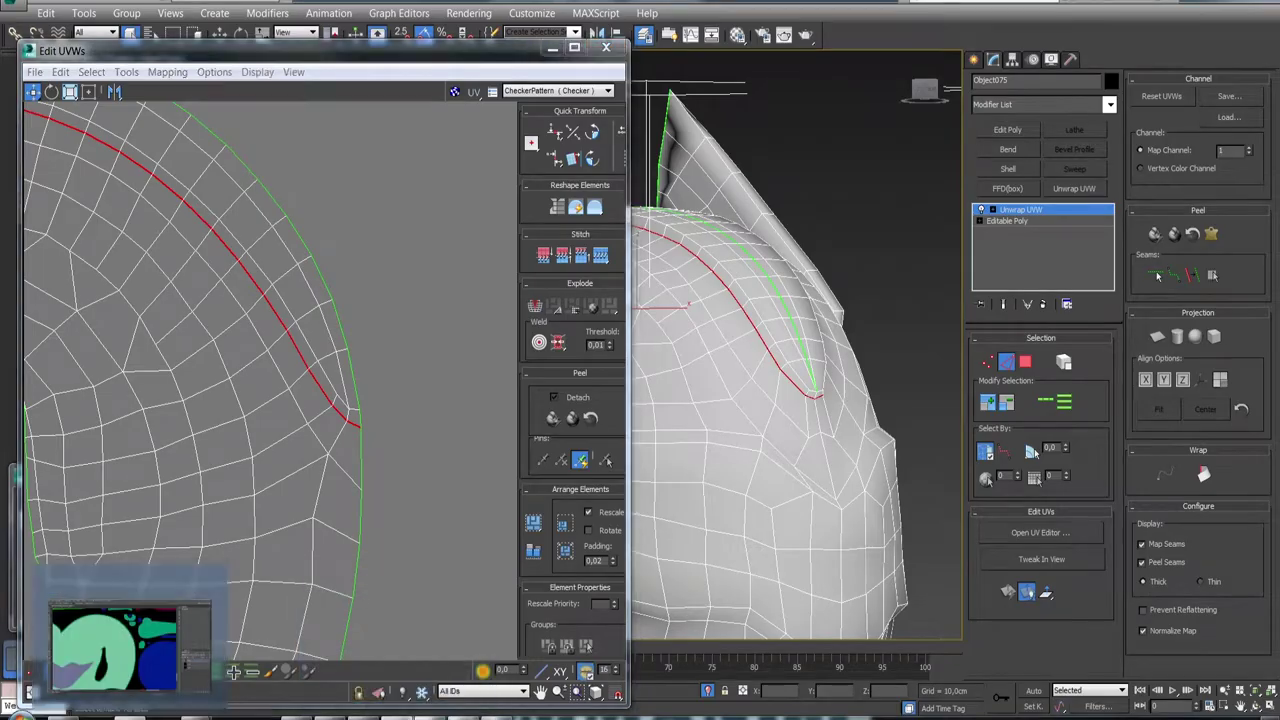
pyautogui.click(110, 650)
pyautogui.keyDown('alt'); pyautogui.scroll(4, 708, 414); pyautogui.keyUp('alt')
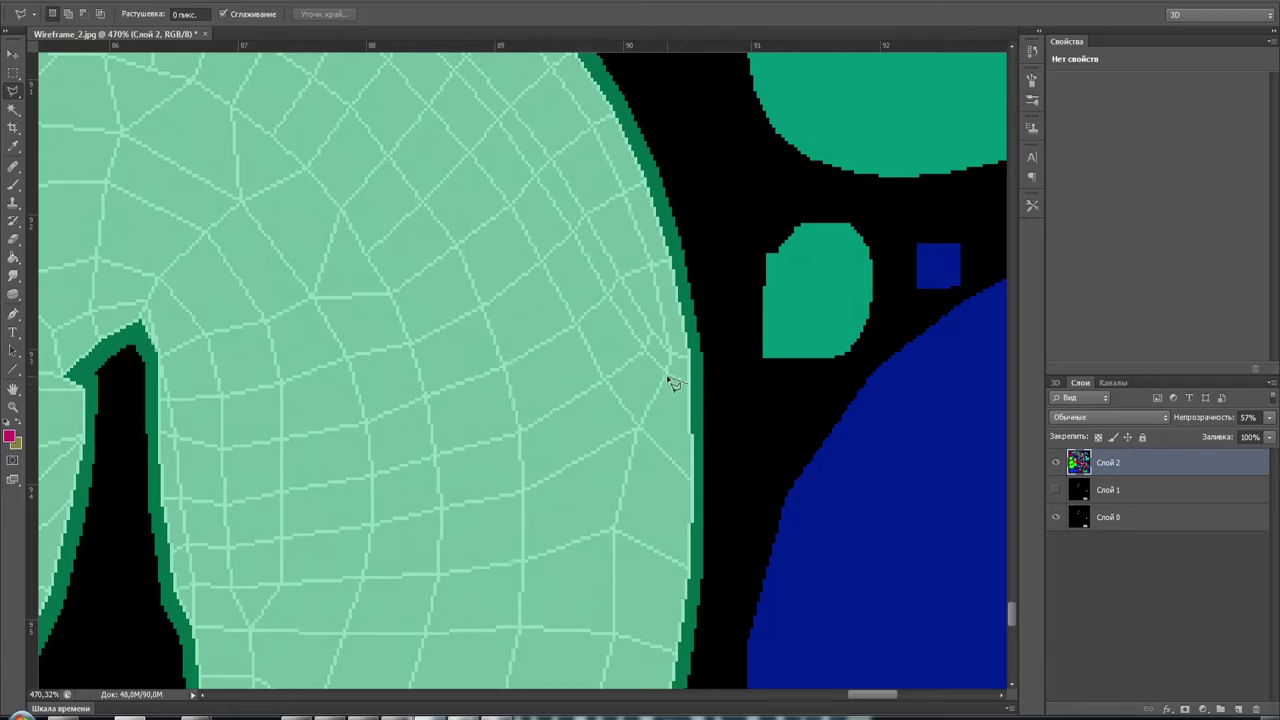
# Trace the band's inner edge along the seam line inside the light-green helmet island
pyautogui.moveTo(646, 355)
pyautogui.mouseDown()
pyautogui.moveTo(540, 183)
pyautogui.moveTo(669, 440)
pyautogui.moveTo(680, 406)
pyautogui.moveTo(600, 300)
pyautogui.moveTo(443, 200)
pyautogui.moveTo(666, 431)
pyautogui.moveTo(694, 437)
pyautogui.moveTo(690, 415)
pyautogui.moveTo(626, 392)
pyautogui.moveTo(501, 373)
pyautogui.moveTo(403, 377)
pyautogui.moveTo(201, 432)
pyautogui.moveTo(694, 306)
pyautogui.moveTo(554, 374)
pyautogui.moveTo(357, 510)
pyautogui.moveTo(291, 519)
pyautogui.moveTo(198, 481)
pyautogui.mouseUp()
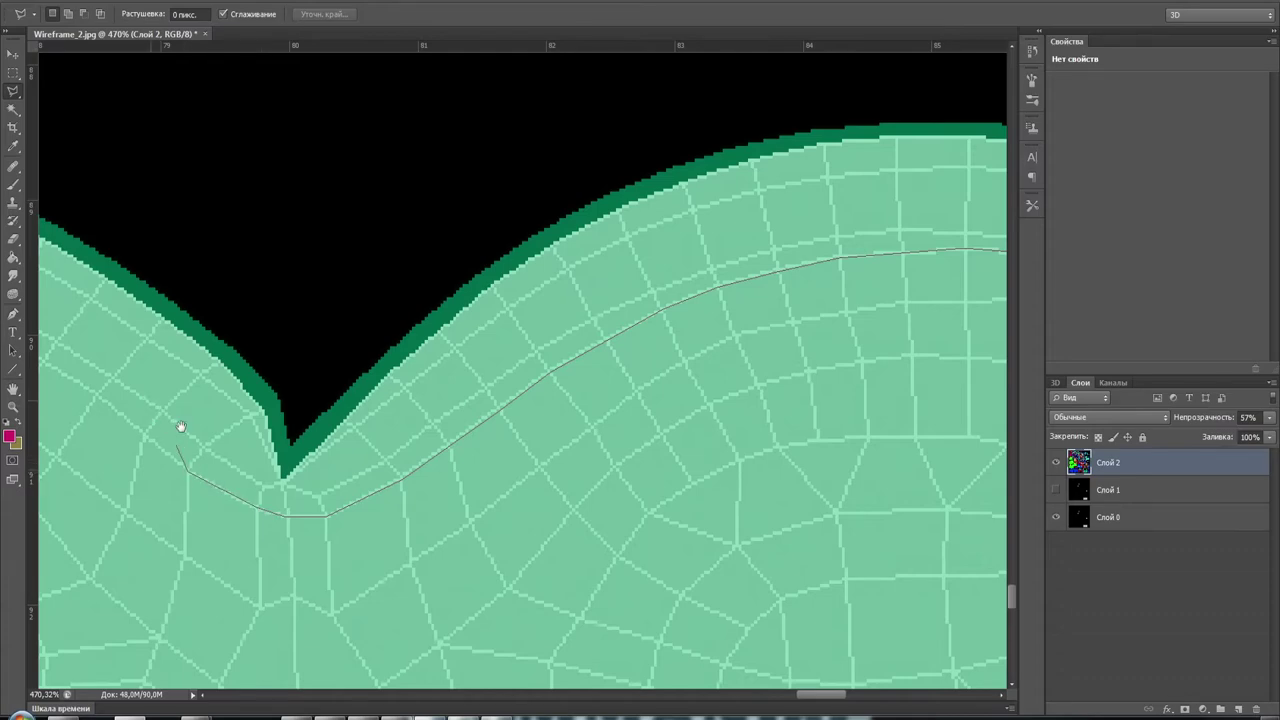
pyautogui.moveTo(180, 427)
pyautogui.mouseDown()
pyautogui.moveTo(451, 543)
pyautogui.moveTo(178, 432)
pyautogui.moveTo(566, 449)
pyautogui.moveTo(541, 471)
pyautogui.moveTo(451, 448)
pyautogui.moveTo(346, 447)
pyautogui.moveTo(224, 472)
pyautogui.moveTo(478, 410)
pyautogui.moveTo(486, 437)
pyautogui.moveTo(376, 505)
pyautogui.moveTo(465, 375)
pyautogui.moveTo(381, 476)
pyautogui.moveTo(481, 321)
pyautogui.moveTo(423, 431)
pyautogui.moveTo(371, 491)
pyautogui.moveTo(377, 506)
pyautogui.moveTo(312, 580)
pyautogui.moveTo(277, 587)
pyautogui.mouseUp()
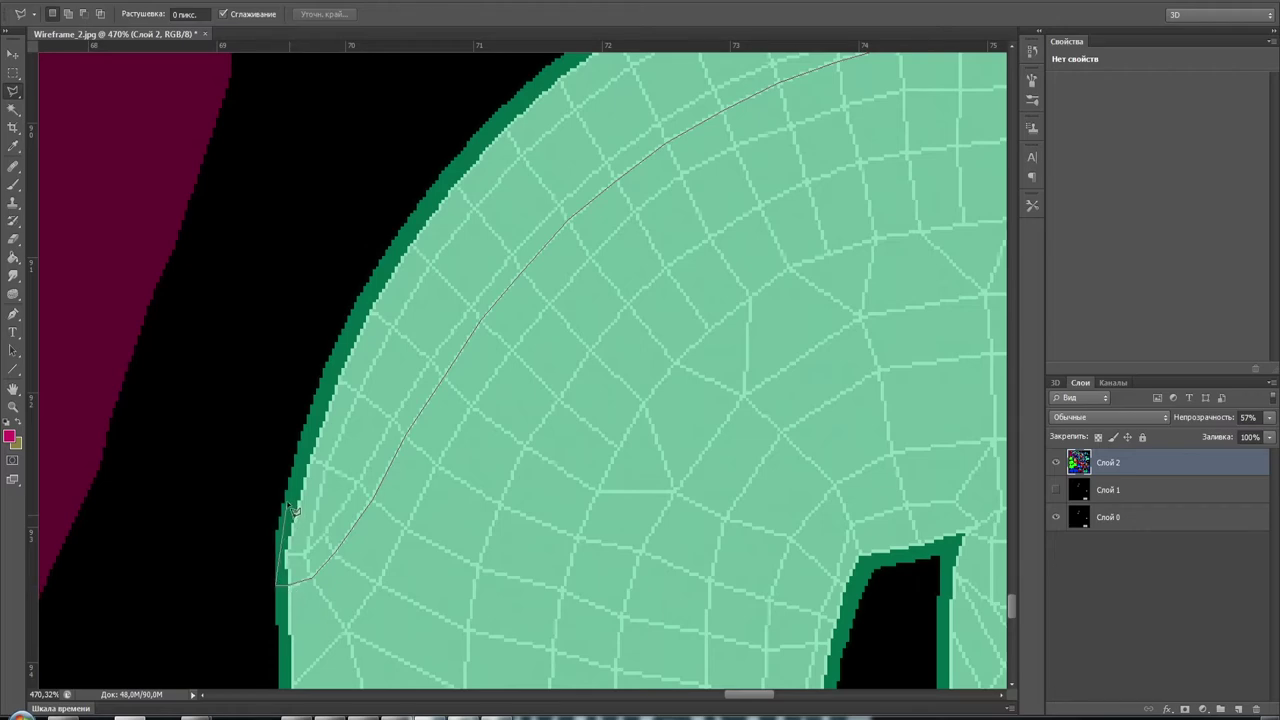
# Outline the outer rim from the lower left up over the top and into the V-notch
pyautogui.click(278, 529)
pyautogui.click(350, 310)
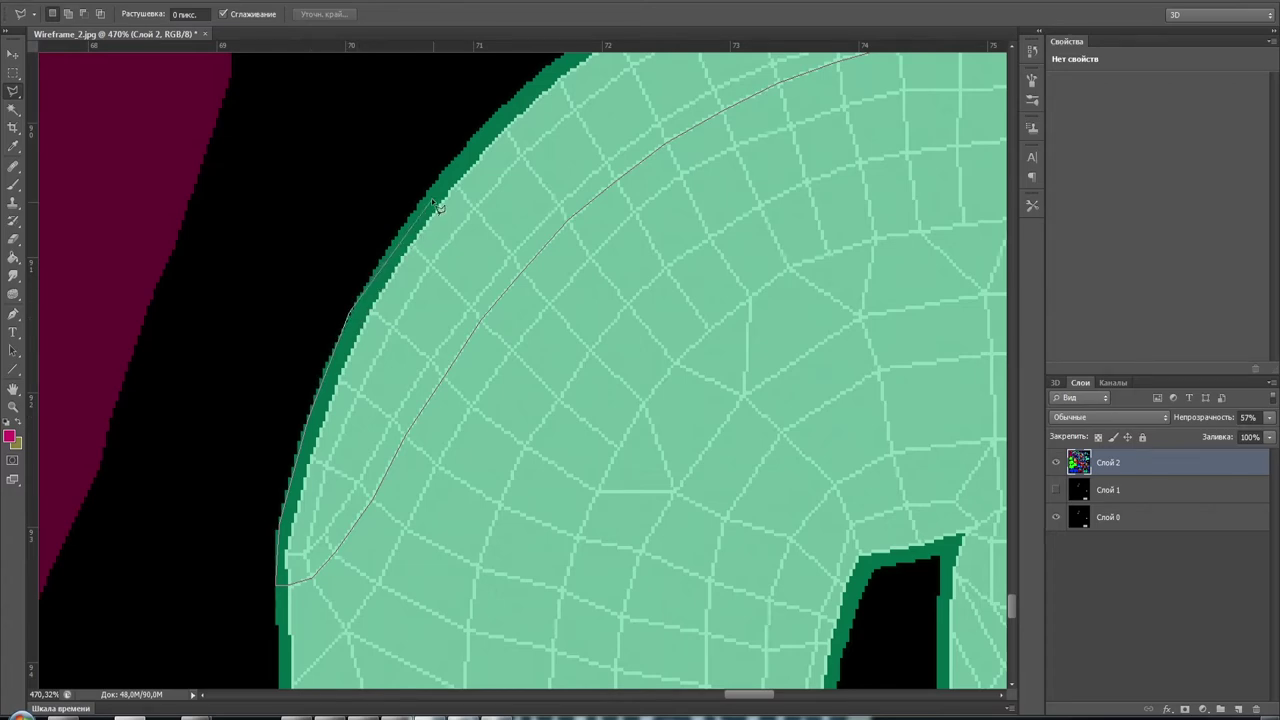
pyautogui.moveTo(508, 154); pyautogui.dragTo(366, 457)
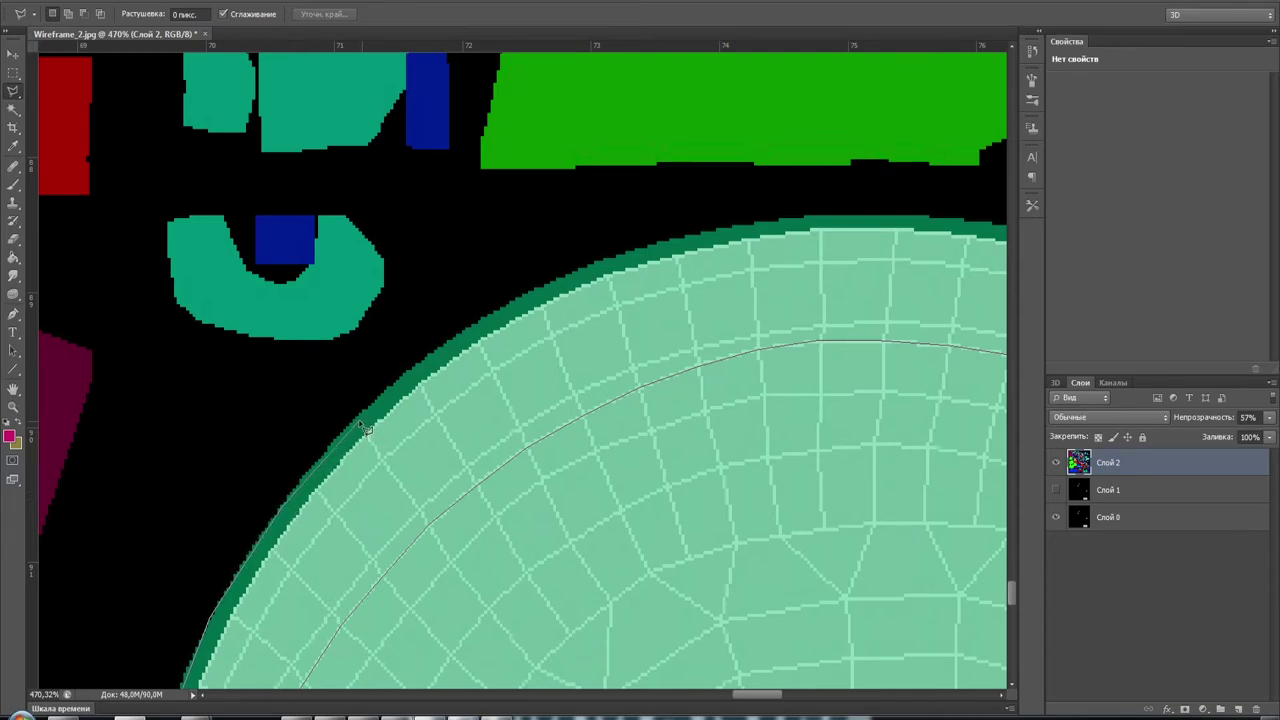
pyautogui.click(366, 440)
pyautogui.click(451, 346)
pyautogui.moveTo(666, 246); pyautogui.dragTo(277, 346)
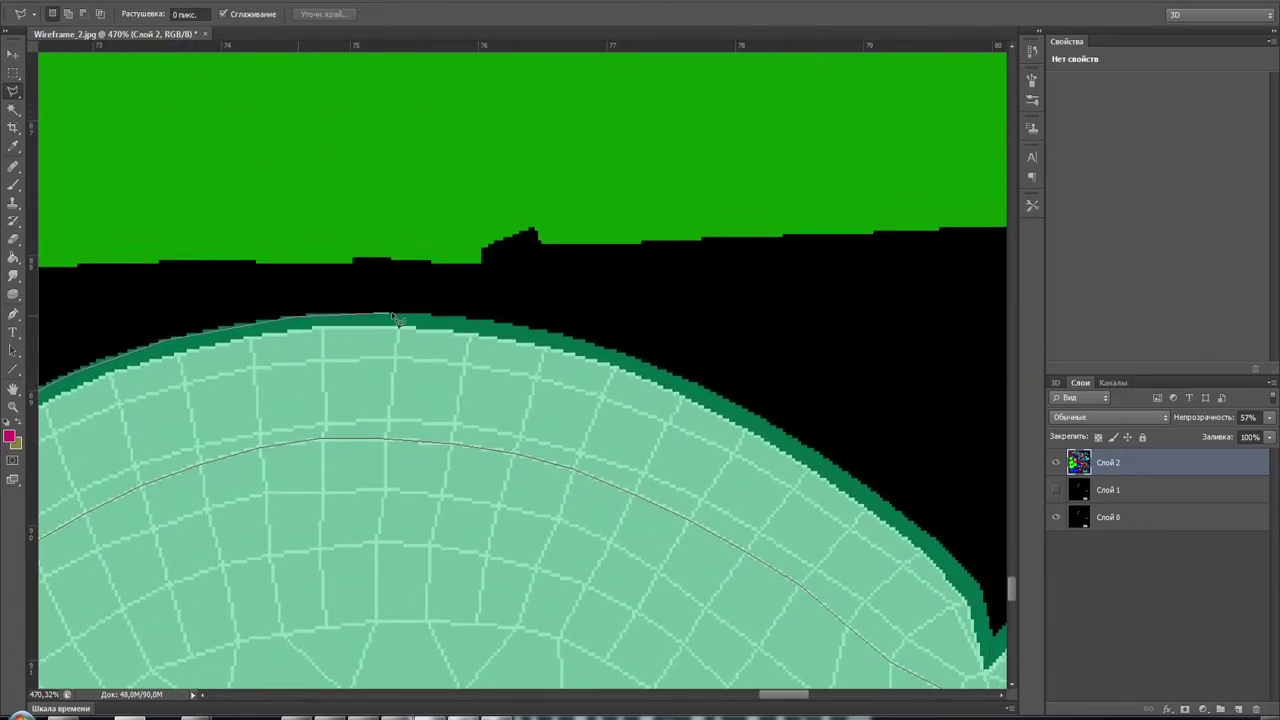
pyautogui.click(442, 318)
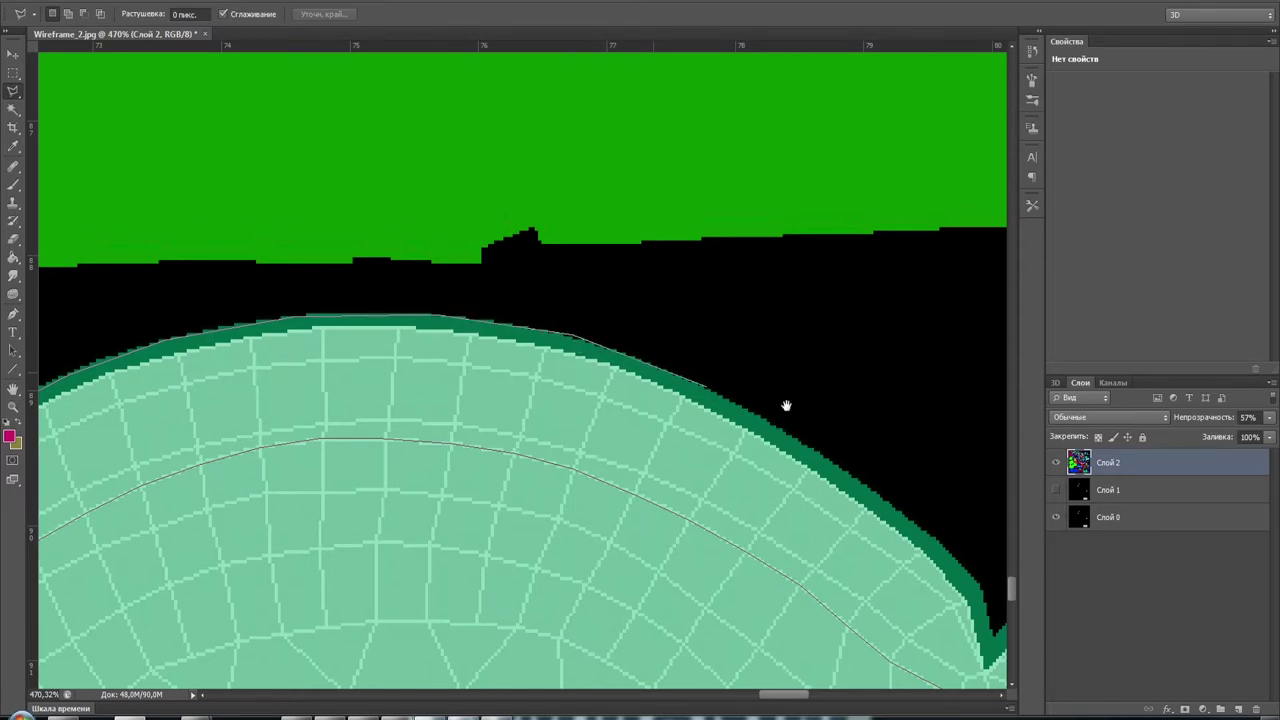
pyautogui.moveTo(786, 406); pyautogui.dragTo(458, 330)
pyautogui.click(403, 322)
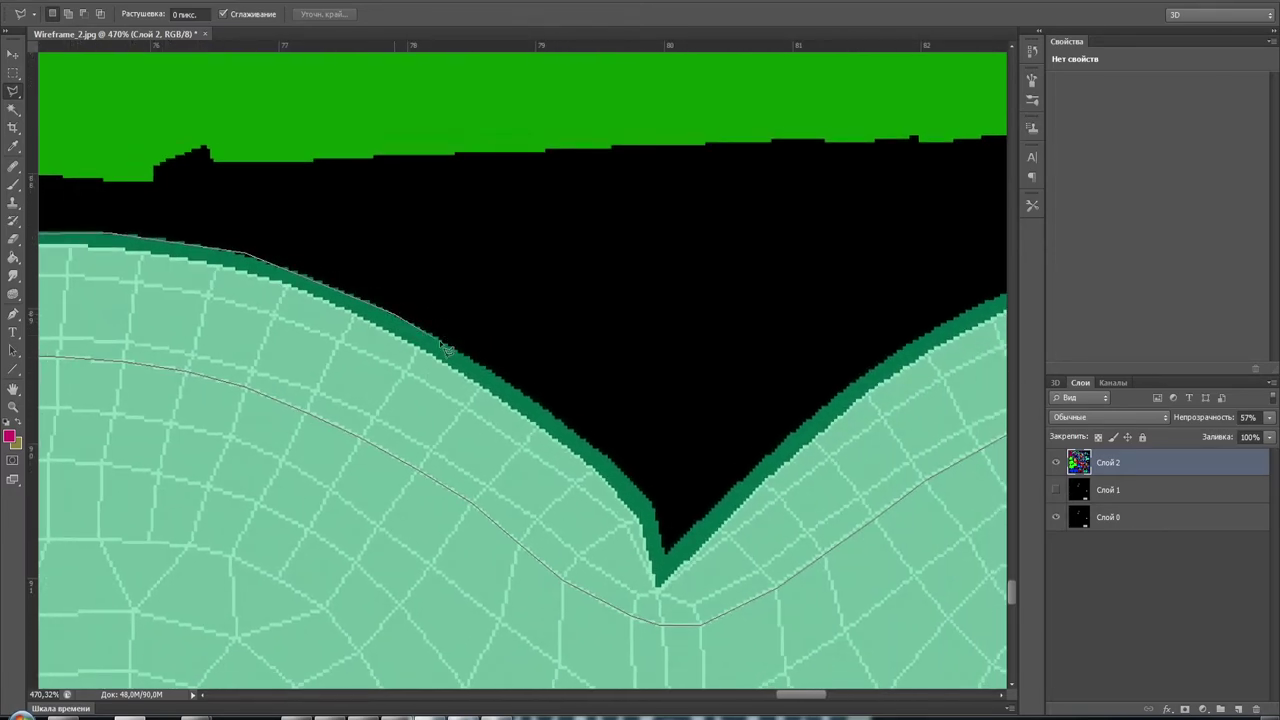
pyautogui.click(580, 437)
pyautogui.click(653, 508)
pyautogui.click(665, 552)
# Continue the outline over the right lobe's arc and down its side, closing the selection
pyautogui.moveTo(926, 343); pyautogui.dragTo(274, 380)
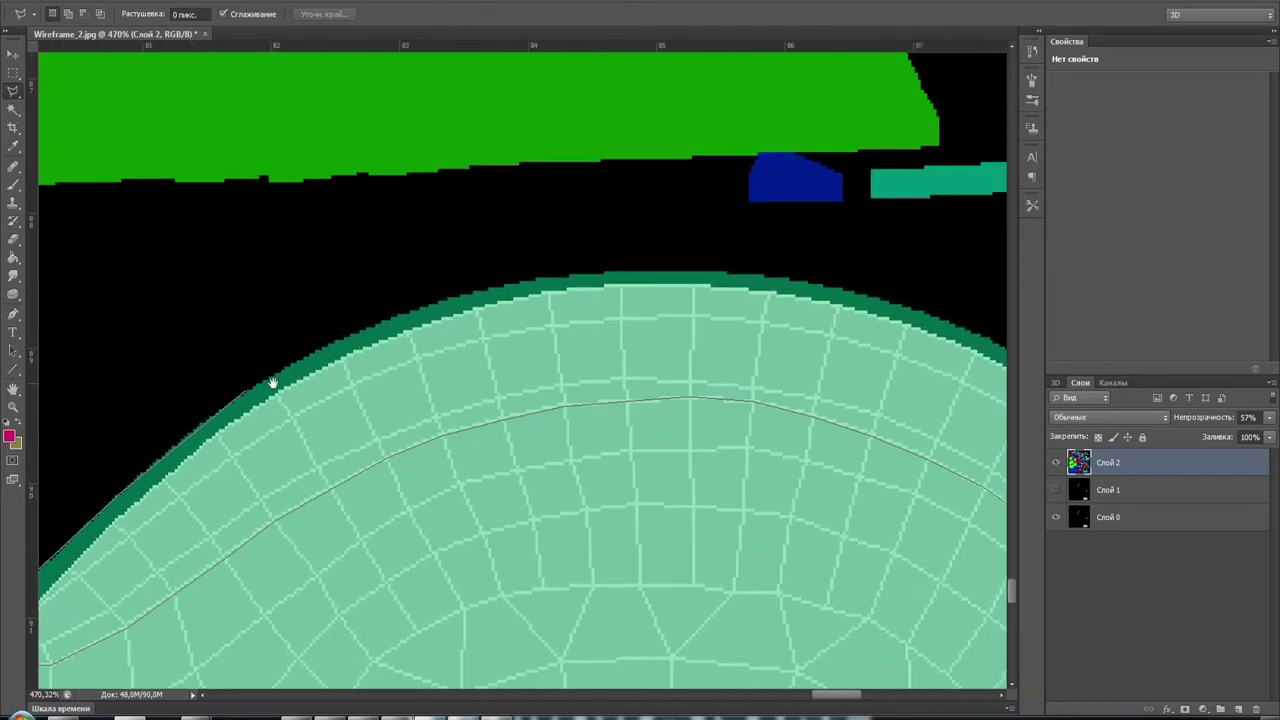
pyautogui.click(368, 329)
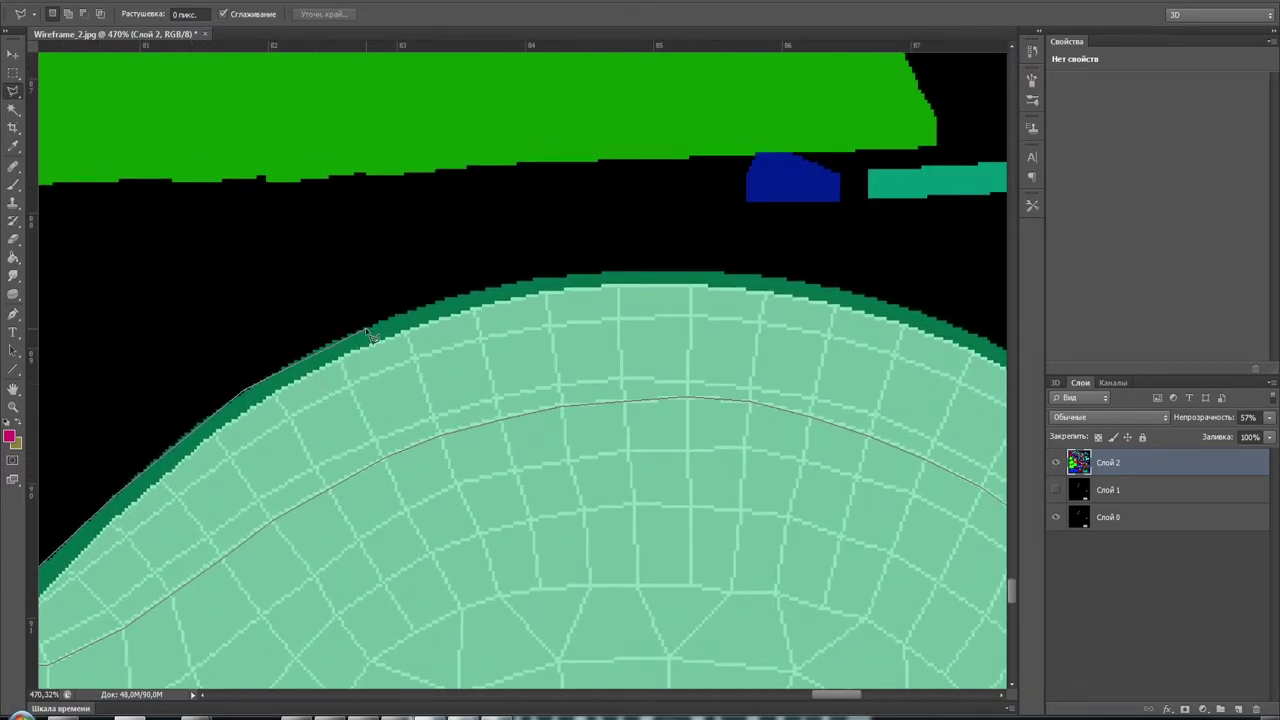
pyautogui.click(602, 274)
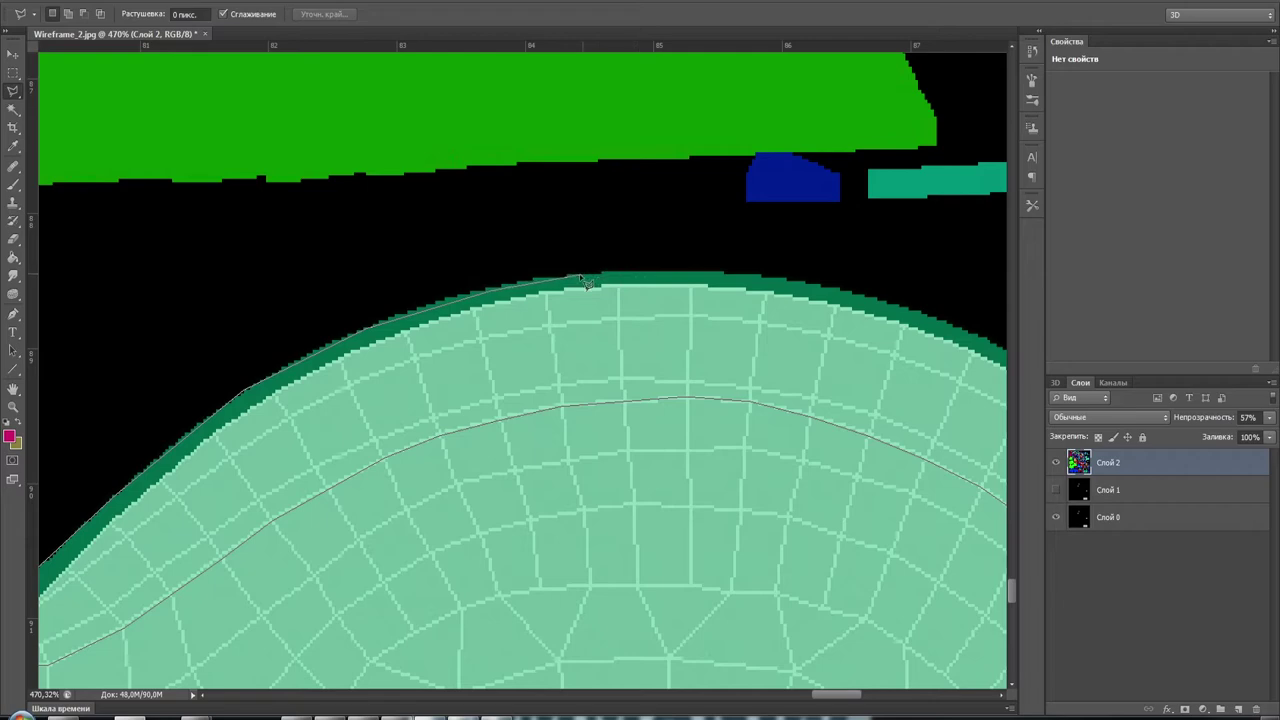
pyautogui.click(716, 280)
pyautogui.click(862, 296)
pyautogui.moveTo(885, 321); pyautogui.dragTo(303, 349)
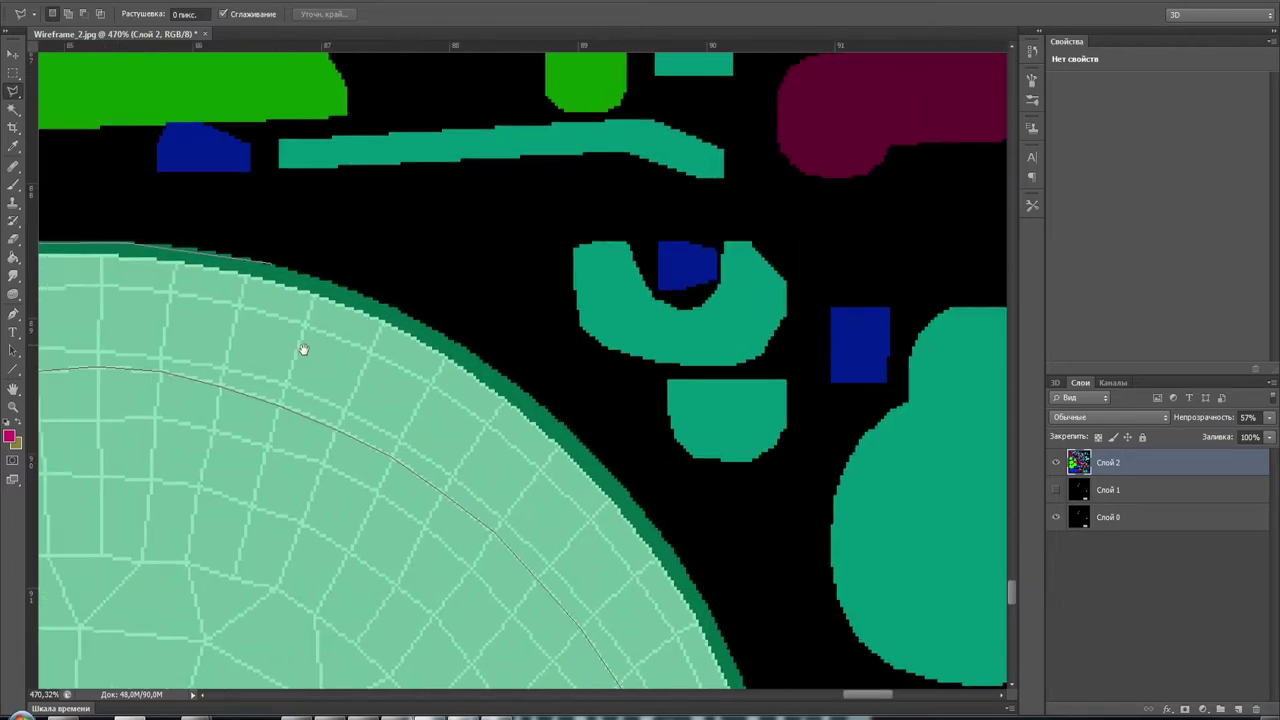
pyautogui.click(372, 318)
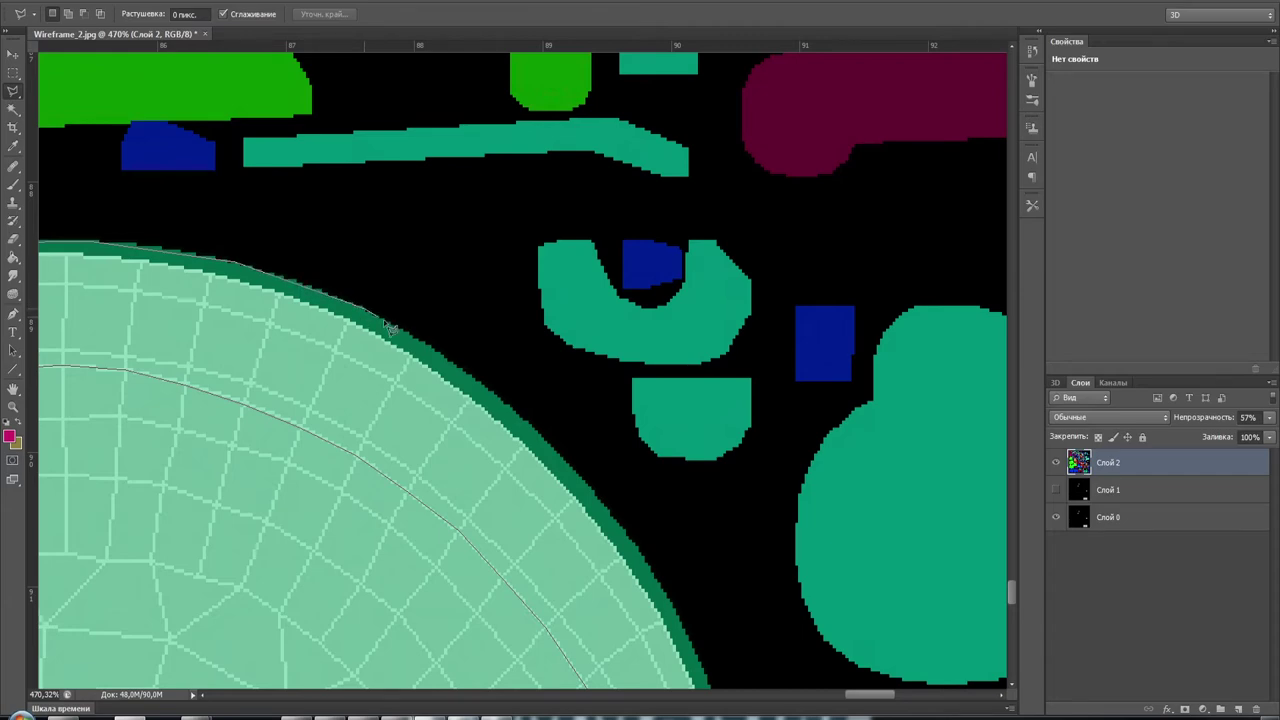
pyautogui.click(590, 488)
pyautogui.moveTo(693, 585); pyautogui.dragTo(546, 306)
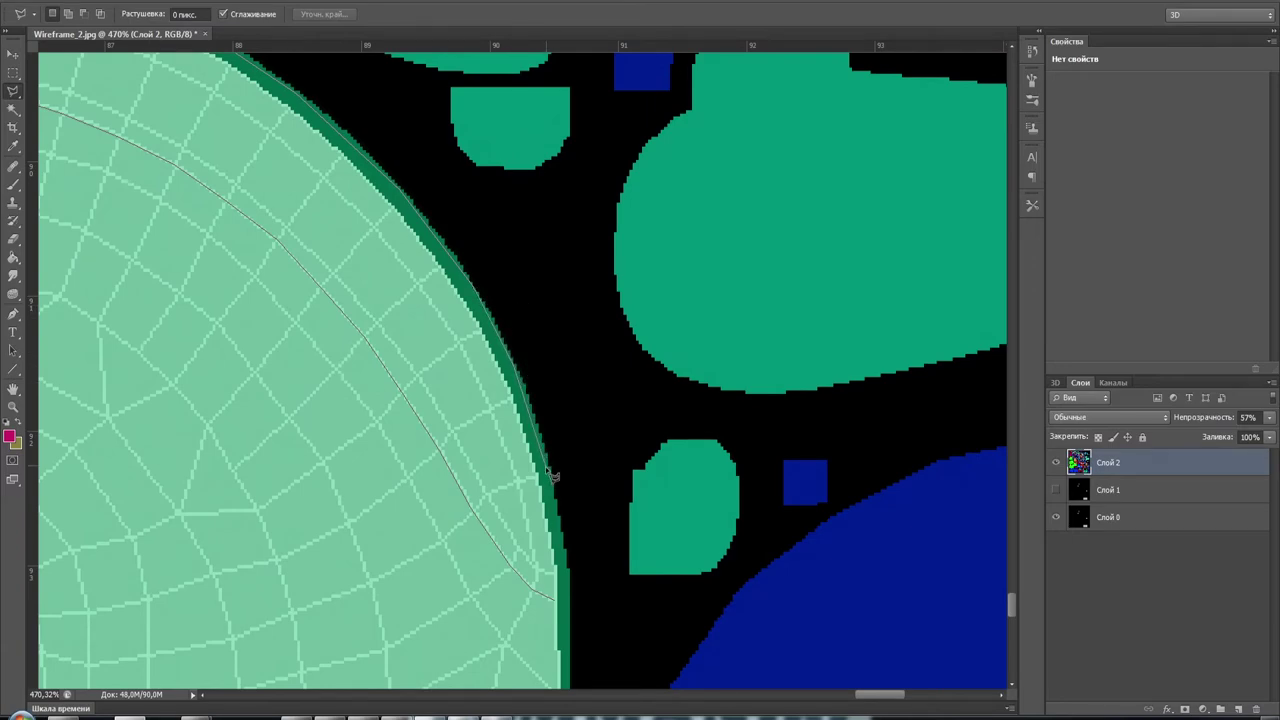
pyautogui.doubleClick(565, 610)
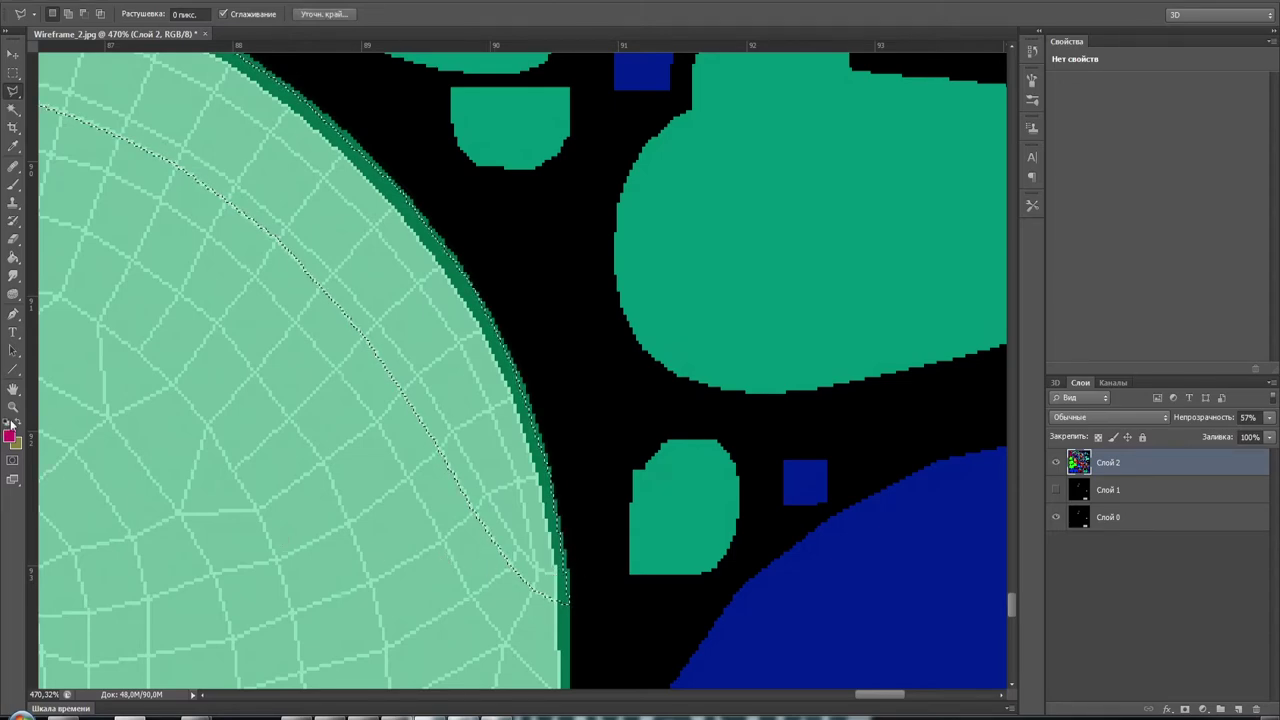
# Paint Bucket fill the selected rim band with magenta
pyautogui.click(13, 258)
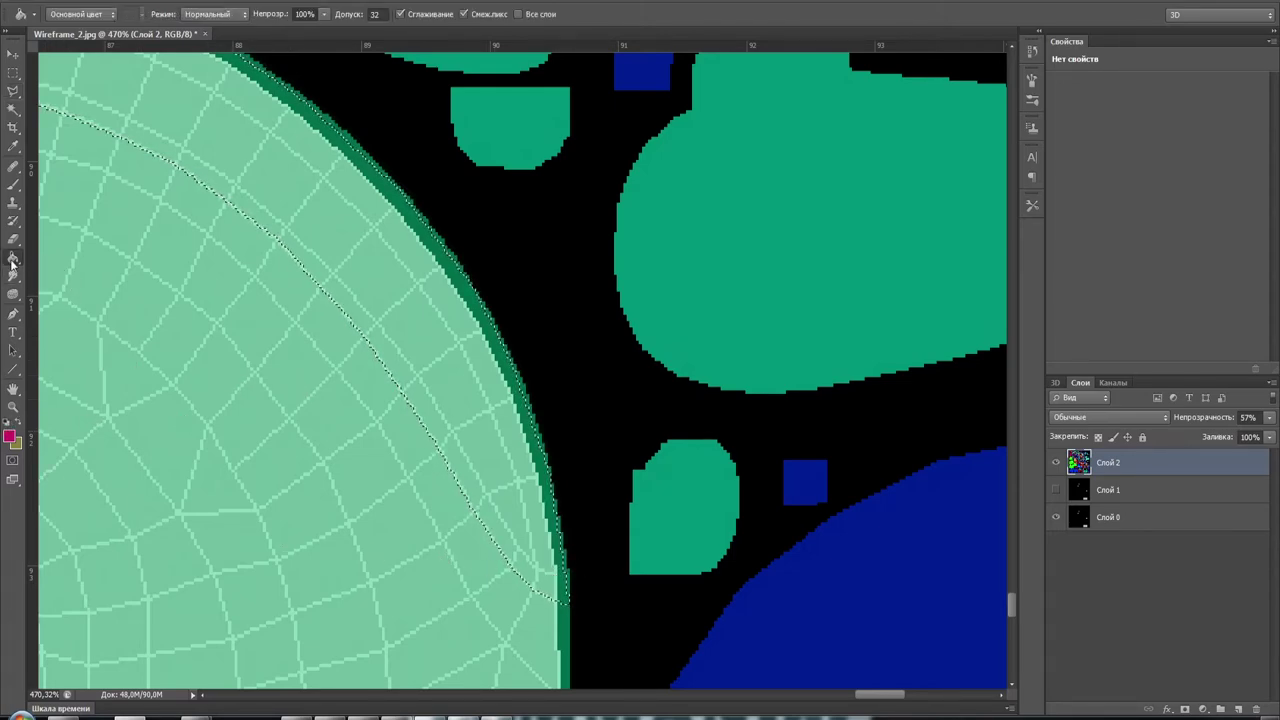
pyautogui.click(464, 405)
pyautogui.keyDown('alt'); pyautogui.scroll(-6, 437, 457); pyautogui.keyUp('alt')
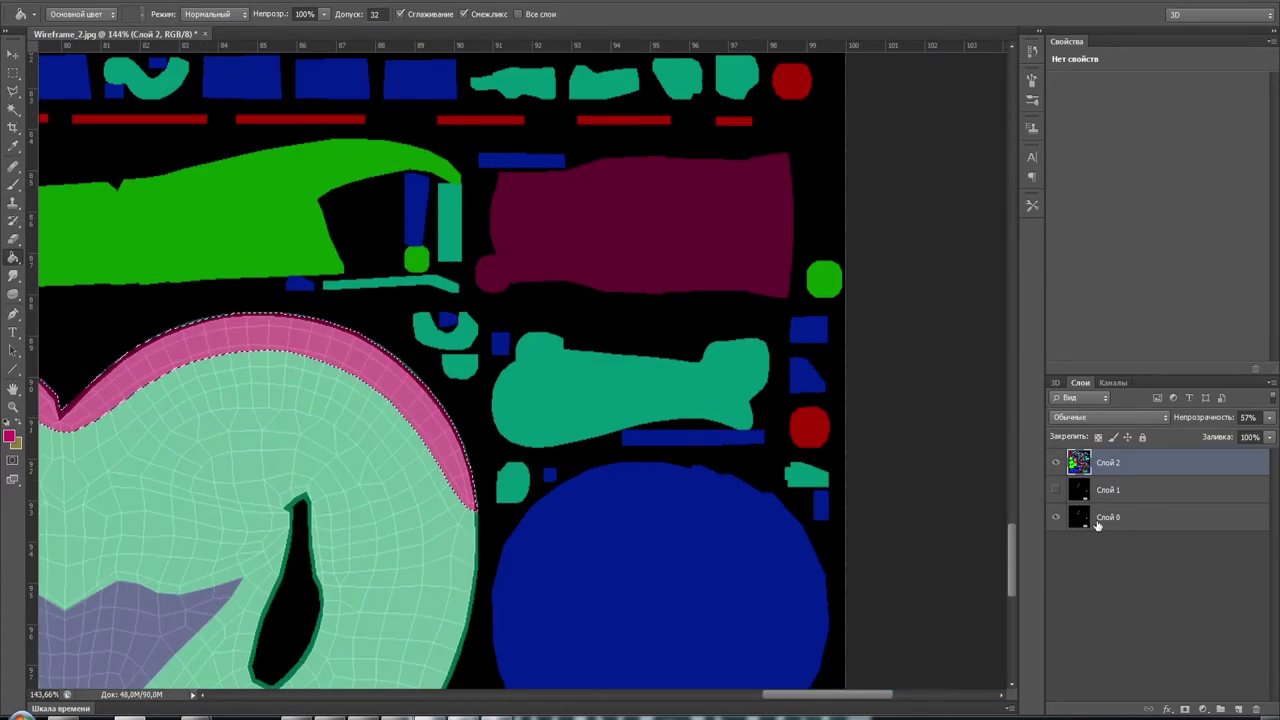
# Hide Слой 0, restore the colour layer to 100% opacity, and zoom onto the band's upper edge
pyautogui.click(1056, 517)
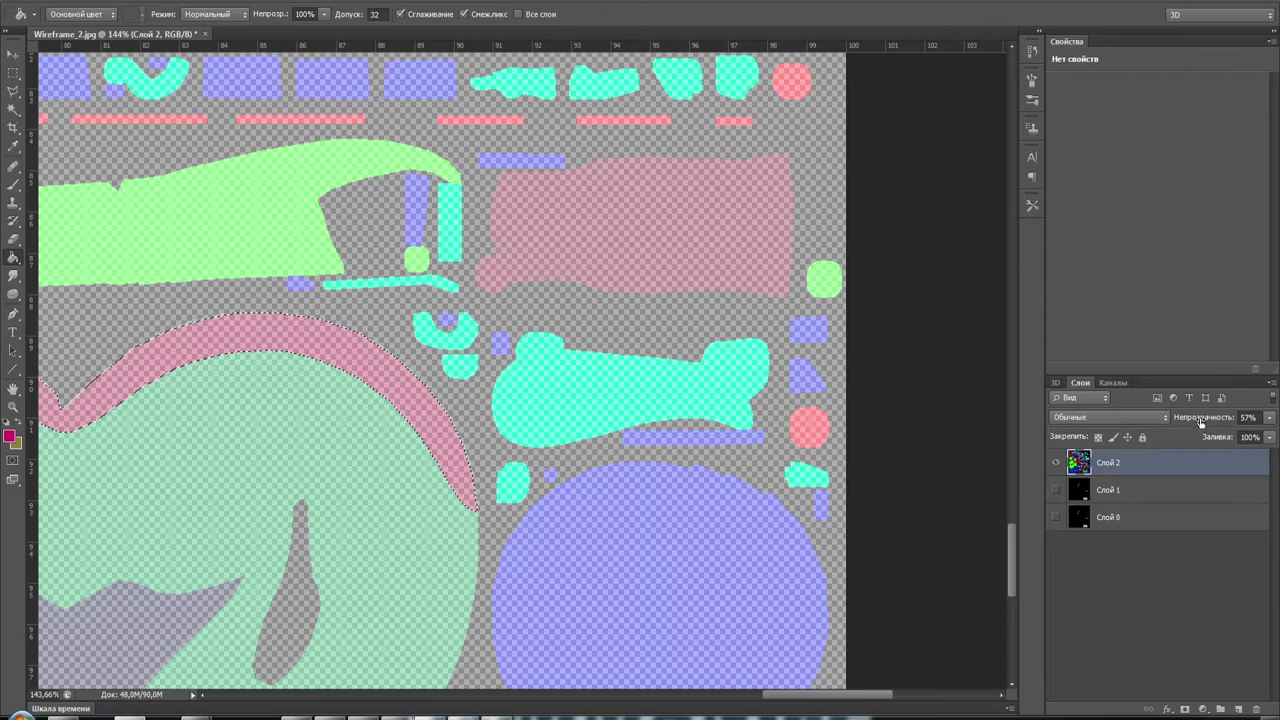
pyautogui.moveTo(1200, 424); pyautogui.dragTo(1243, 424)
pyautogui.keyDown('alt'); pyautogui.scroll(-4, 340, 470); pyautogui.keyUp('alt')
pyautogui.keyDown('alt'); pyautogui.scroll(-2, 321, 462); pyautogui.keyUp('alt')
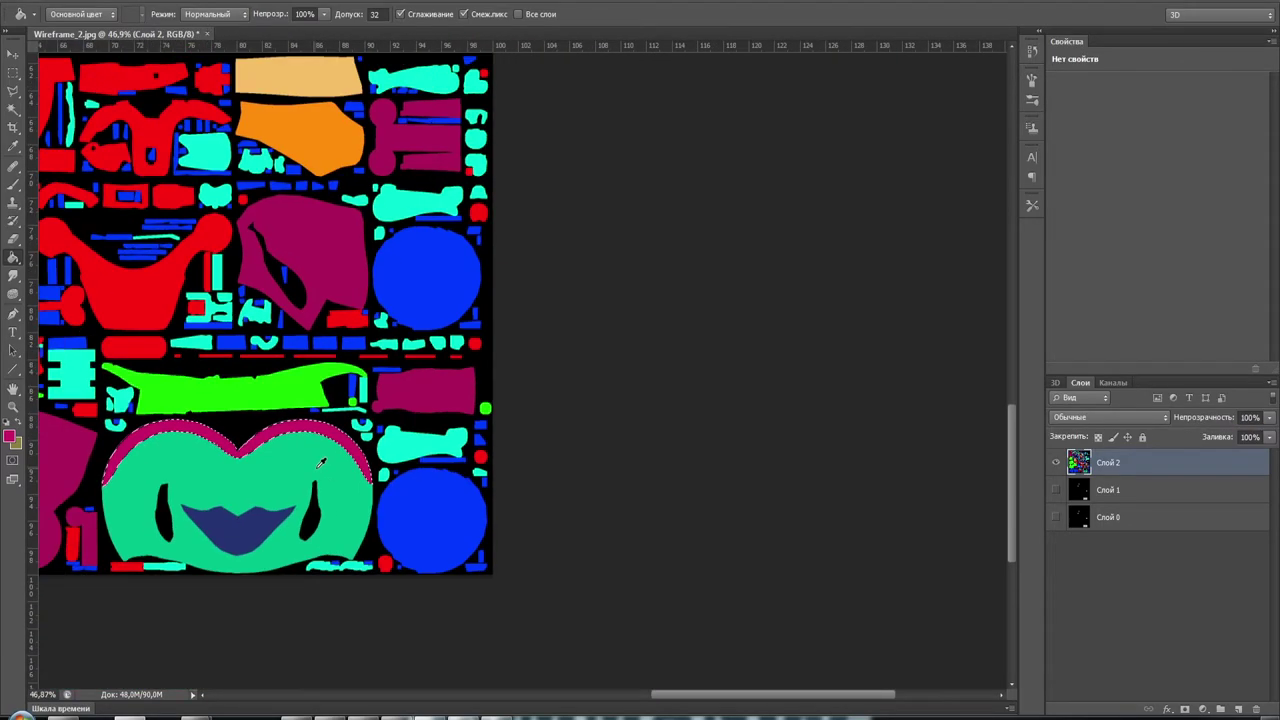
pyautogui.keyDown('alt'); pyautogui.scroll(2, 321, 462); pyautogui.keyUp('alt')
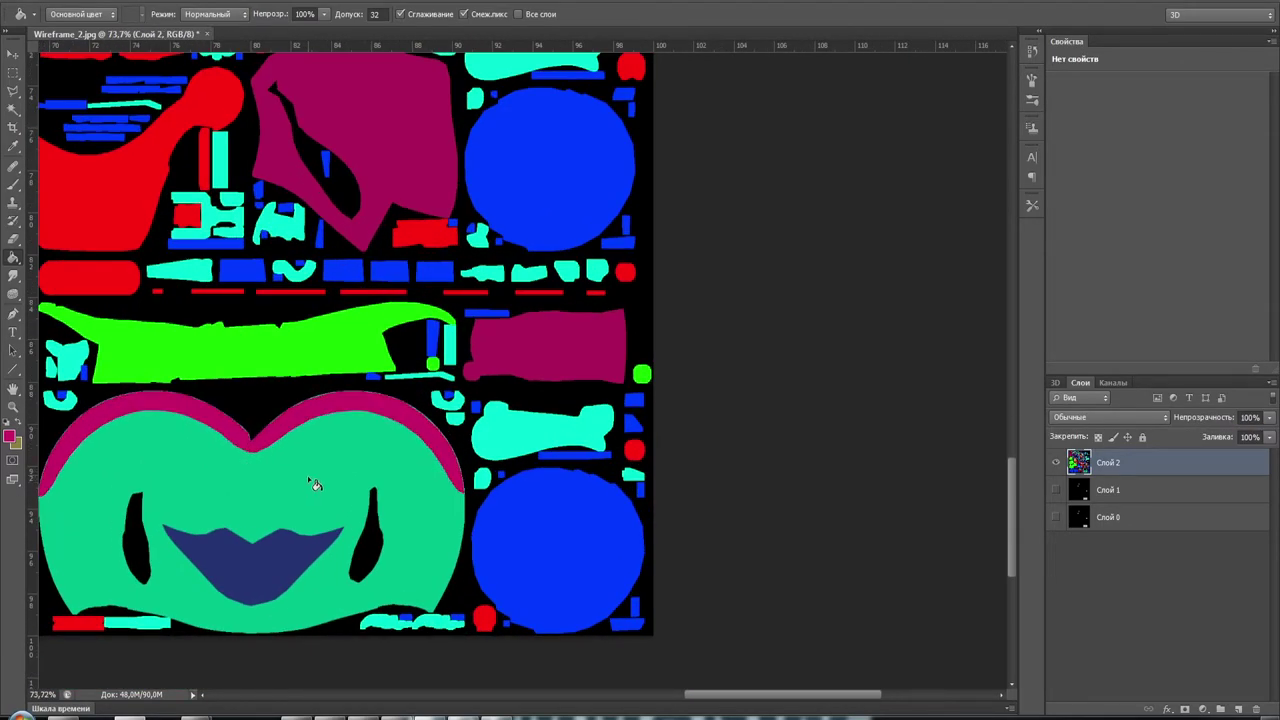
pyautogui.keyDown('alt'); pyautogui.scroll(2, 329, 428); pyautogui.keyUp('alt')
pyautogui.keyDown('alt'); pyautogui.scroll(5, 316, 398); pyautogui.keyUp('alt')
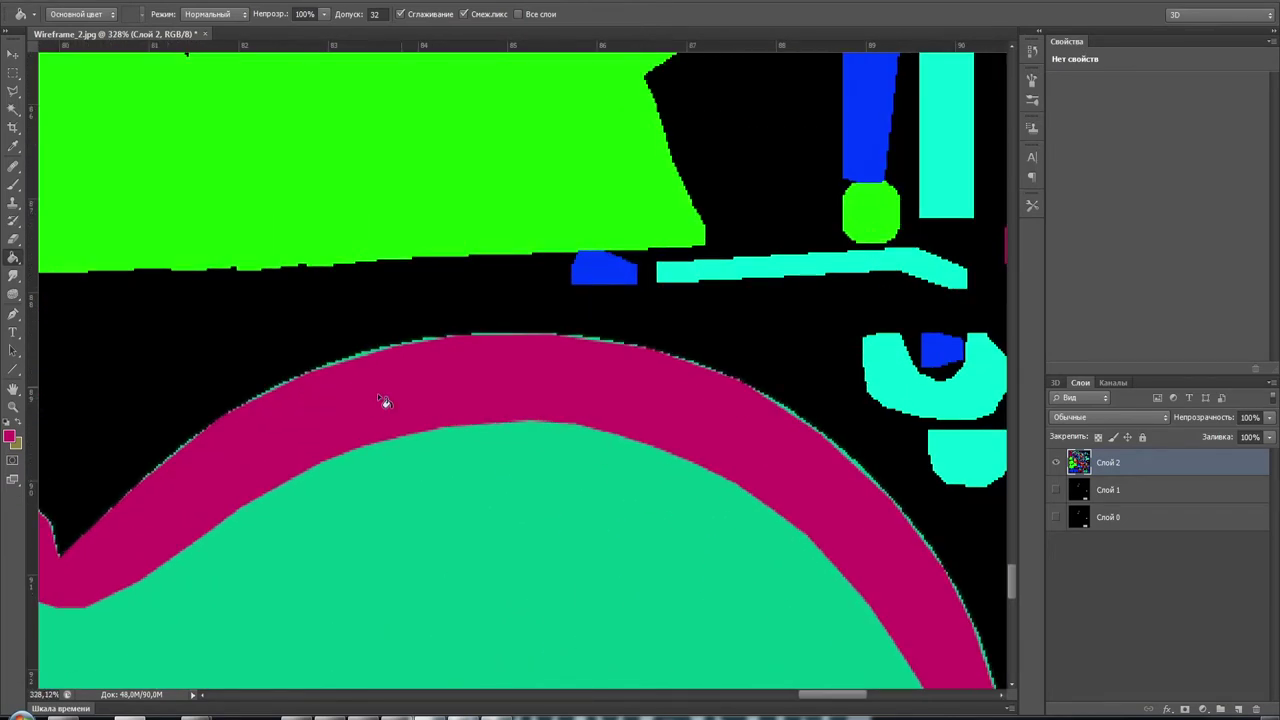
pyautogui.hscroll(-2, 395, 380)
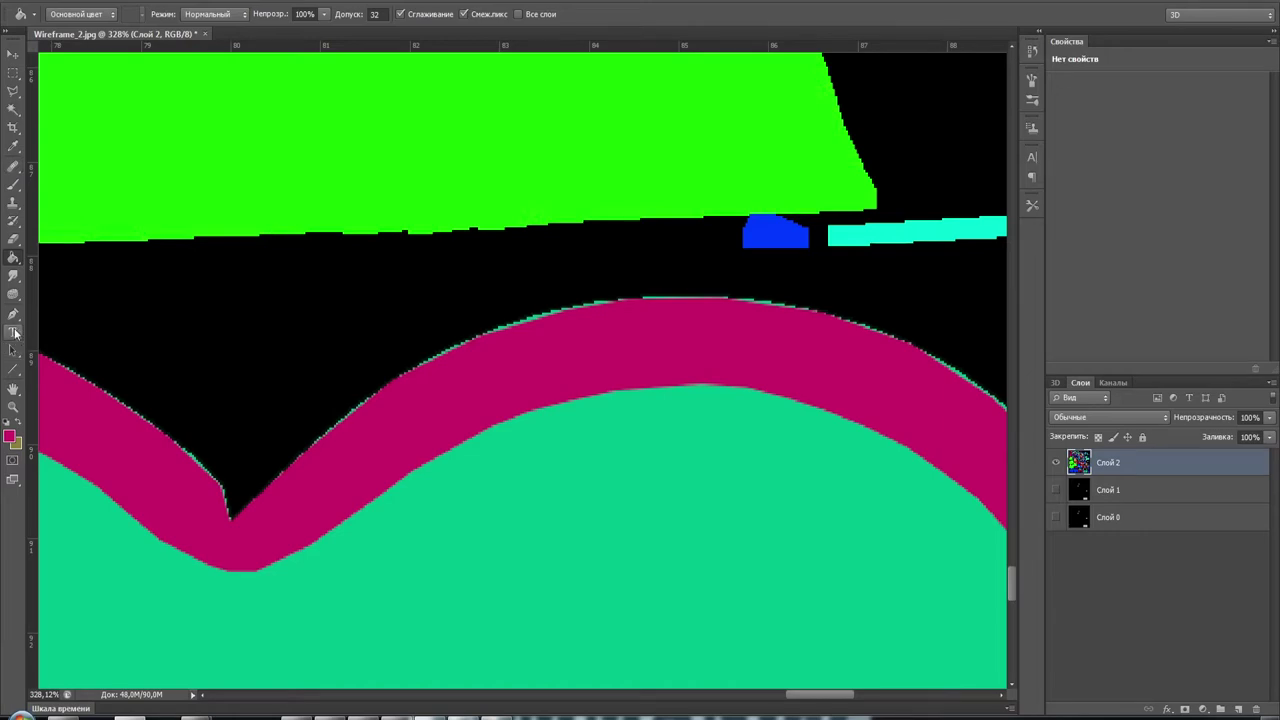
# Brush magenta at size 10 over the teal fringe along the band's top edge
pyautogui.click(14, 184)
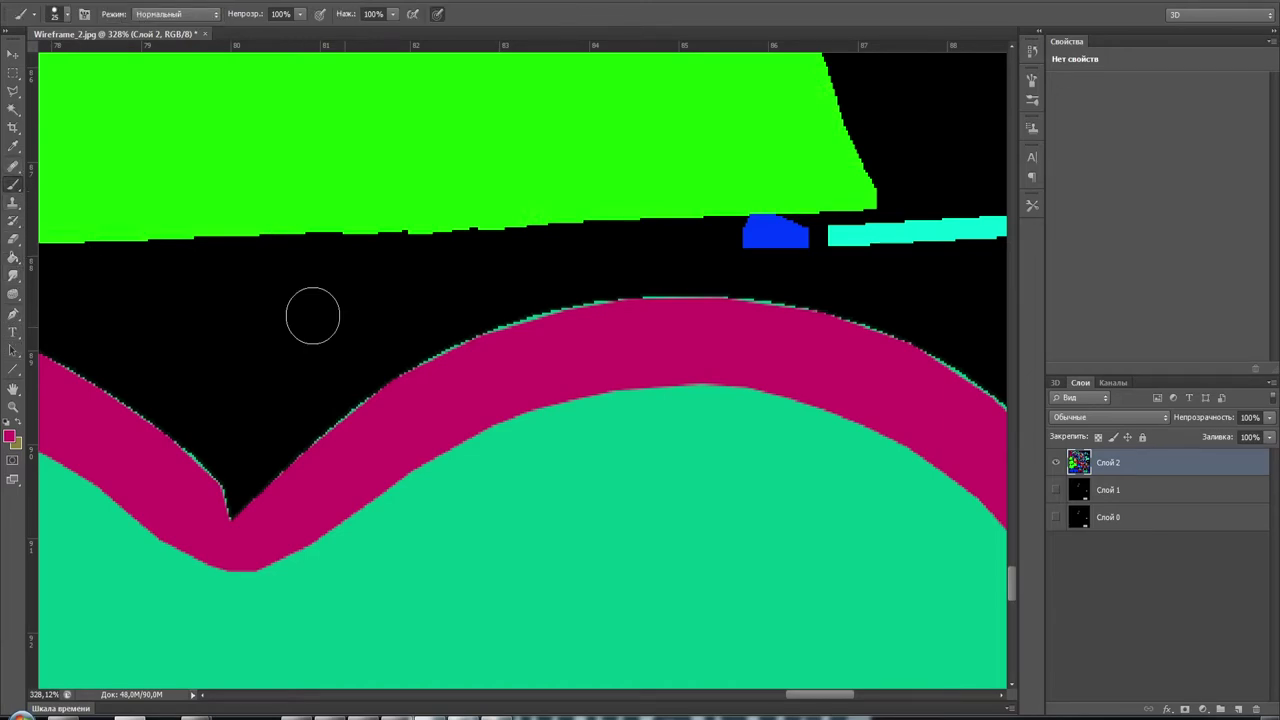
pyautogui.press('[')
pyautogui.press('[')
pyautogui.press(']')
pyautogui.click(441, 362)
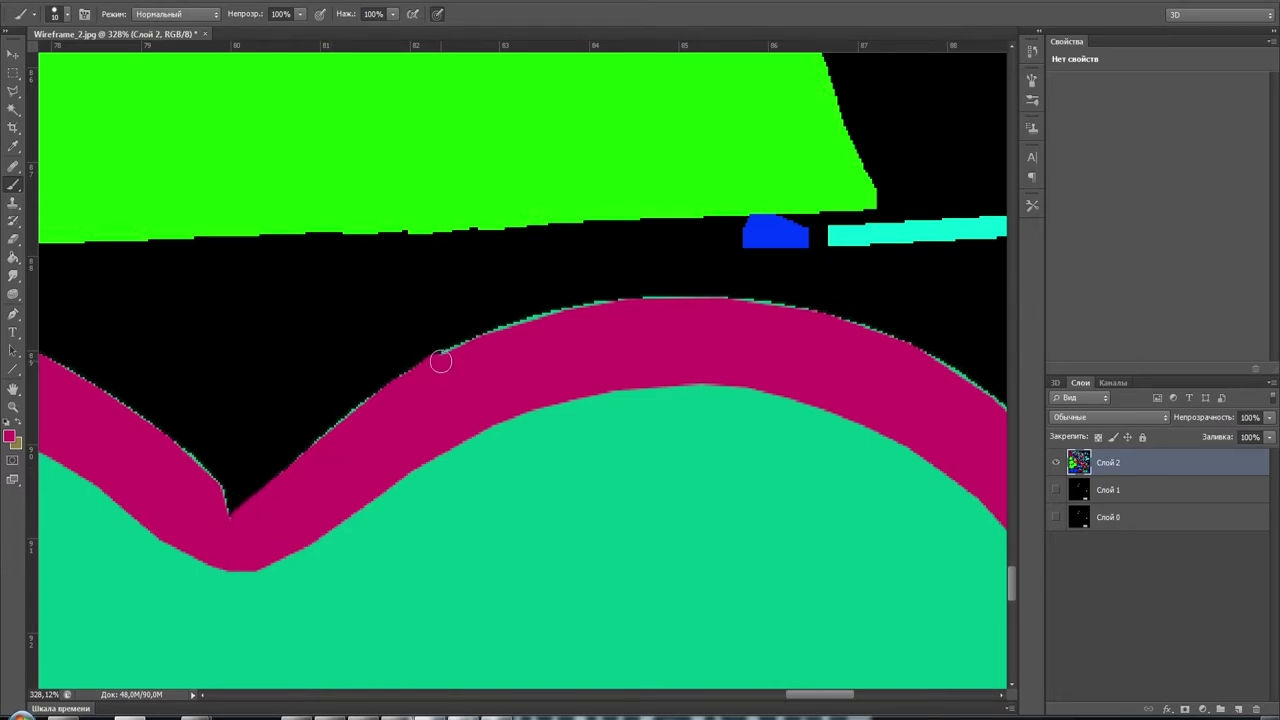
pyautogui.moveTo(441, 362)
pyautogui.mouseDown()
pyautogui.moveTo(303, 462)
pyautogui.moveTo(423, 363)
pyautogui.moveTo(603, 306)
pyautogui.moveTo(674, 303)
pyautogui.mouseUp()
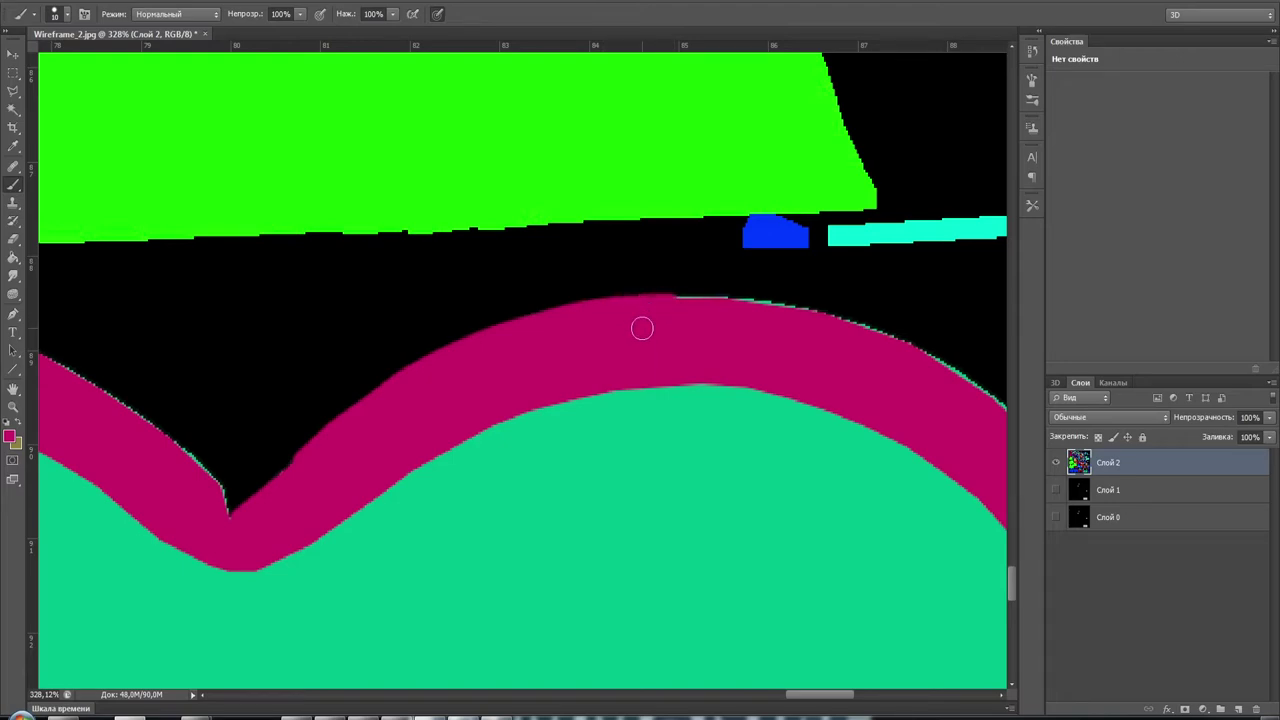
# With a hard round brush preset, paint over remaining teal fringes along the band's right, lower and left edges
pyautogui.click(67, 14)
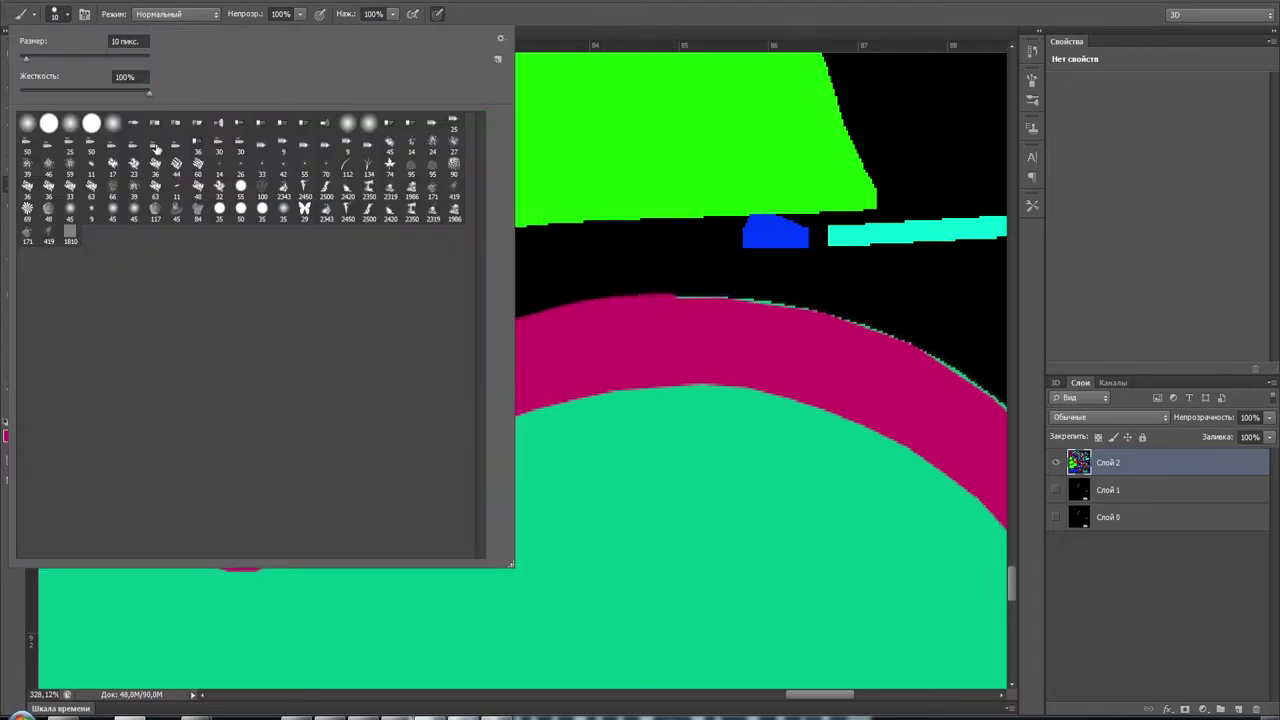
pyautogui.doubleClick(48, 123)
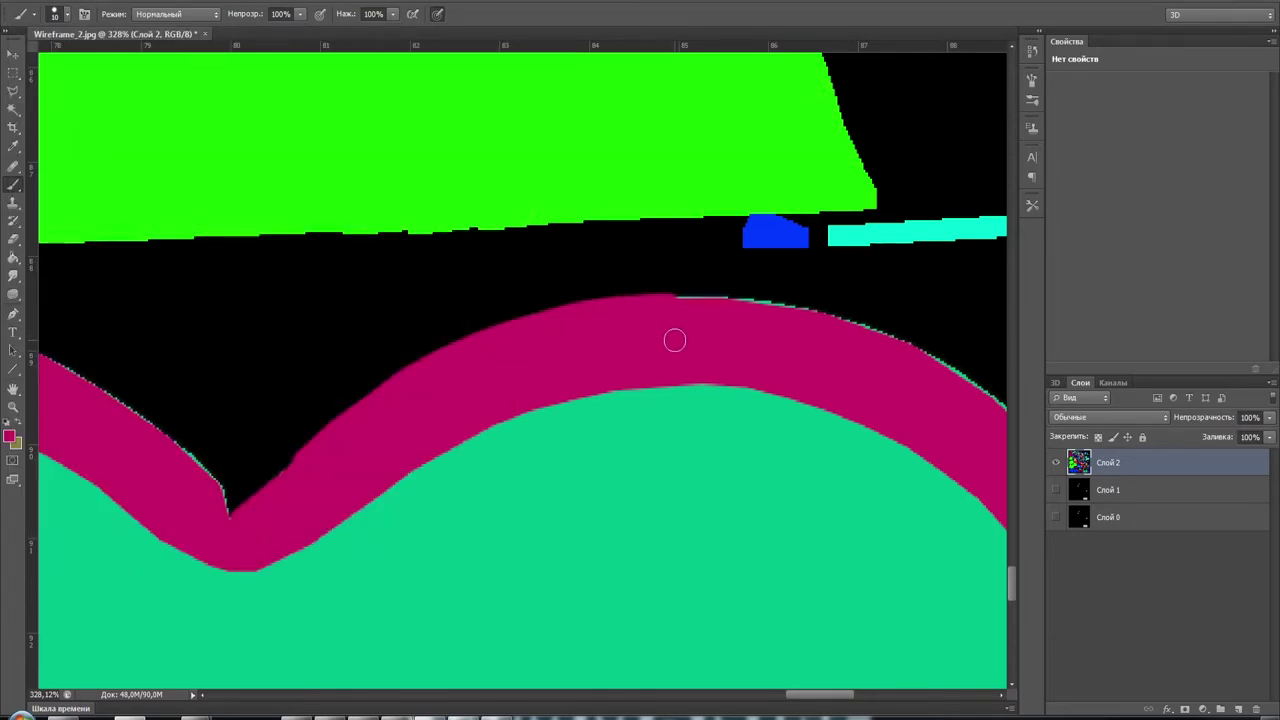
pyautogui.moveTo(739, 342); pyautogui.dragTo(250, 334)
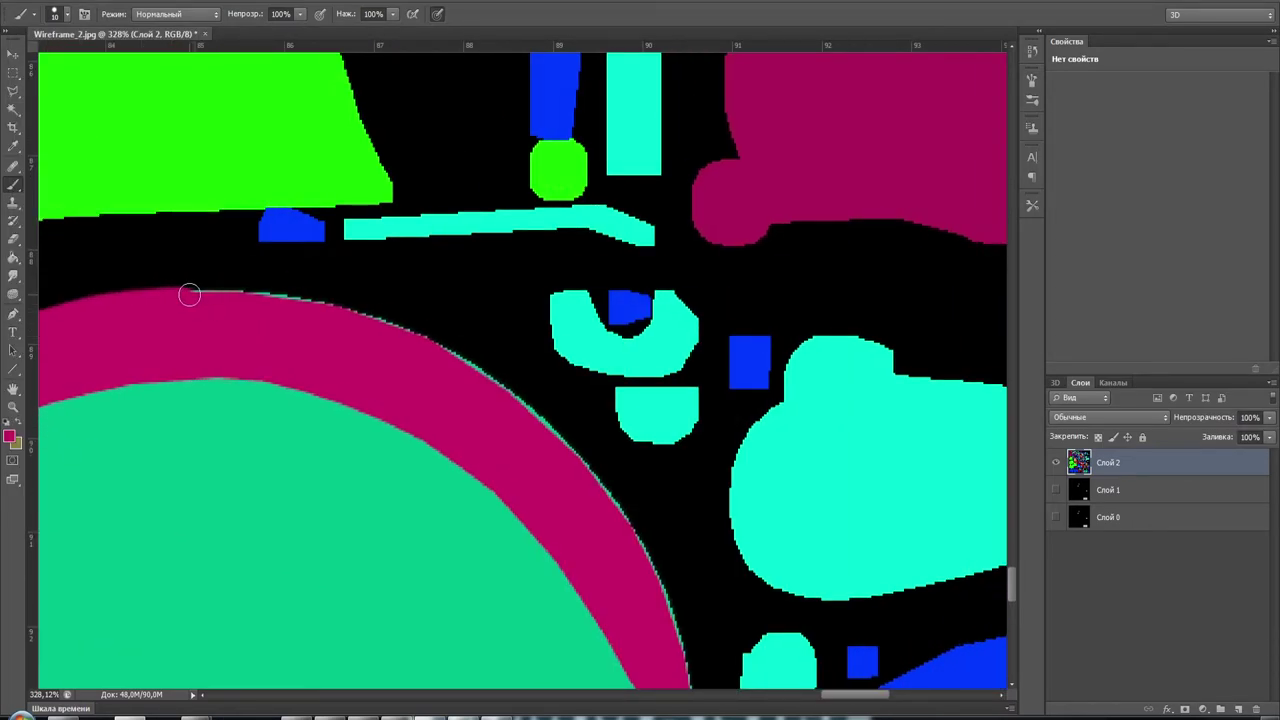
pyautogui.moveTo(190, 291)
pyautogui.mouseDown()
pyautogui.moveTo(311, 305)
pyautogui.moveTo(469, 366)
pyautogui.moveTo(566, 443)
pyautogui.moveTo(606, 502)
pyautogui.mouseUp()
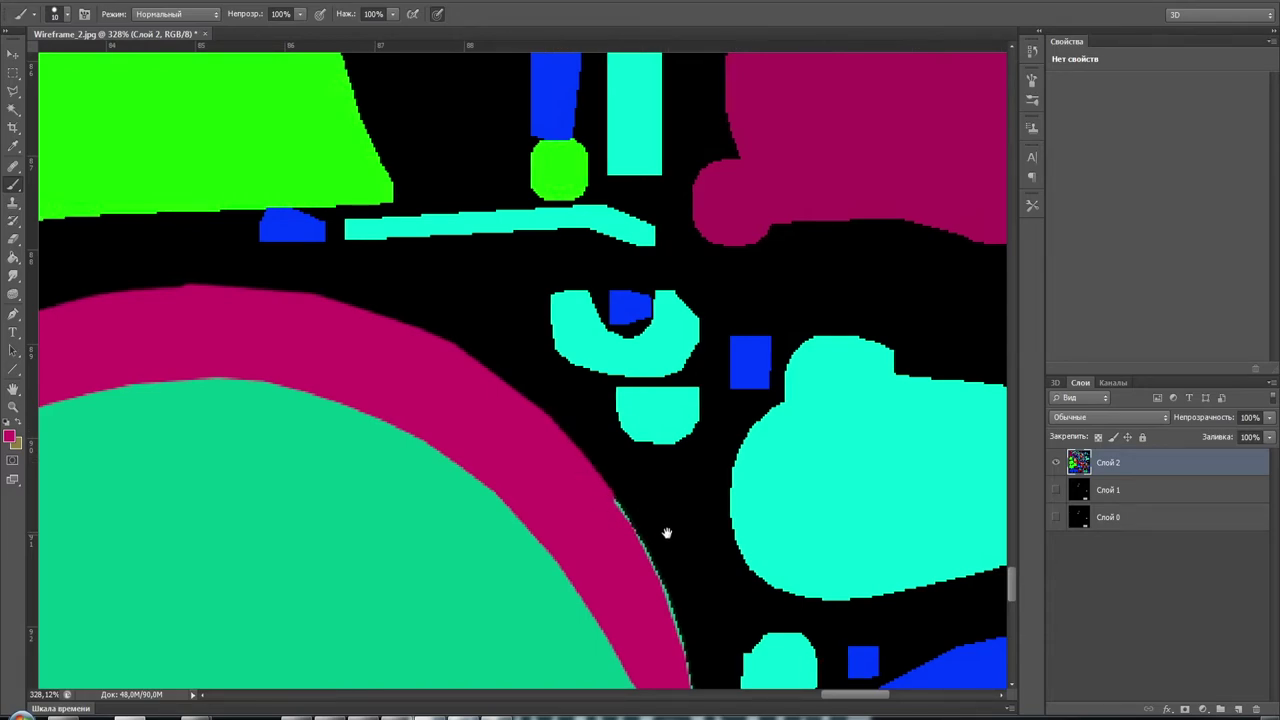
pyautogui.moveTo(666, 531); pyautogui.dragTo(417, 363)
pyautogui.keyDown('shift'); pyautogui.click(404, 420); pyautogui.keyUp('shift')
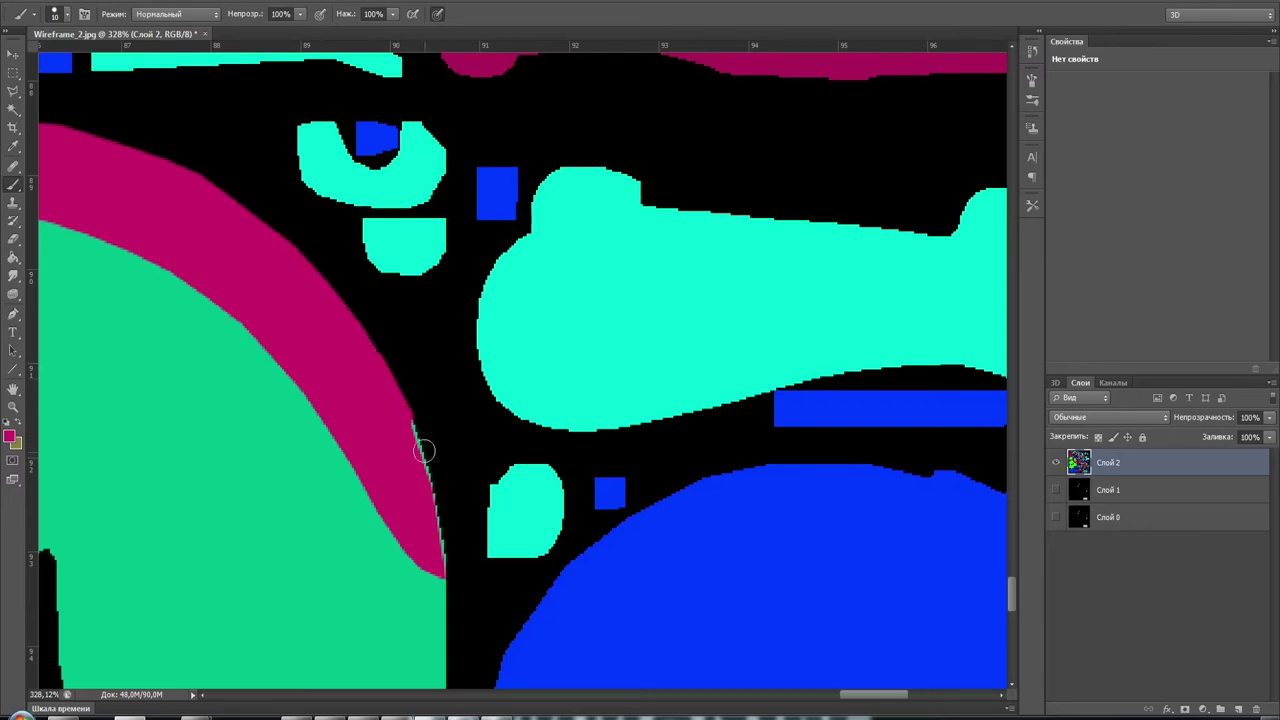
pyautogui.keyDown('shift'); pyautogui.click(433, 494); pyautogui.keyUp('shift')
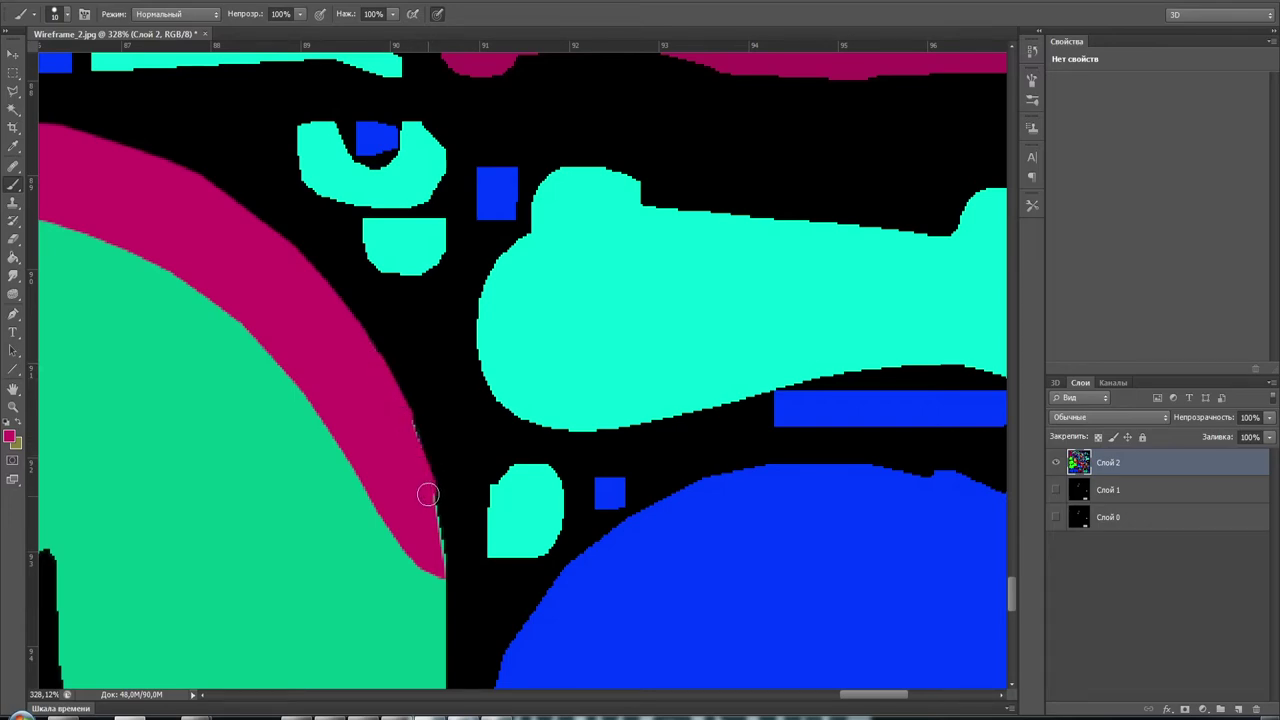
pyautogui.keyDown('shift'); pyautogui.click(441, 566); pyautogui.keyUp('shift')
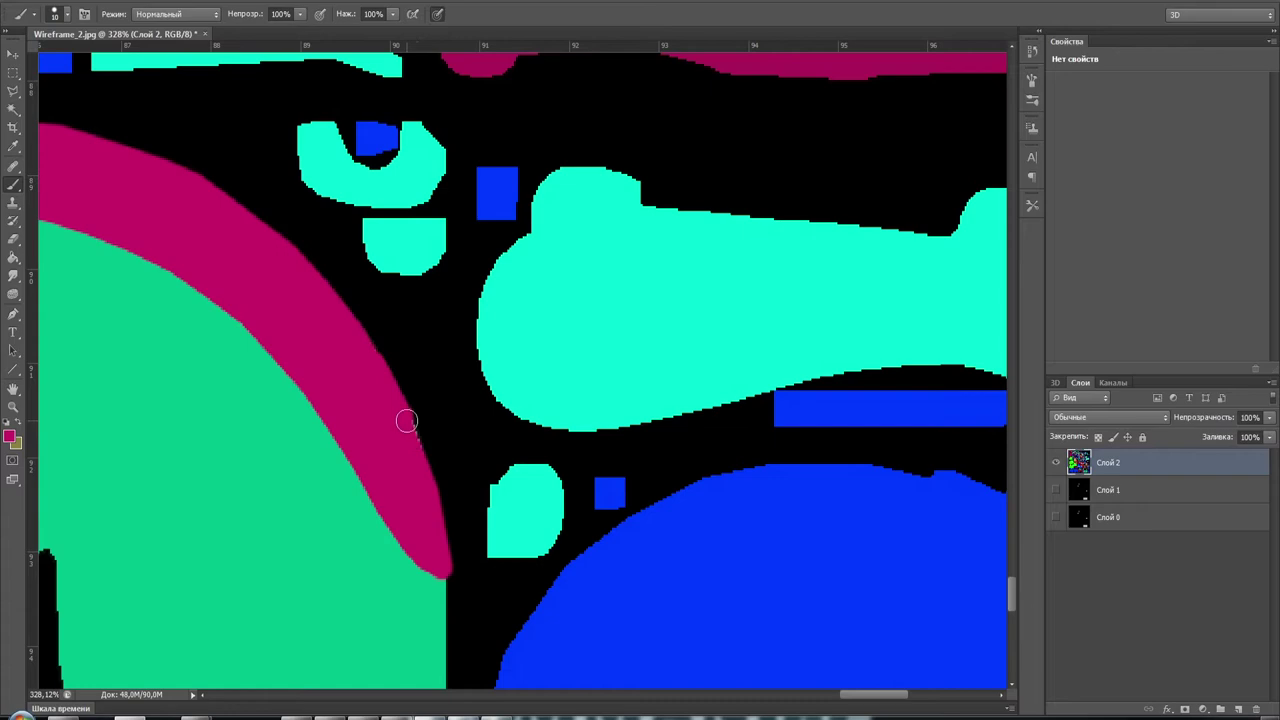
pyautogui.moveTo(305, 373)
pyautogui.mouseDown()
pyautogui.moveTo(552, 423)
pyautogui.moveTo(677, 374)
pyautogui.mouseUp()
pyautogui.moveTo(550, 463)
pyautogui.mouseDown()
pyautogui.moveTo(520, 409)
pyautogui.moveTo(374, 314)
pyautogui.moveTo(291, 271)
pyautogui.moveTo(150, 243)
pyautogui.moveTo(605, 381)
pyautogui.moveTo(503, 351)
pyautogui.moveTo(346, 387)
pyautogui.moveTo(223, 451)
pyautogui.moveTo(157, 534)
pyautogui.moveTo(546, 343)
pyautogui.moveTo(497, 346)
pyautogui.moveTo(433, 459)
pyautogui.mouseUp()
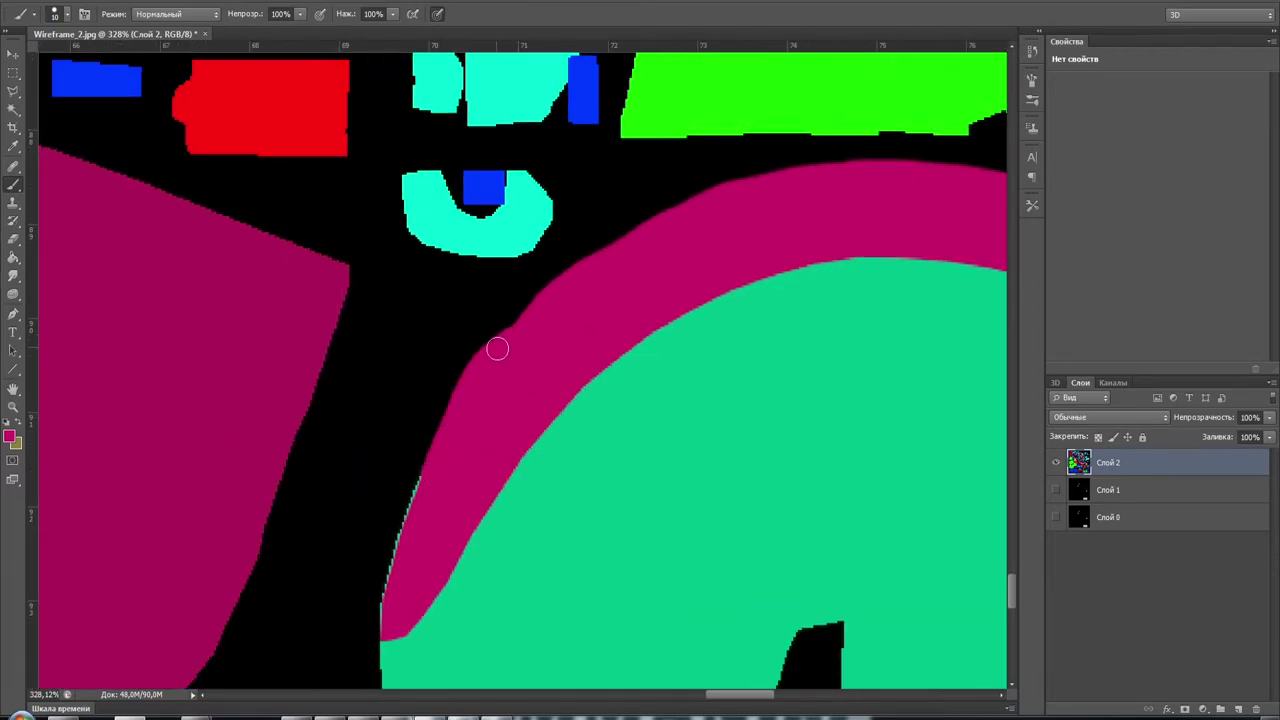
pyautogui.moveTo(477, 411)
pyautogui.mouseDown()
pyautogui.moveTo(574, 294)
pyautogui.moveTo(503, 434)
pyautogui.moveTo(497, 477)
pyautogui.mouseUp()
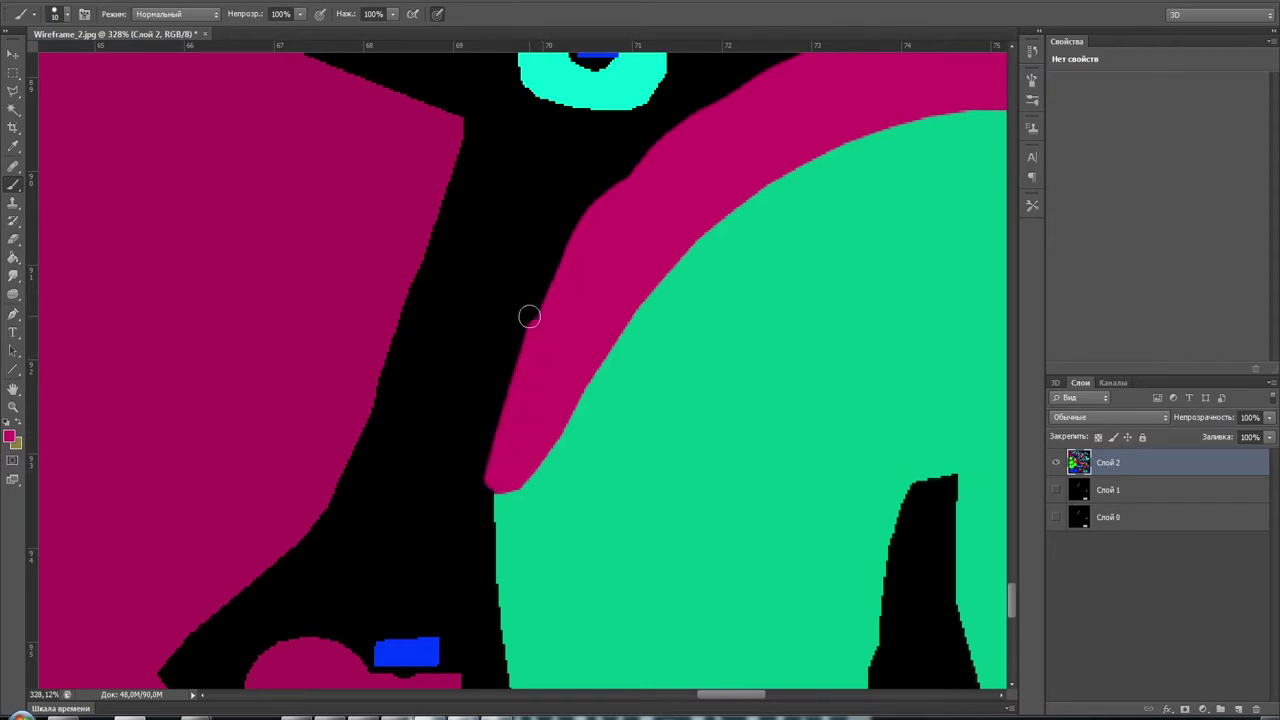
pyautogui.keyDown('alt'); pyautogui.scroll(-4, 543, 382); pyautogui.keyUp('alt')
pyautogui.keyDown('alt'); pyautogui.scroll(-5, 549, 387); pyautogui.keyUp('alt')
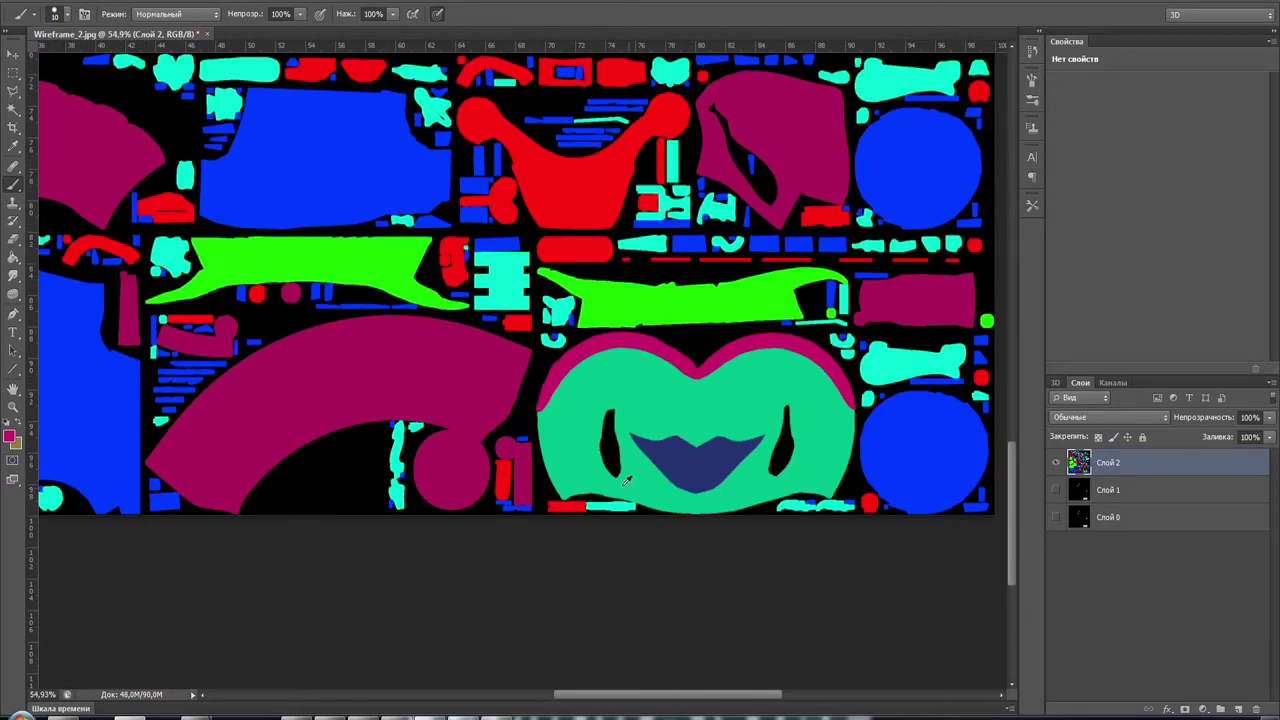
# Save the colour map as a JPEG replacing Material ID.jpg, accepting the default JPEG options
pyautogui.moveTo(745, 505)
pyautogui.mouseDown()
pyautogui.moveTo(677, 627)
pyautogui.moveTo(533, 481)
pyautogui.moveTo(400, 375)
pyautogui.moveTo(595, 367)
pyautogui.mouseUp()
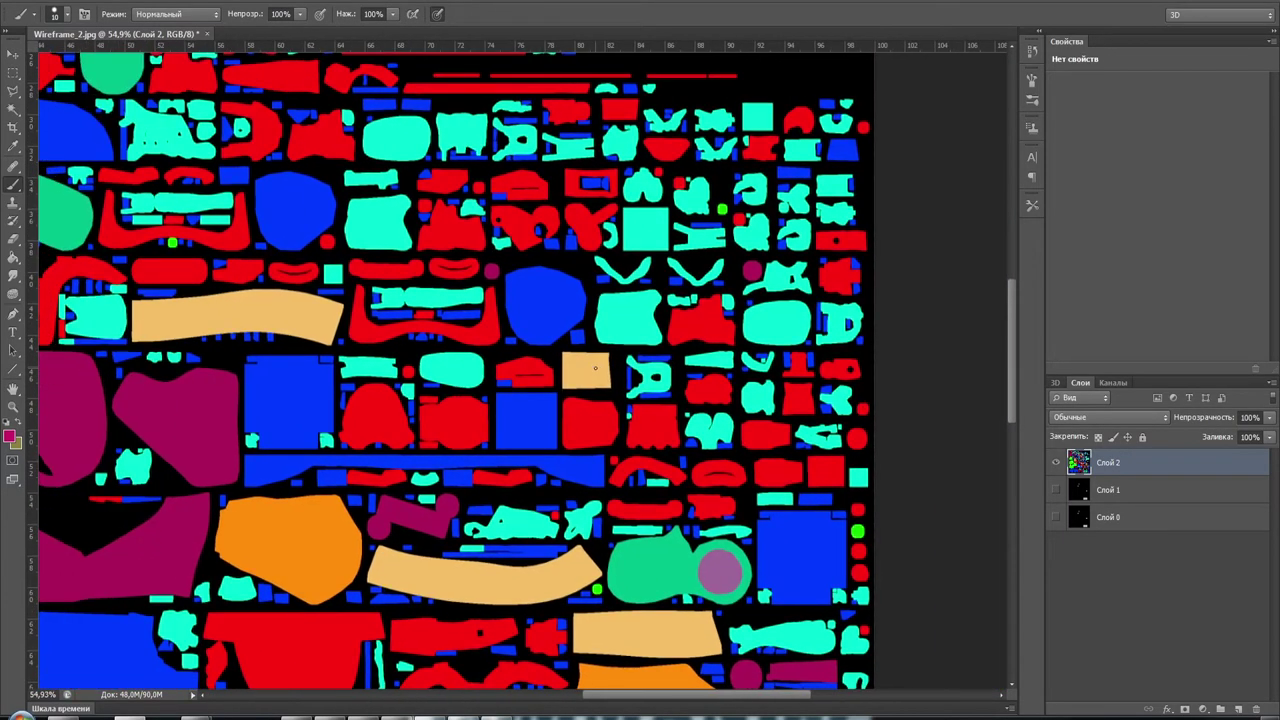
pyautogui.hotkey('ctrl', 'shift', 's')
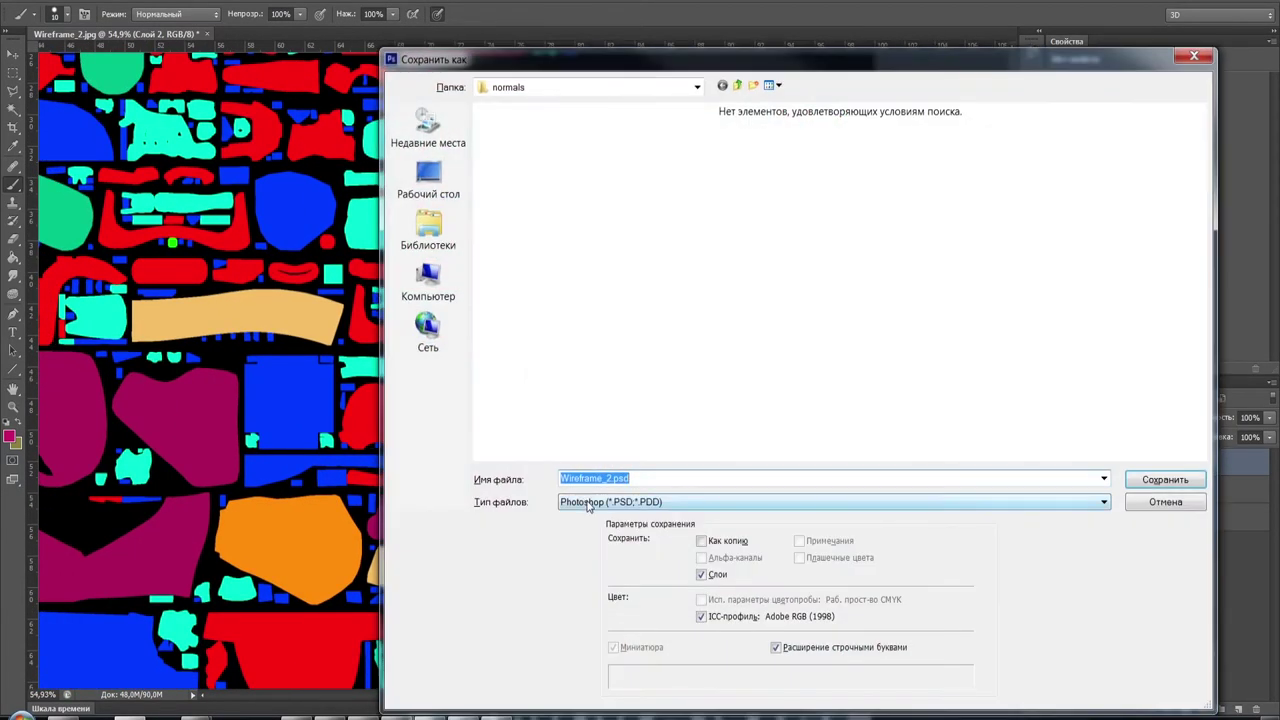
pyautogui.click(589, 502)
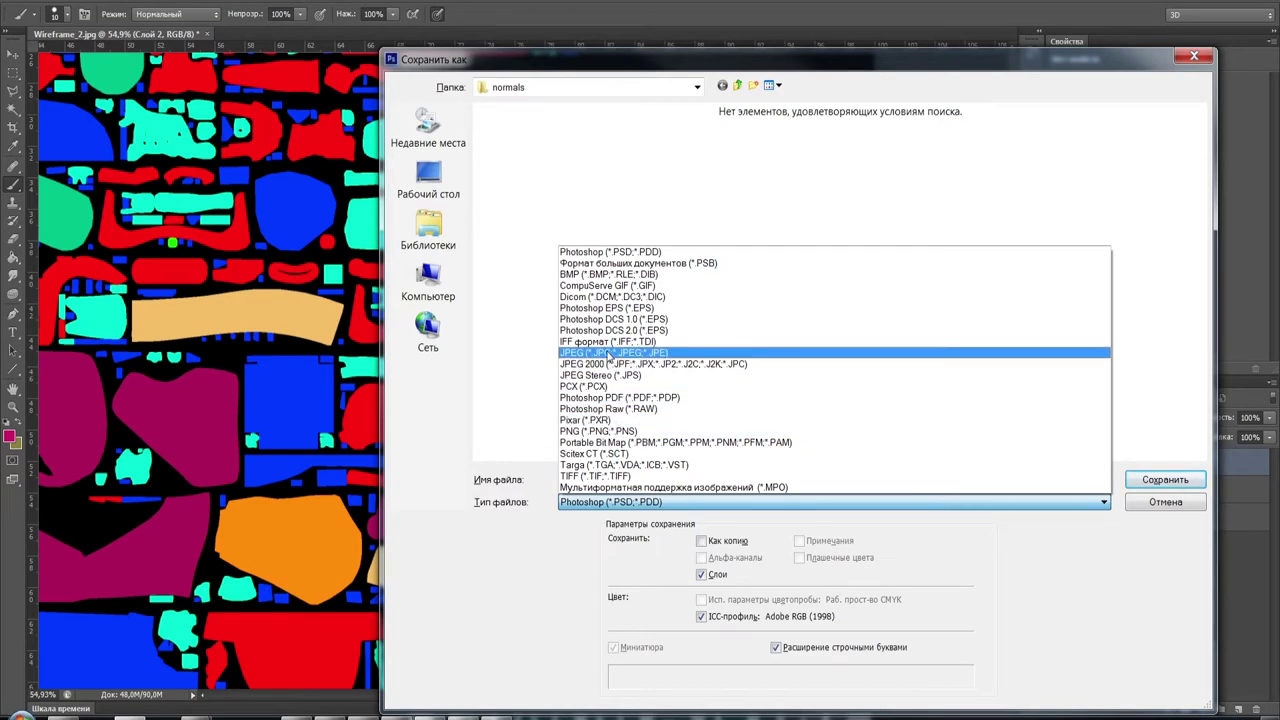
pyautogui.click(609, 355)
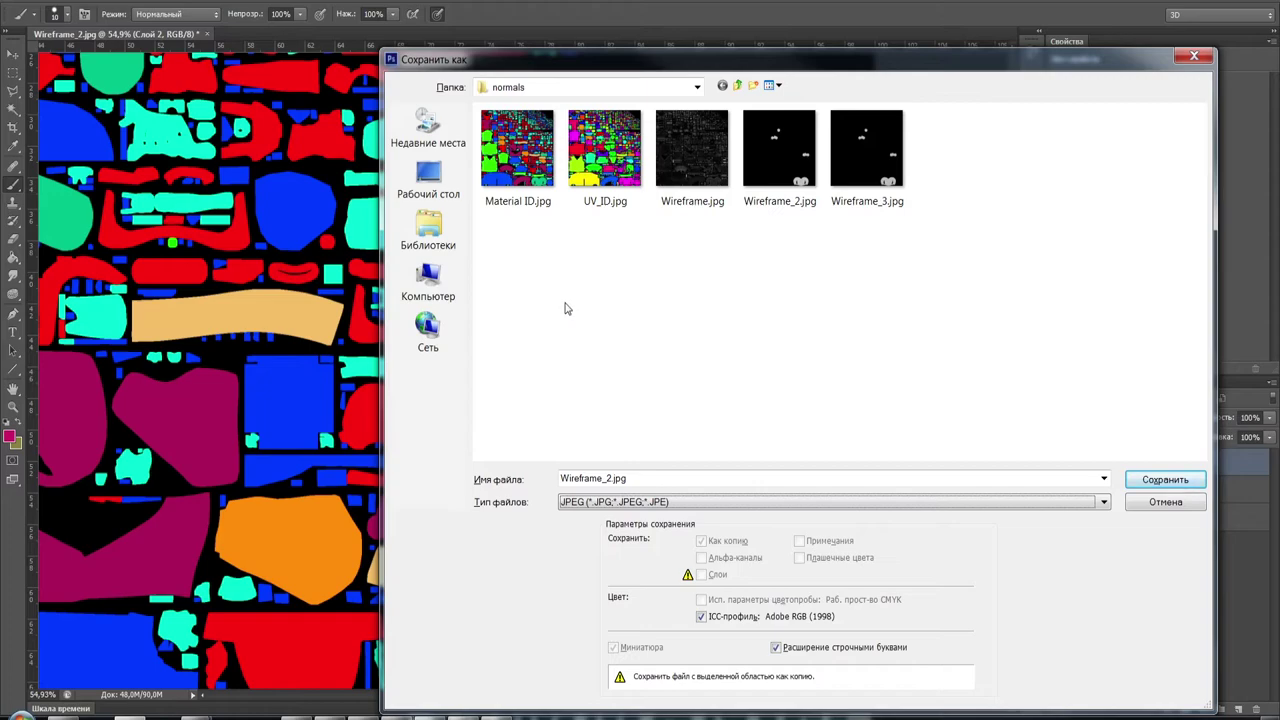
pyautogui.click(528, 158)
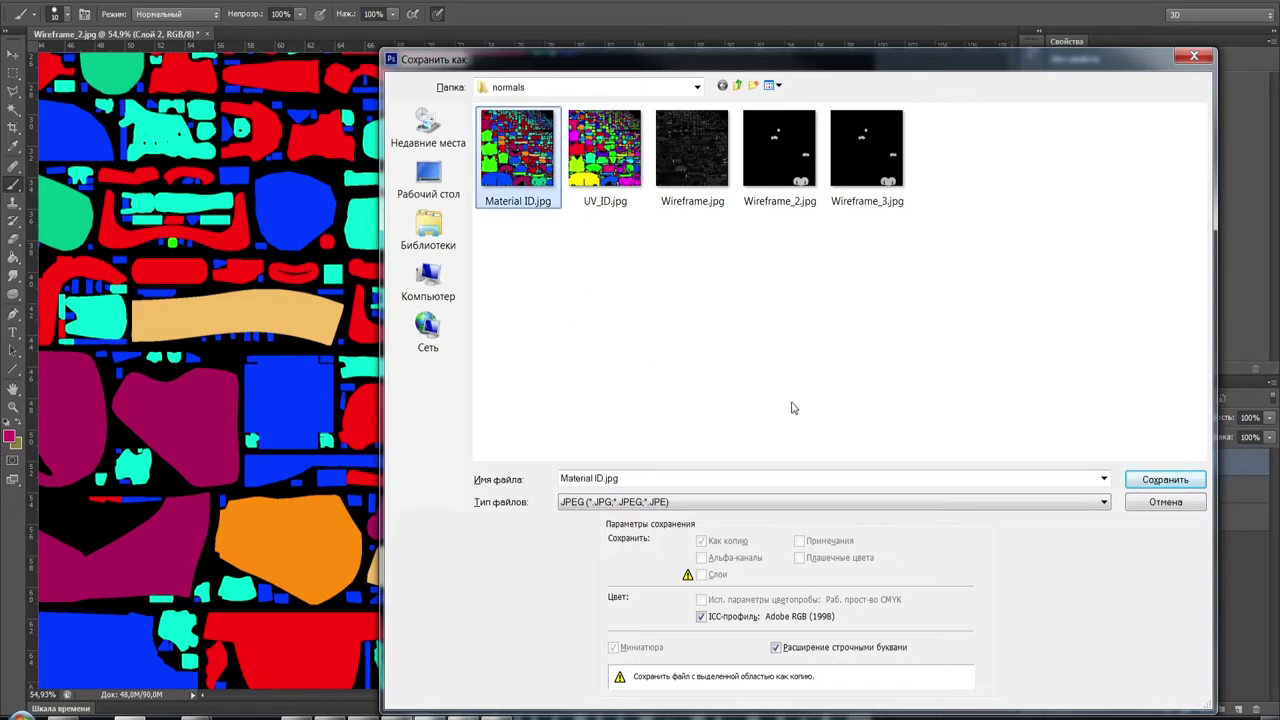
pyautogui.click(1185, 486)
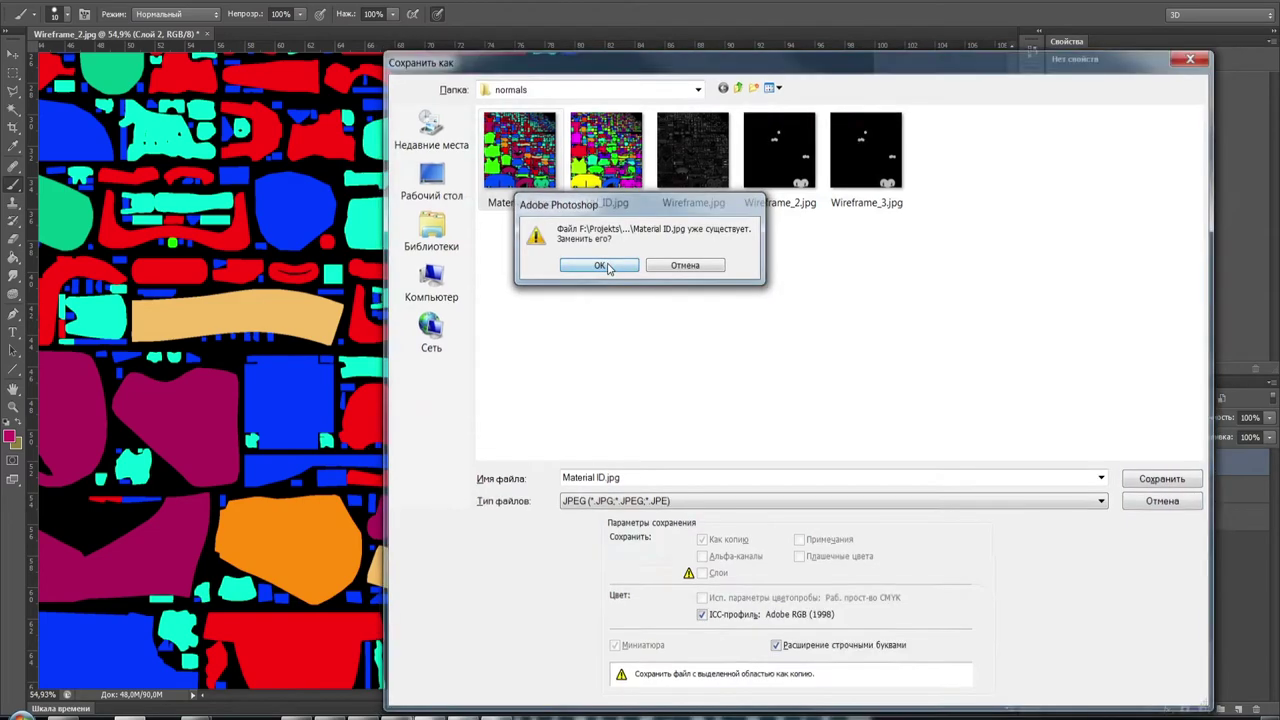
pyautogui.click(607, 267)
pyautogui.click(866, 167)
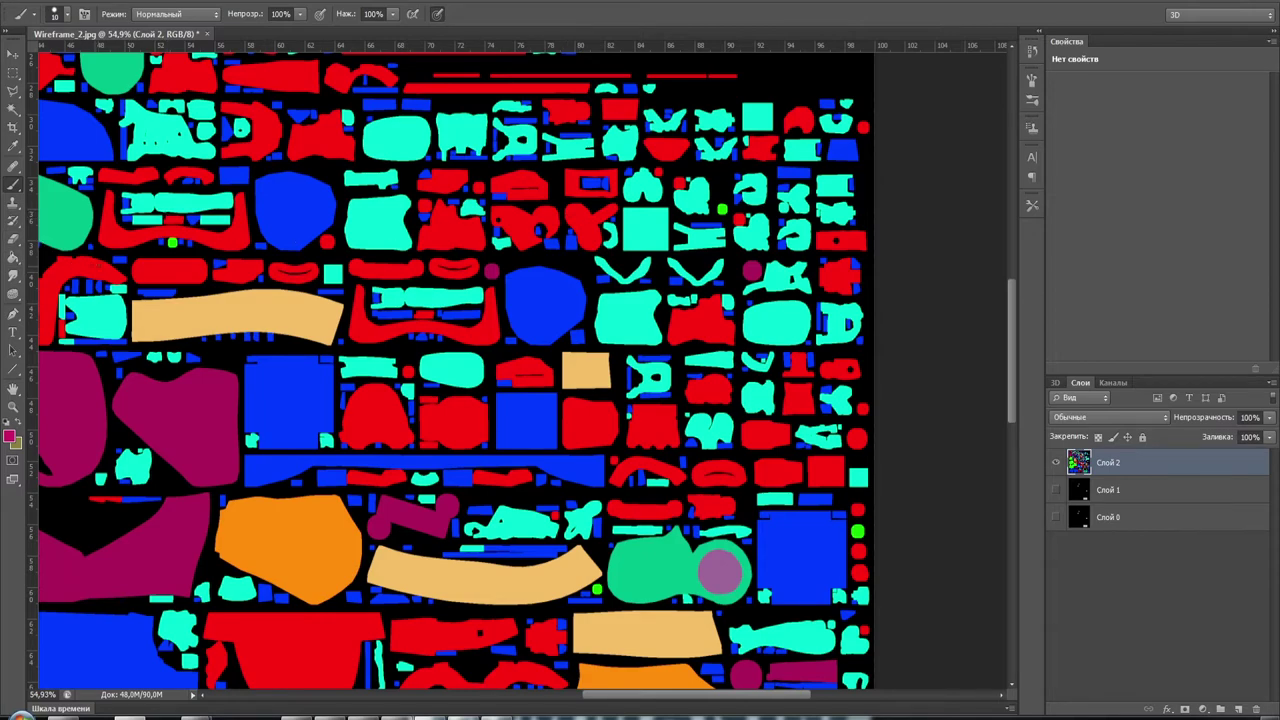
pyautogui.keyDown('alt'); pyautogui.scroll(-2, 757, 318); pyautogui.keyUp('alt')
pyautogui.keyDown('alt'); pyautogui.scroll(-3, 757, 318); pyautogui.keyUp('alt')
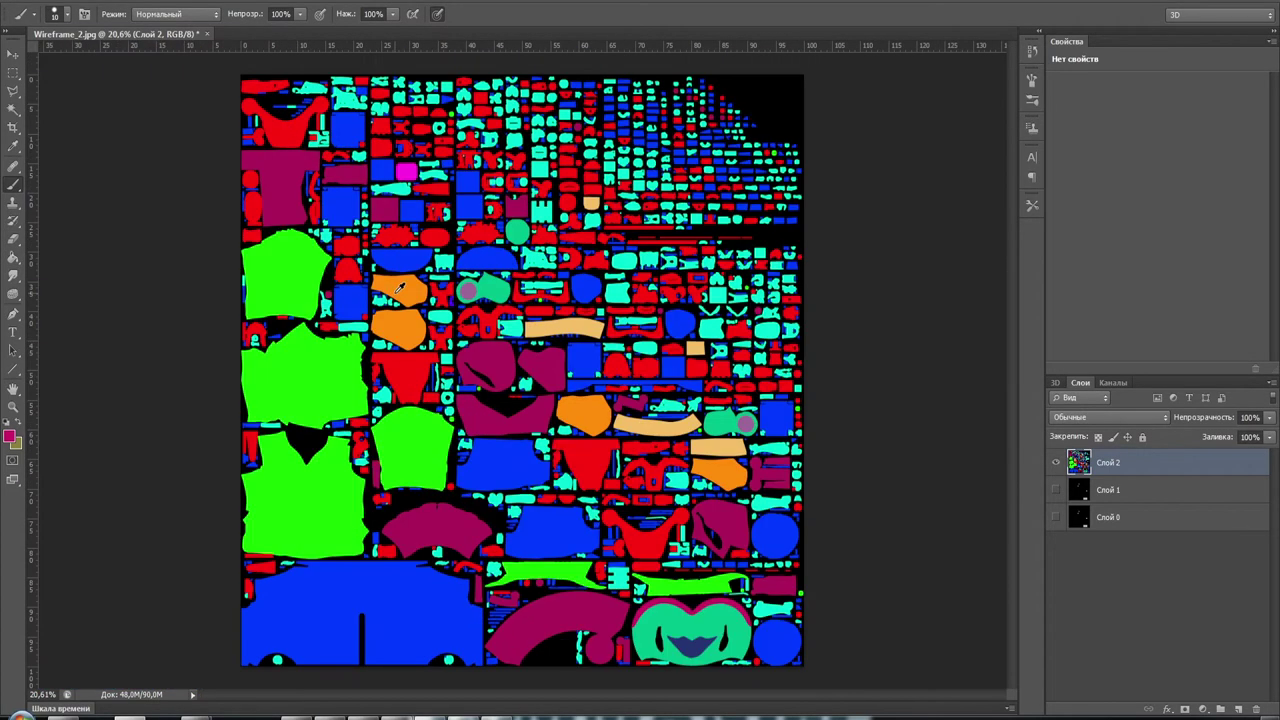
pyautogui.keyDown('alt'); pyautogui.scroll(-2, 757, 318); pyautogui.keyUp('alt')
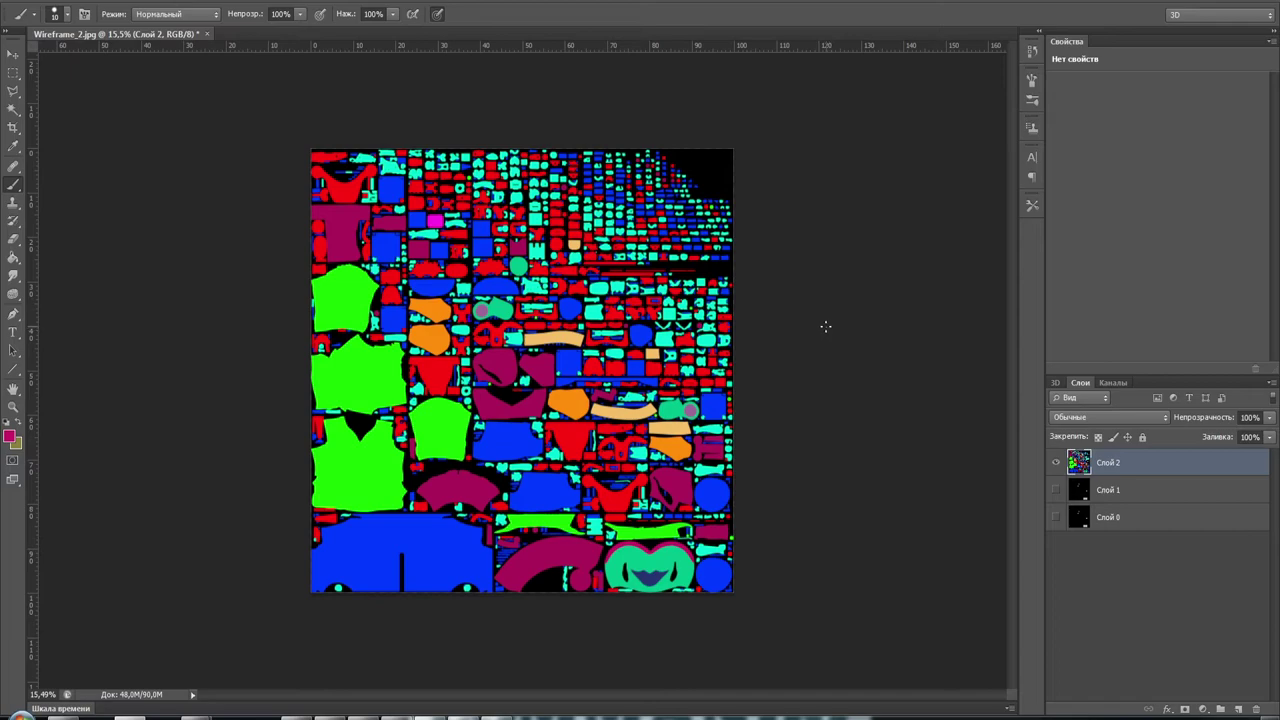
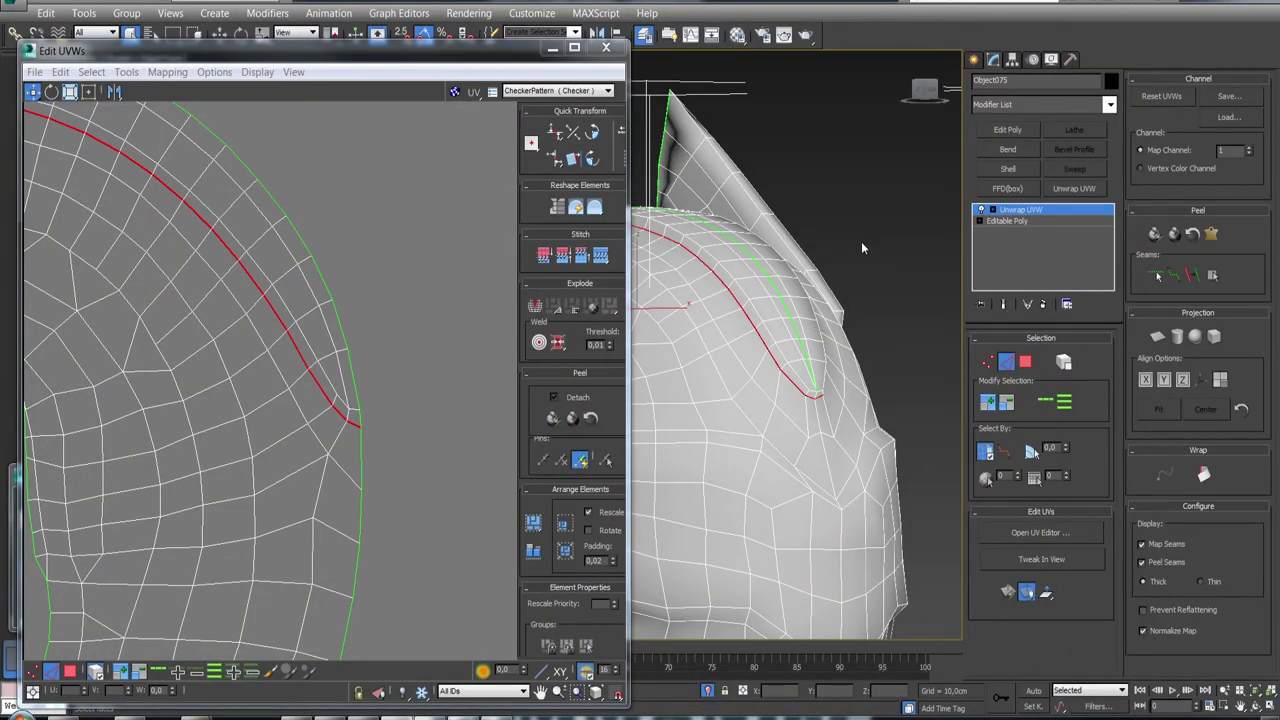
# Deselect the red seam edges, orbit the helmet to a front view, and close Edit UVWs
pyautogui.click(894, 245)
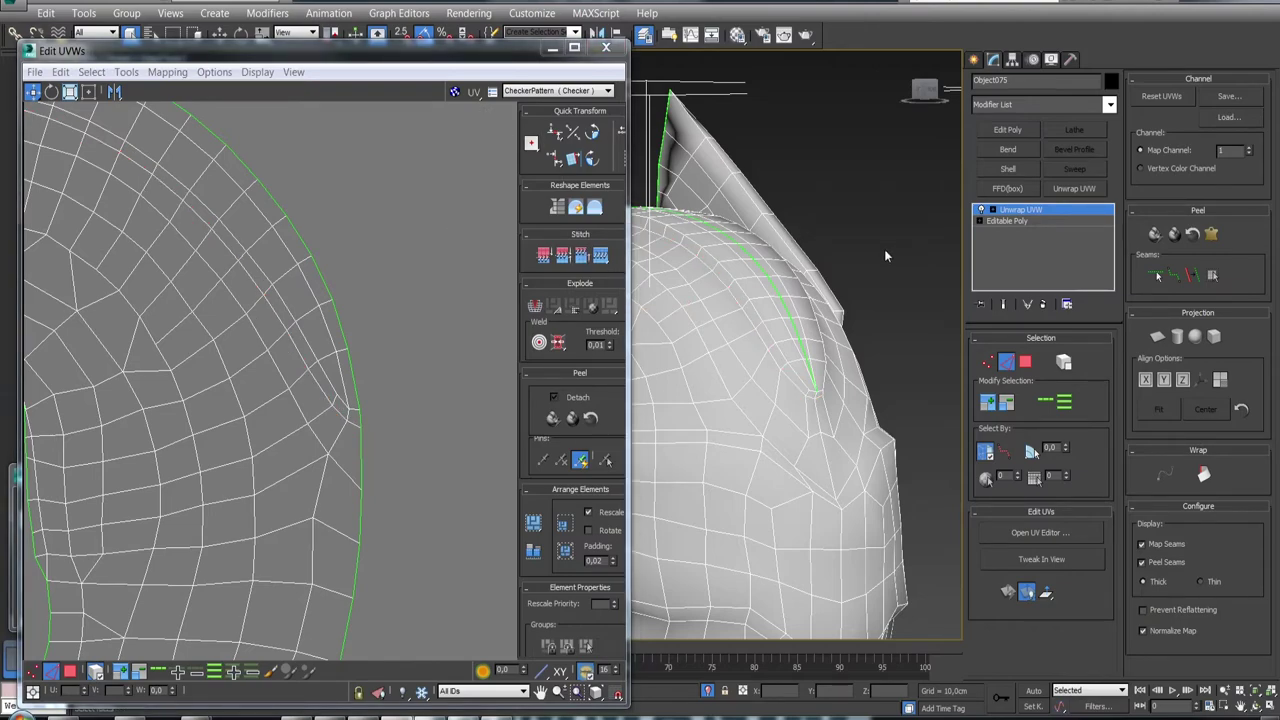
pyautogui.scroll(-6, 884, 249)
pyautogui.scroll(-2, 760, 340)
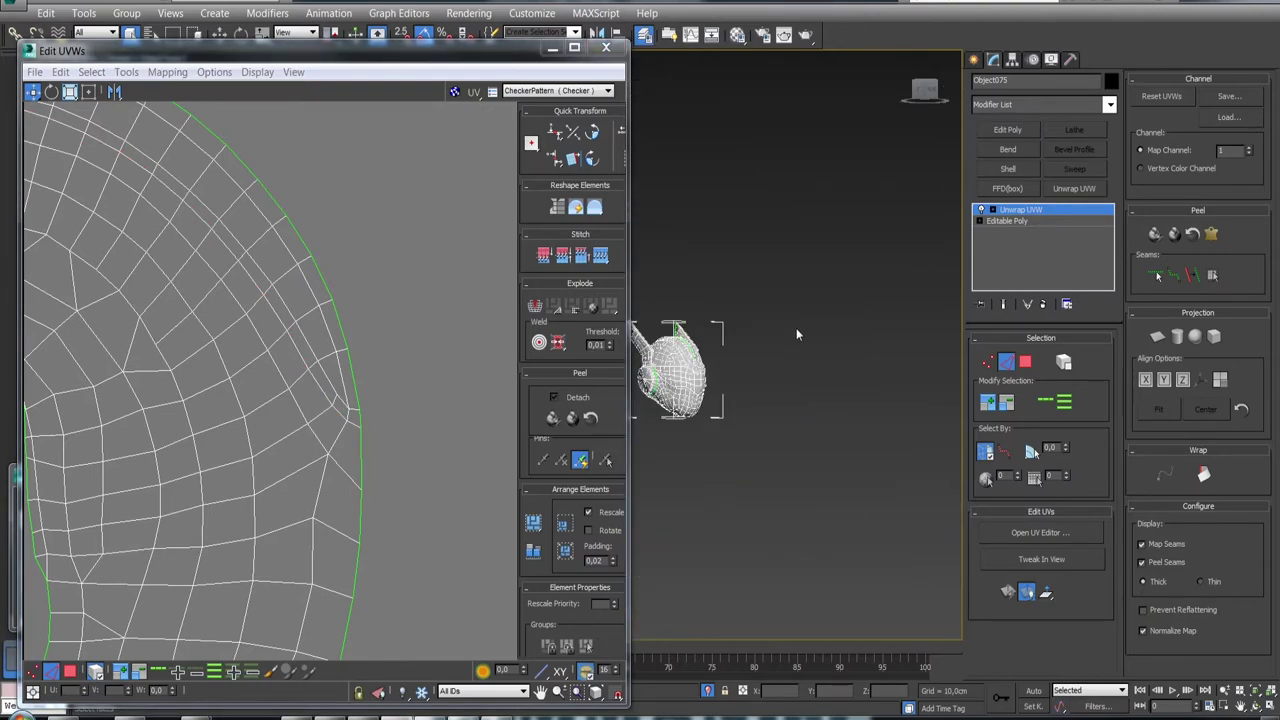
pyautogui.keyDown('alt'); pyautogui.moveTo(816, 304); pyautogui.dragTo(773, 337, button='middle'); pyautogui.keyUp('alt')
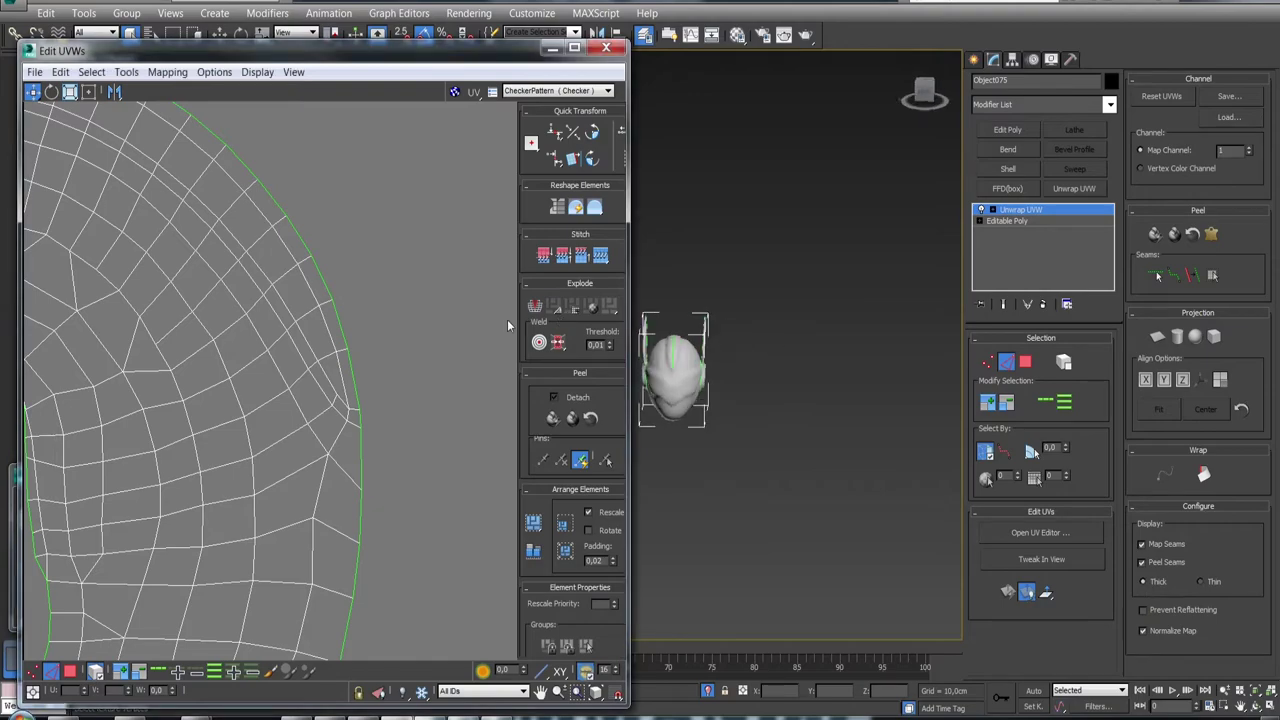
pyautogui.click(605, 48)
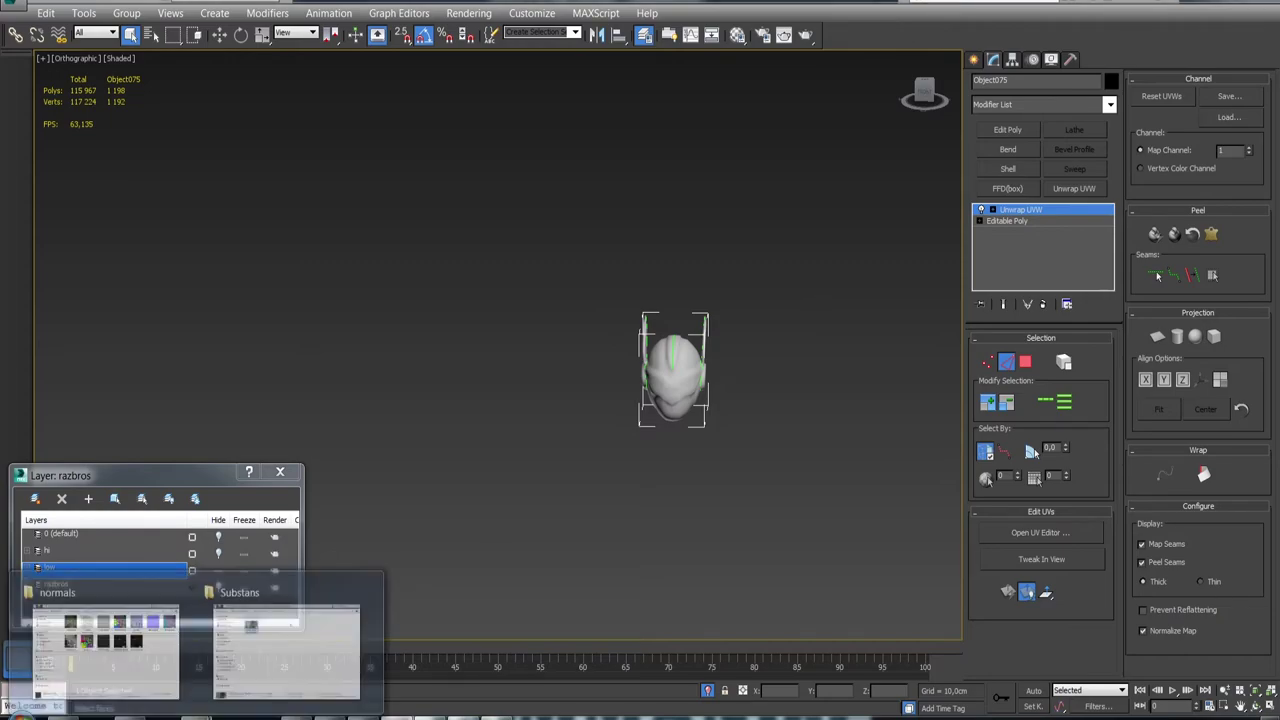
pyautogui.moveTo(165, 662)
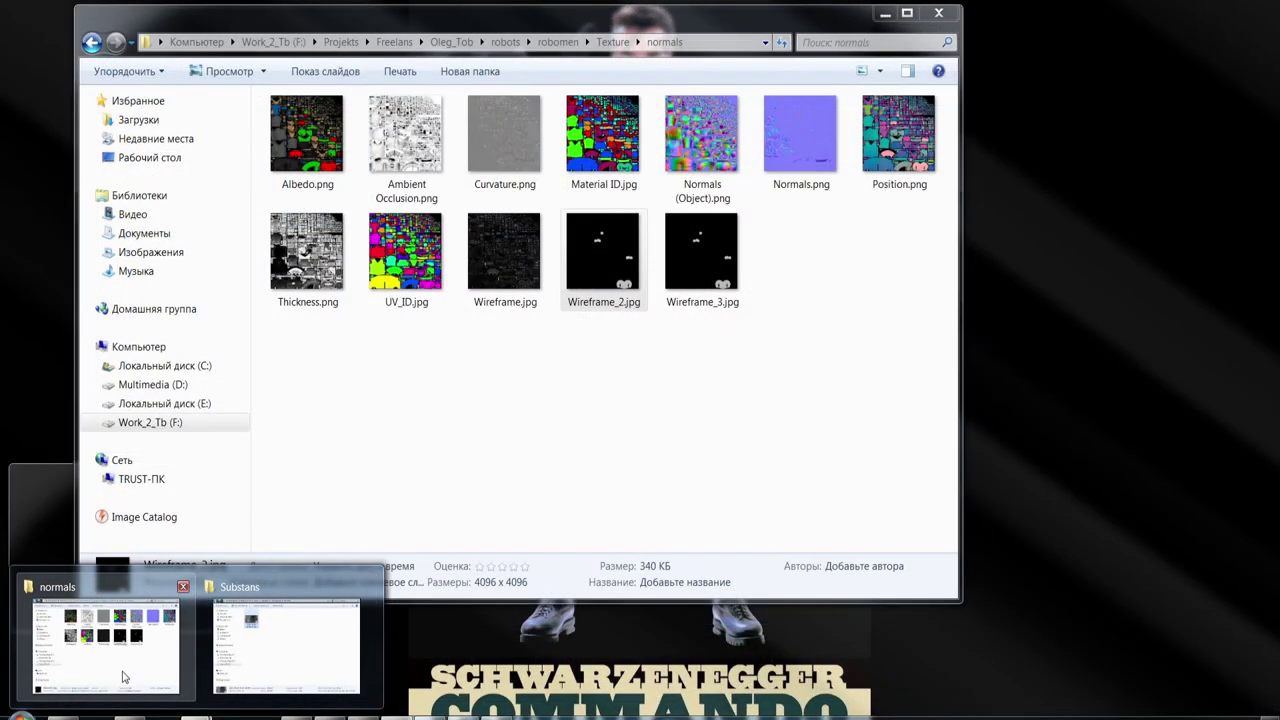
# Browse Explorer from the normals folder up to robomen, into OBJ, then minimize it
pyautogui.click(122, 665)
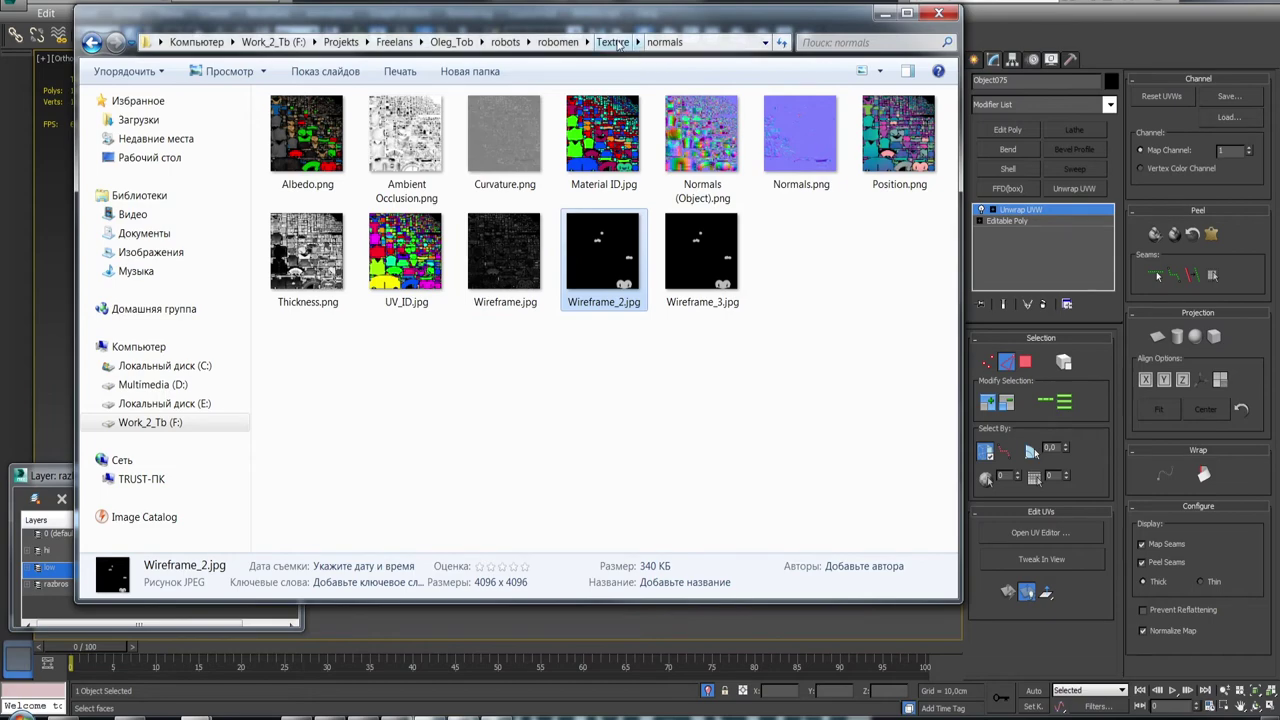
pyautogui.click(557, 42)
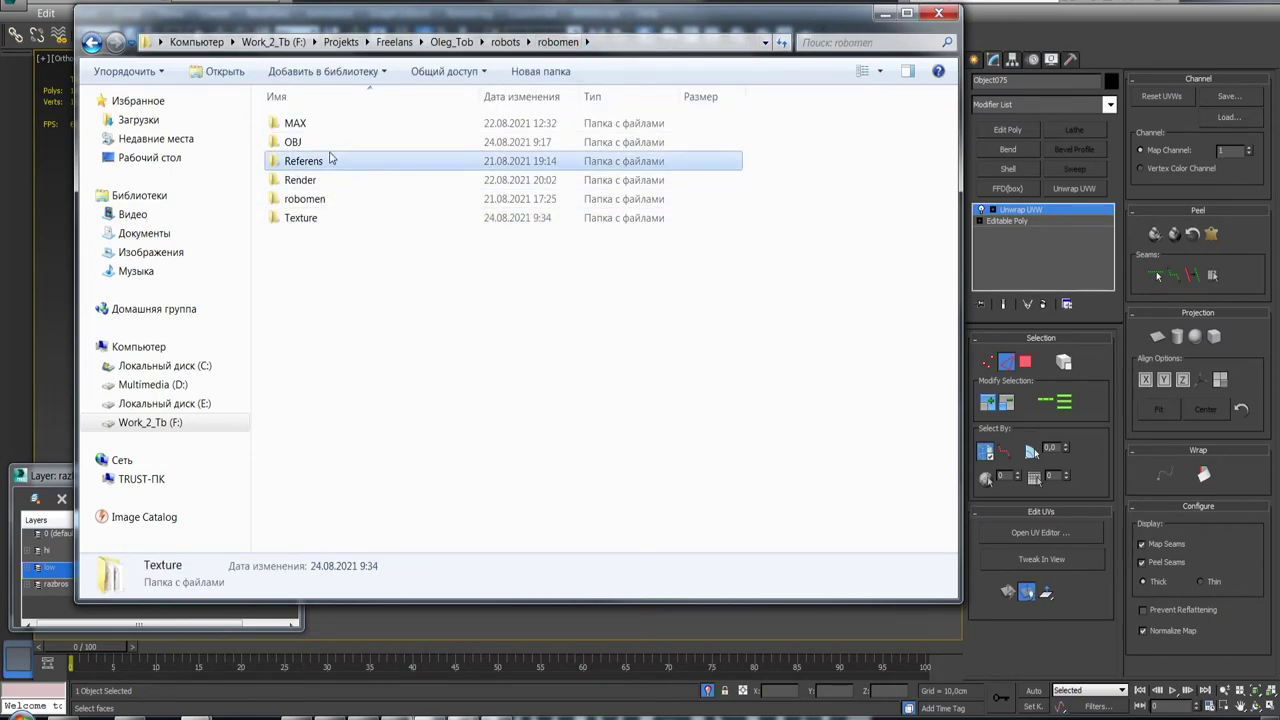
pyautogui.doubleClick(331, 142)
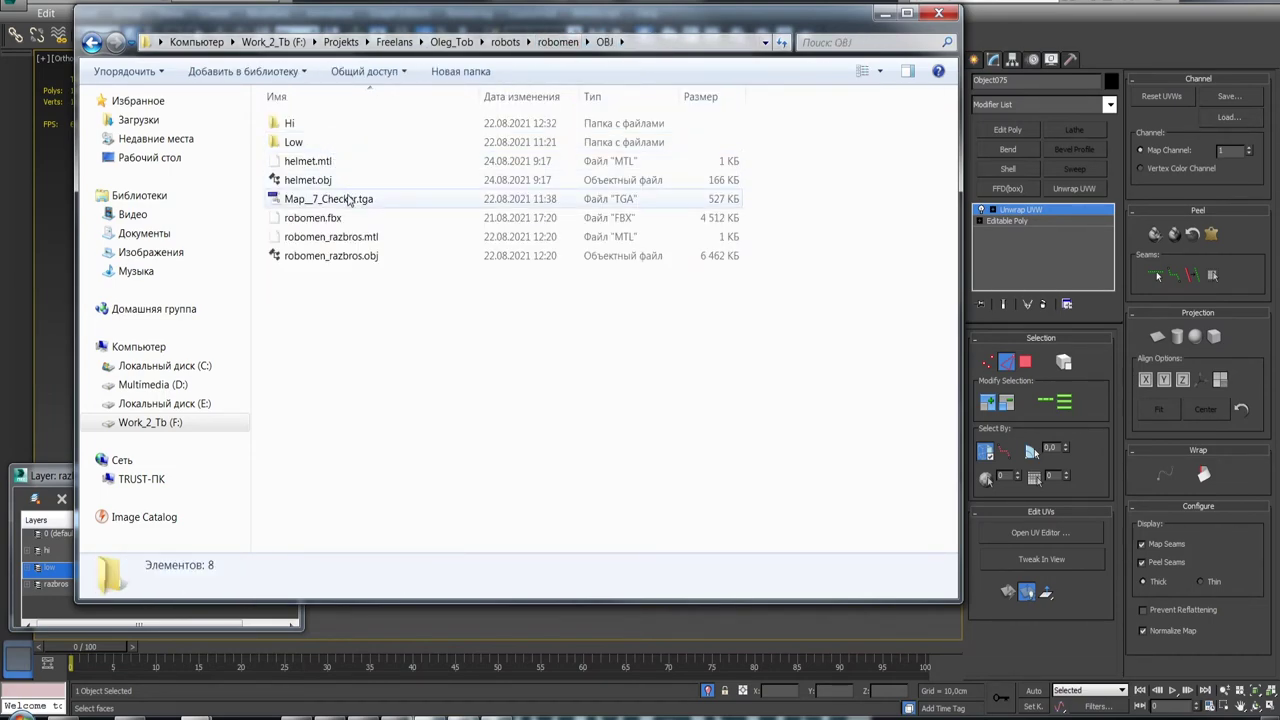
pyautogui.click(885, 14)
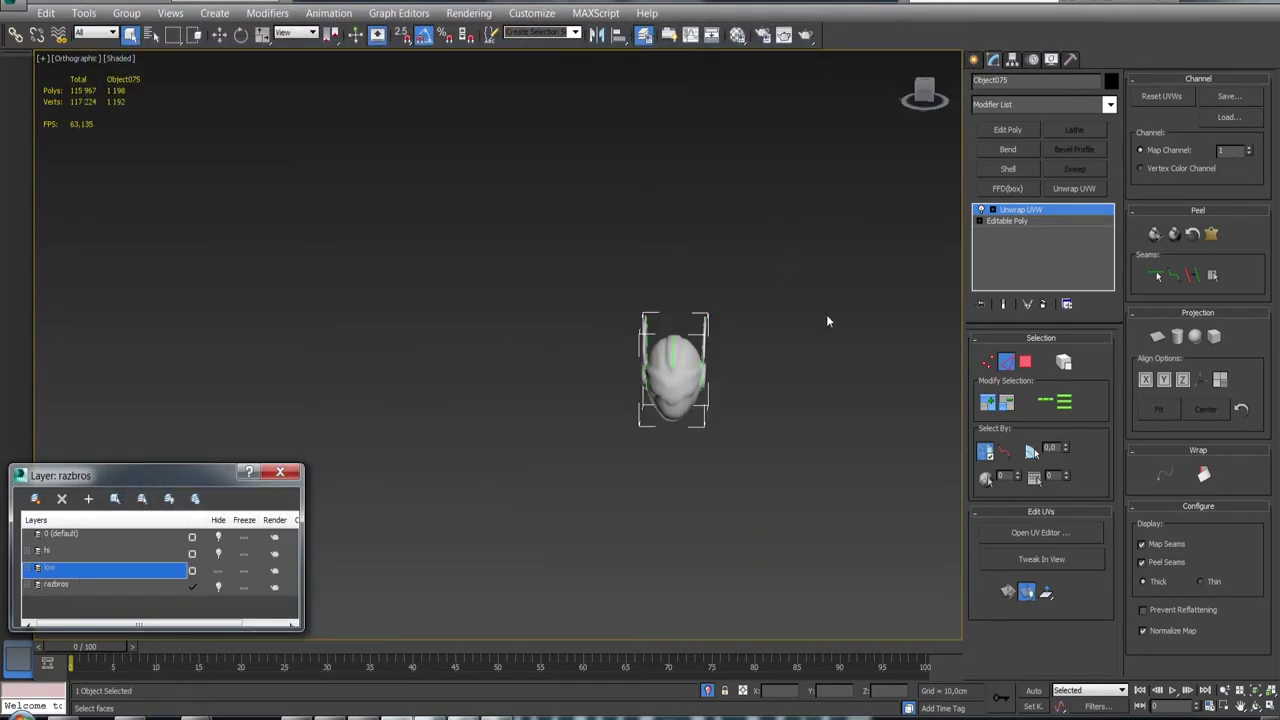
# Start a new Substance Painter project using robomen/OBJ/helmet.obj as the mesh
pyautogui.click(1205, 3)
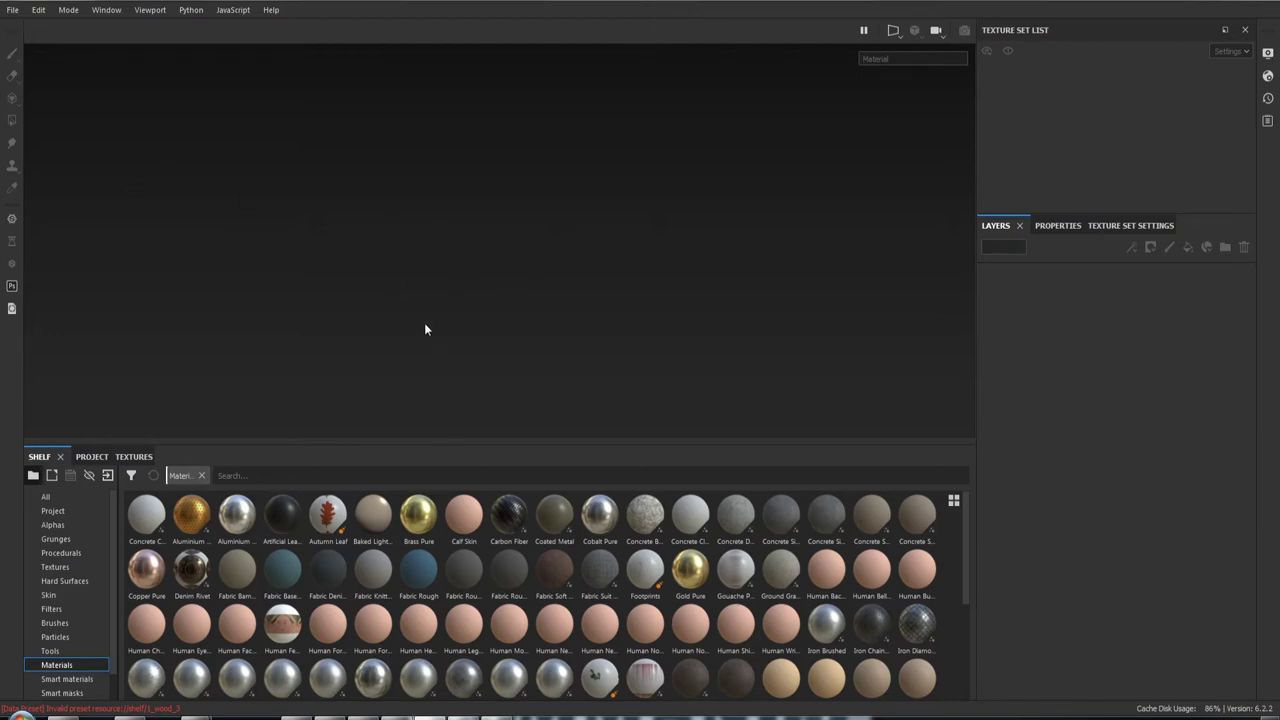
pyautogui.click(11, 10)
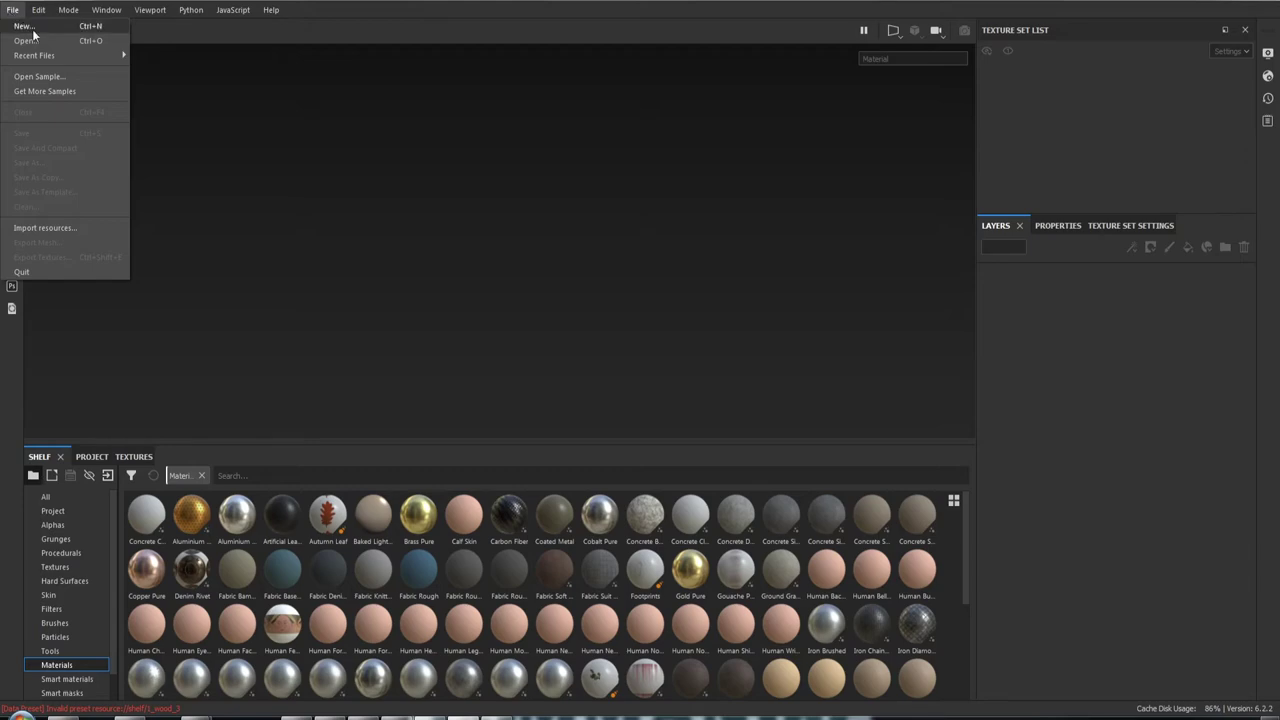
pyautogui.click(33, 30)
pyautogui.click(766, 157)
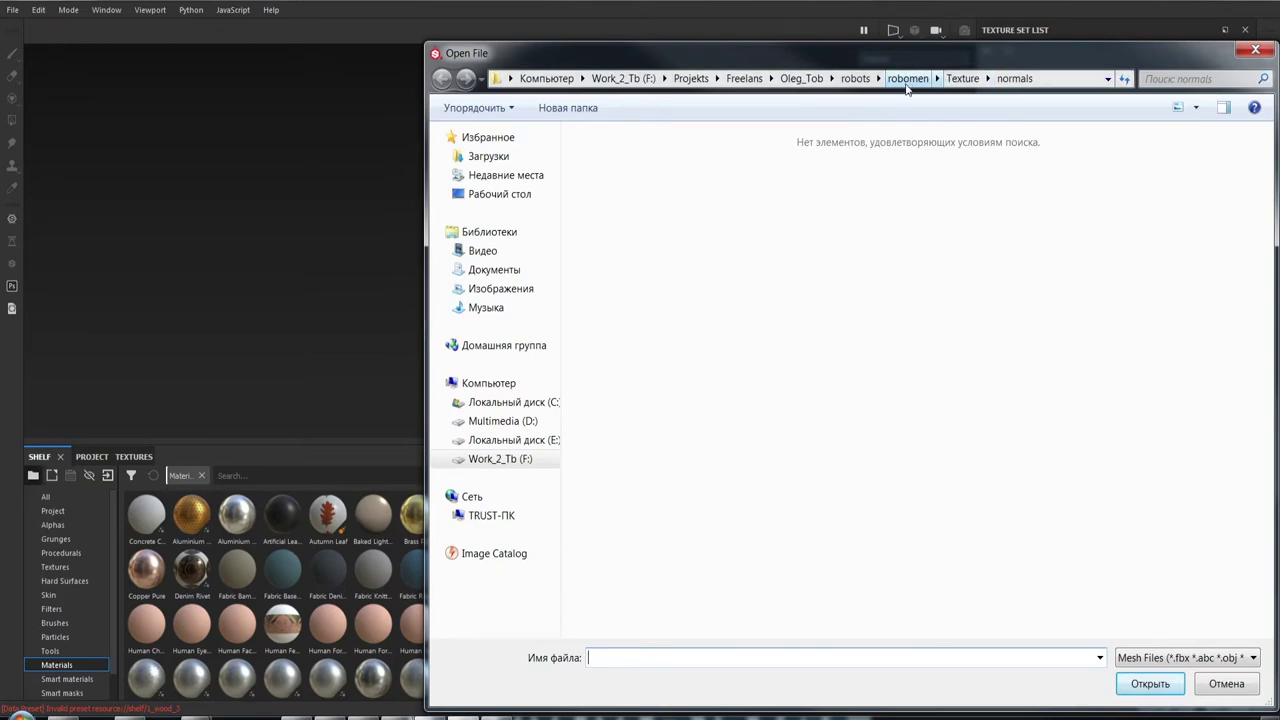
pyautogui.click(918, 80)
pyautogui.doubleClick(644, 180)
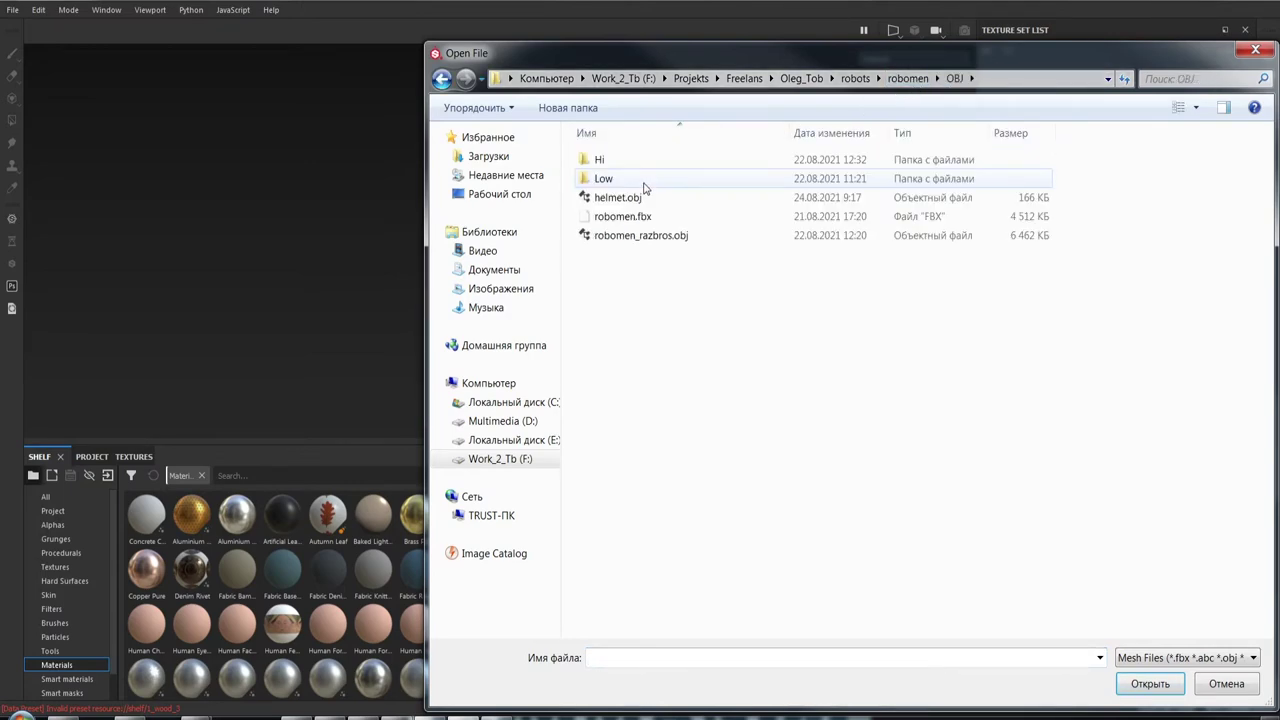
pyautogui.doubleClick(676, 200)
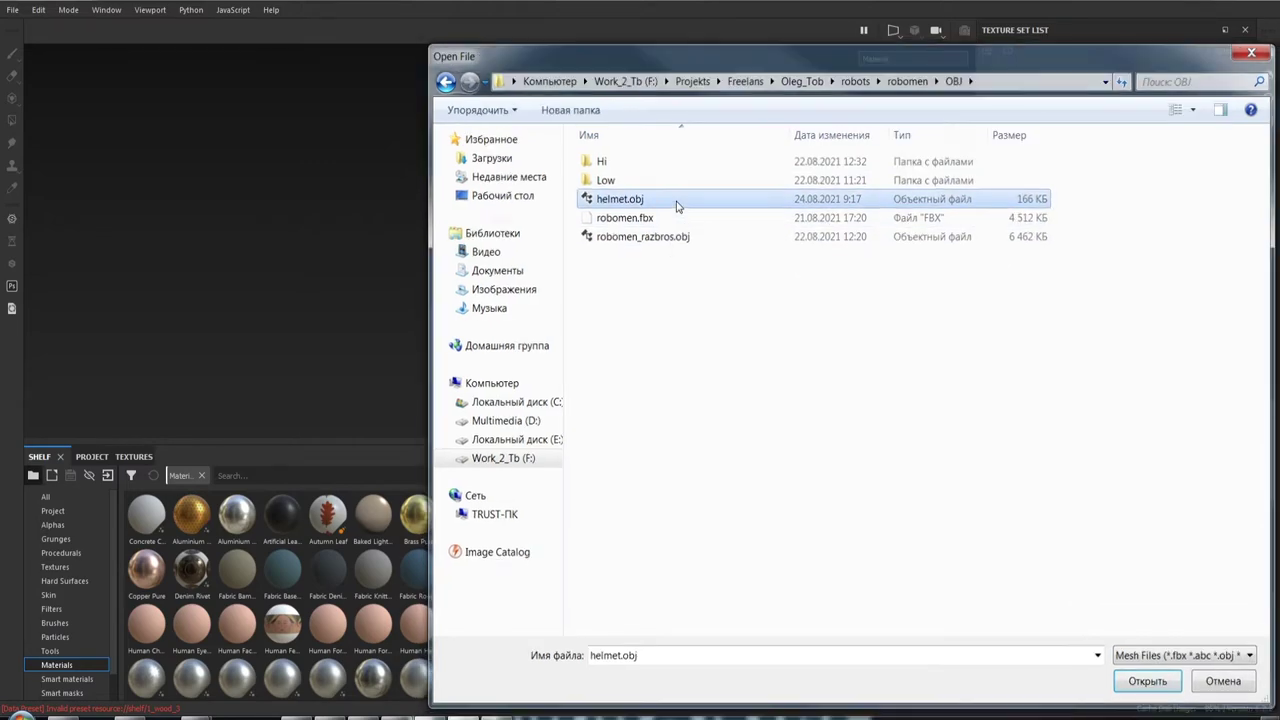
pyautogui.click(589, 204)
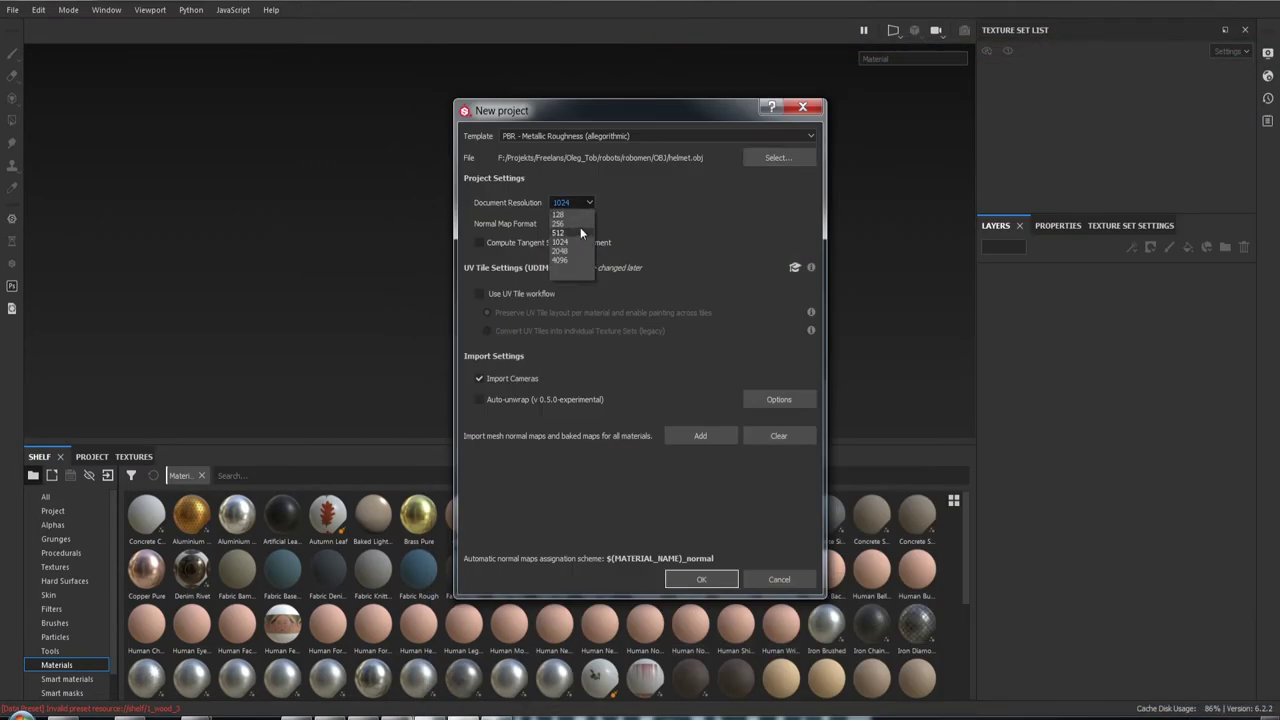
# Set document resolution to 4096 and open the image import browser at the robomen folder
pyautogui.click(574, 257)
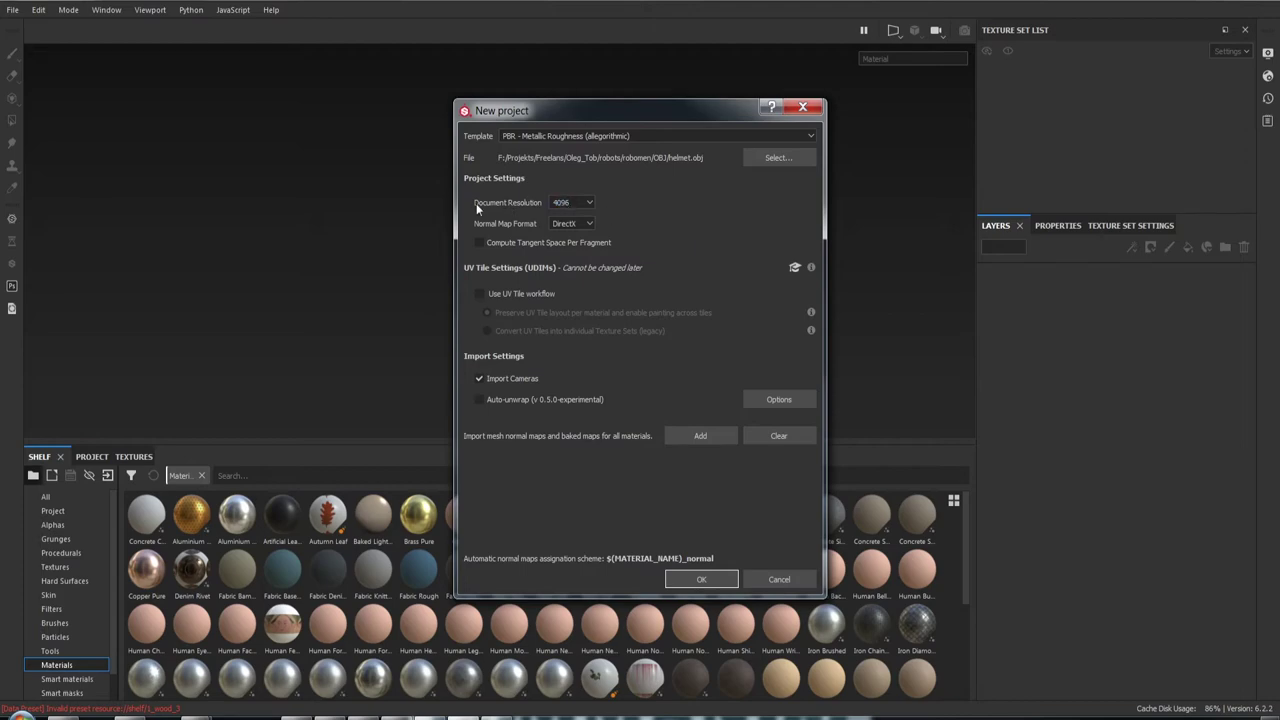
pyautogui.click(697, 436)
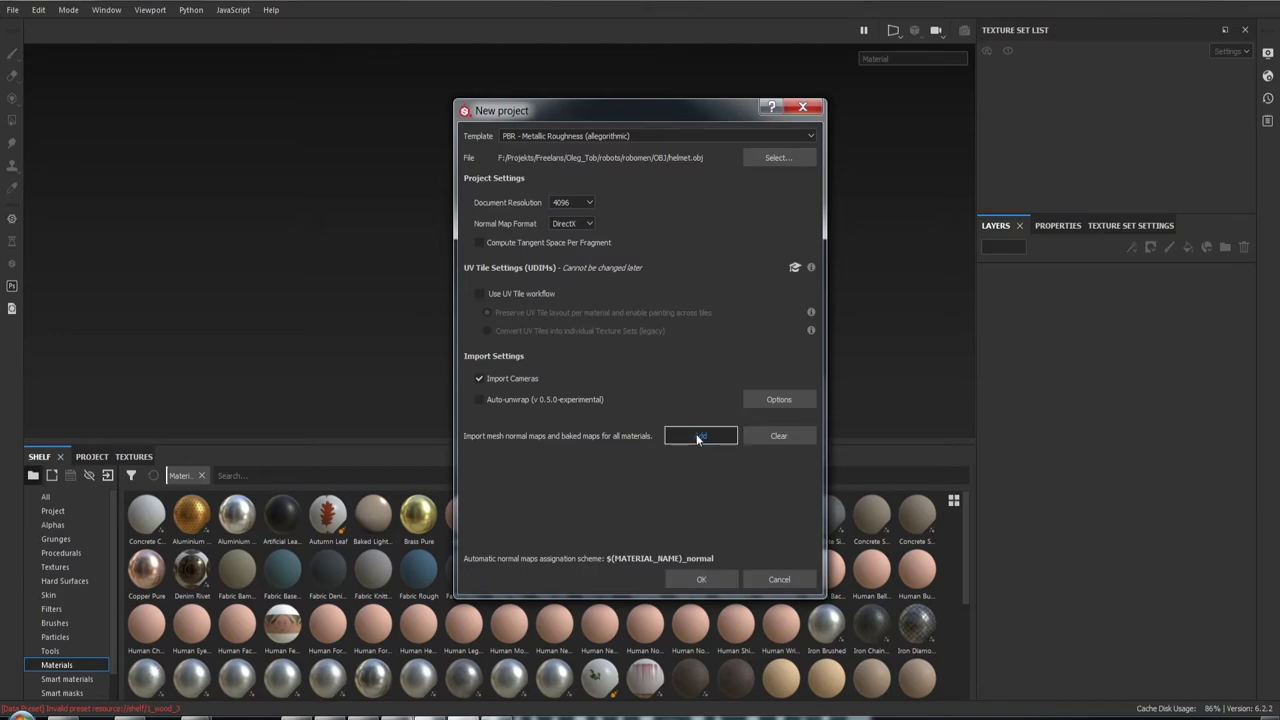
pyautogui.click(910, 78)
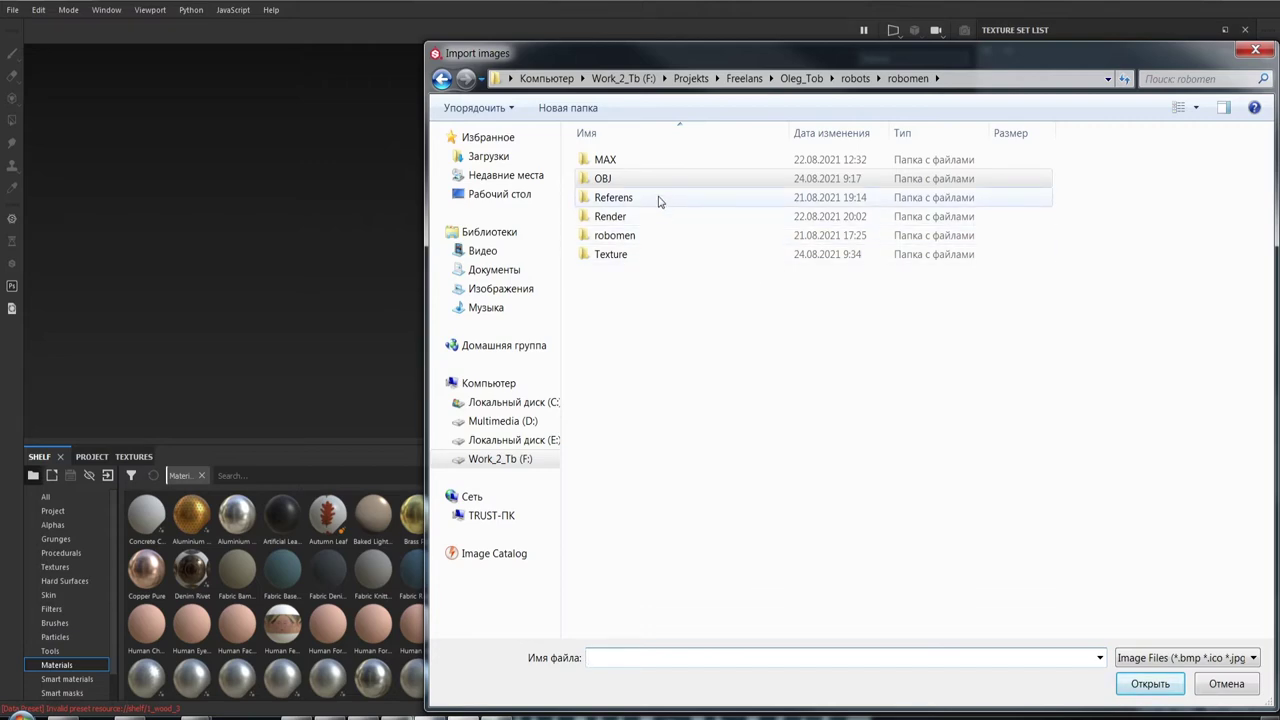
# Import Albedo, AO, Curvature, Normals, Normals (Object), Position, Thickness and Material ID from Texture/normals
pyautogui.doubleClick(659, 256)
pyautogui.doubleClick(659, 182)
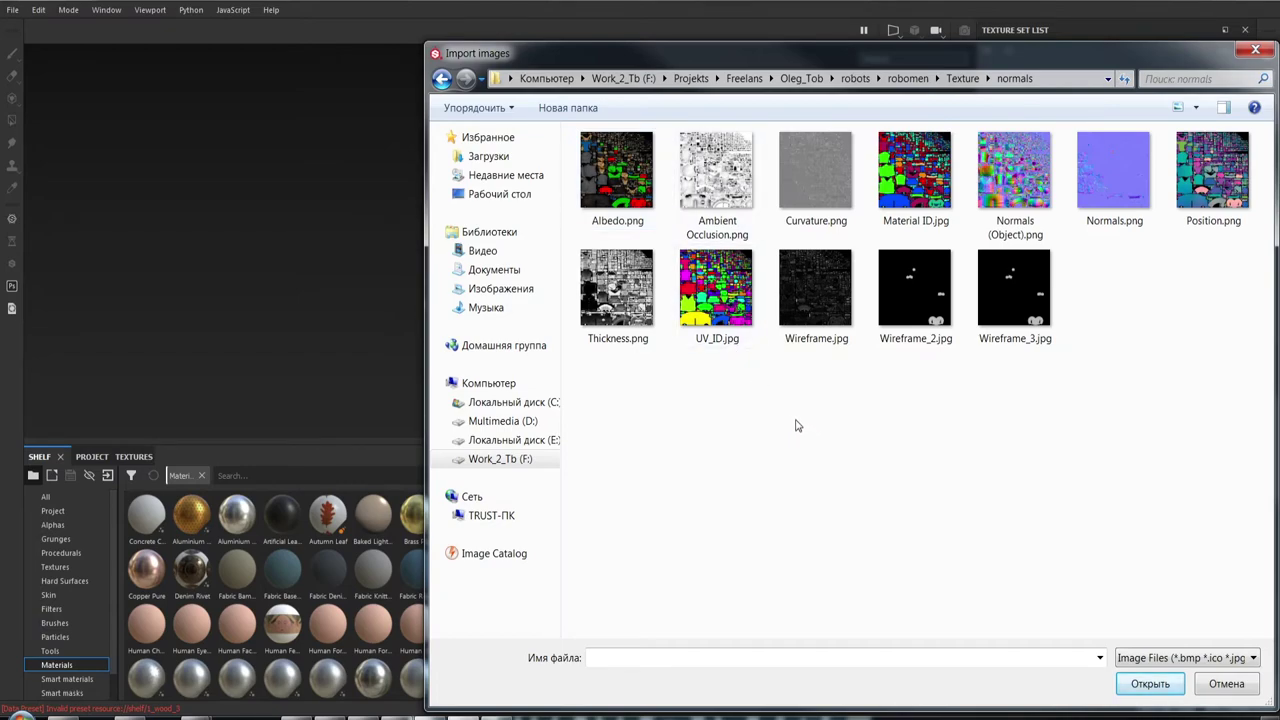
pyautogui.click(601, 154)
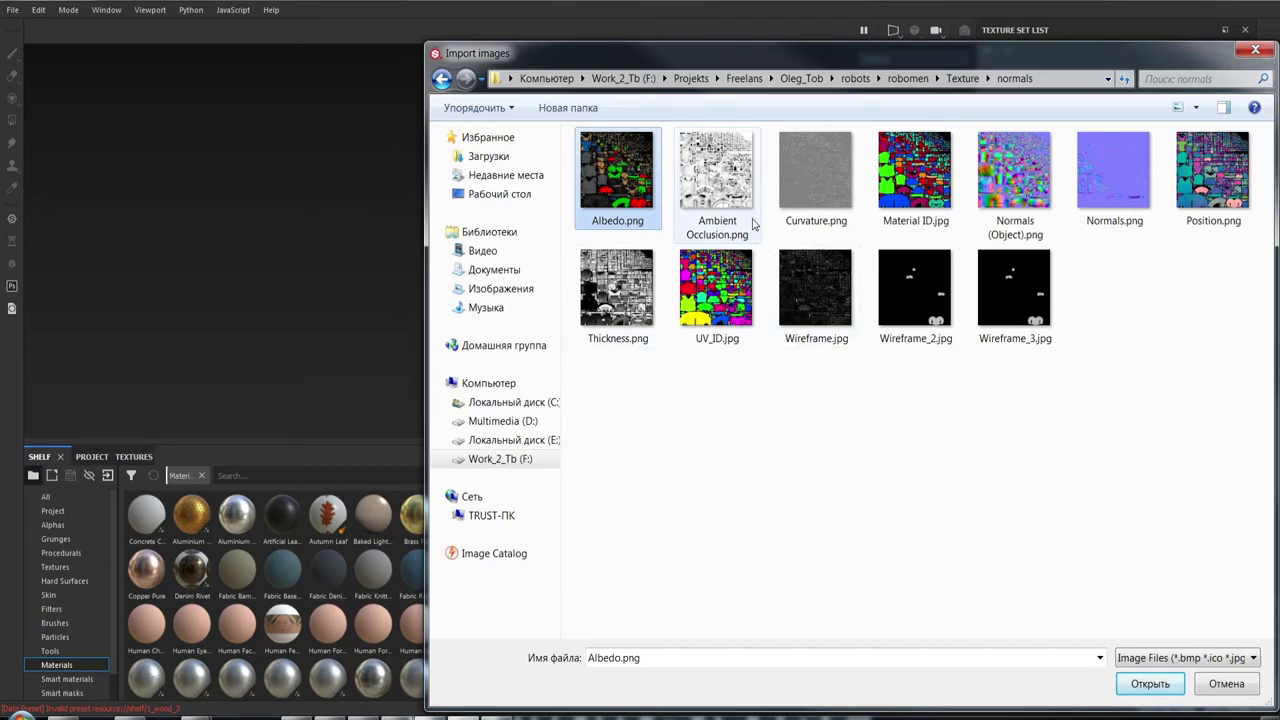
pyautogui.keyDown('ctrl'); pyautogui.click(717, 180); pyautogui.keyUp('ctrl')
pyautogui.keyDown('ctrl'); pyautogui.click(820, 183); pyautogui.keyUp('ctrl')
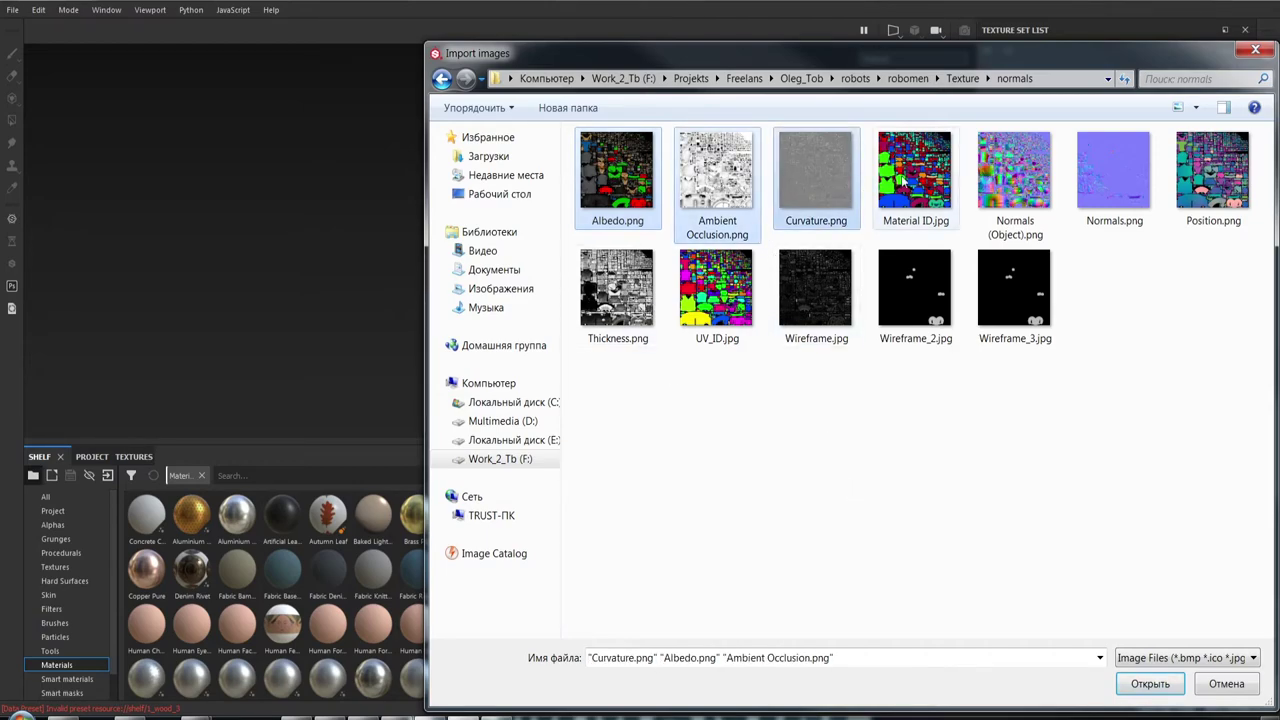
pyautogui.keyDown('ctrl'); pyautogui.click(1030, 181); pyautogui.keyUp('ctrl')
pyautogui.keyDown('ctrl'); pyautogui.click(1119, 180); pyautogui.keyUp('ctrl')
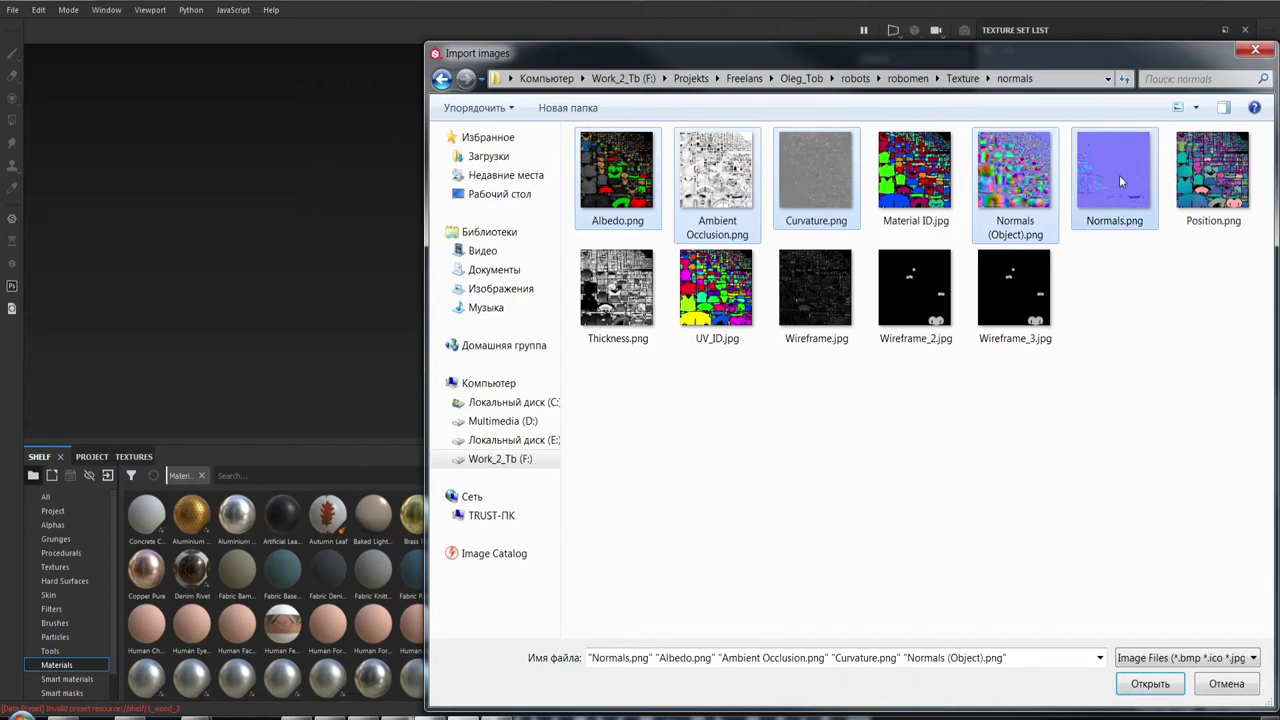
pyautogui.keyDown('ctrl'); pyautogui.click(1195, 195); pyautogui.keyUp('ctrl')
pyautogui.keyDown('ctrl'); pyautogui.click(622, 325); pyautogui.keyUp('ctrl')
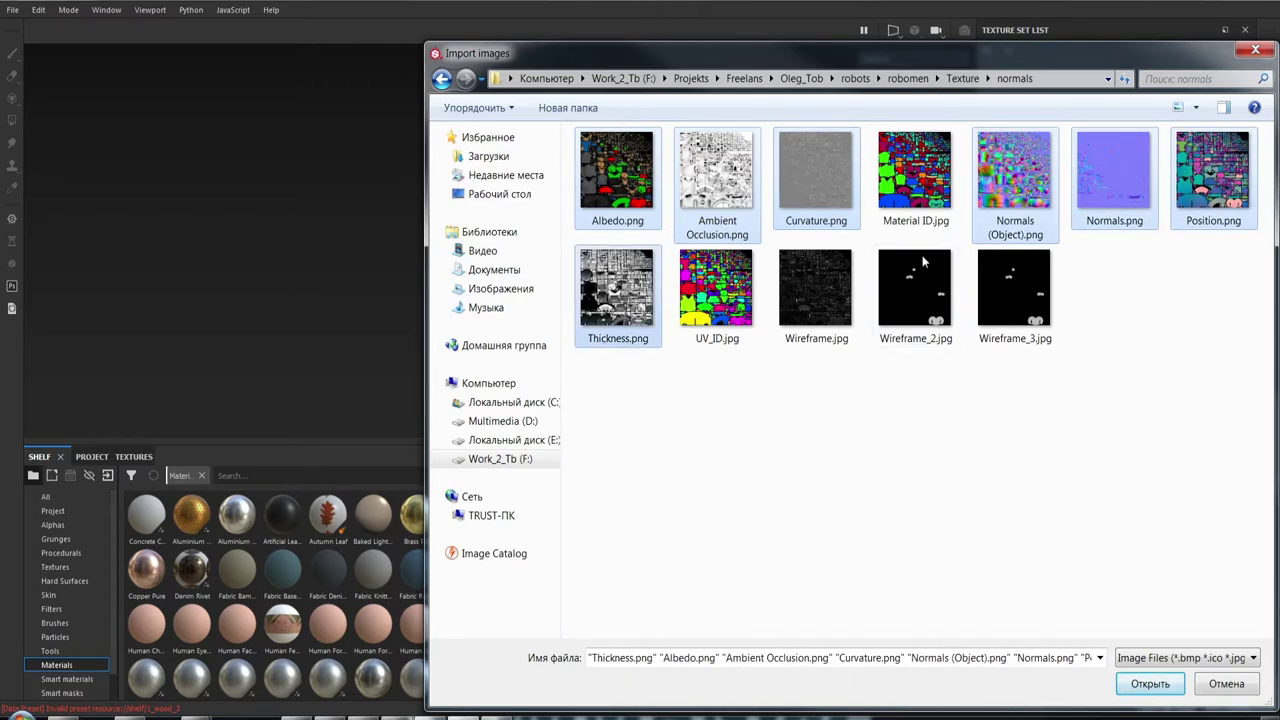
pyautogui.keyDown('ctrl'); pyautogui.click(916, 205); pyautogui.keyUp('ctrl')
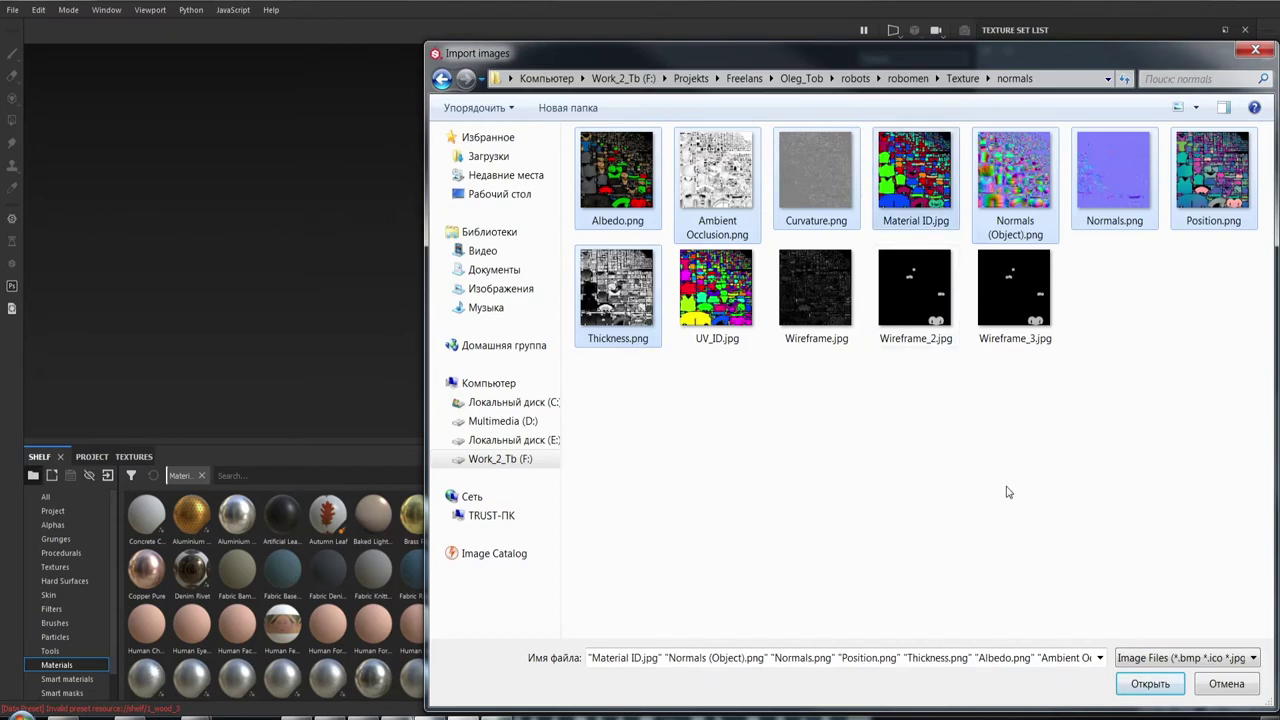
pyautogui.click(1150, 684)
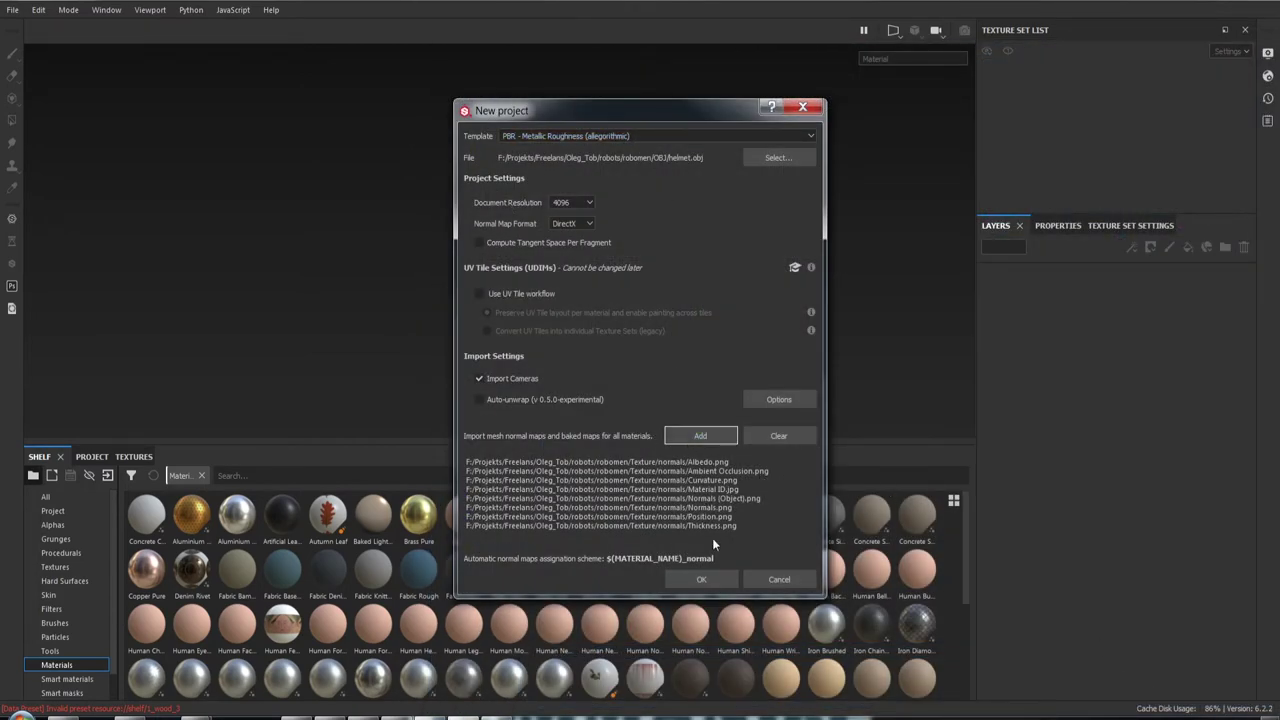
pyautogui.click(711, 579)
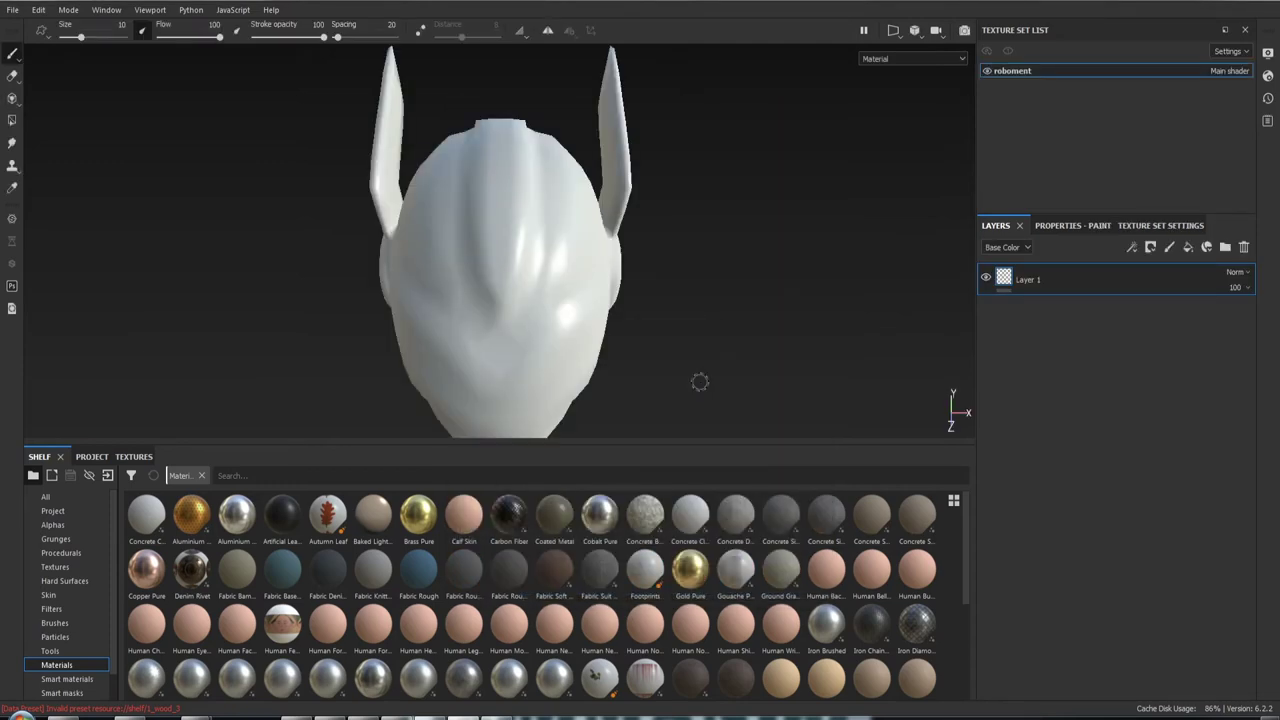
pyautogui.moveTo(711, 323)
pyautogui.keyDown('alt'); pyautogui.mouseDown()
pyautogui.moveTo(737, 296)
pyautogui.moveTo(551, 277)
pyautogui.mouseUp(); pyautogui.keyUp('alt')
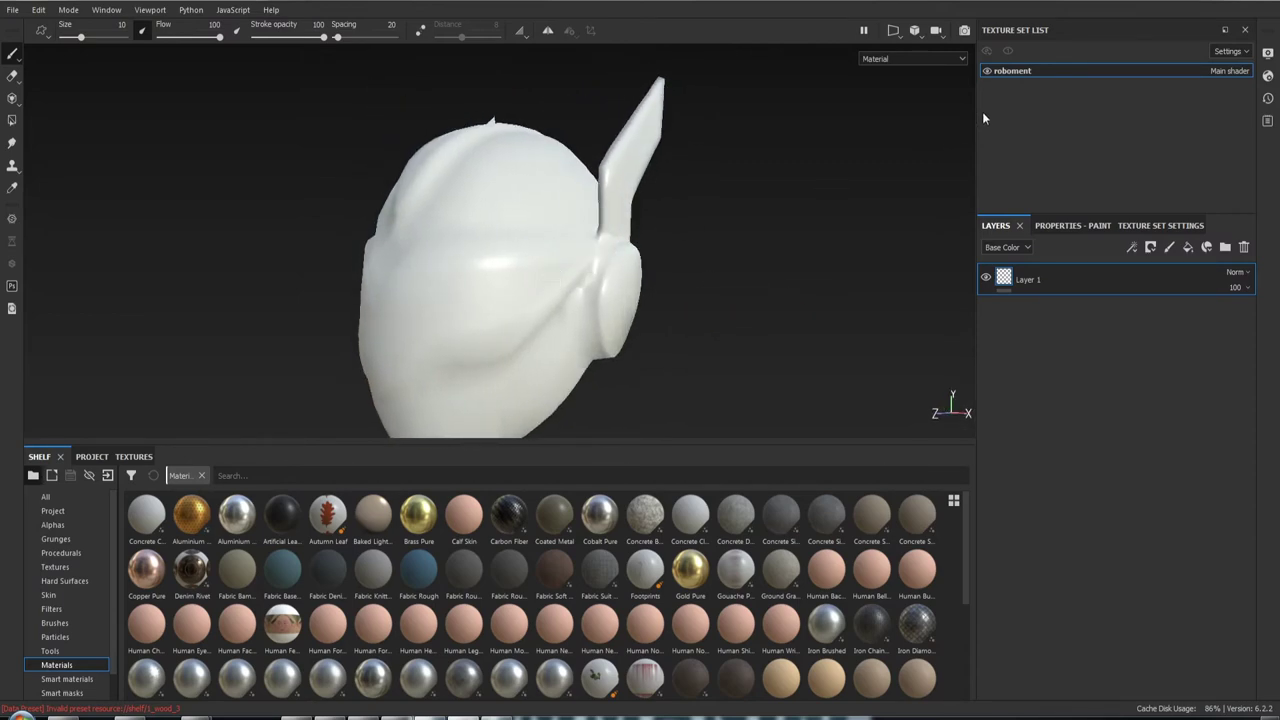
pyautogui.keyDown('alt'); pyautogui.moveTo(643, 351); pyautogui.dragTo(829, 357); pyautogui.keyUp('alt')
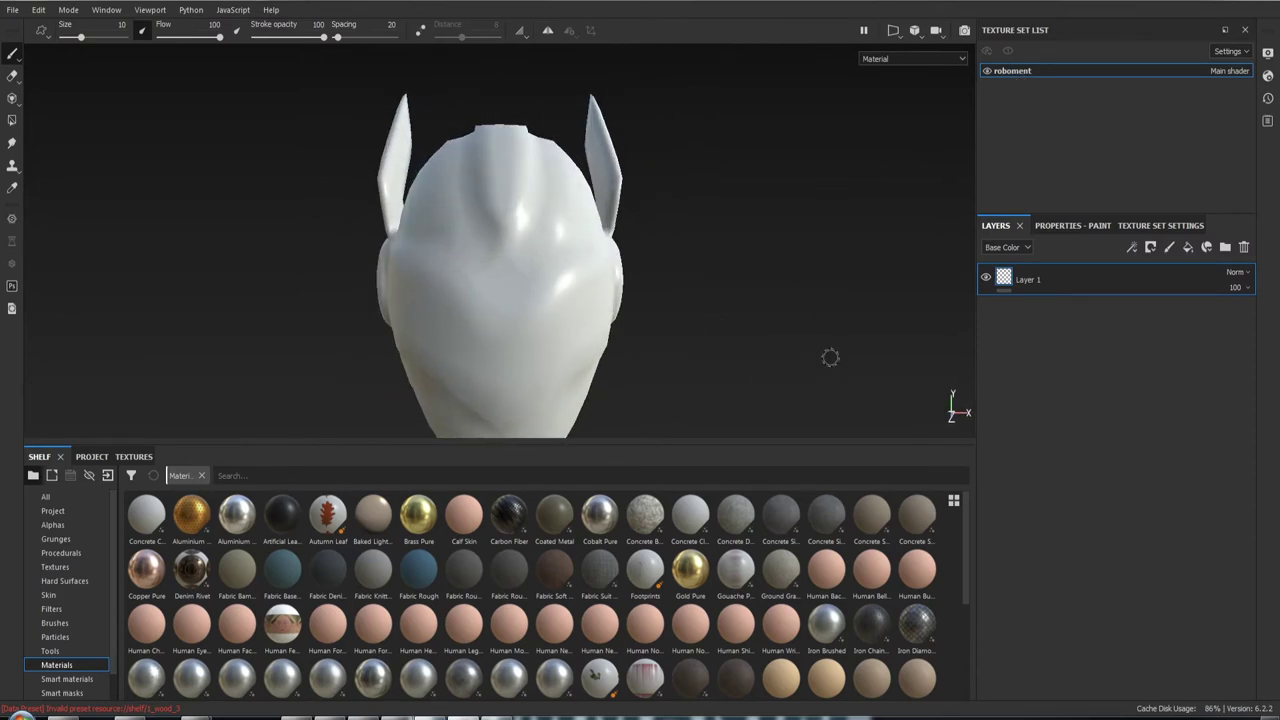
pyautogui.scroll(-3, 590, 149)
pyautogui.moveTo(590, 149)
pyautogui.keyDown('alt'); pyautogui.mouseDown()
pyautogui.moveTo(614, 240)
pyautogui.moveTo(914, 209)
pyautogui.moveTo(586, 231)
pyautogui.moveTo(645, 346)
pyautogui.moveTo(486, 343)
pyautogui.moveTo(651, 331)
pyautogui.moveTo(491, 271)
pyautogui.moveTo(734, 294)
pyautogui.moveTo(657, 320)
pyautogui.mouseUp(); pyautogui.keyUp('alt')
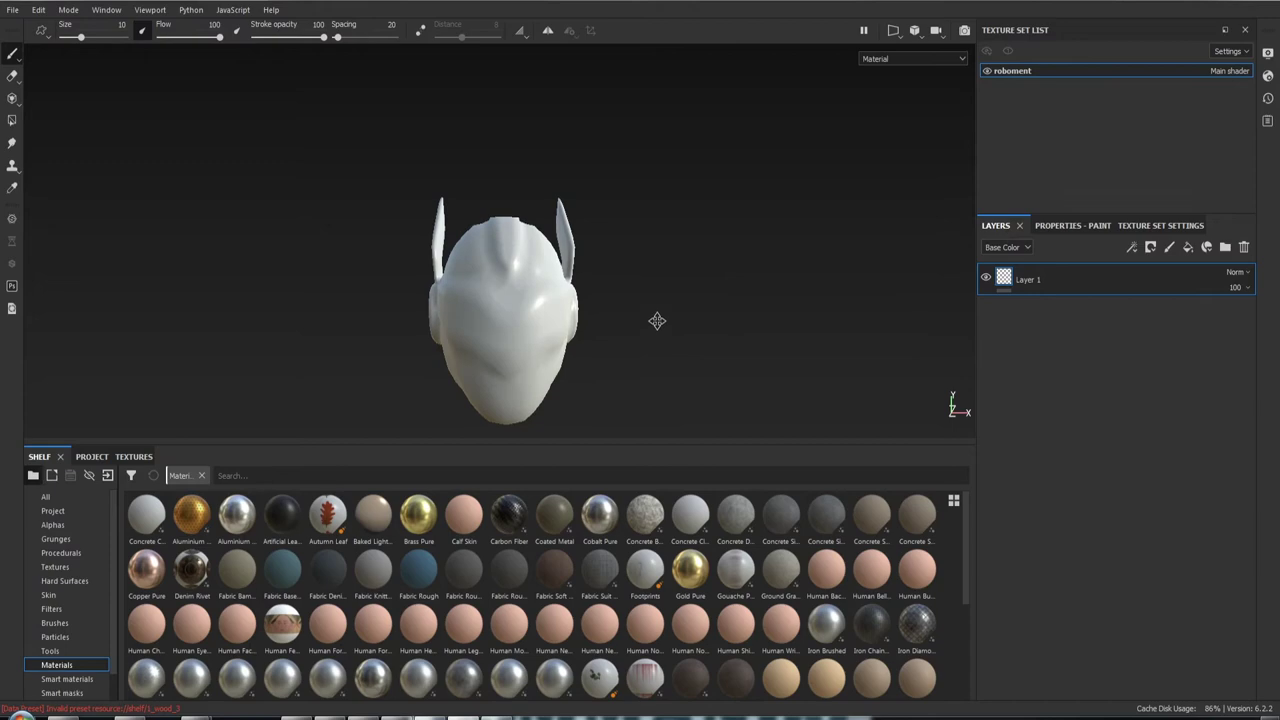
pyautogui.keyDown('alt'); pyautogui.moveTo(657, 320); pyautogui.dragTo(650, 248, button='middle'); pyautogui.keyUp('alt')
pyautogui.keyDown('alt'); pyautogui.moveTo(650, 248); pyautogui.dragTo(688, 412, button='right'); pyautogui.keyUp('alt')
pyautogui.moveTo(688, 412)
pyautogui.keyDown('alt'); pyautogui.mouseDown()
pyautogui.moveTo(774, 234)
pyautogui.moveTo(600, 234)
pyautogui.moveTo(606, 225)
pyautogui.moveTo(663, 321)
pyautogui.mouseUp(); pyautogui.keyUp('alt')
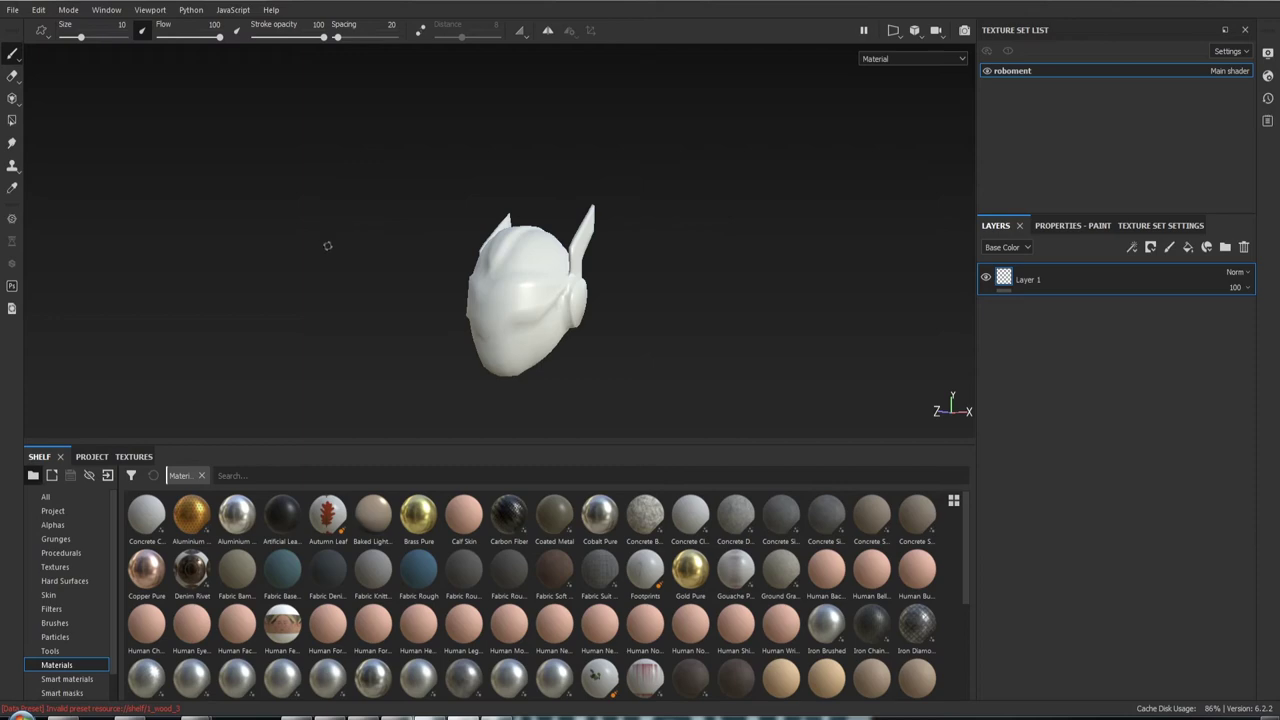
pyautogui.moveTo(688, 318)
pyautogui.keyDown('alt'); pyautogui.mouseDown()
pyautogui.moveTo(551, 303)
pyautogui.moveTo(880, 308)
pyautogui.moveTo(703, 300)
pyautogui.moveTo(689, 206)
pyautogui.moveTo(589, 243)
pyautogui.mouseUp(); pyautogui.keyUp('alt')
pyautogui.moveTo(589, 243)
pyautogui.keyDown('alt'); pyautogui.mouseDown(button='right')
pyautogui.moveTo(632, 376)
pyautogui.moveTo(580, 274)
pyautogui.moveTo(591, 323)
pyautogui.mouseUp(button='right'); pyautogui.keyUp('alt')
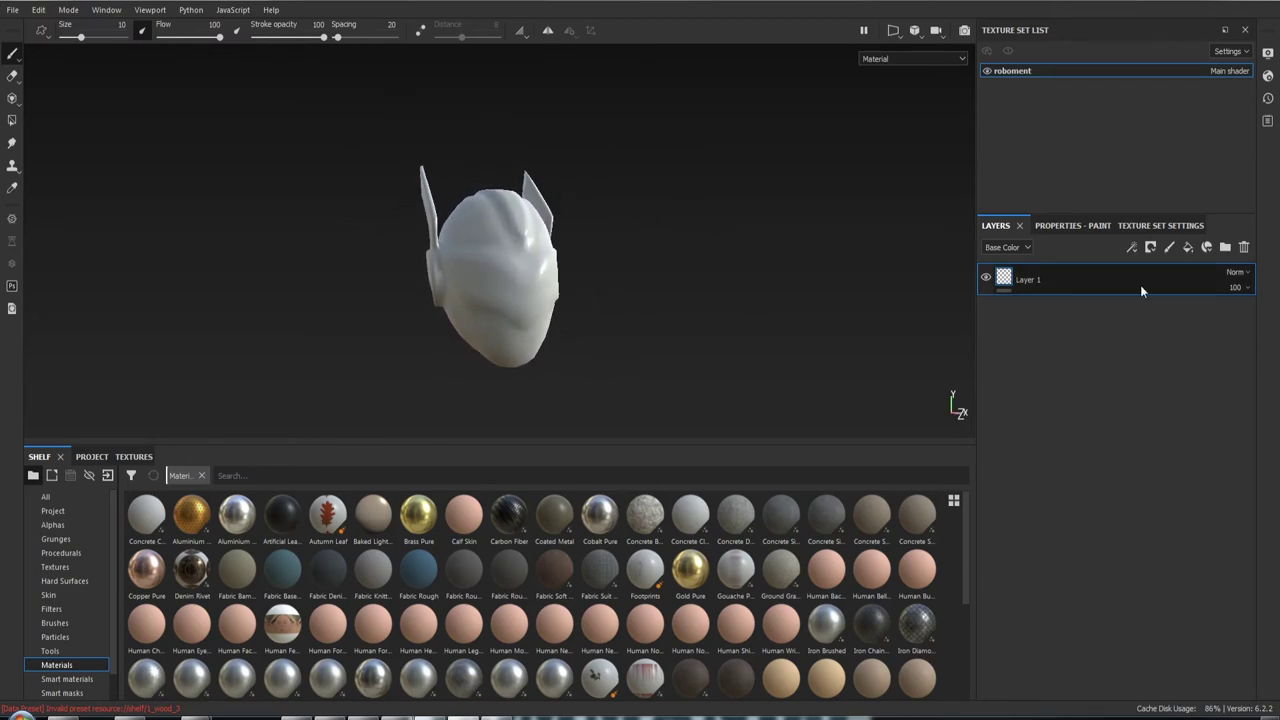
# Add an Ambient occlusion channel in Texture Set Settings and scroll down to Mesh Maps
pyautogui.click(1135, 226)
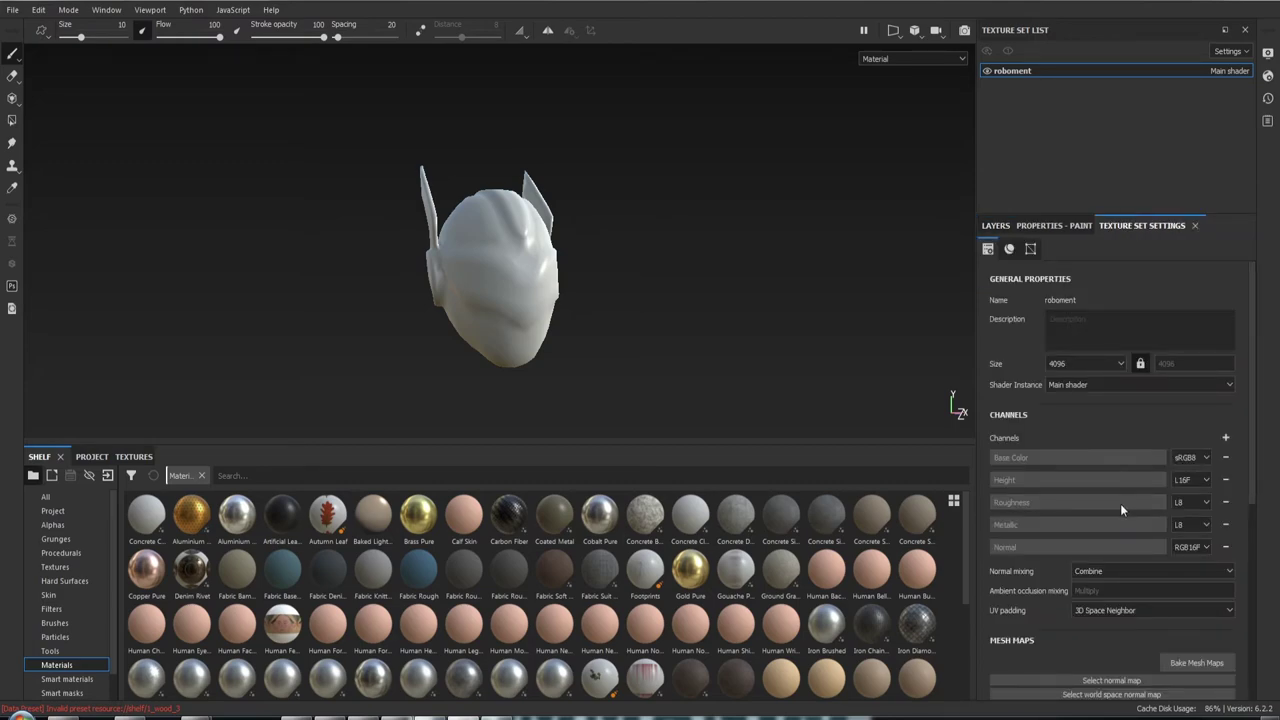
pyautogui.click(1226, 438)
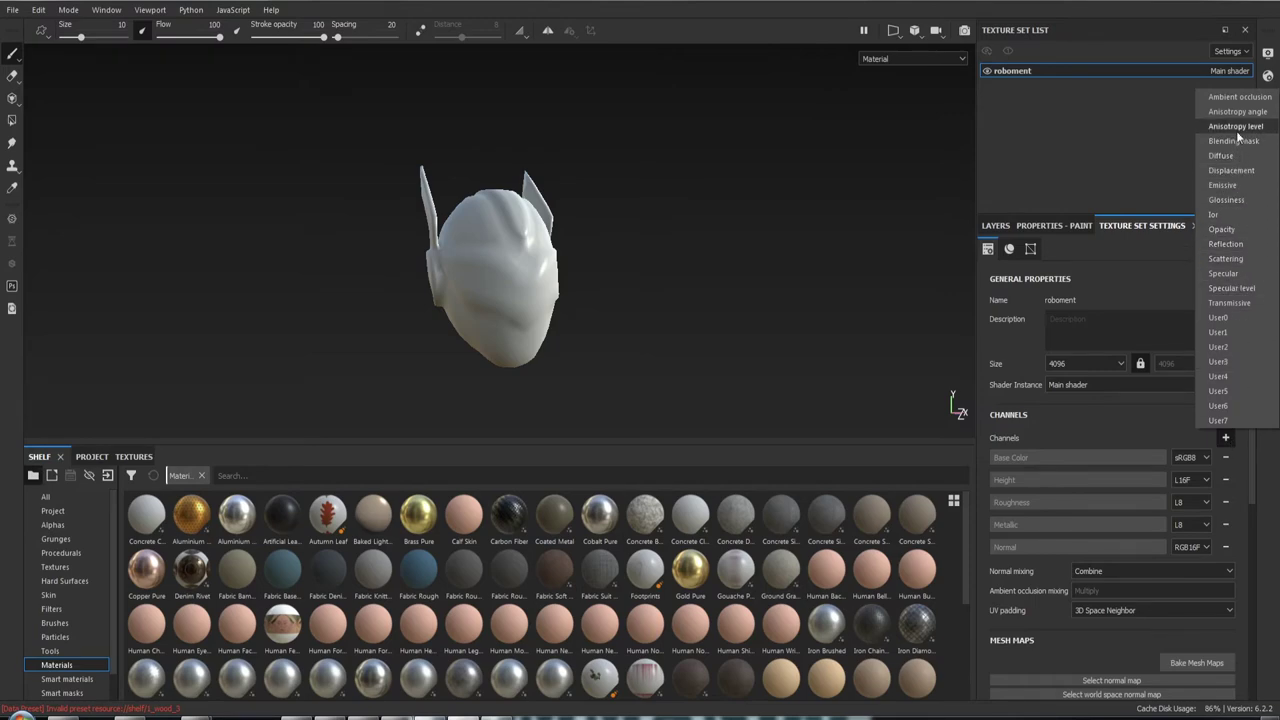
pyautogui.click(1238, 97)
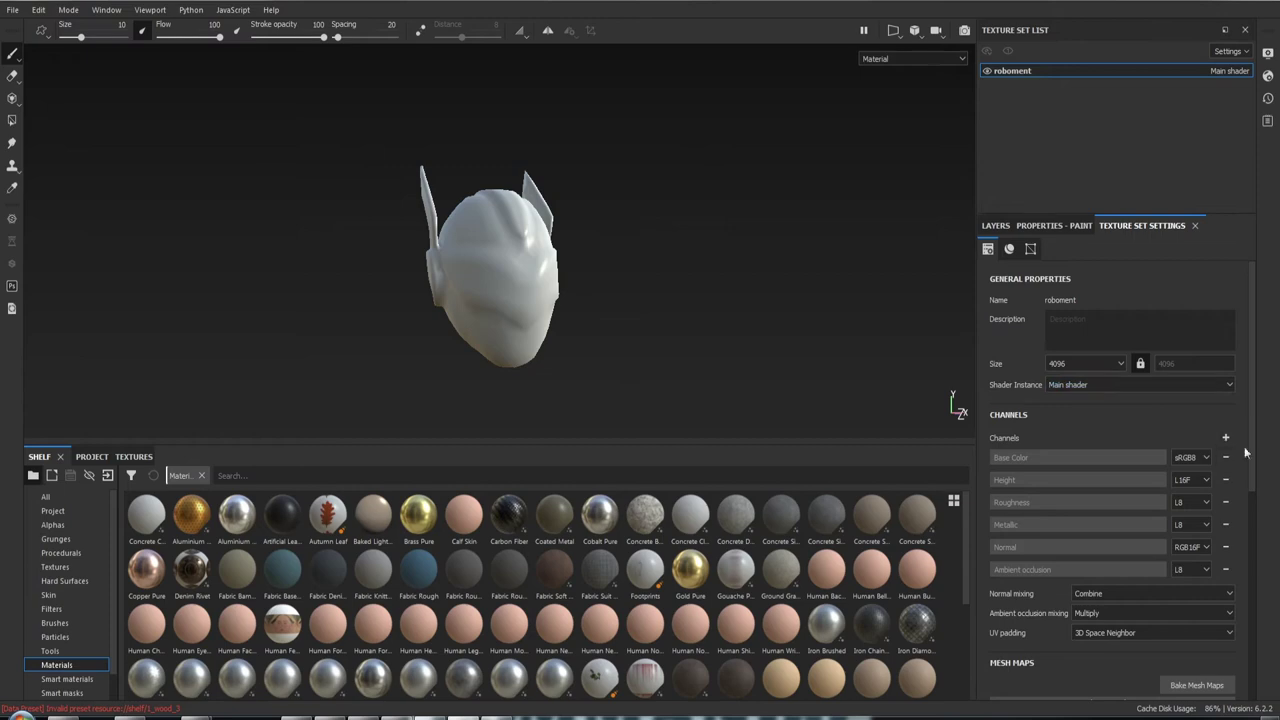
pyautogui.moveTo(1252, 425)
pyautogui.mouseDown()
pyautogui.moveTo(1268, 577)
pyautogui.moveTo(1275, 557)
pyautogui.mouseUp()
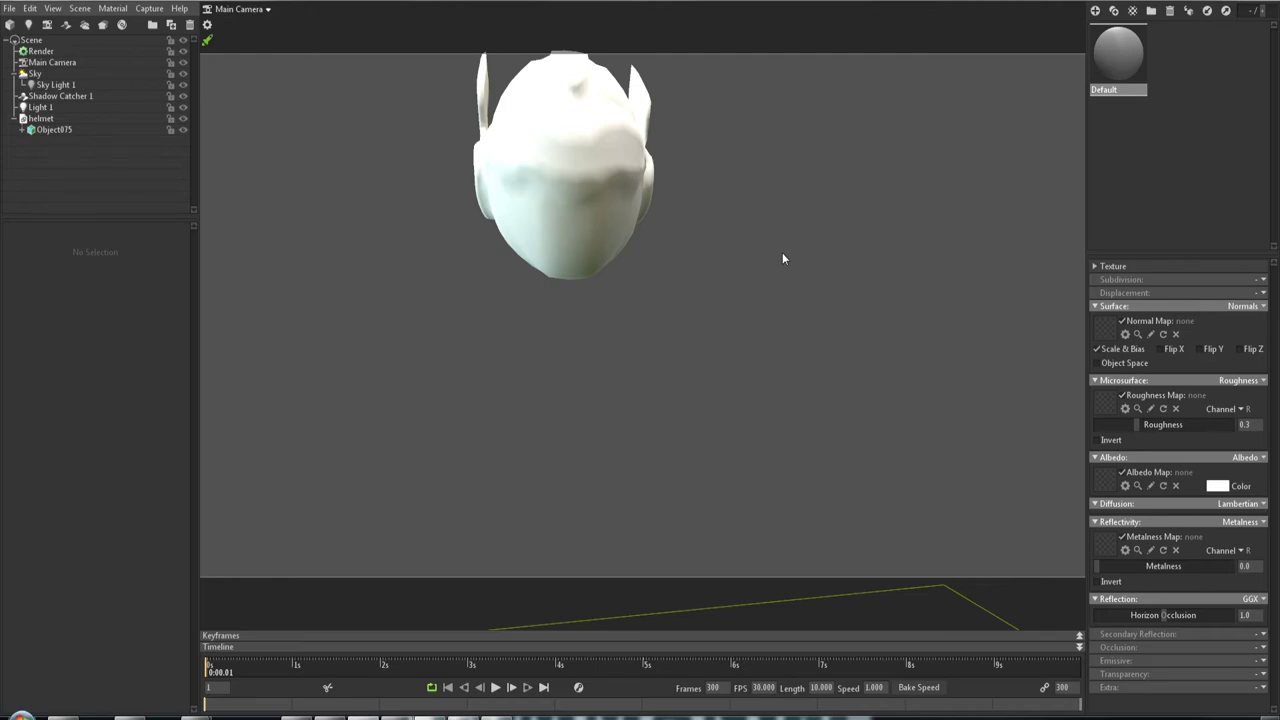
# Change the Default material's albedo colour from white to mid grey (147, 147, 147)
pyautogui.moveTo(782, 259)
pyautogui.mouseDown()
pyautogui.moveTo(666, 251)
pyautogui.moveTo(743, 254)
pyautogui.moveTo(770, 285)
pyautogui.moveTo(772, 253)
pyautogui.mouseUp()
pyautogui.press('Tab')
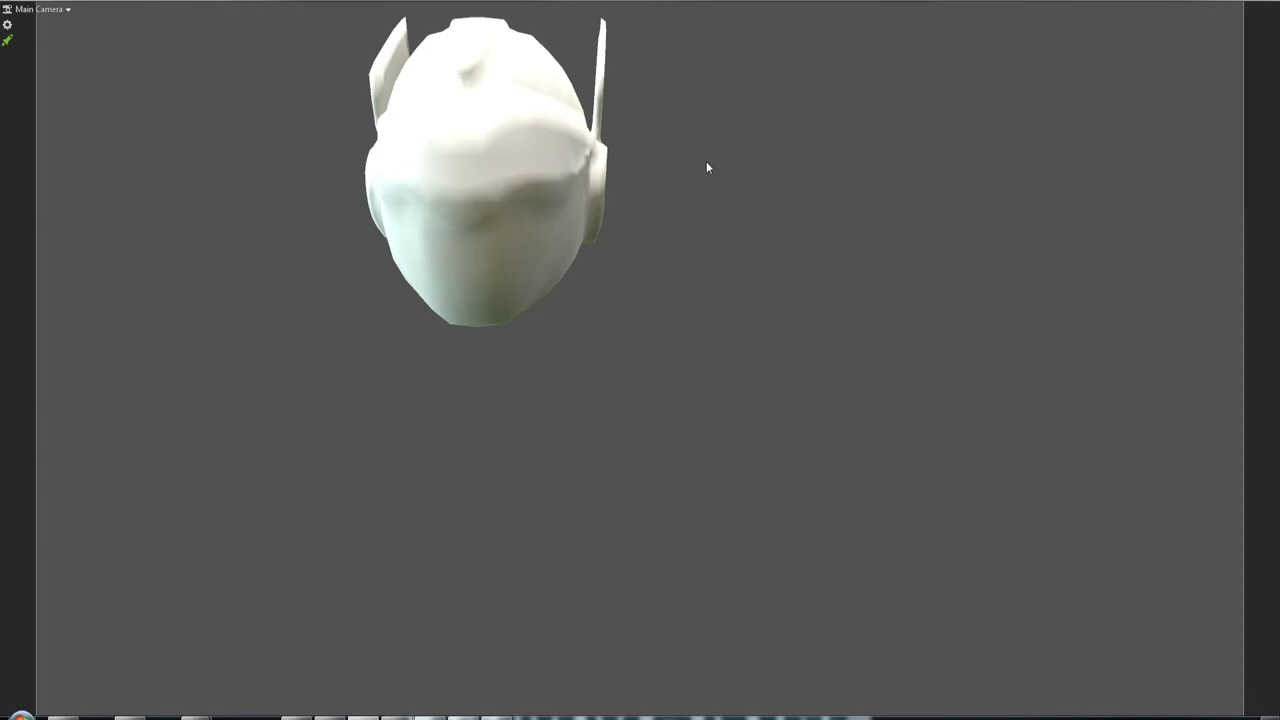
pyautogui.press('Tab')
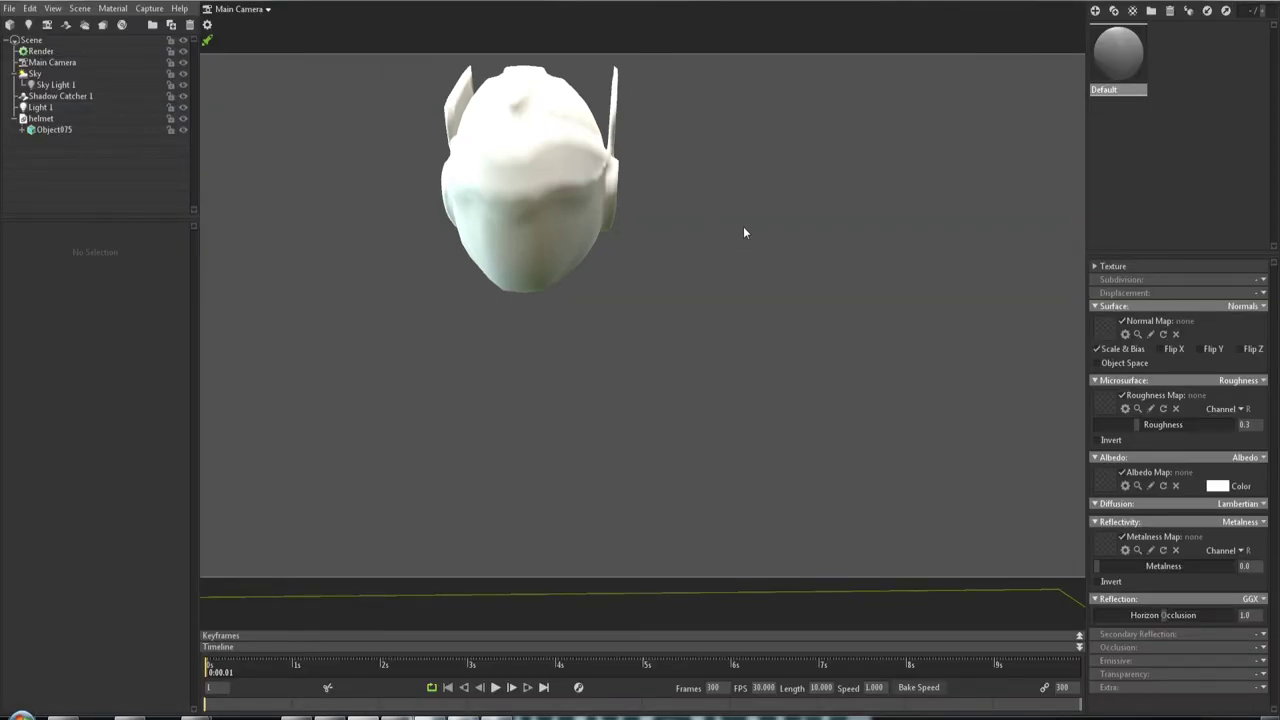
pyautogui.moveTo(743, 232)
pyautogui.mouseDown()
pyautogui.moveTo(735, 207)
pyautogui.moveTo(744, 223)
pyautogui.mouseUp()
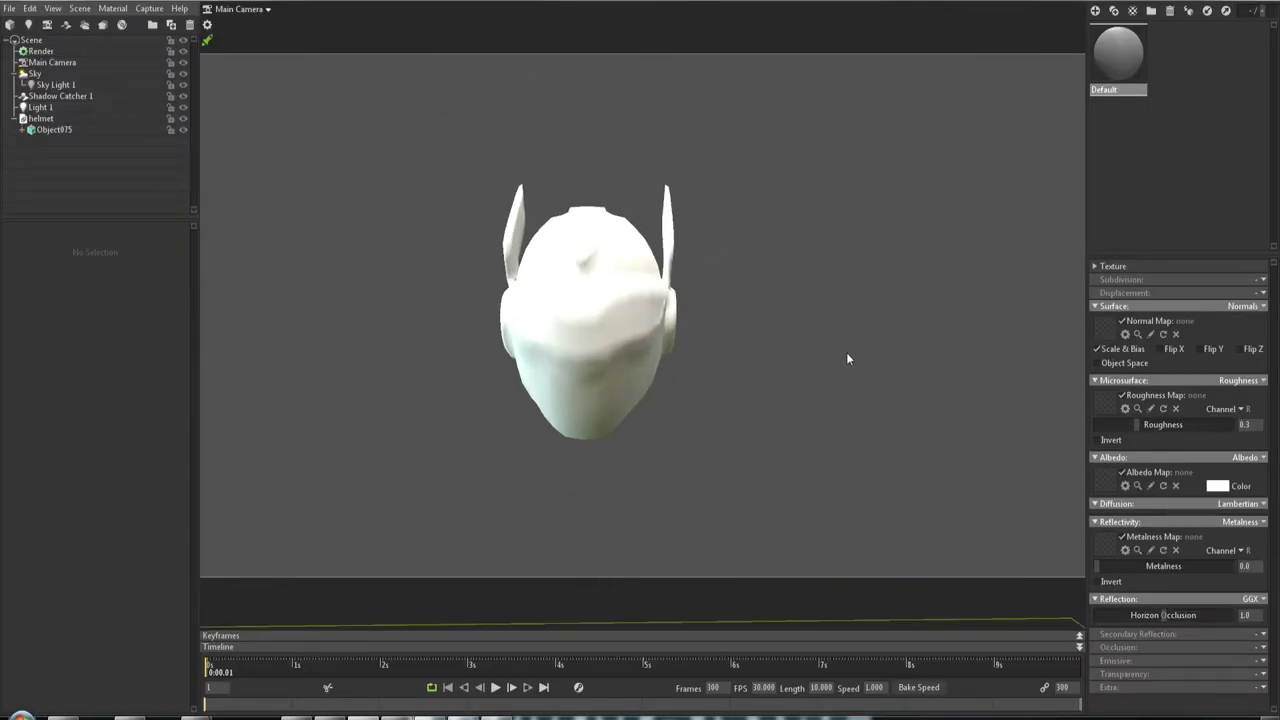
pyautogui.click(1216, 486)
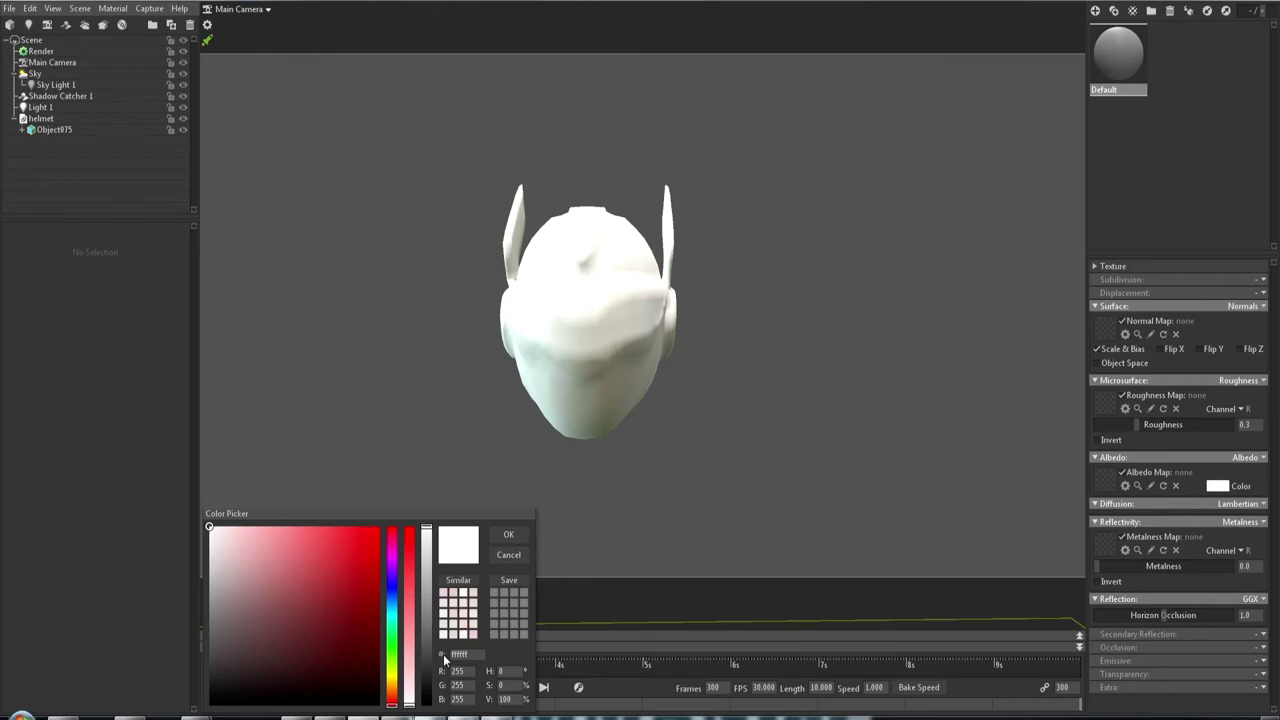
pyautogui.moveTo(270, 609)
pyautogui.mouseDown()
pyautogui.moveTo(208, 618)
pyautogui.moveTo(208, 602)
pyautogui.mouseUp()
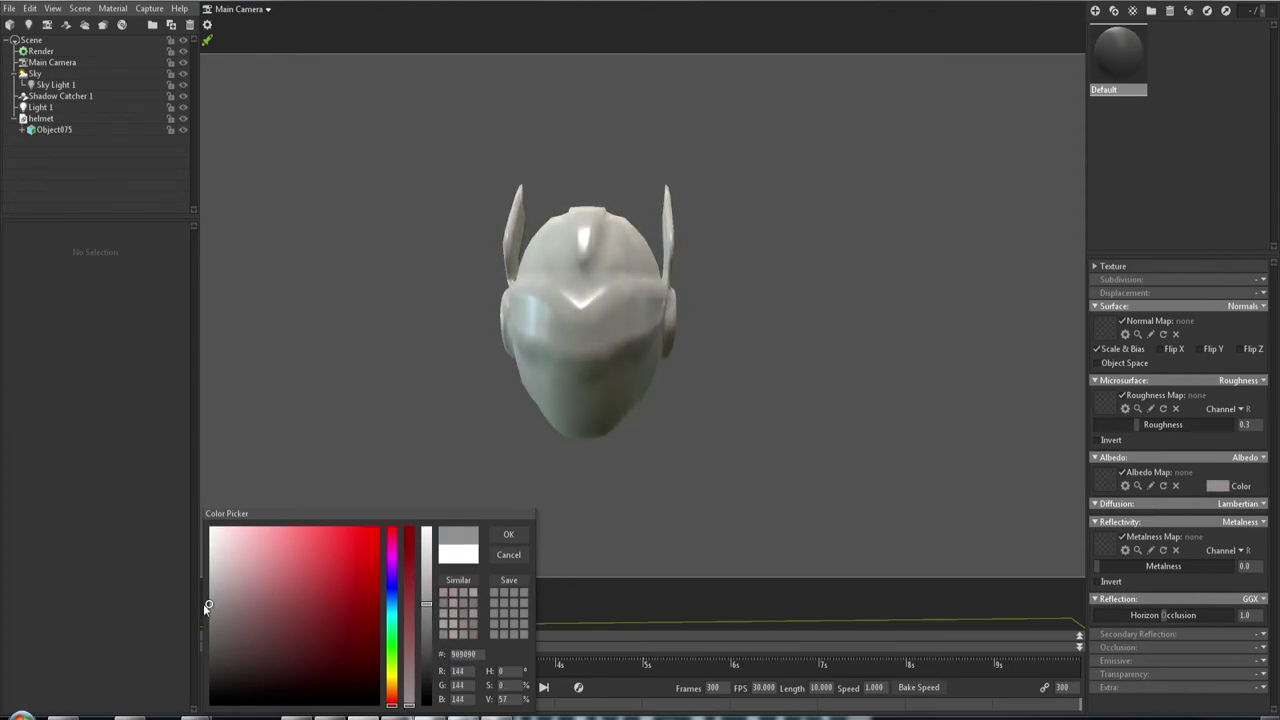
pyautogui.click(508, 534)
pyautogui.moveTo(794, 409)
pyautogui.mouseDown()
pyautogui.moveTo(704, 410)
pyautogui.moveTo(730, 402)
pyautogui.mouseUp()
# Select the helmet Object075, frame it in the viewport and orbit to a lower angle
pyautogui.click(655, 385)
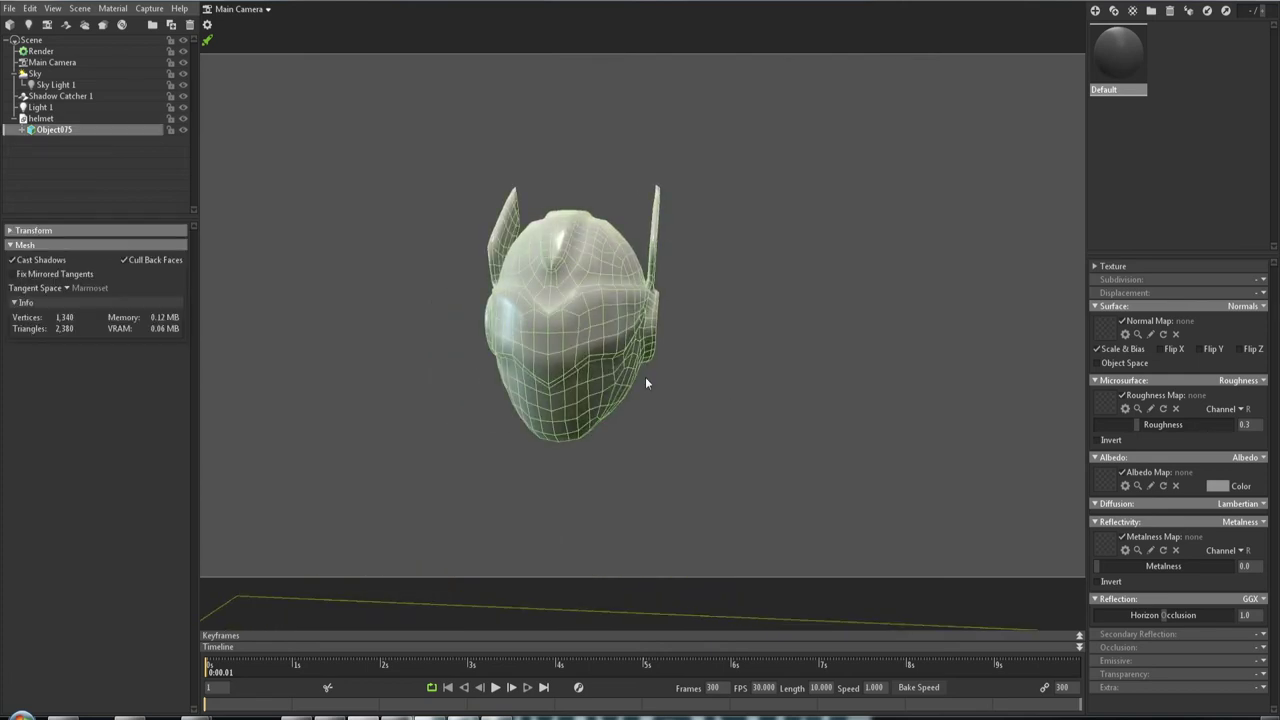
pyautogui.moveTo(645, 380)
pyautogui.mouseDown()
pyautogui.moveTo(427, 387)
pyautogui.moveTo(686, 380)
pyautogui.moveTo(646, 383)
pyautogui.mouseUp()
pyautogui.moveTo(666, 383)
pyautogui.mouseDown(button='right')
pyautogui.moveTo(622, 300)
pyautogui.moveTo(633, 407)
pyautogui.moveTo(423, 250)
pyautogui.mouseUp(button='right')
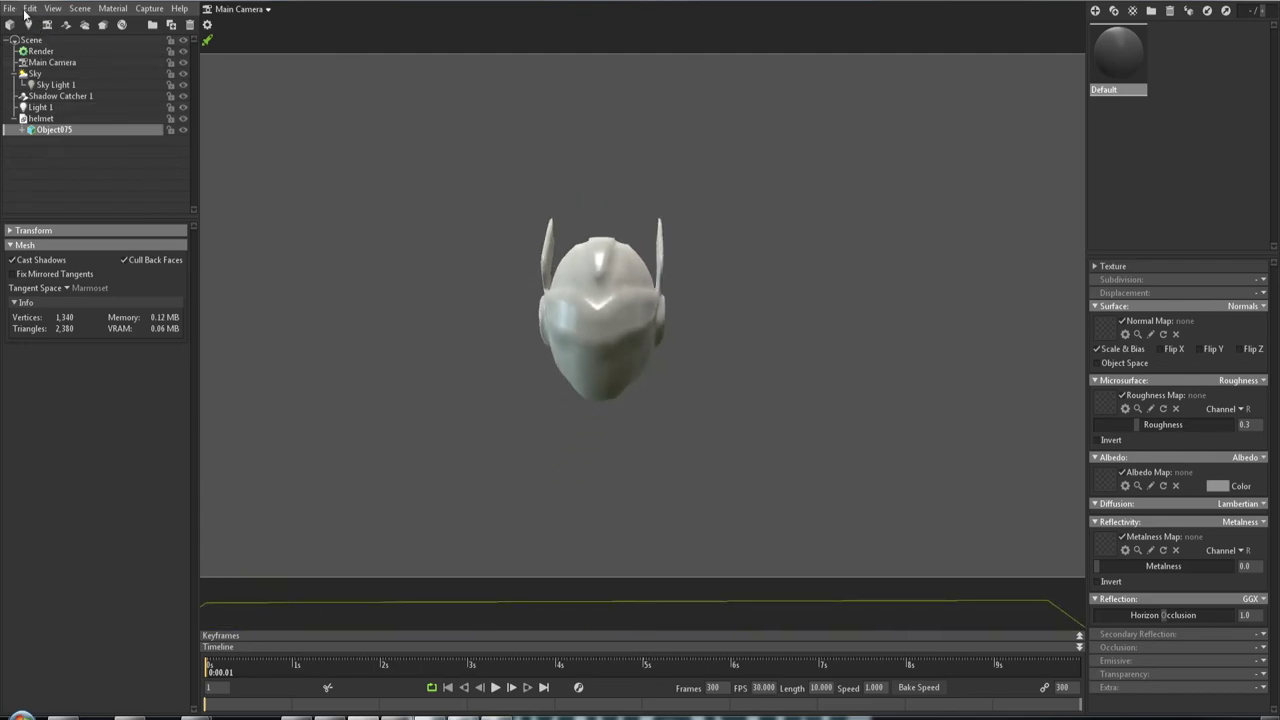
pyautogui.click(54, 11)
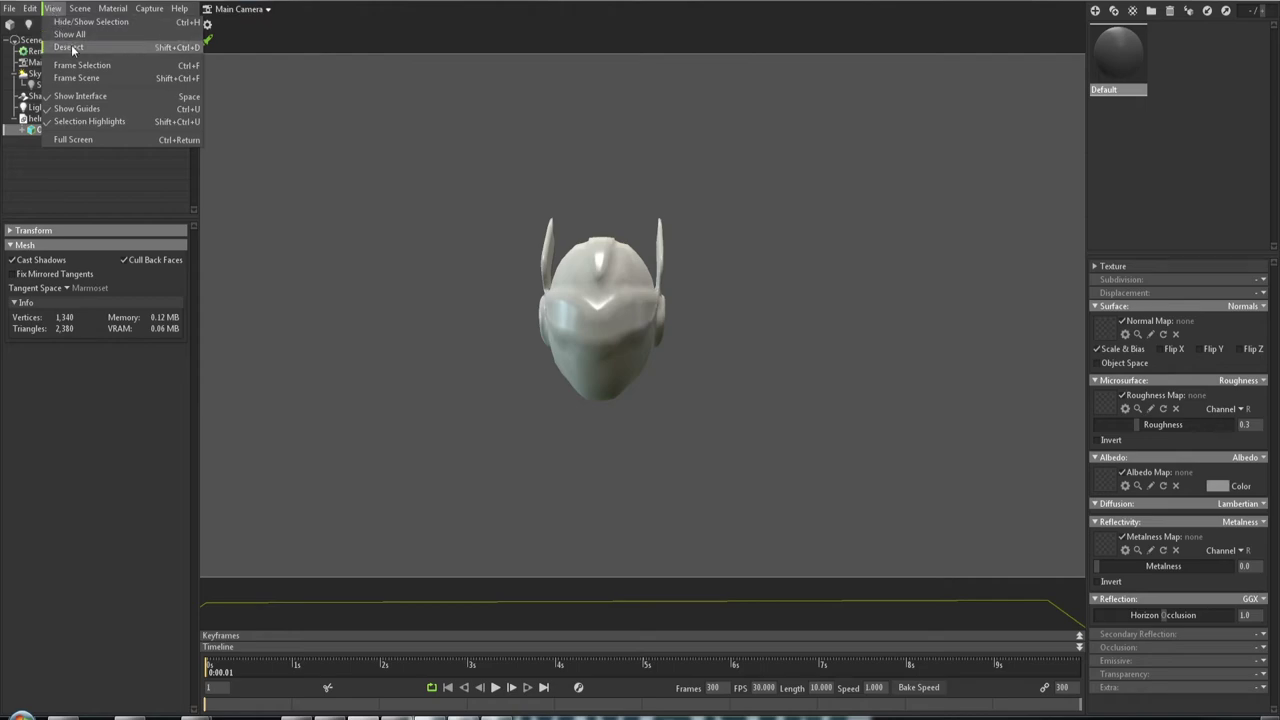
pyautogui.click(124, 65)
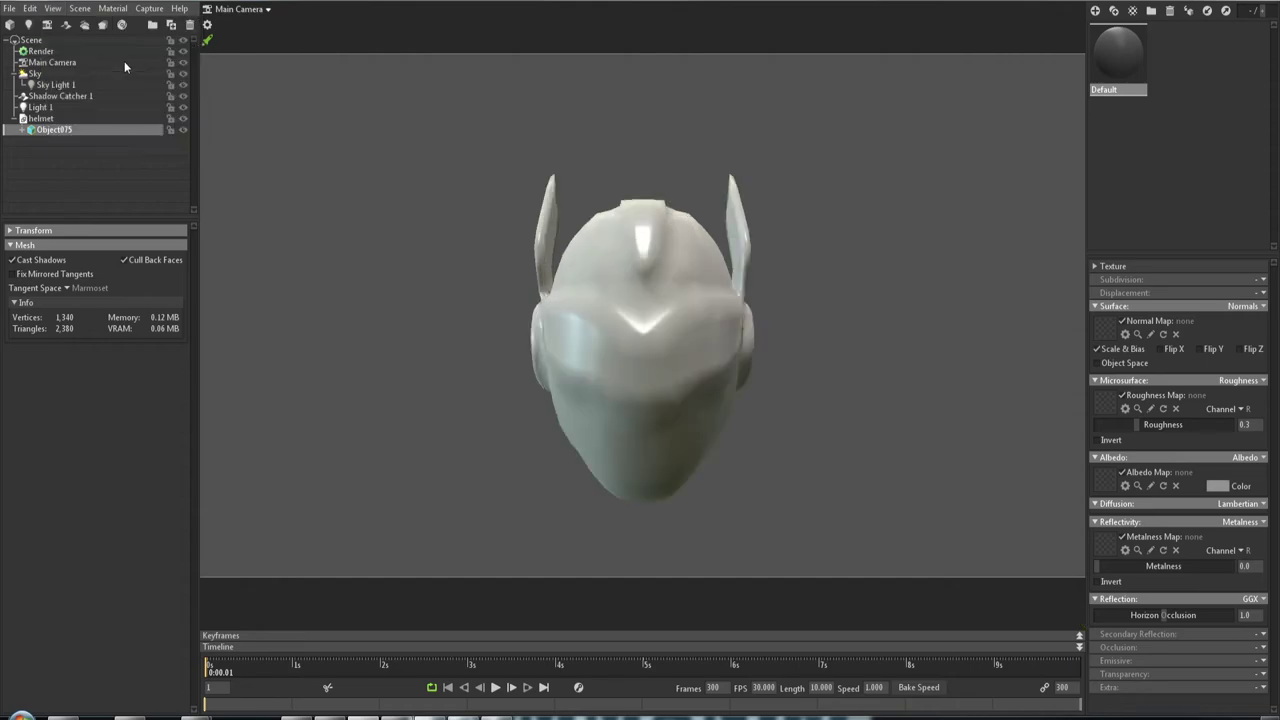
pyautogui.moveTo(778, 371)
pyautogui.mouseDown()
pyautogui.moveTo(394, 331)
pyautogui.moveTo(566, 320)
pyautogui.moveTo(766, 367)
pyautogui.mouseUp()
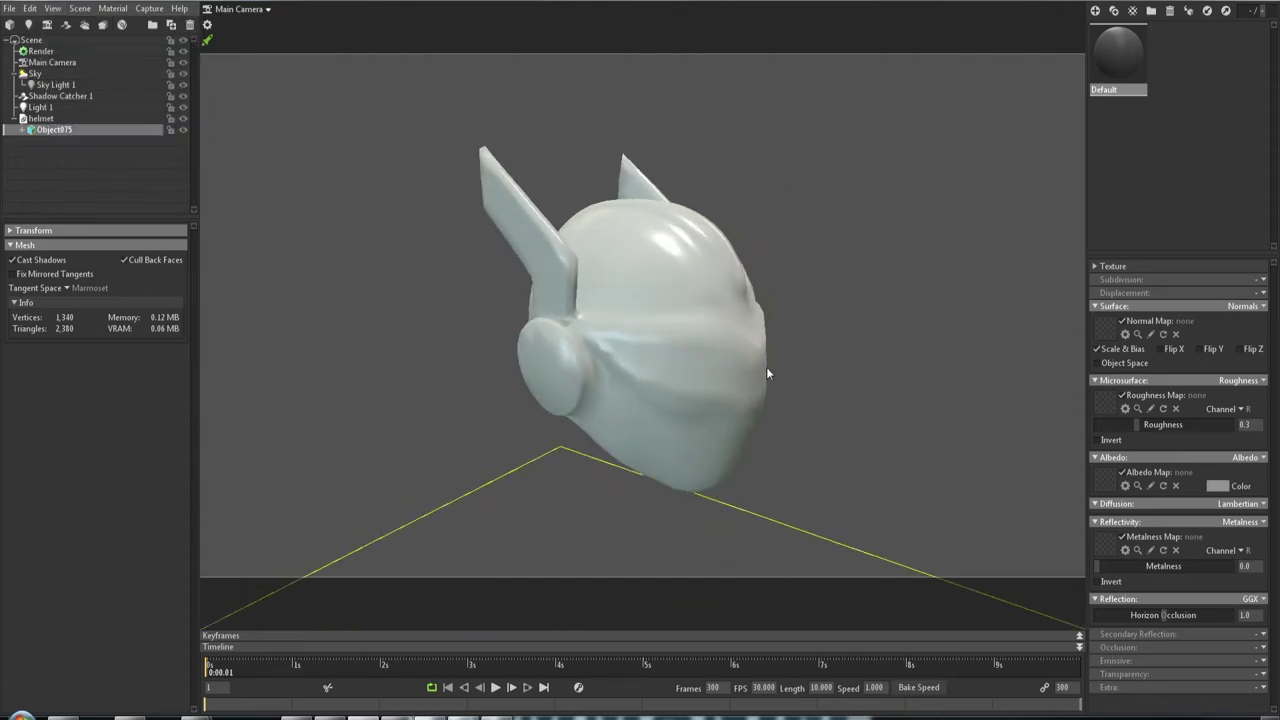
# Frame the whole scene, reframe the helmet from the front, then return to Substance Painter
pyautogui.click(52, 8)
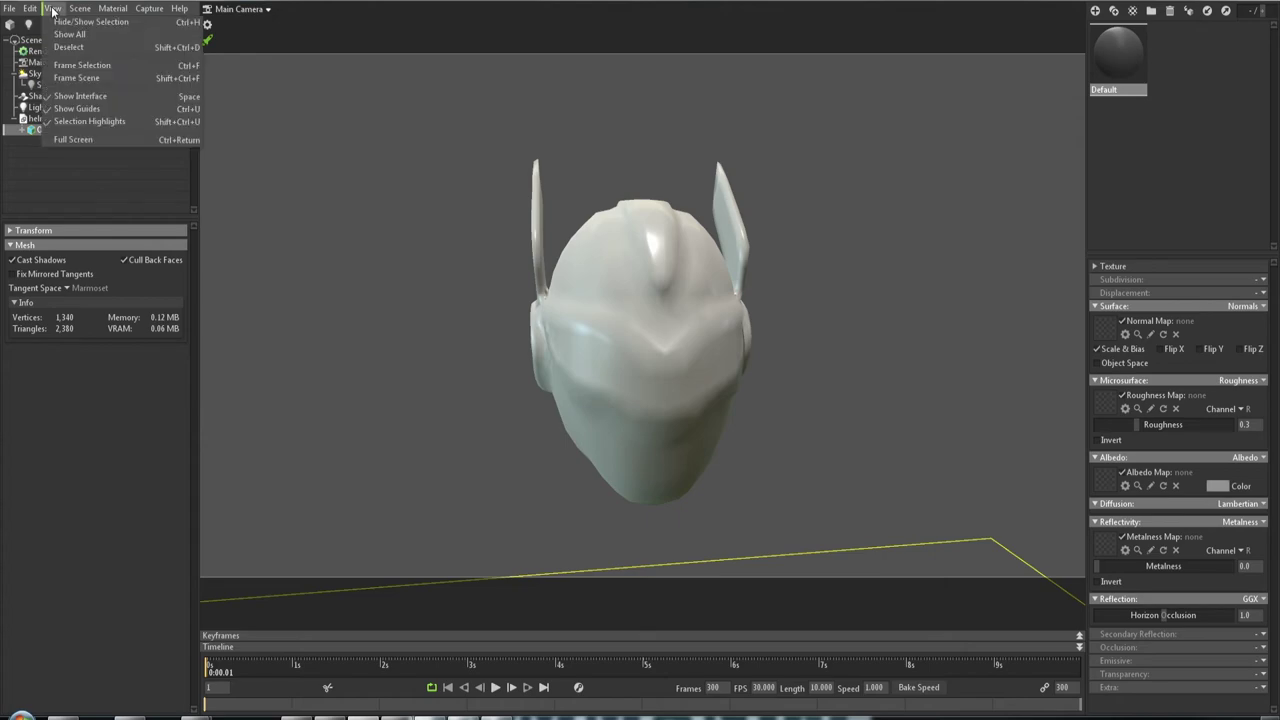
pyautogui.click(104, 77)
pyautogui.moveTo(503, 224); pyautogui.dragTo(744, 300)
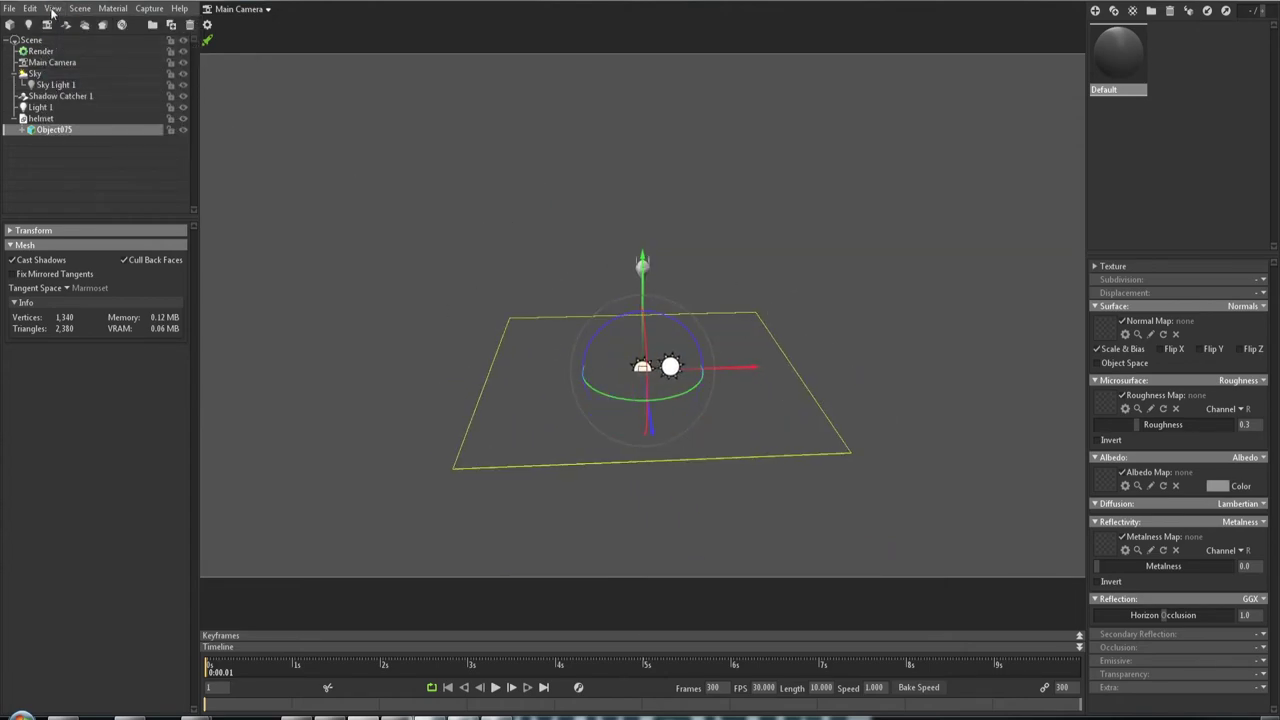
pyautogui.click(662, 268)
pyautogui.click(54, 9)
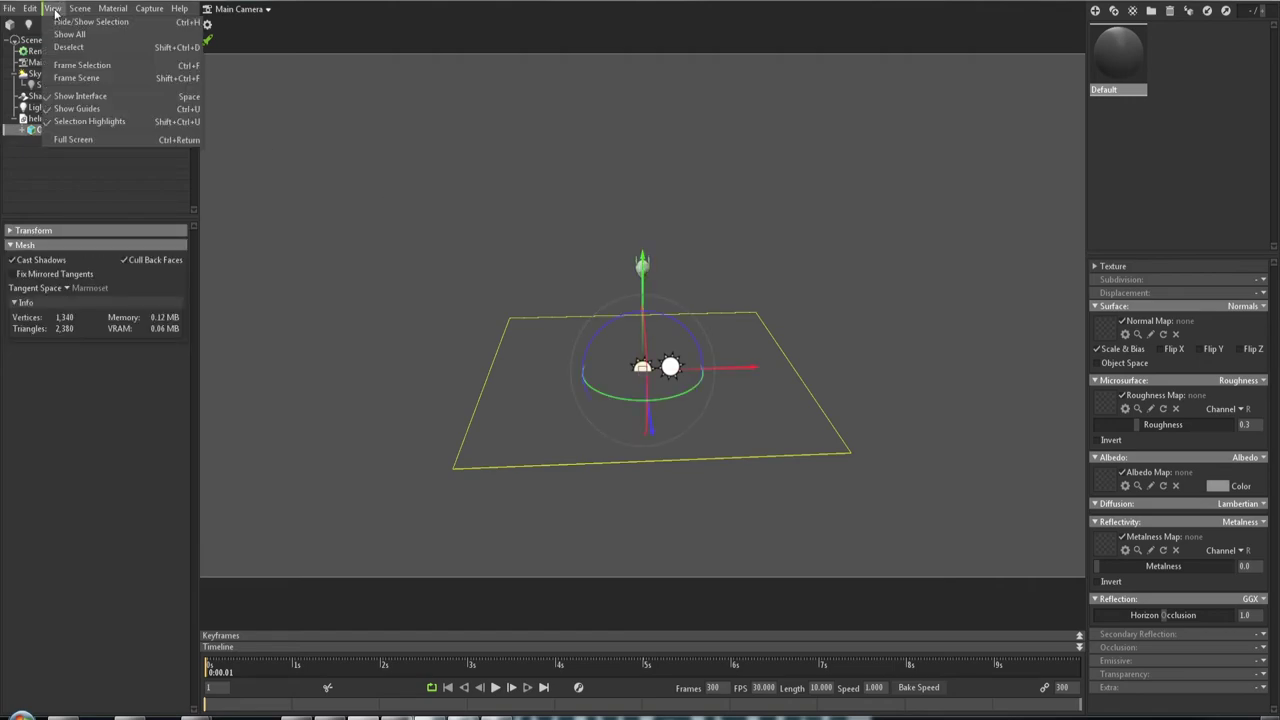
pyautogui.click(100, 66)
pyautogui.moveTo(608, 214)
pyautogui.mouseDown()
pyautogui.moveTo(664, 227)
pyautogui.moveTo(397, 211)
pyautogui.moveTo(847, 245)
pyautogui.moveTo(944, 440)
pyautogui.moveTo(457, 194)
pyautogui.moveTo(596, 365)
pyautogui.moveTo(815, 282)
pyautogui.moveTo(813, 348)
pyautogui.moveTo(651, 236)
pyautogui.moveTo(557, 206)
pyautogui.moveTo(569, 229)
pyautogui.mouseUp()
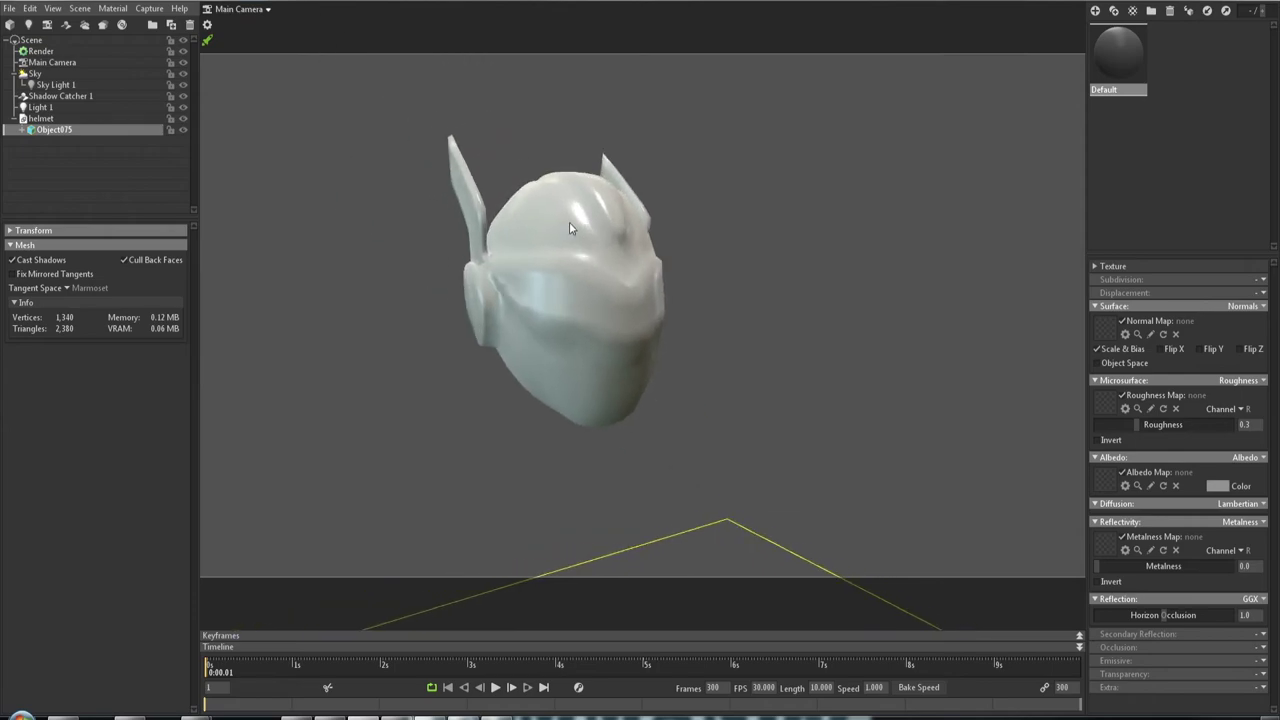
pyautogui.click(1204, 3)
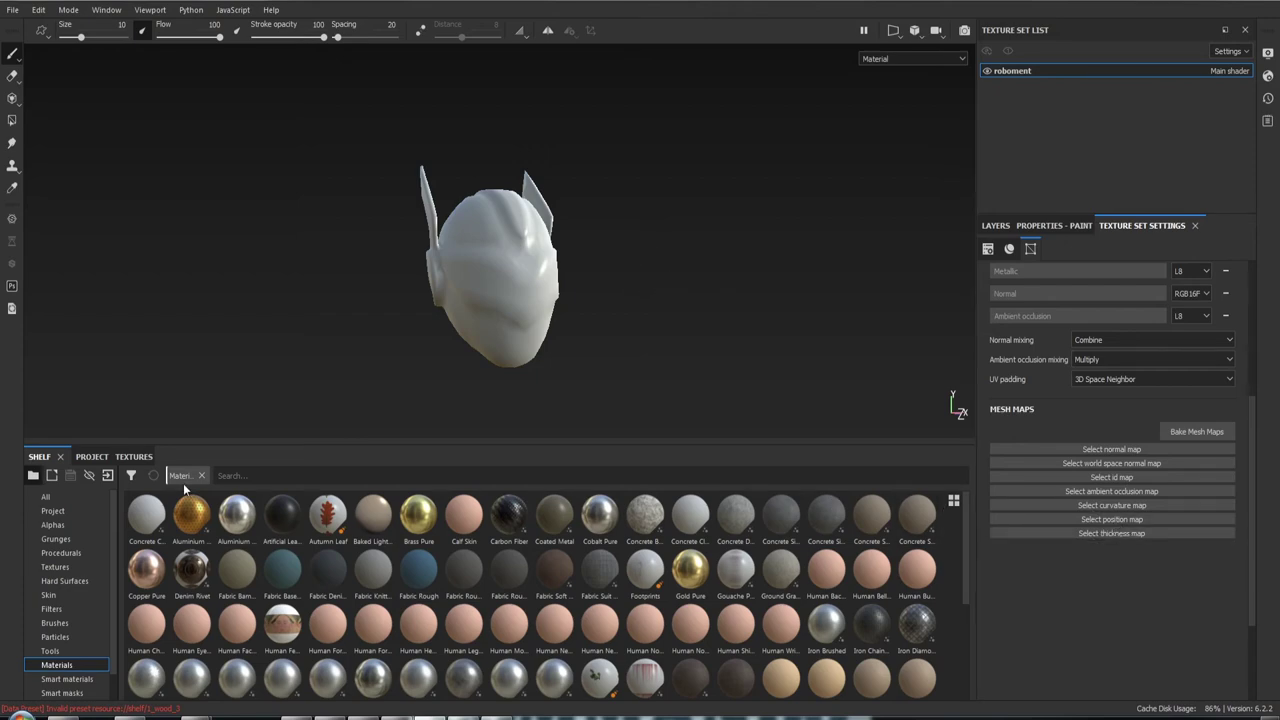
# Show the baked maps in the shelf with large thumbnails and assign Normals as the normal map
pyautogui.click(52, 511)
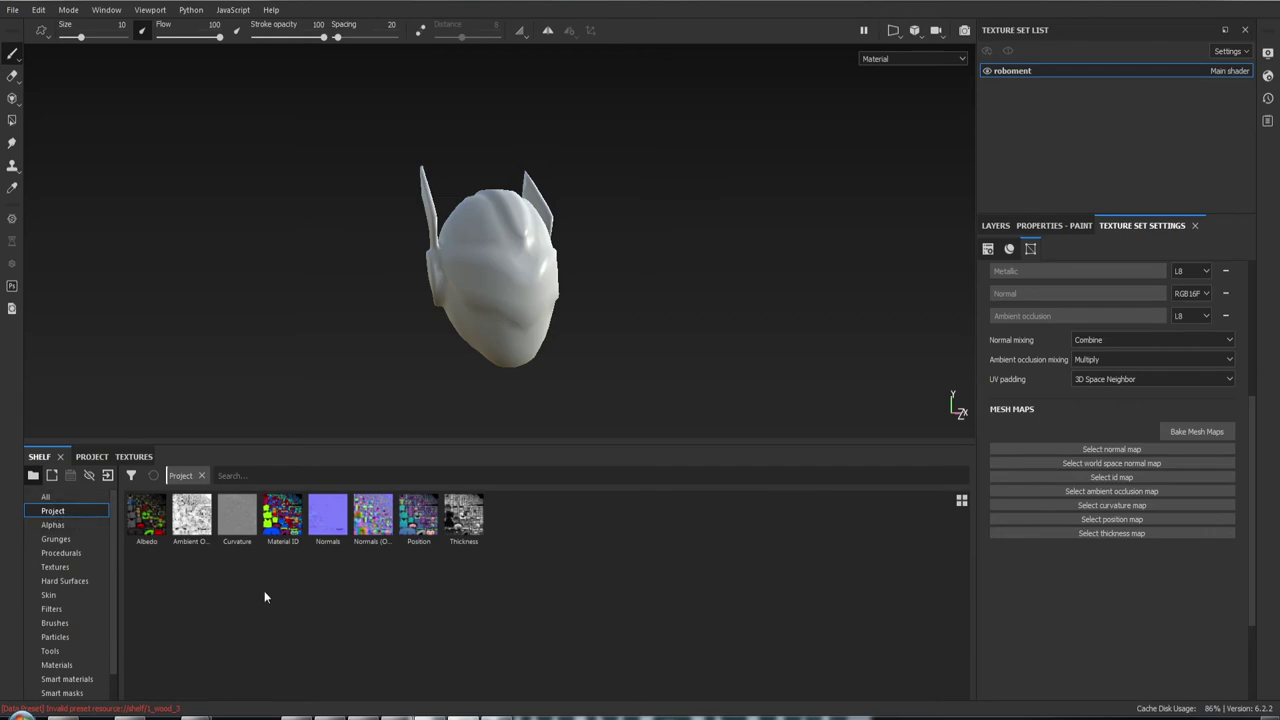
pyautogui.click(960, 502)
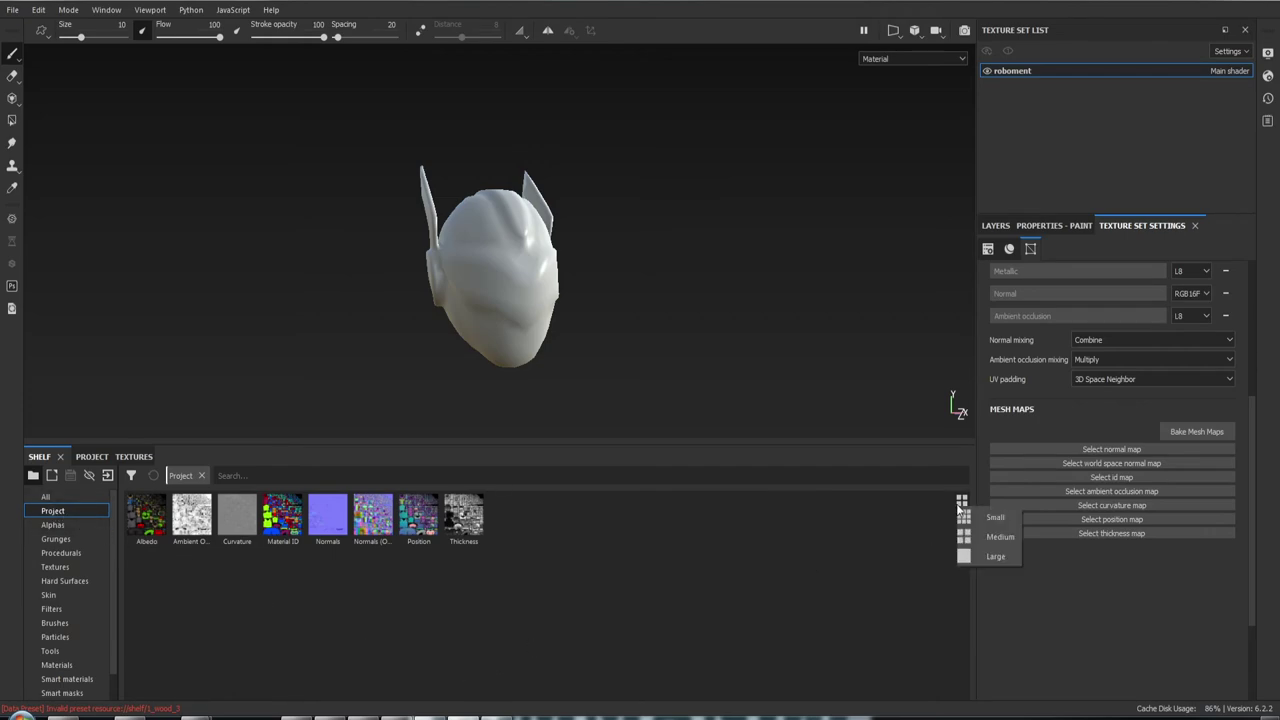
pyautogui.click(983, 538)
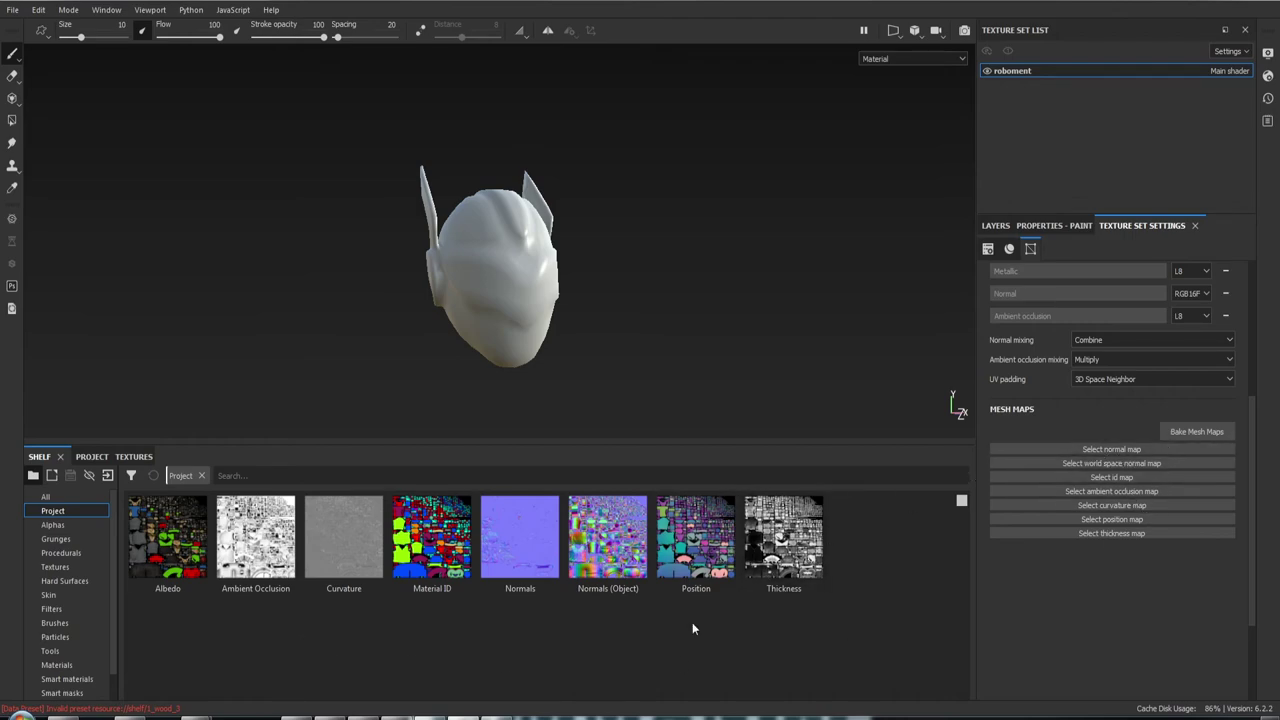
pyautogui.moveTo(528, 560)
pyautogui.mouseDown()
pyautogui.moveTo(1129, 461)
pyautogui.moveTo(1117, 444)
pyautogui.mouseUp()
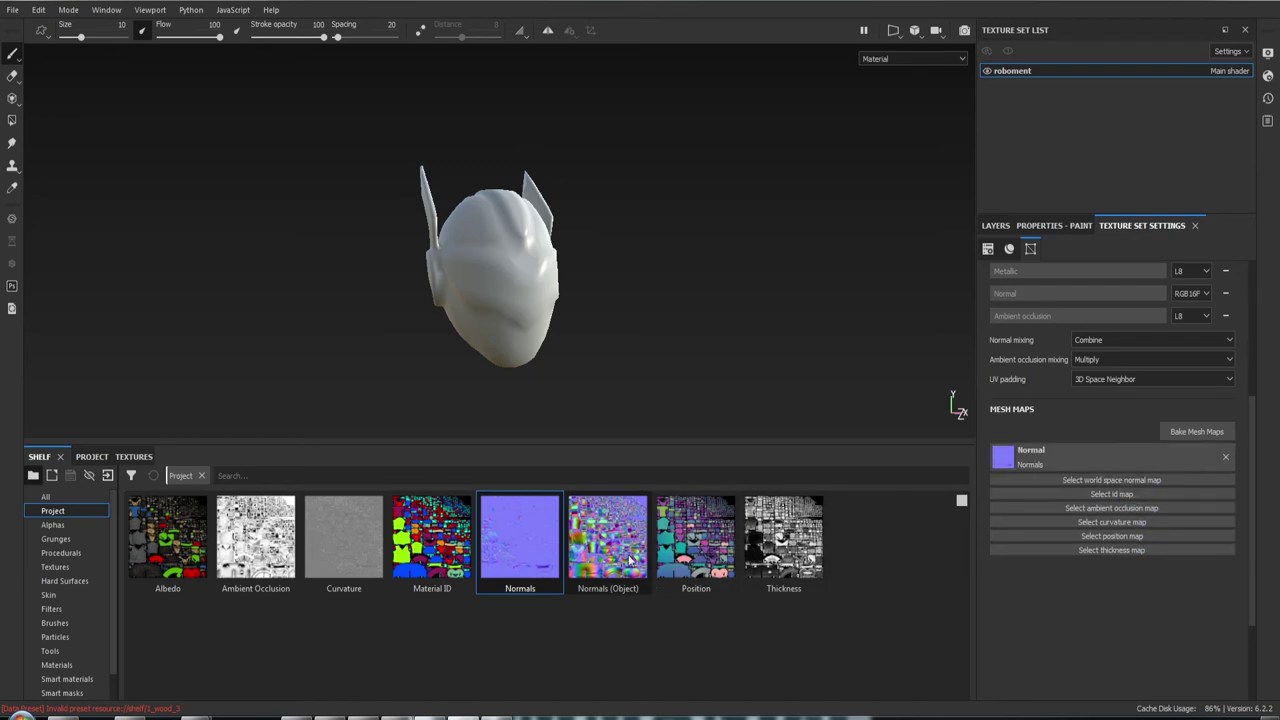
# Assign Normals (Object), Material ID, Ambient Occlusion, Curvature, Position and Thickness to their mesh map slots
pyautogui.moveTo(612, 540)
pyautogui.mouseDown()
pyautogui.moveTo(996, 607)
pyautogui.moveTo(1115, 500)
pyautogui.moveTo(1161, 485)
pyautogui.mouseUp()
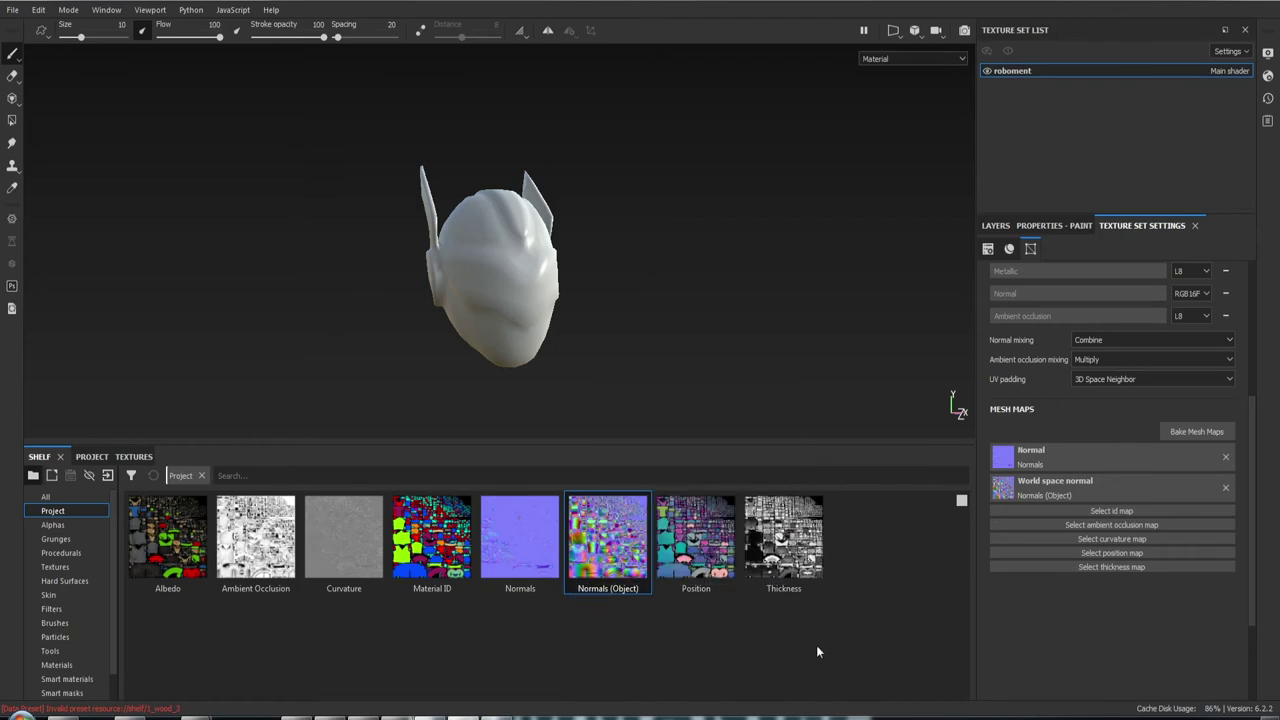
pyautogui.moveTo(432, 537); pyautogui.dragTo(1052, 510)
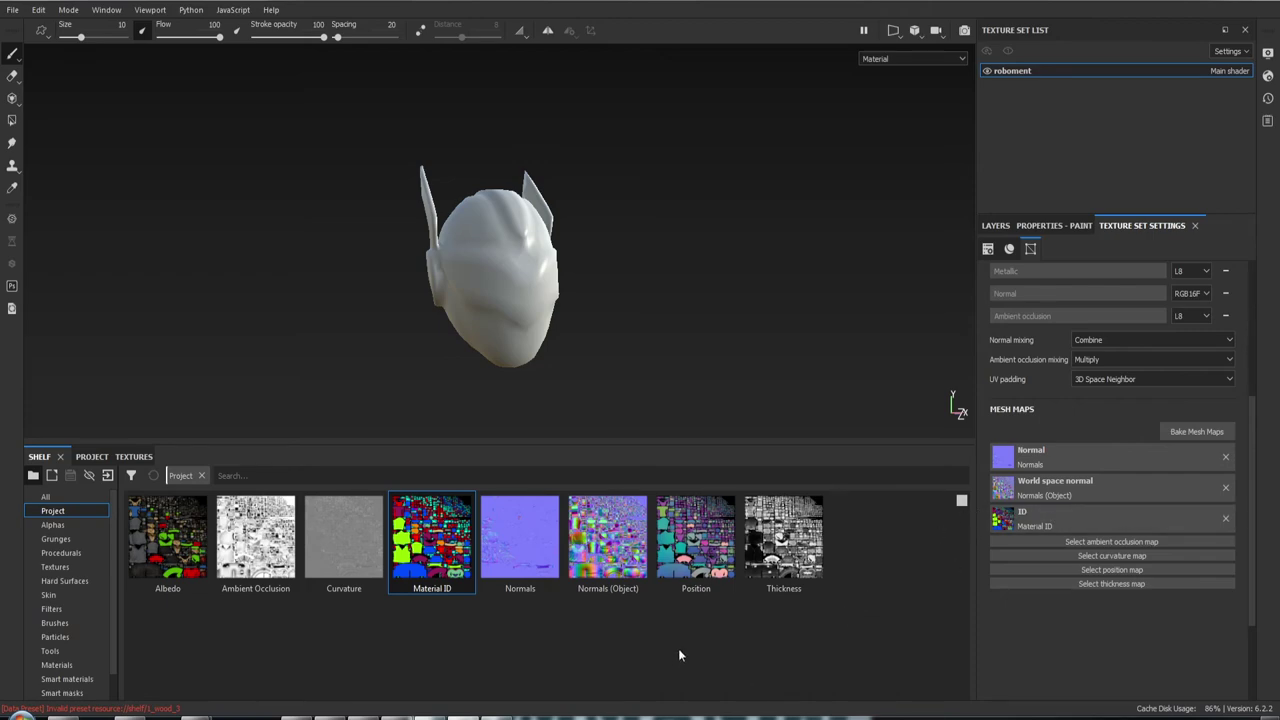
pyautogui.moveTo(256, 537); pyautogui.dragTo(1090, 545)
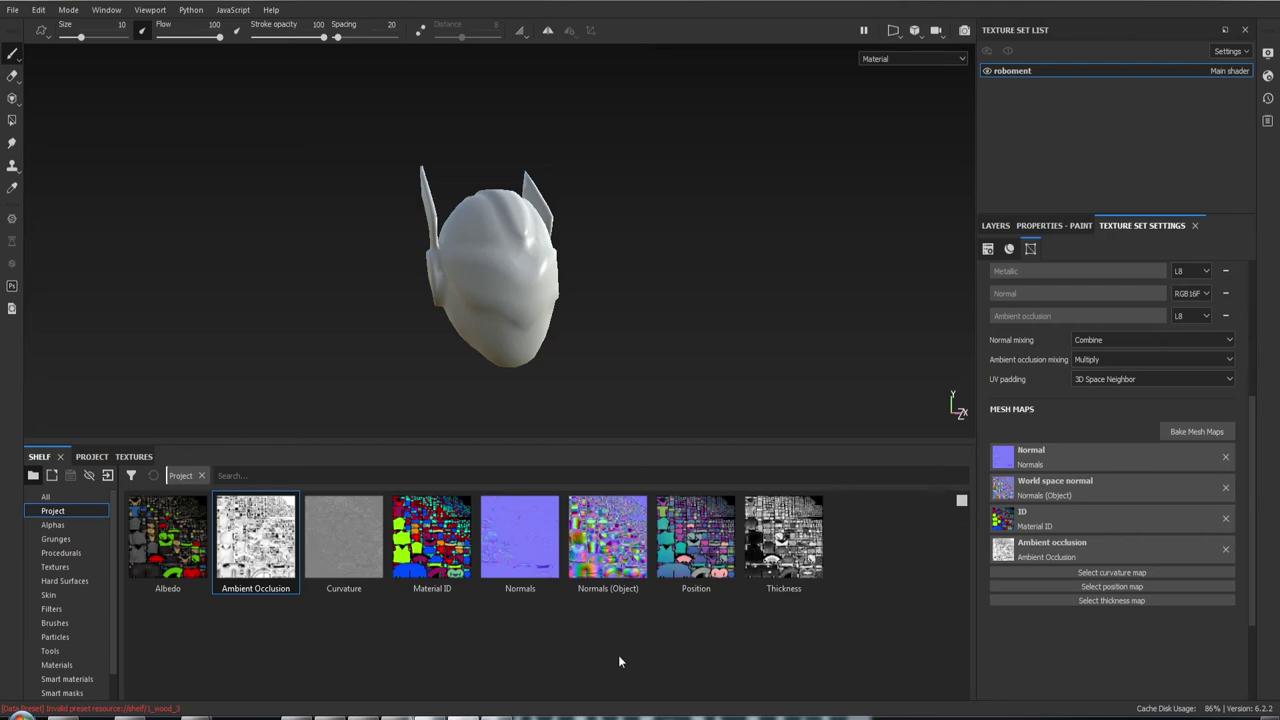
pyautogui.moveTo(336, 540); pyautogui.dragTo(1127, 573)
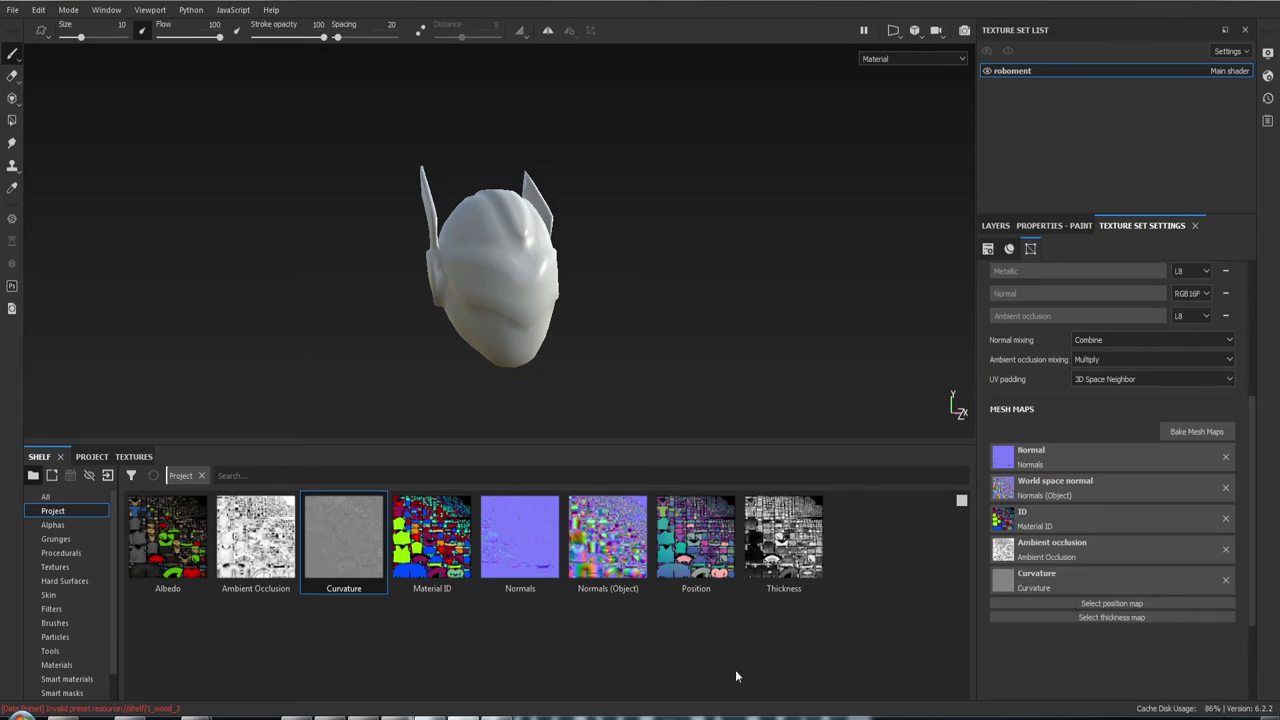
pyautogui.click(680, 540)
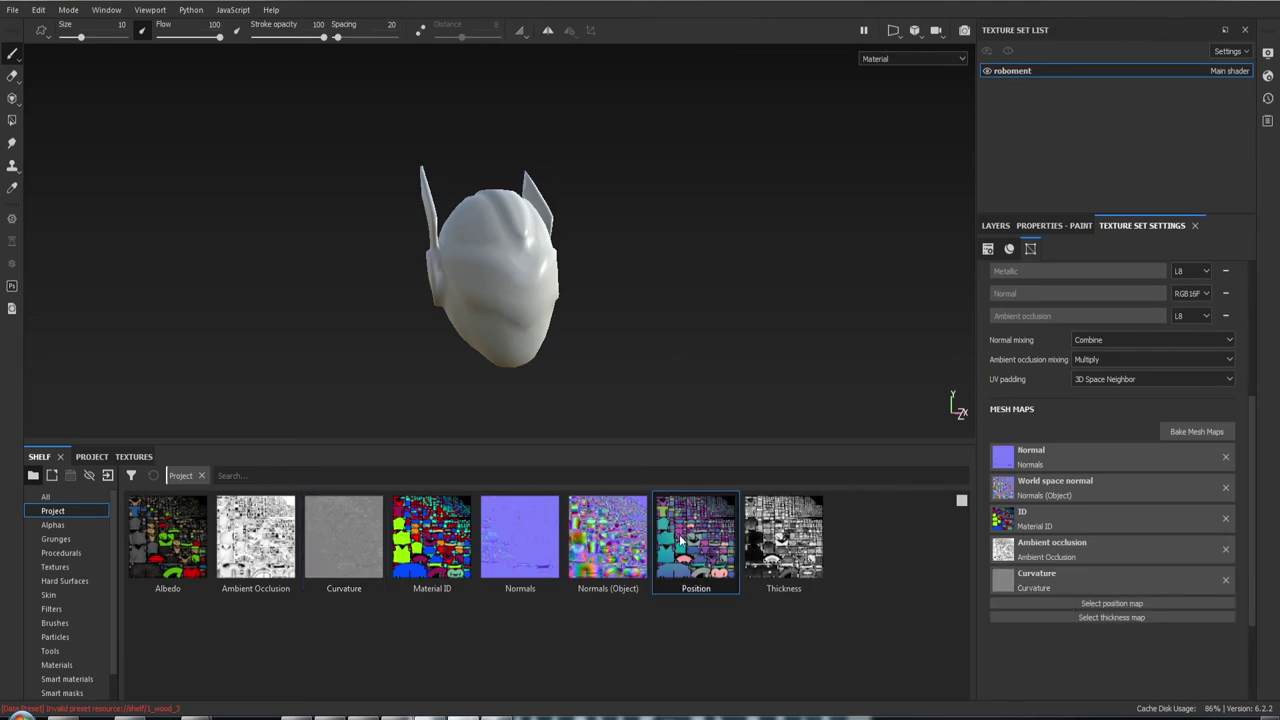
pyautogui.moveTo(680, 540); pyautogui.dragTo(1125, 603)
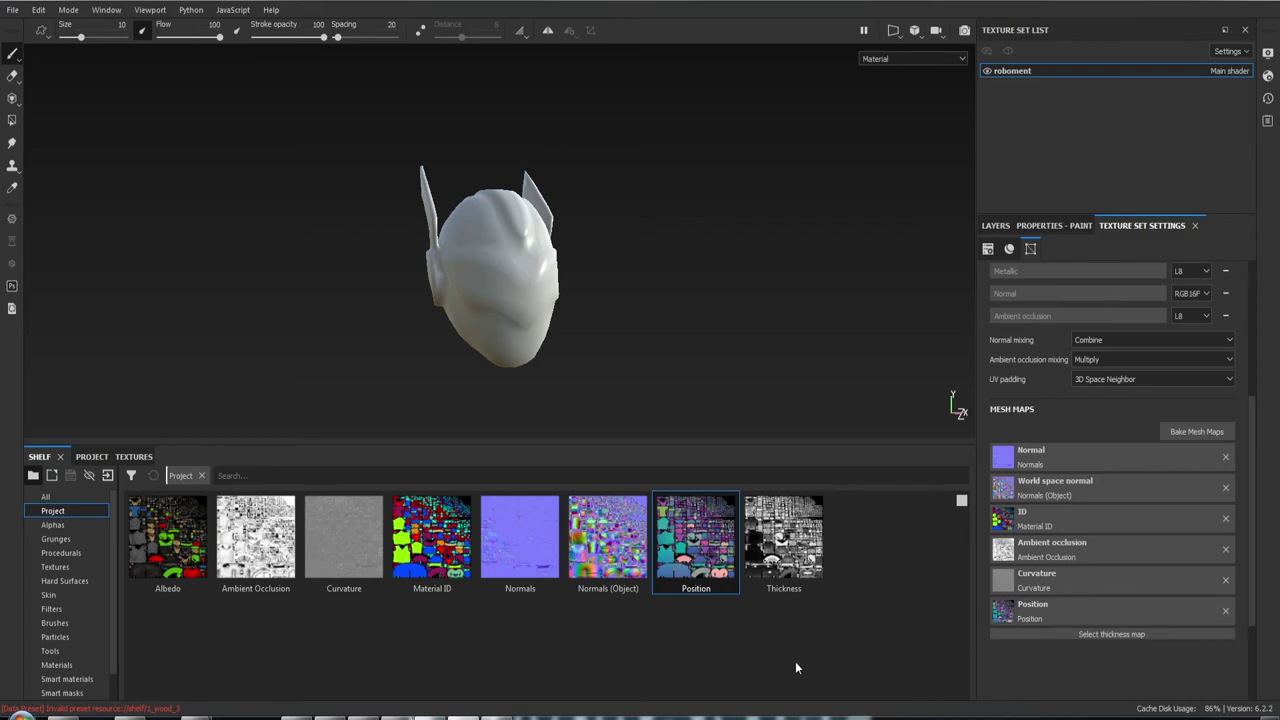
pyautogui.moveTo(785, 540); pyautogui.dragTo(1095, 633)
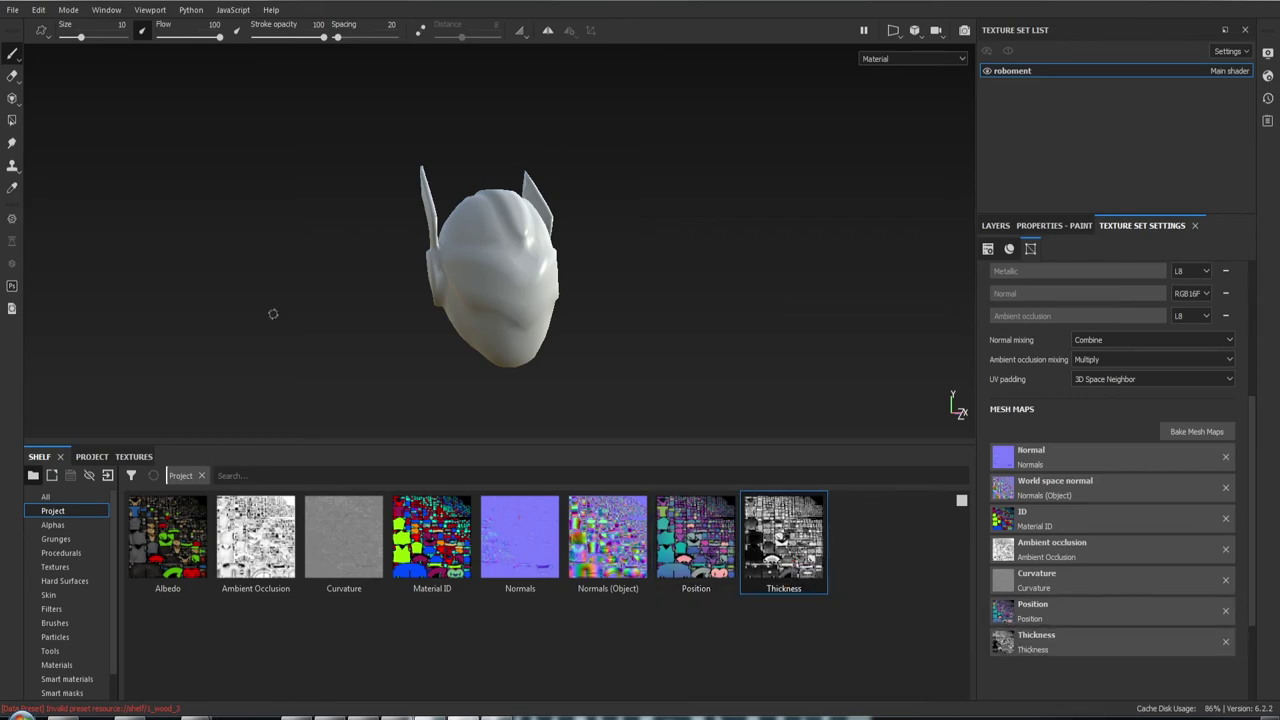
pyautogui.click(13, 10)
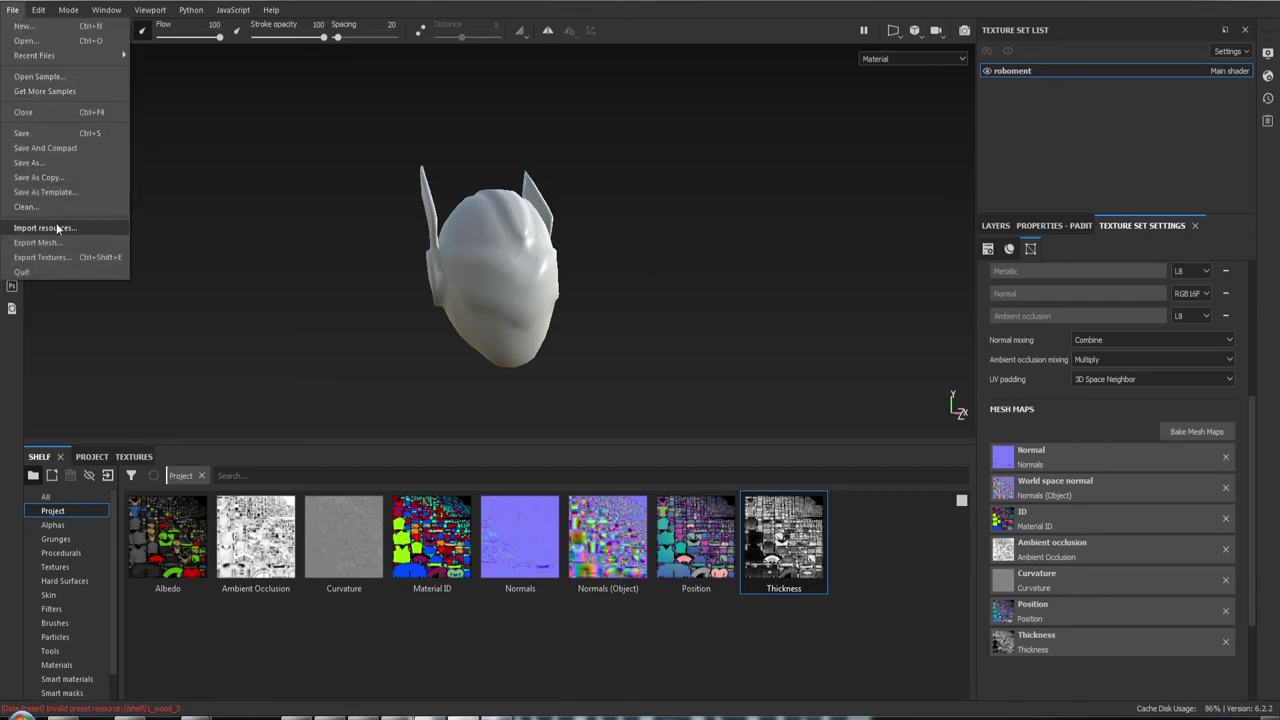
# Save the project as helmet.spp in the robomen Texture folder
pyautogui.click(56, 163)
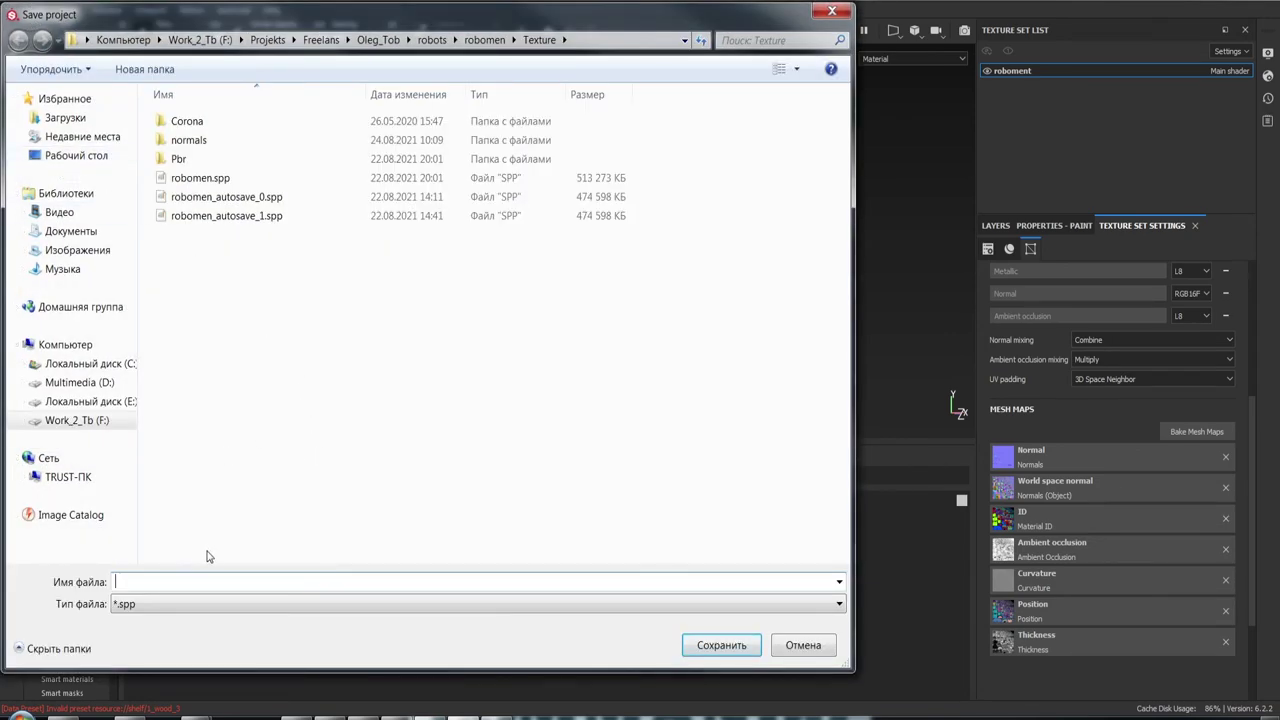
pyautogui.write('helmet')
pyautogui.click(724, 648)
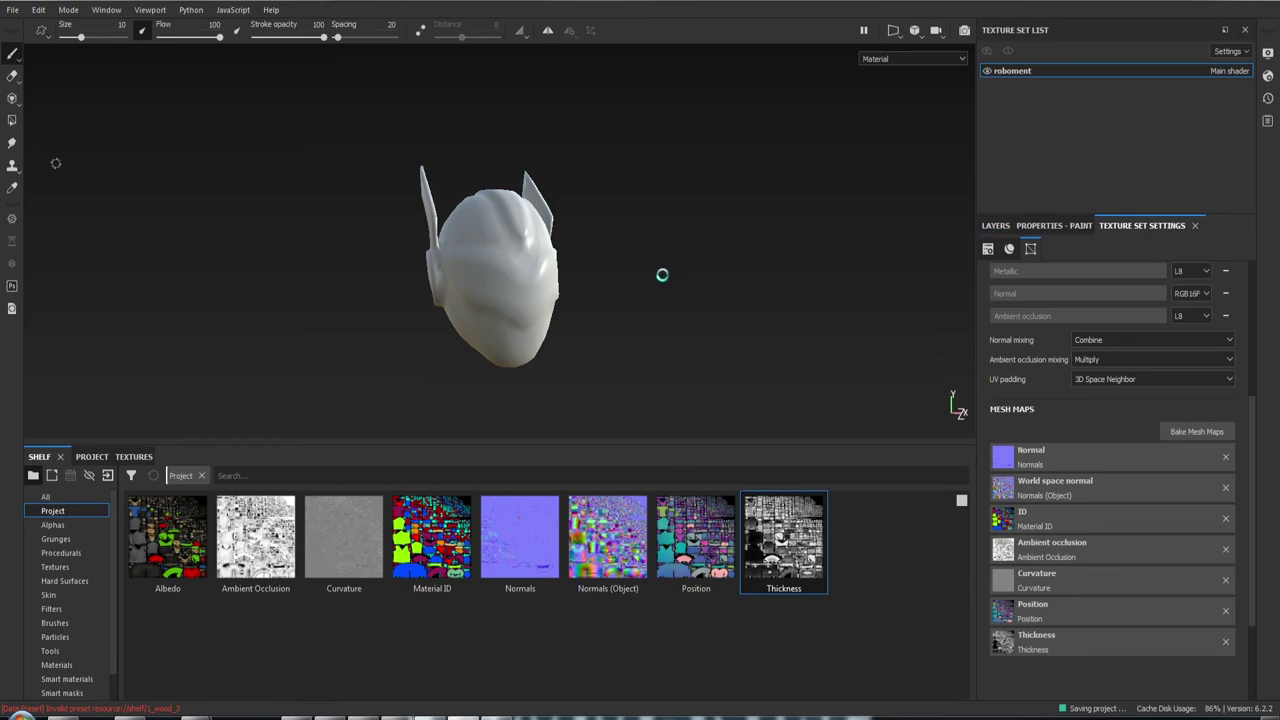
# Orbit and zoom around the helmet to inspect its surface detail, with the Layer 1 stack showing
pyautogui.moveTo(662, 274)
pyautogui.keyDown('alt'); pyautogui.mouseDown()
pyautogui.moveTo(651, 305)
pyautogui.moveTo(811, 289)
pyautogui.moveTo(957, 403)
pyautogui.moveTo(966, 265)
pyautogui.mouseUp(); pyautogui.keyUp('alt')
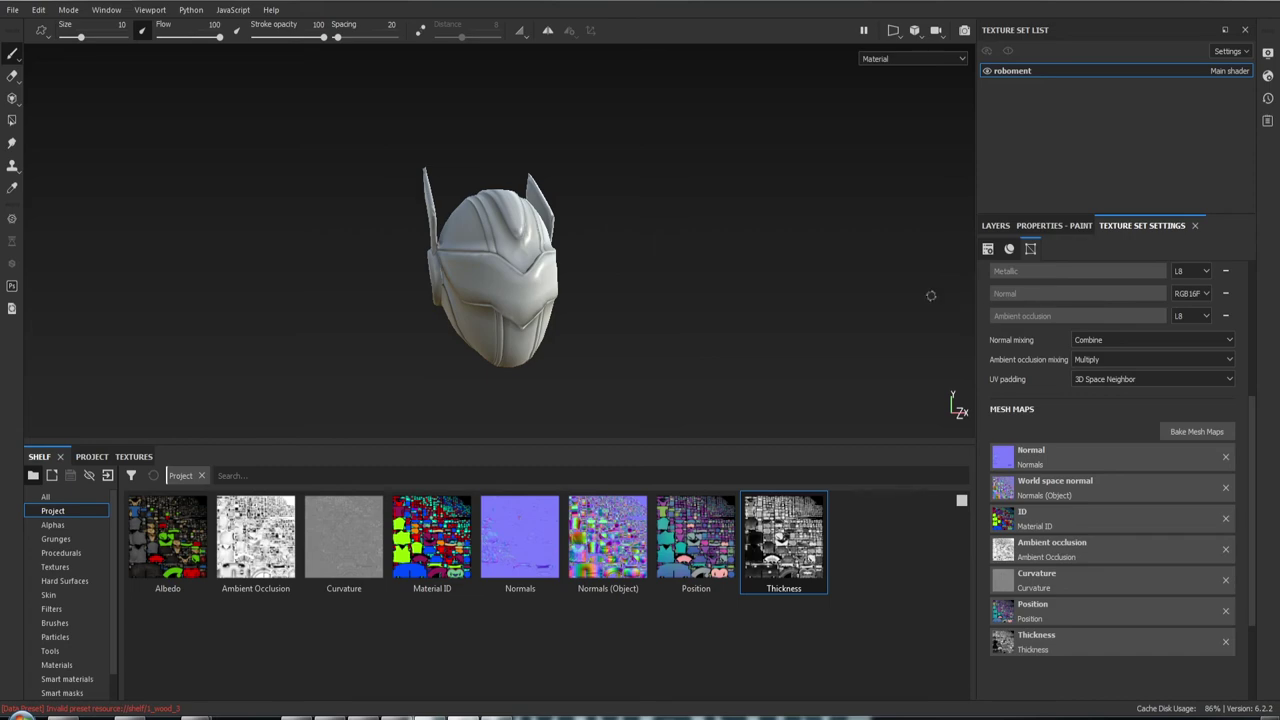
pyautogui.moveTo(930, 295)
pyautogui.keyDown('alt'); pyautogui.mouseDown()
pyautogui.moveTo(652, 214)
pyautogui.moveTo(783, 229)
pyautogui.moveTo(623, 194)
pyautogui.mouseUp(); pyautogui.keyUp('alt')
pyautogui.moveTo(623, 194)
pyautogui.keyDown('alt'); pyautogui.mouseDown(button='right')
pyautogui.moveTo(622, 382)
pyautogui.moveTo(586, 223)
pyautogui.mouseUp(button='right'); pyautogui.keyUp('alt')
pyautogui.moveTo(586, 223)
pyautogui.keyDown('alt'); pyautogui.mouseDown()
pyautogui.moveTo(560, 246)
pyautogui.moveTo(583, 217)
pyautogui.mouseUp(); pyautogui.keyUp('alt')
pyautogui.click(997, 226)
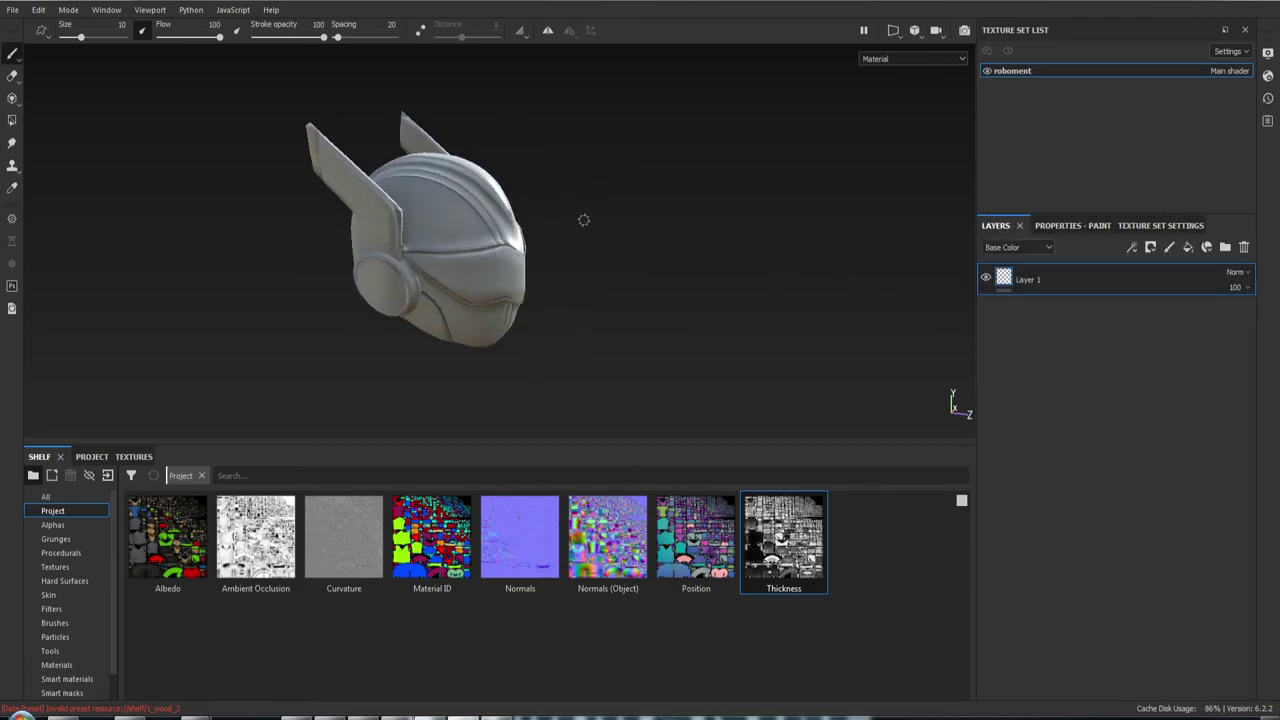
pyautogui.moveTo(583, 217)
pyautogui.keyDown('alt'); pyautogui.mouseDown(button='right')
pyautogui.moveTo(580, 370)
pyautogui.moveTo(594, 229)
pyautogui.mouseUp(button='right'); pyautogui.keyUp('alt')
pyautogui.moveTo(594, 229)
pyautogui.keyDown('alt'); pyautogui.mouseDown()
pyautogui.moveTo(817, 234)
pyautogui.moveTo(587, 232)
pyautogui.moveTo(304, 287)
pyautogui.moveTo(286, 206)
pyautogui.mouseUp(); pyautogui.keyUp('alt')
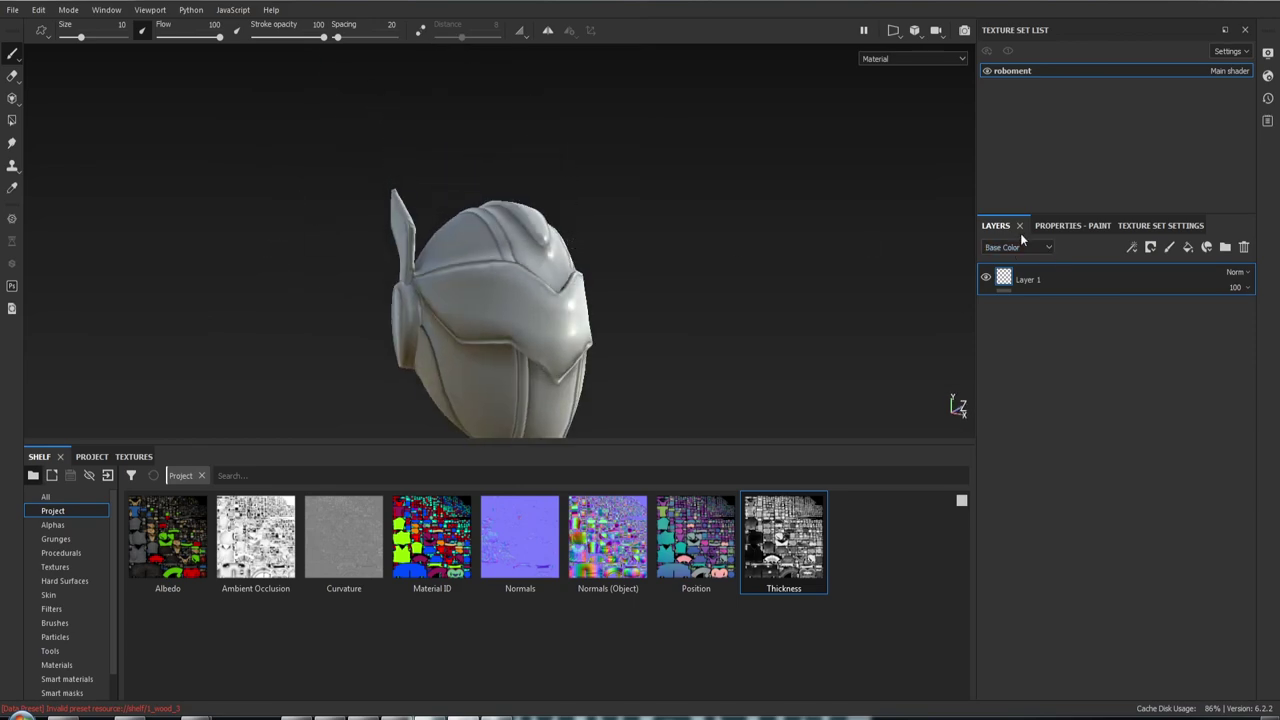
# Remove the Ambient occlusion mesh map in Texture Set Settings and view the helmet without it
pyautogui.click(1057, 228)
pyautogui.click(1138, 227)
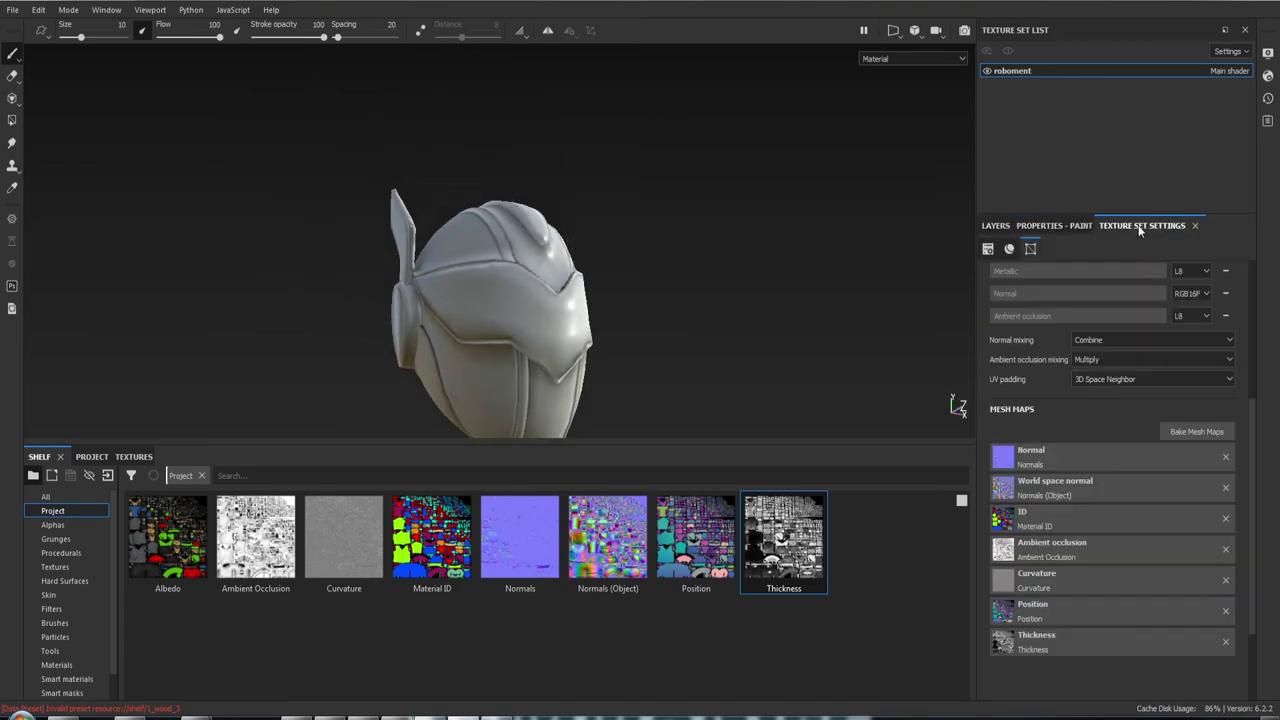
pyautogui.click(1228, 550)
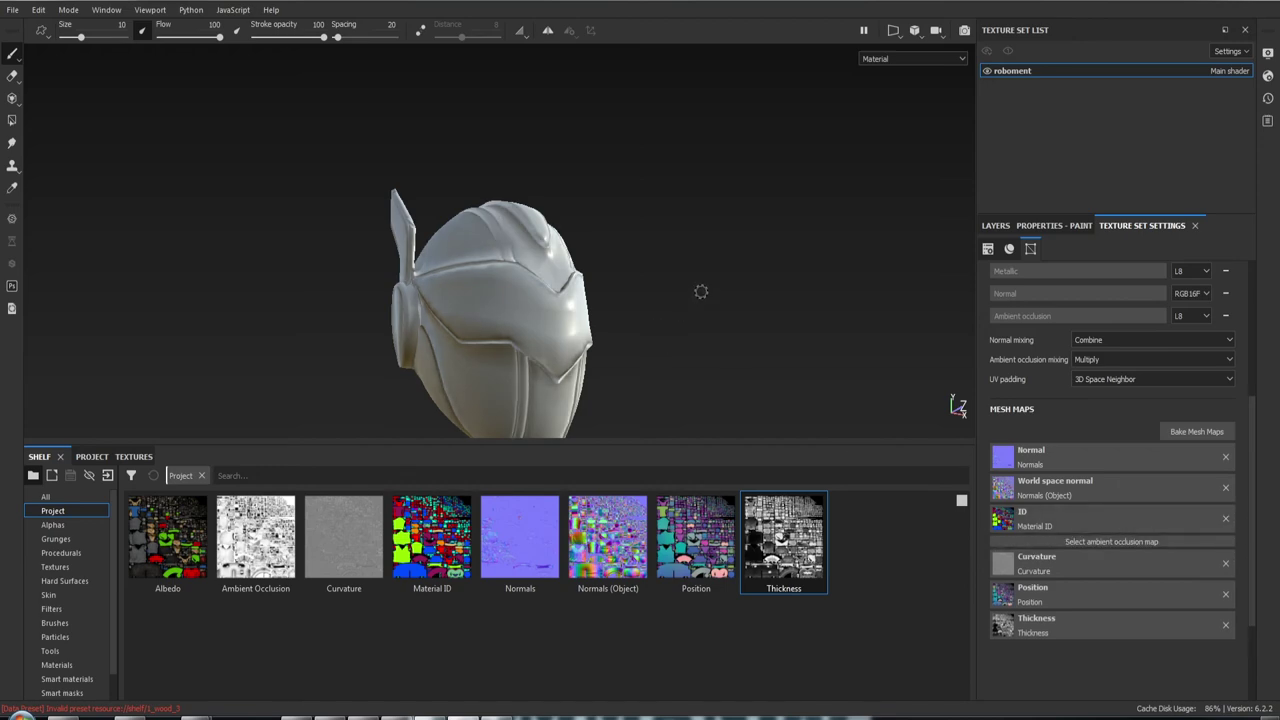
pyautogui.moveTo(701, 291)
pyautogui.keyDown('alt'); pyautogui.mouseDown()
pyautogui.moveTo(363, 329)
pyautogui.moveTo(678, 317)
pyautogui.moveTo(723, 414)
pyautogui.moveTo(586, 277)
pyautogui.moveTo(768, 297)
pyautogui.moveTo(493, 270)
pyautogui.moveTo(580, 446)
pyautogui.moveTo(531, 337)
pyautogui.moveTo(434, 209)
pyautogui.moveTo(605, 232)
pyautogui.moveTo(551, 277)
pyautogui.mouseUp(); pyautogui.keyUp('alt')
# Reassign Ambient Occlusion to its mesh map slot and view the shaded helmet from the front
pyautogui.moveTo(270, 540); pyautogui.dragTo(1062, 542)
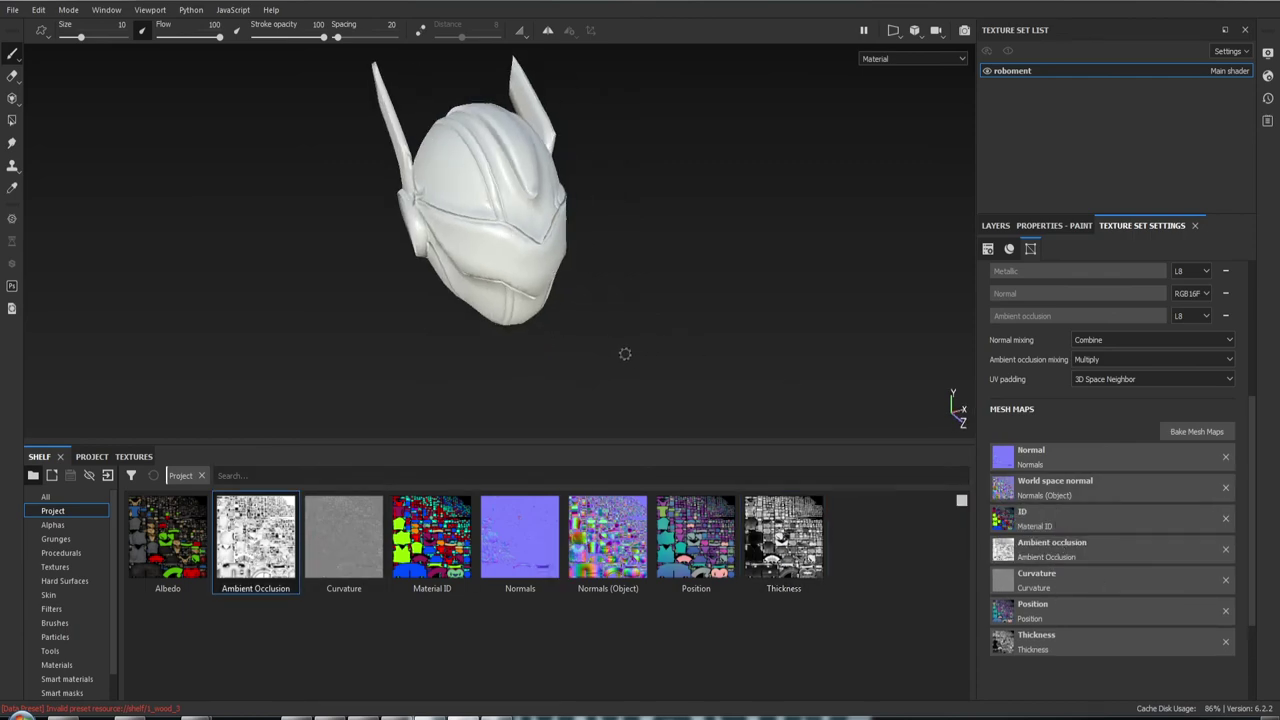
pyautogui.moveTo(625, 354)
pyautogui.keyDown('alt'); pyautogui.mouseDown()
pyautogui.moveTo(737, 303)
pyautogui.moveTo(777, 311)
pyautogui.moveTo(606, 329)
pyautogui.moveTo(540, 393)
pyautogui.moveTo(529, 251)
pyautogui.moveTo(520, 286)
pyautogui.moveTo(444, 165)
pyautogui.mouseUp(); pyautogui.keyUp('alt')
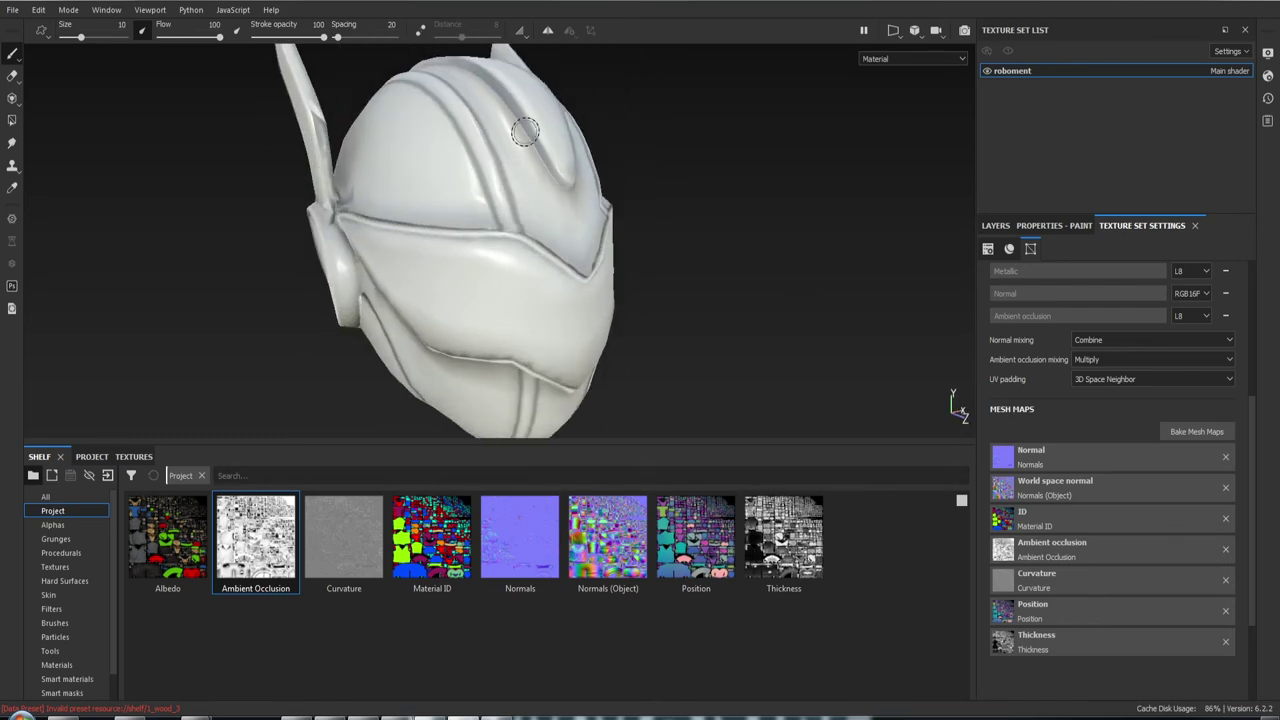
pyautogui.moveTo(737, 277)
pyautogui.keyDown('alt'); pyautogui.mouseDown()
pyautogui.moveTo(531, 257)
pyautogui.moveTo(690, 270)
pyautogui.mouseUp(); pyautogui.keyUp('alt')
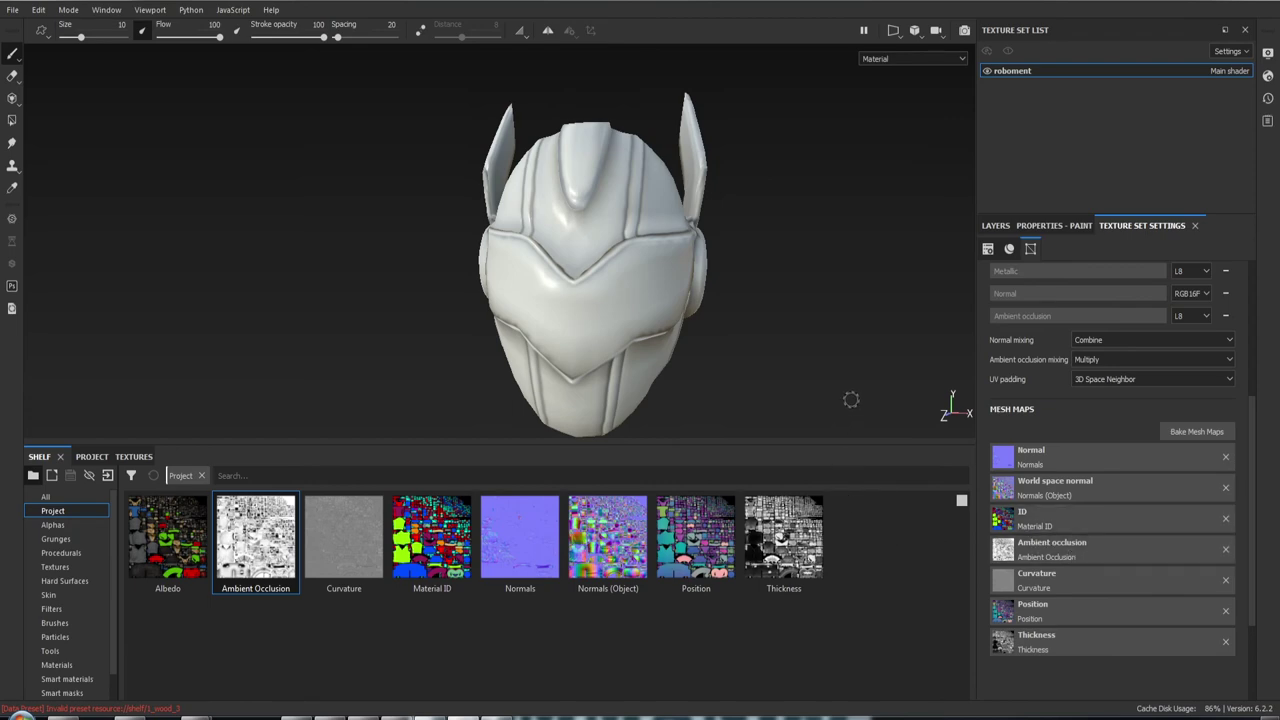
# Go back to the Layer 1 stack and rotate the shaded helmet to face forward
pyautogui.click(995, 225)
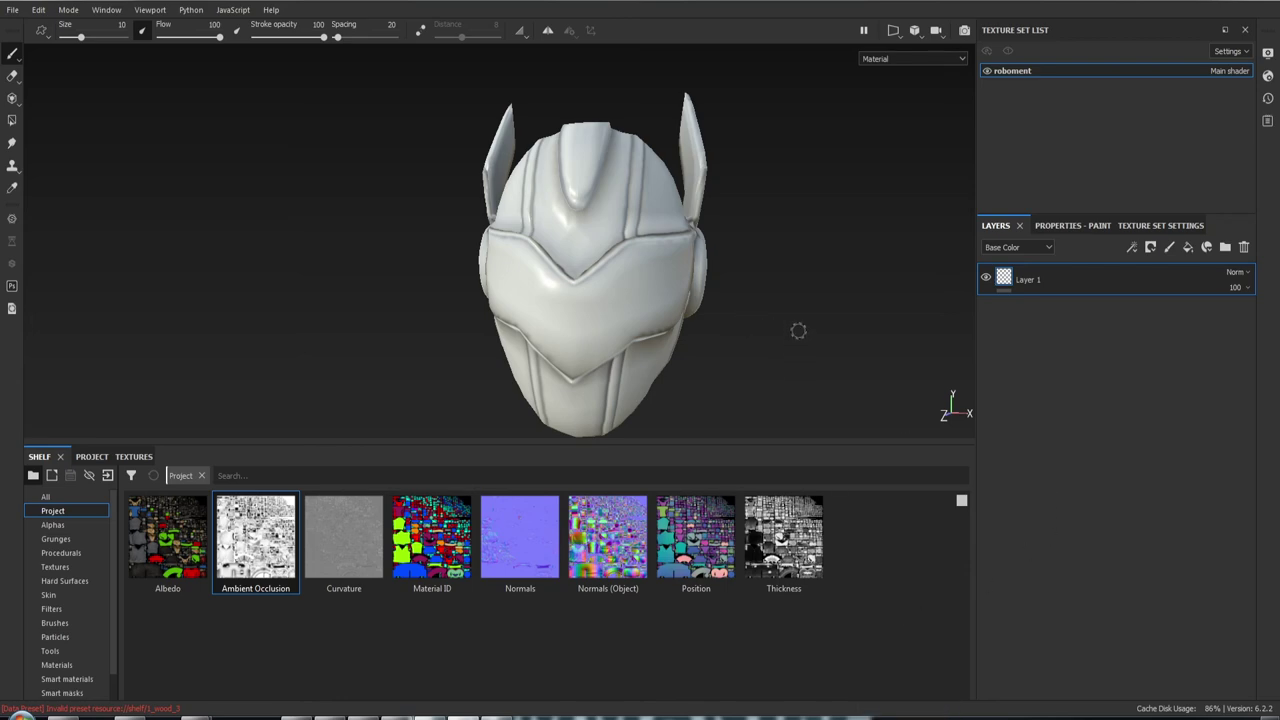
pyautogui.moveTo(797, 331)
pyautogui.keyDown('alt'); pyautogui.mouseDown()
pyautogui.moveTo(636, 300)
pyautogui.moveTo(784, 305)
pyautogui.moveTo(689, 109)
pyautogui.moveTo(654, 246)
pyautogui.moveTo(509, 251)
pyautogui.moveTo(649, 272)
pyautogui.moveTo(680, 337)
pyautogui.mouseUp(); pyautogui.keyUp('alt')
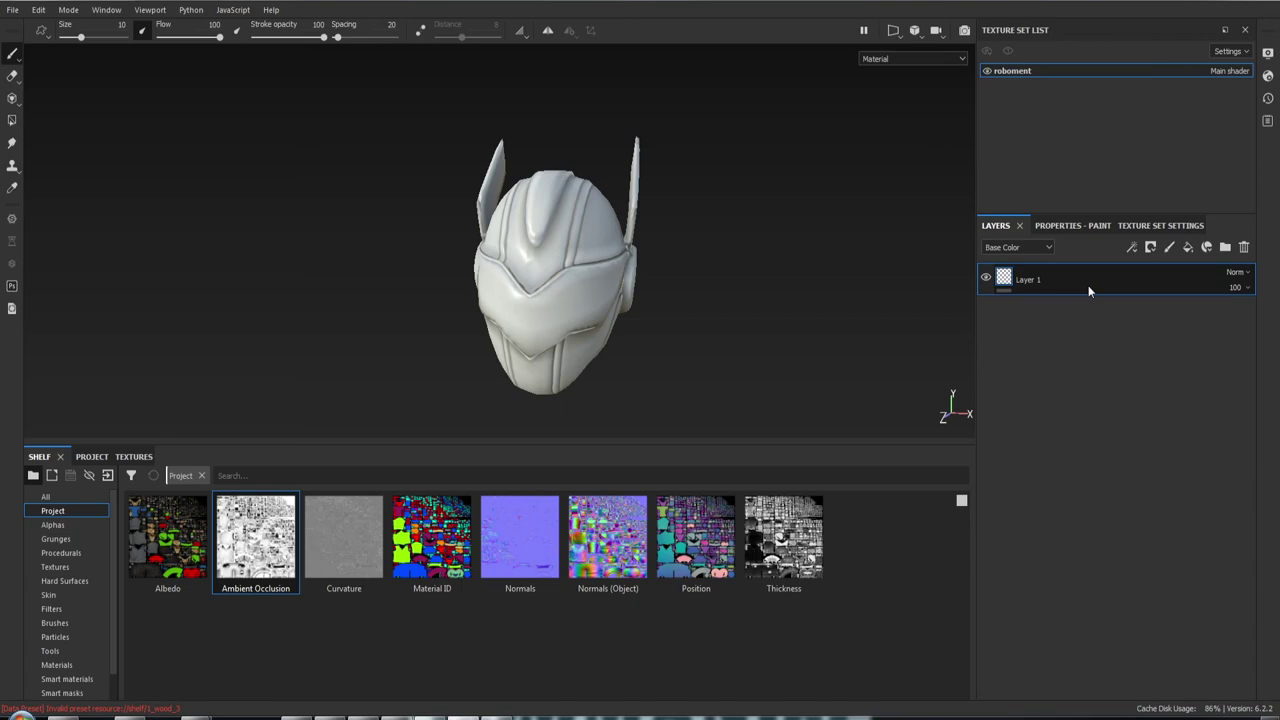
# Create a new layer folder with Ctrl+G and rename it metall
pyautogui.hotkey('ctrl', 'g')
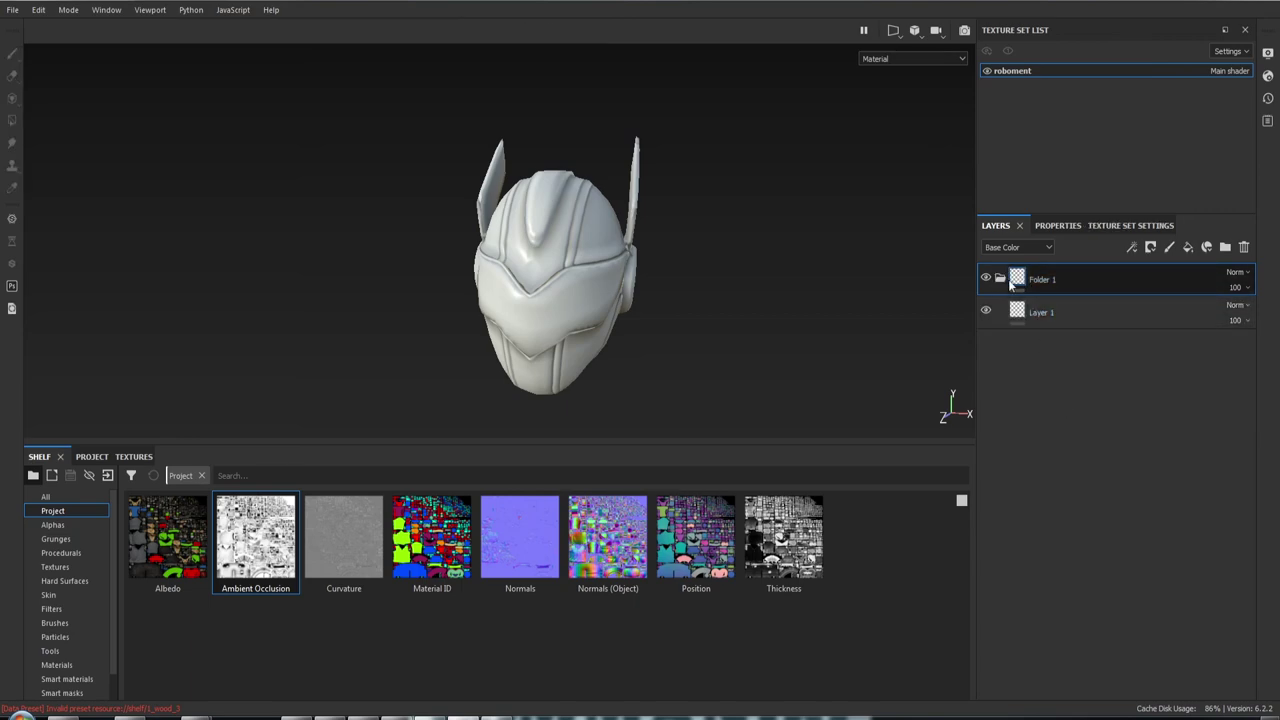
pyautogui.doubleClick(1042, 280)
pyautogui.doubleClick(1042, 282)
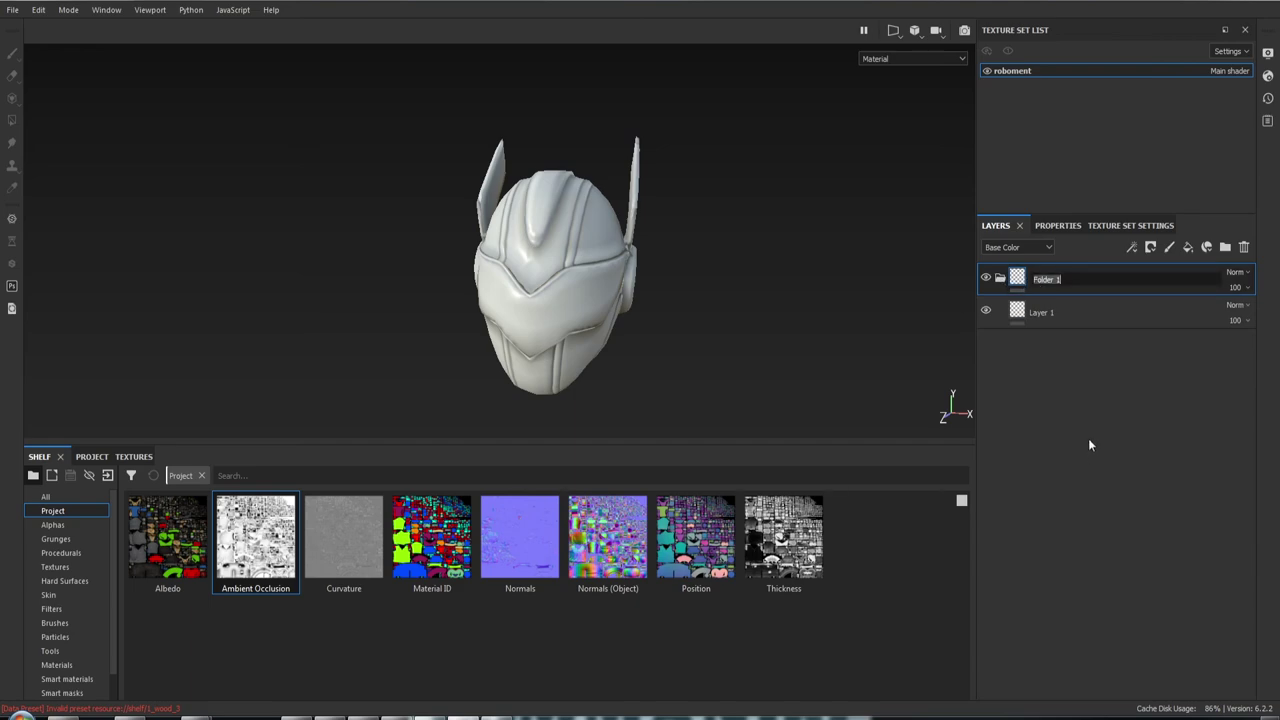
pyautogui.press('BackSpace')
pyautogui.write('metal')
pyautogui.write('l')
pyautogui.press('Return')
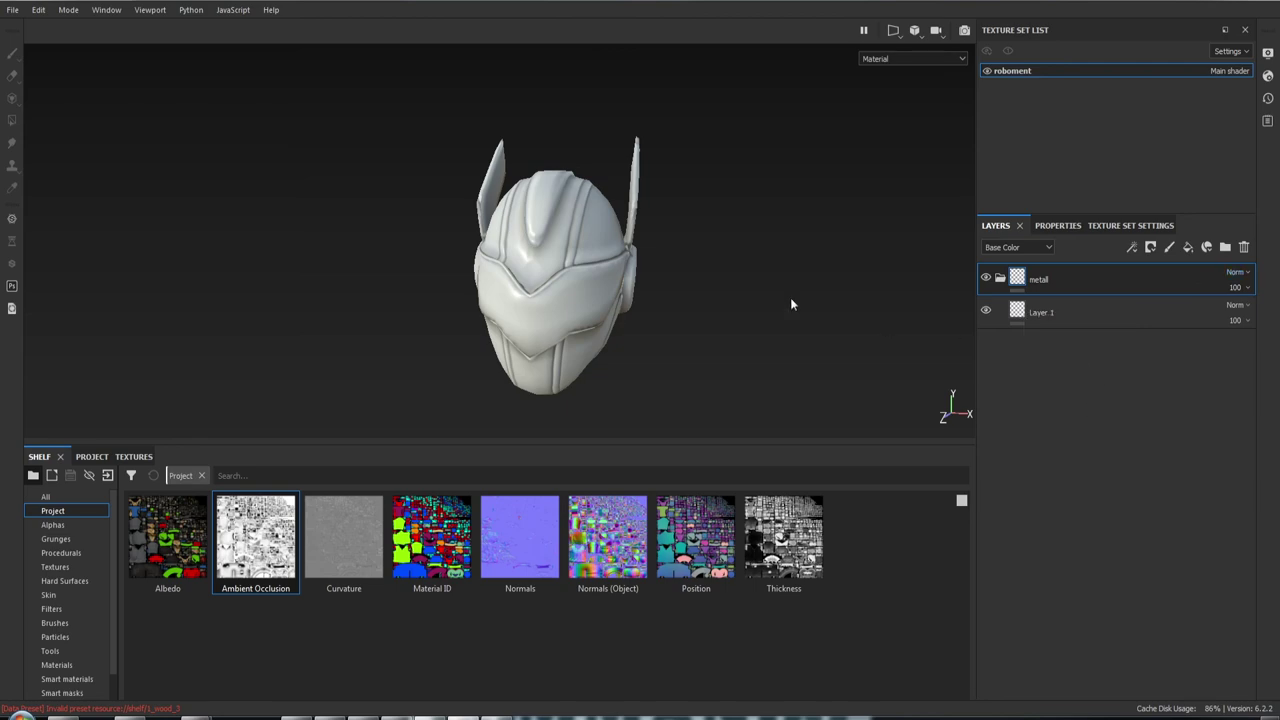
pyautogui.moveTo(790, 297)
pyautogui.keyDown('alt'); pyautogui.mouseDown()
pyautogui.moveTo(952, 252)
pyautogui.moveTo(651, 240)
pyautogui.moveTo(914, 246)
pyautogui.moveTo(903, 333)
pyautogui.moveTo(582, 264)
pyautogui.mouseUp(); pyautogui.keyUp('alt')
pyautogui.moveTo(498, 271)
pyautogui.keyDown('alt'); pyautogui.mouseDown()
pyautogui.moveTo(771, 271)
pyautogui.moveTo(528, 300)
pyautogui.moveTo(603, 203)
pyautogui.moveTo(771, 150)
pyautogui.moveTo(800, 274)
pyautogui.moveTo(694, 313)
pyautogui.moveTo(574, 209)
pyautogui.moveTo(560, 236)
pyautogui.moveTo(572, 298)
pyautogui.mouseUp(); pyautogui.keyUp('alt')
pyautogui.scroll(2, 520, 250)
pyautogui.scroll(1, 494, 260)
pyautogui.moveTo(598, 223)
pyautogui.keyDown('alt'); pyautogui.mouseDown()
pyautogui.moveTo(580, 309)
pyautogui.moveTo(566, 237)
pyautogui.mouseUp(); pyautogui.keyUp('alt')
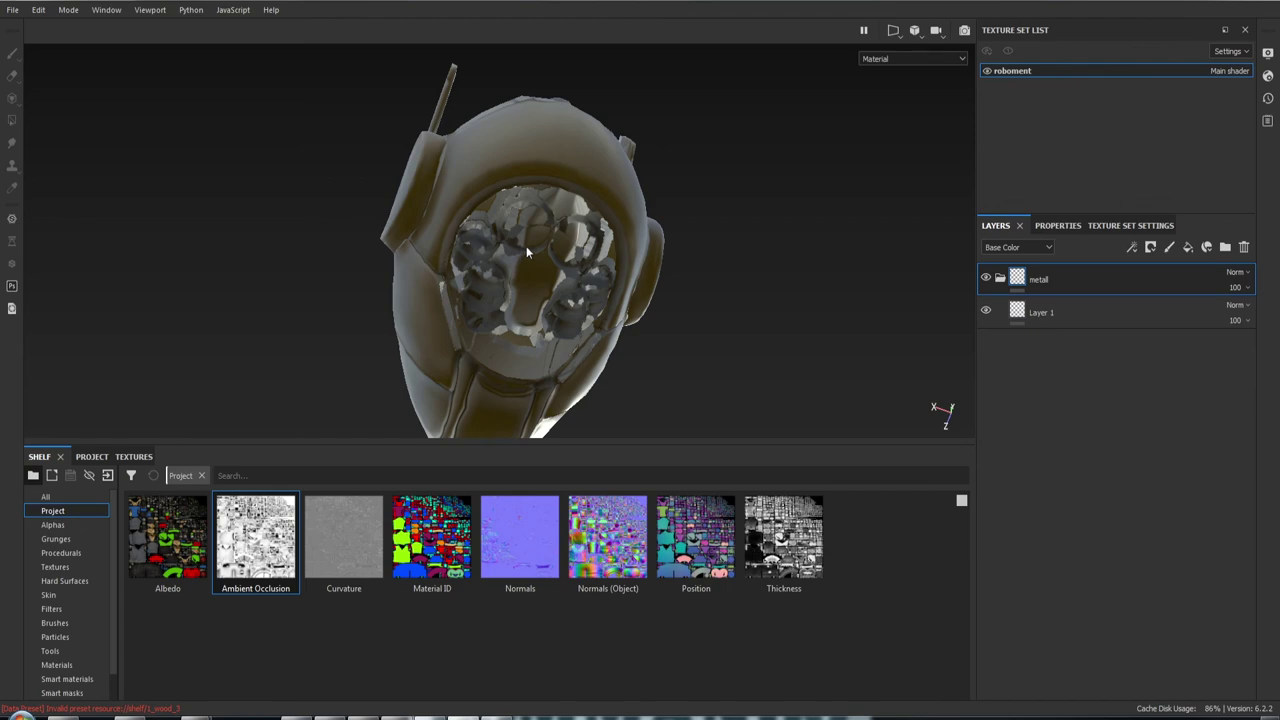
pyautogui.keyDown('alt'); pyautogui.moveTo(527, 252); pyautogui.dragTo(536, 213); pyautogui.keyUp('alt')
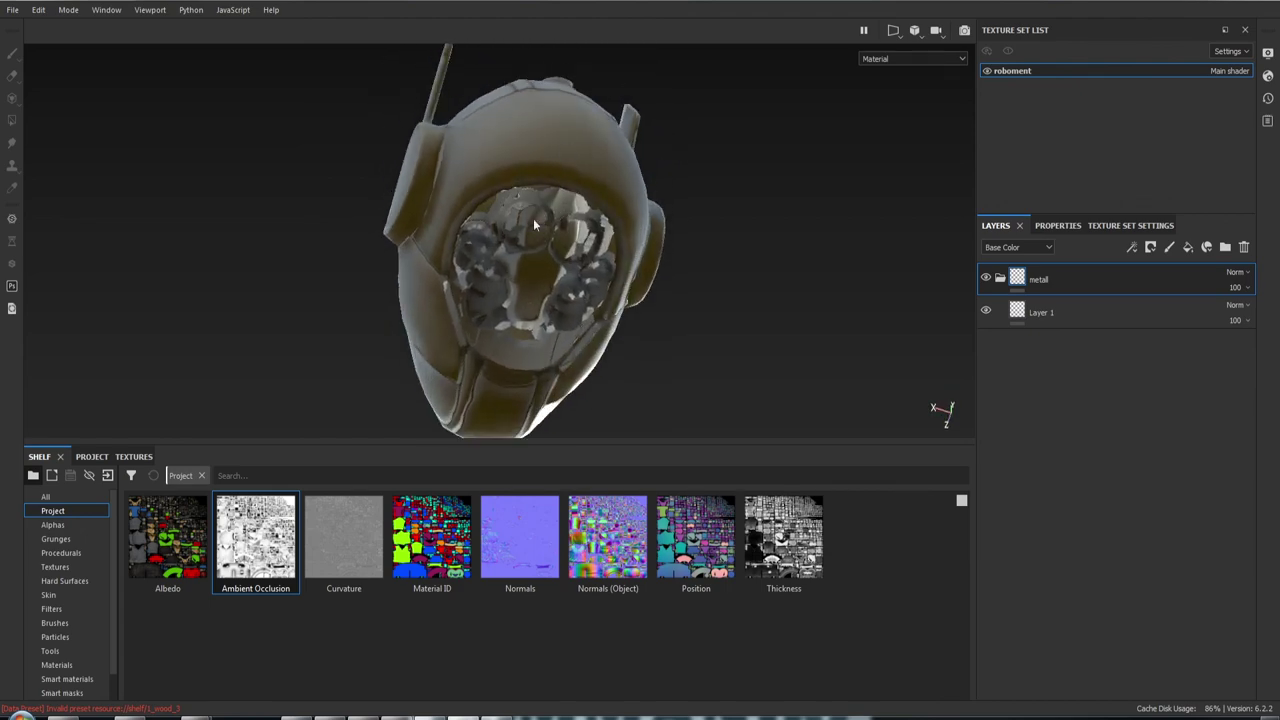
pyautogui.keyDown('alt'); pyautogui.moveTo(537, 164); pyautogui.dragTo(535, 226); pyautogui.keyUp('alt')
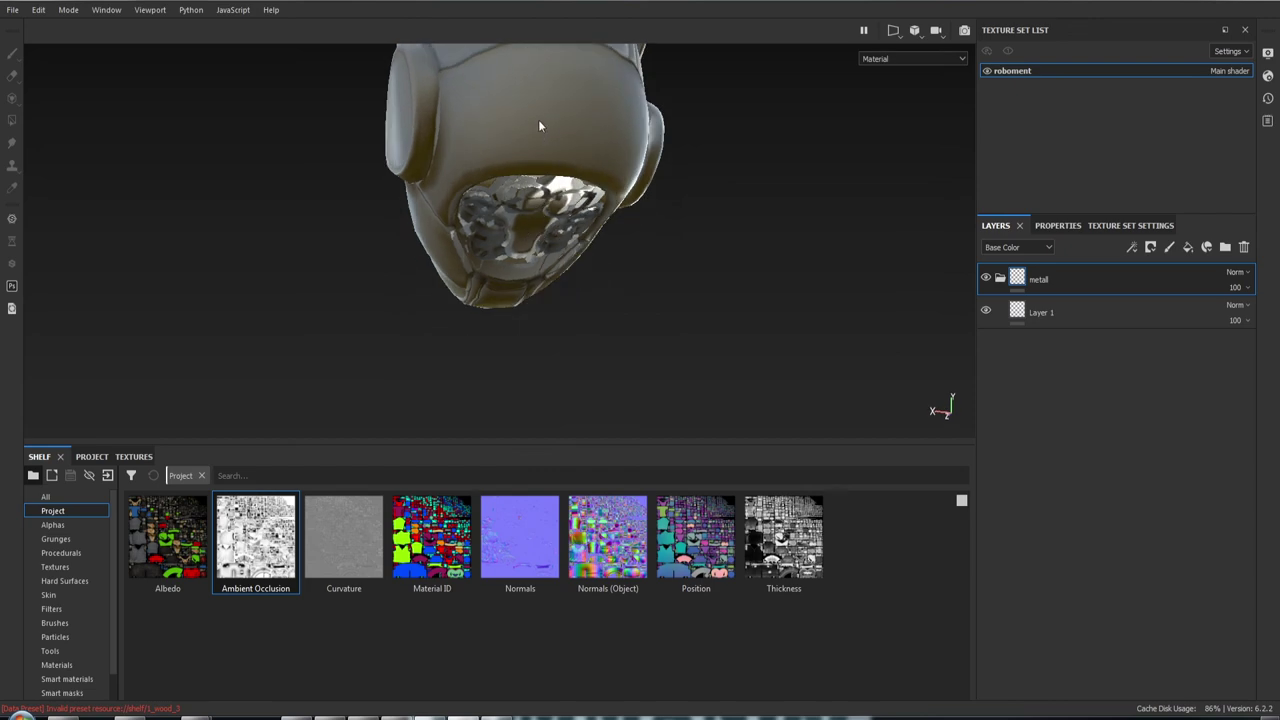
pyautogui.moveTo(538, 126)
pyautogui.keyDown('alt'); pyautogui.mouseDown()
pyautogui.moveTo(531, 248)
pyautogui.moveTo(550, 277)
pyautogui.mouseUp(); pyautogui.keyUp('alt')
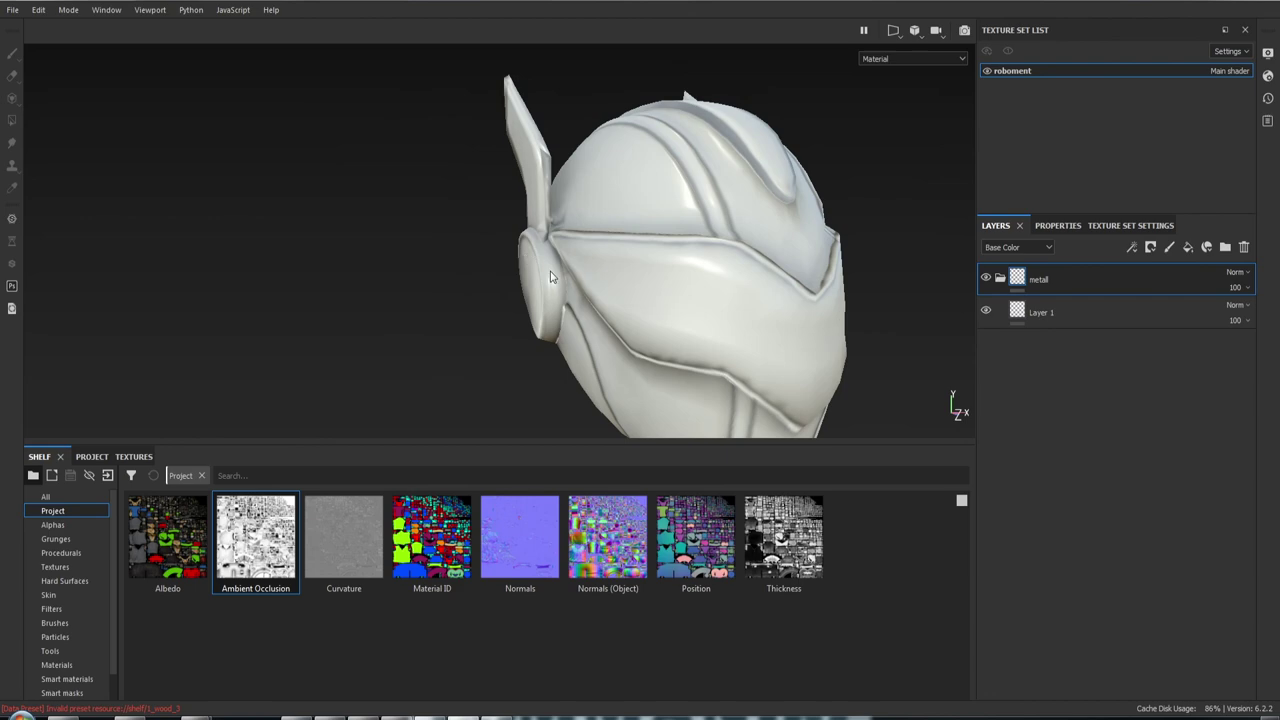
pyautogui.scroll(-3, 550, 277)
pyautogui.moveTo(597, 254)
pyautogui.keyDown('alt'); pyautogui.mouseDown()
pyautogui.moveTo(506, 238)
pyautogui.moveTo(596, 257)
pyautogui.mouseUp(); pyautogui.keyUp('alt')
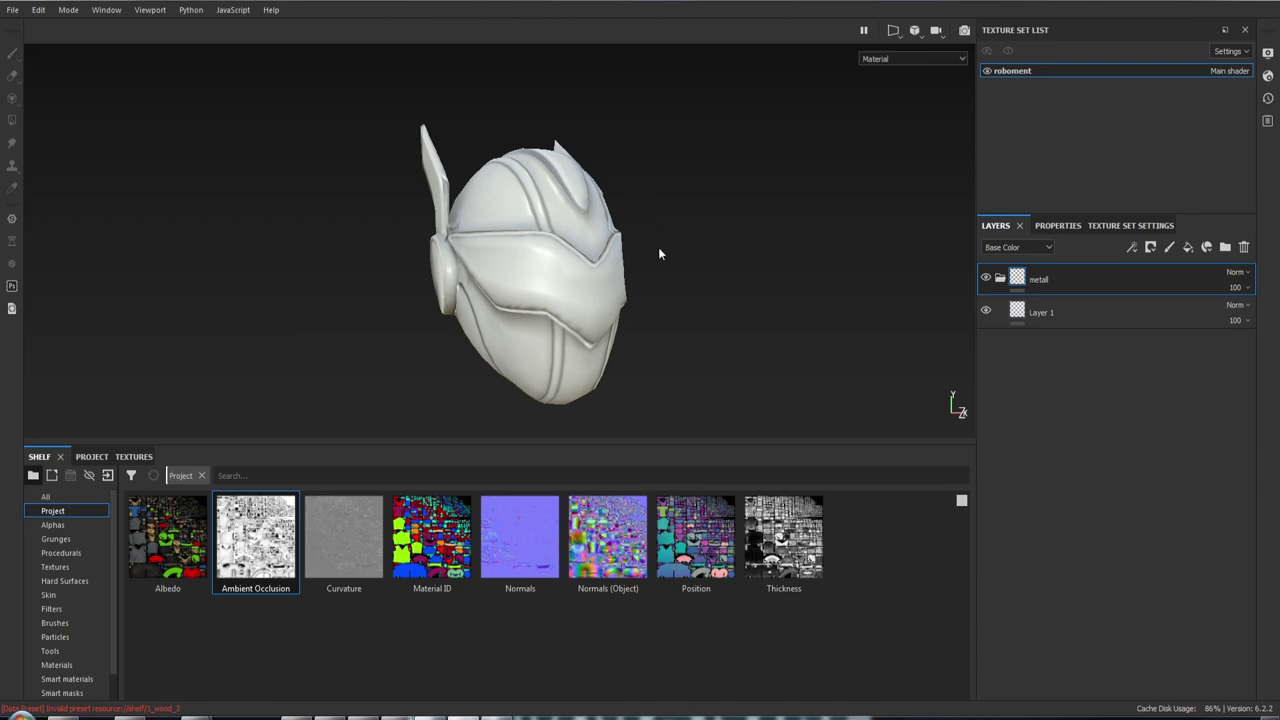
pyautogui.keyDown('alt'); pyautogui.moveTo(658, 254); pyautogui.dragTo(636, 238); pyautogui.keyUp('alt')
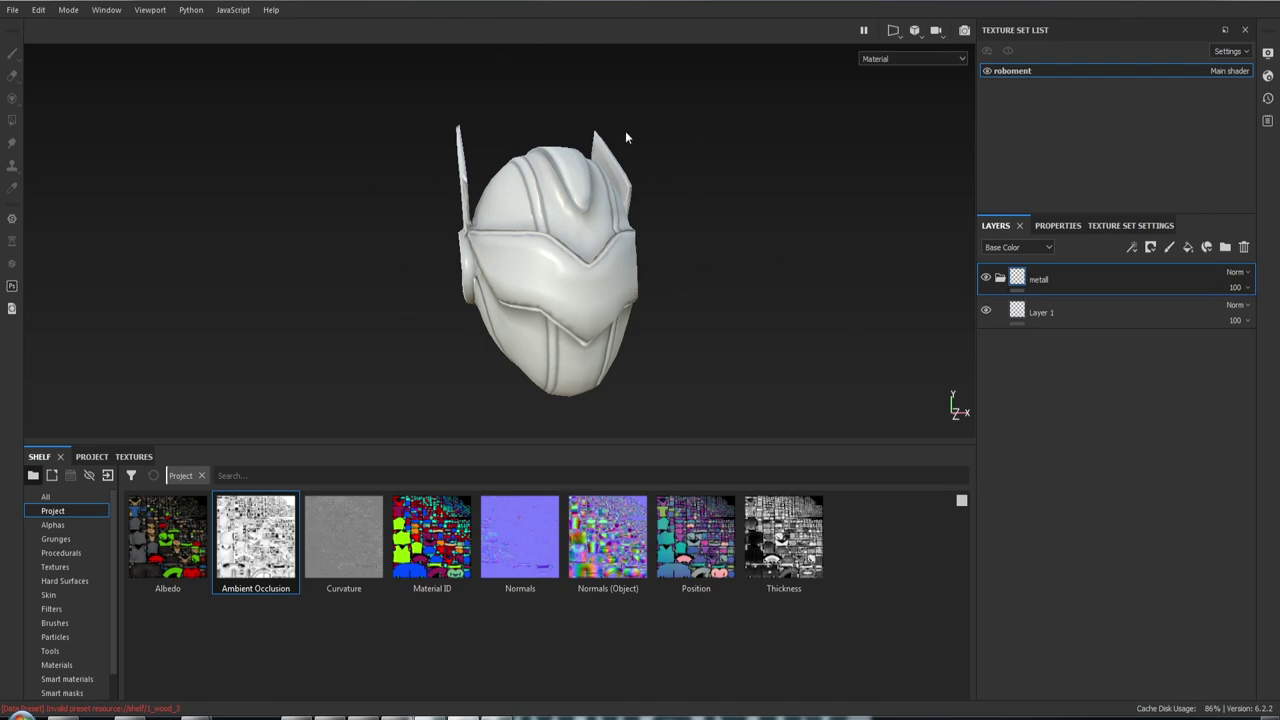
# Keep the folder named metall and select Layer 1 for painting
pyautogui.doubleClick(1052, 281)
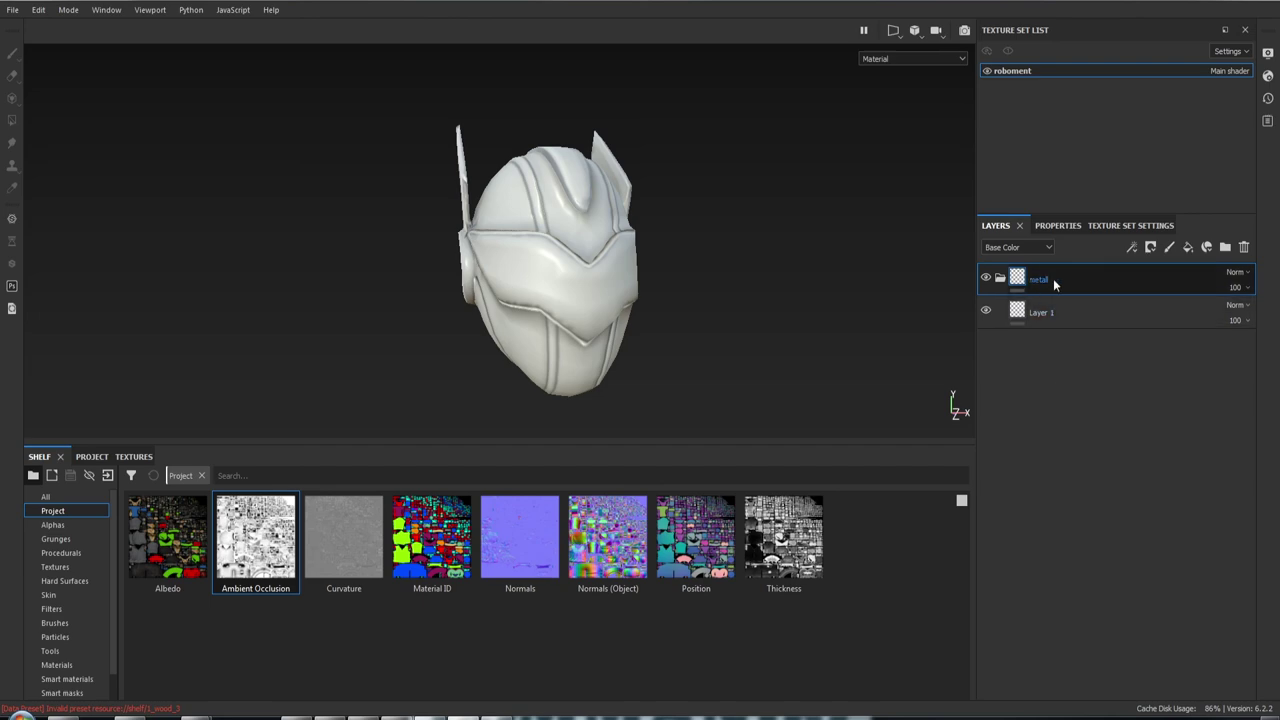
pyautogui.press('Return')
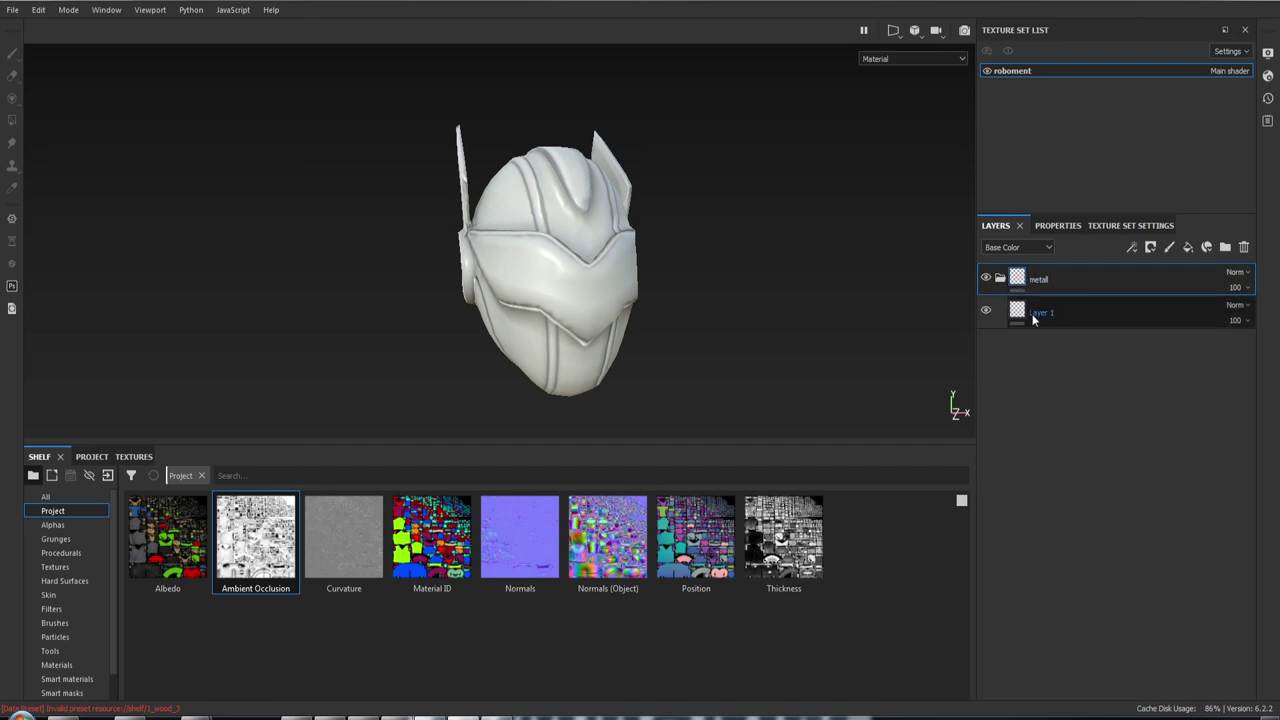
pyautogui.click(1074, 315)
# Scroll through the Properties - Paint brush, stencil and material settings, then return to Layers
pyautogui.click(1066, 225)
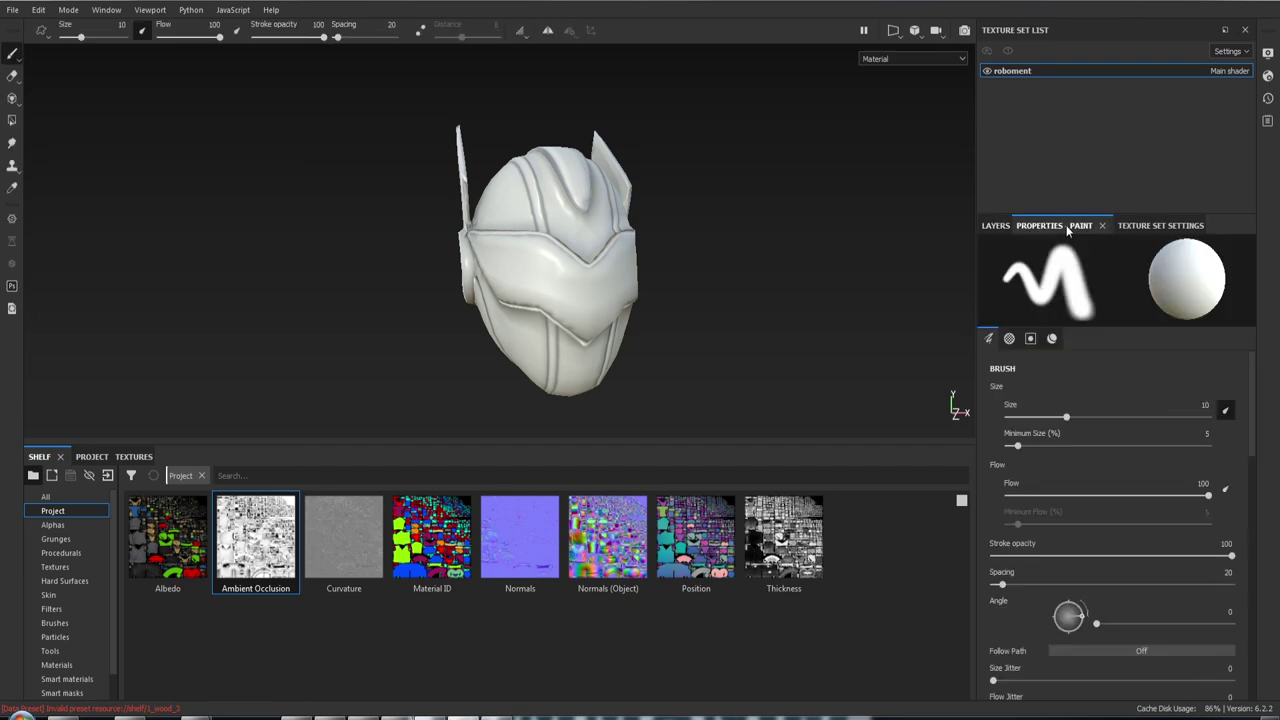
pyautogui.click(1000, 226)
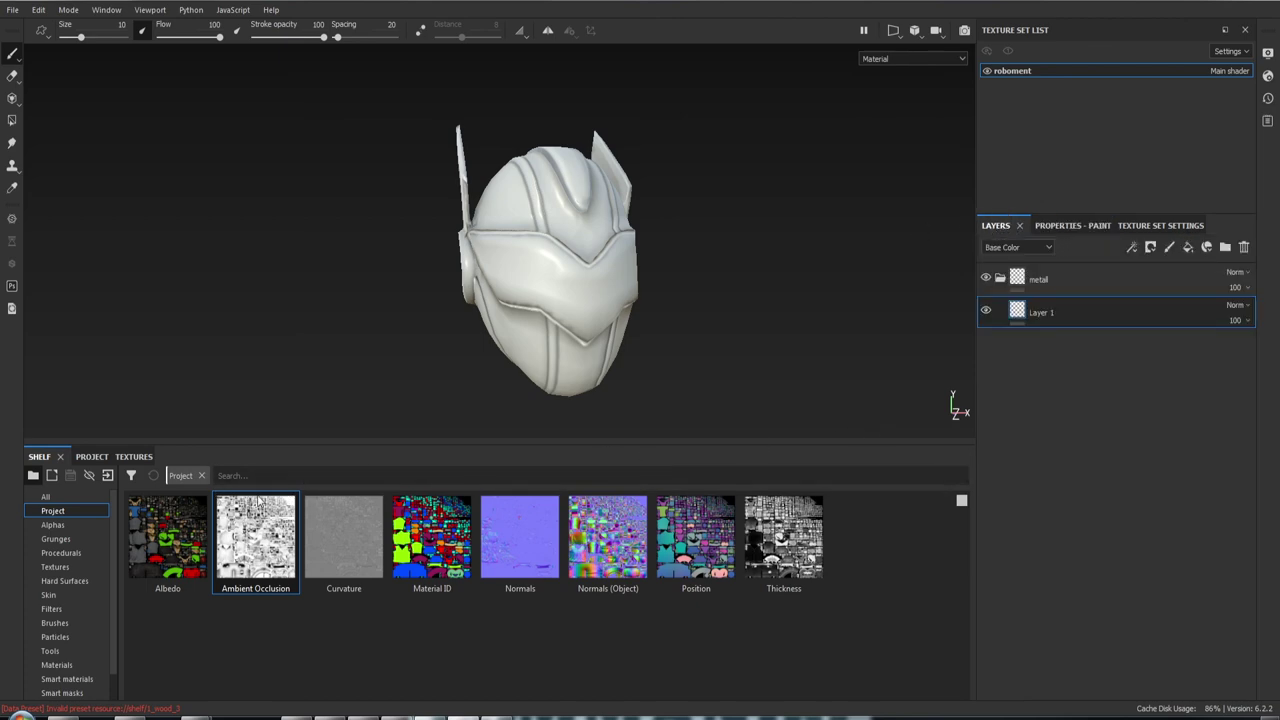
pyautogui.click(1060, 225)
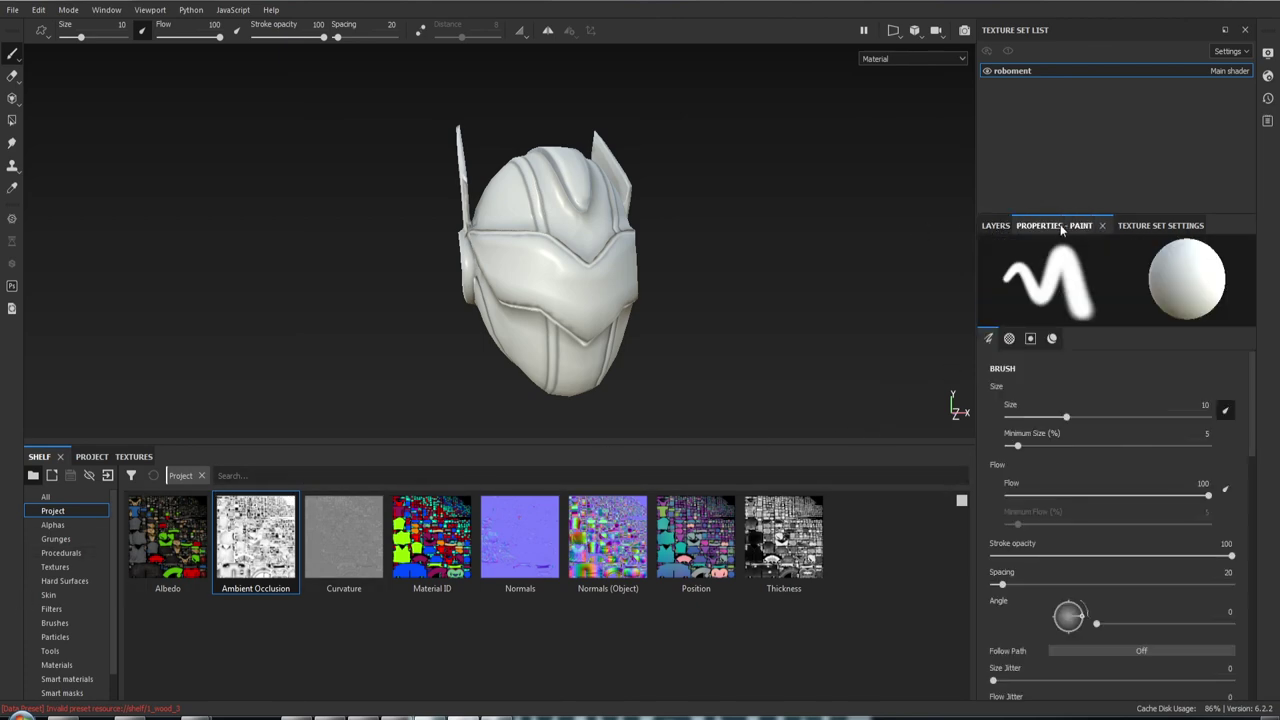
pyautogui.scroll(-5, 1062, 518)
pyautogui.scroll(-5, 1077, 519)
pyautogui.scroll(-3, 1113, 514)
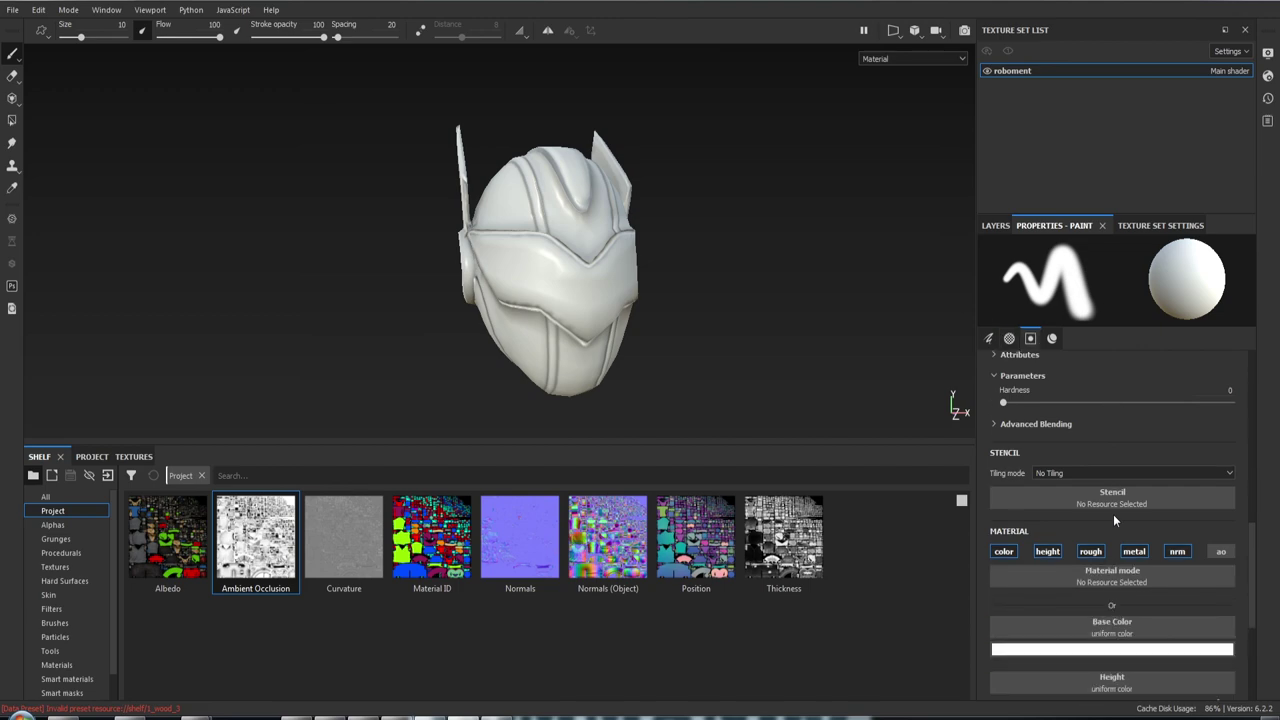
pyautogui.scroll(-2, 1113, 514)
pyautogui.scroll(-3, 1113, 514)
pyautogui.scroll(3, 1113, 514)
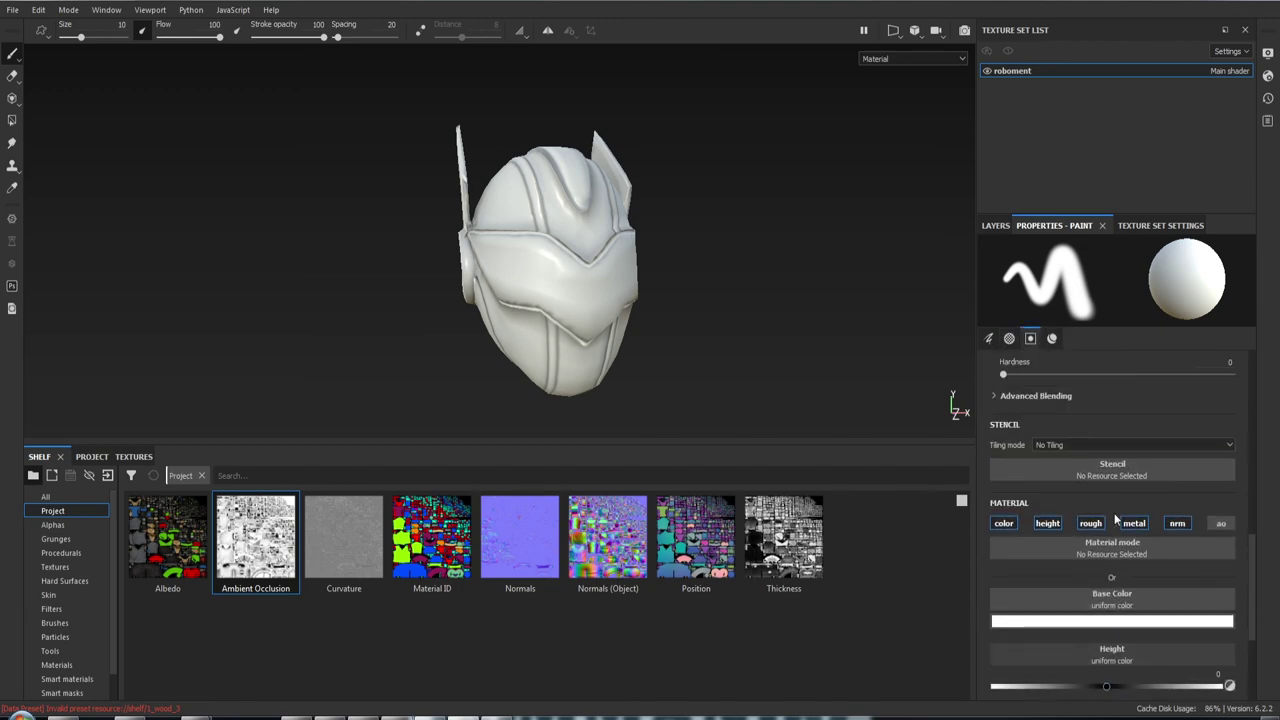
pyautogui.scroll(3, 1083, 400)
pyautogui.click(995, 226)
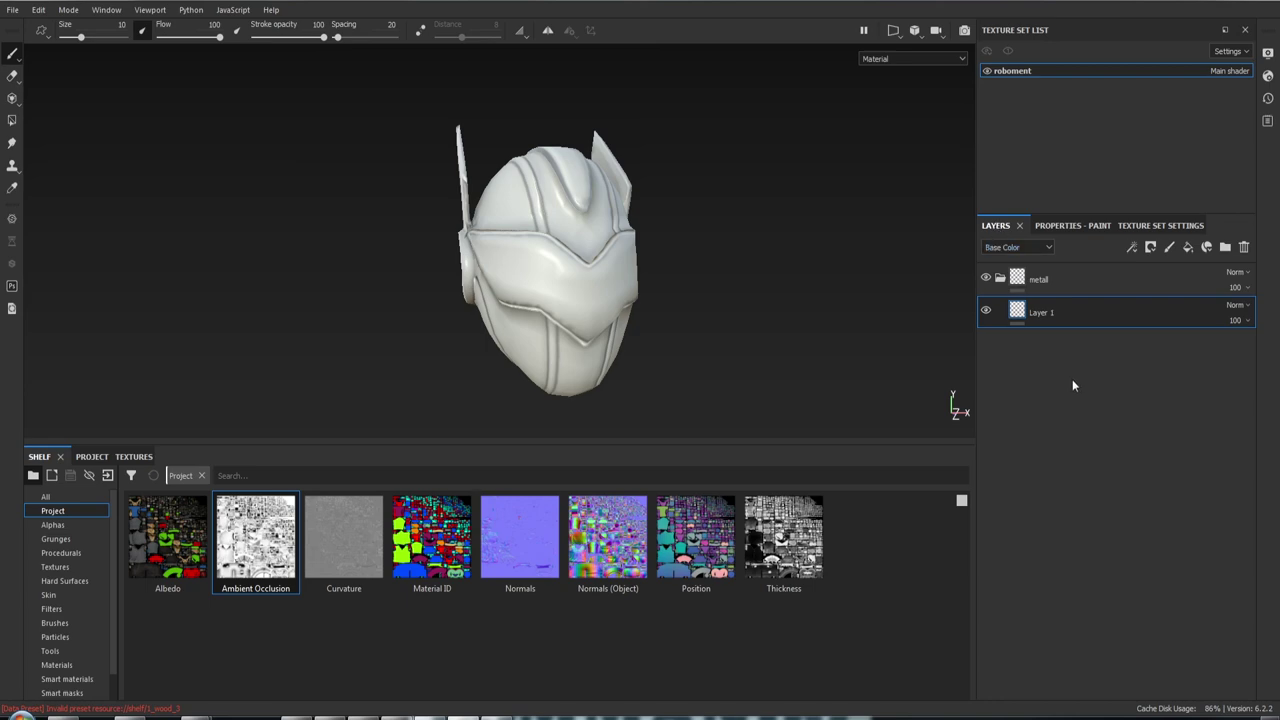
# Add Fill layer 1 and delete the empty Layer 1 below the metall folder
pyautogui.click(1190, 248)
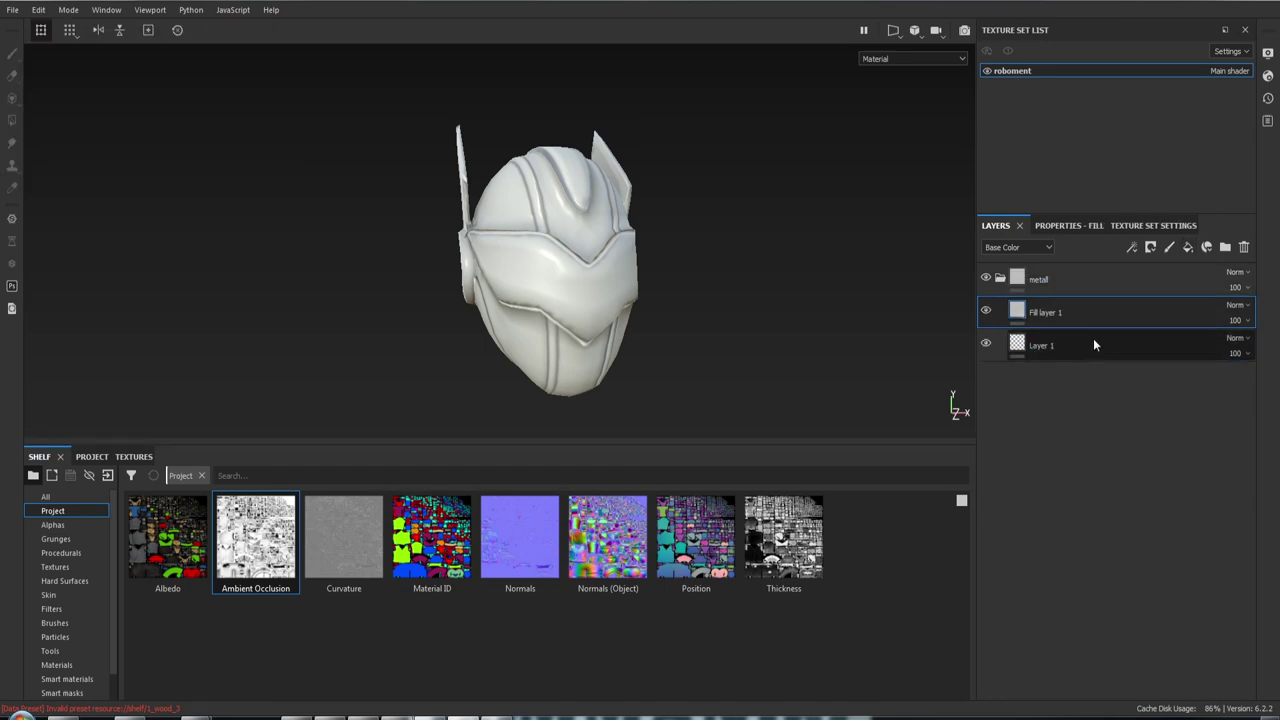
pyautogui.click(1093, 340)
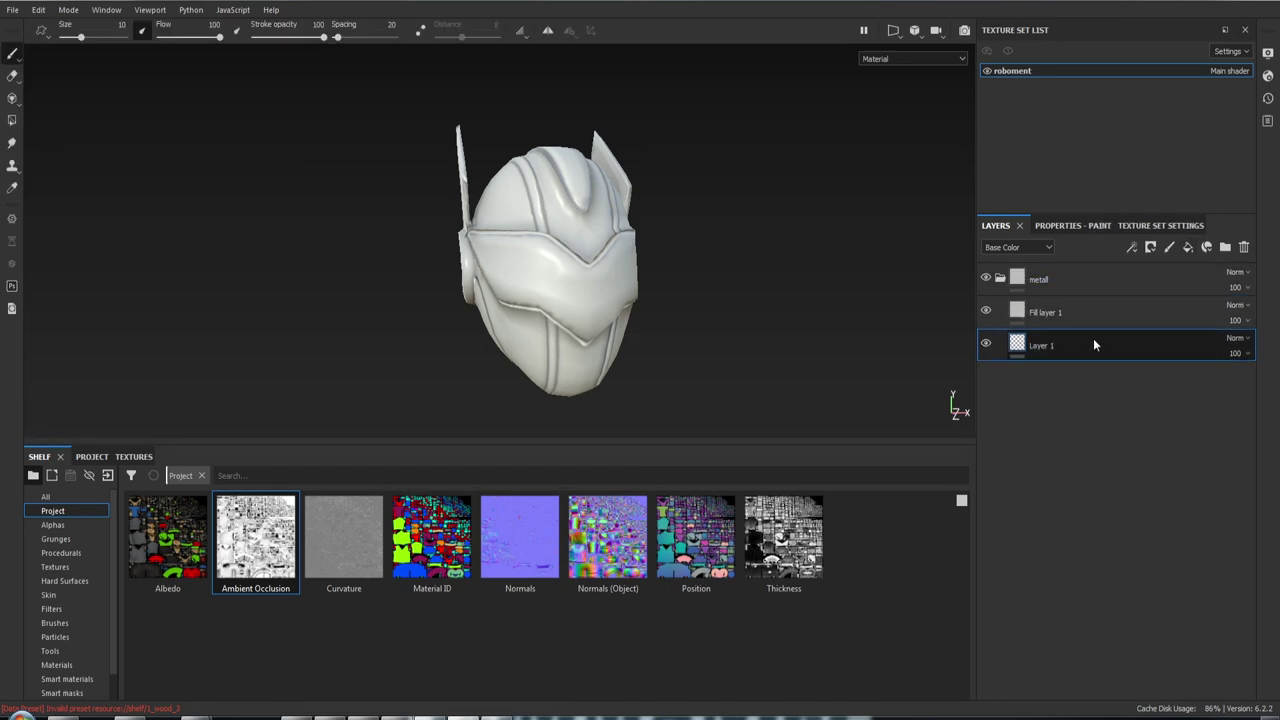
pyautogui.click(1245, 248)
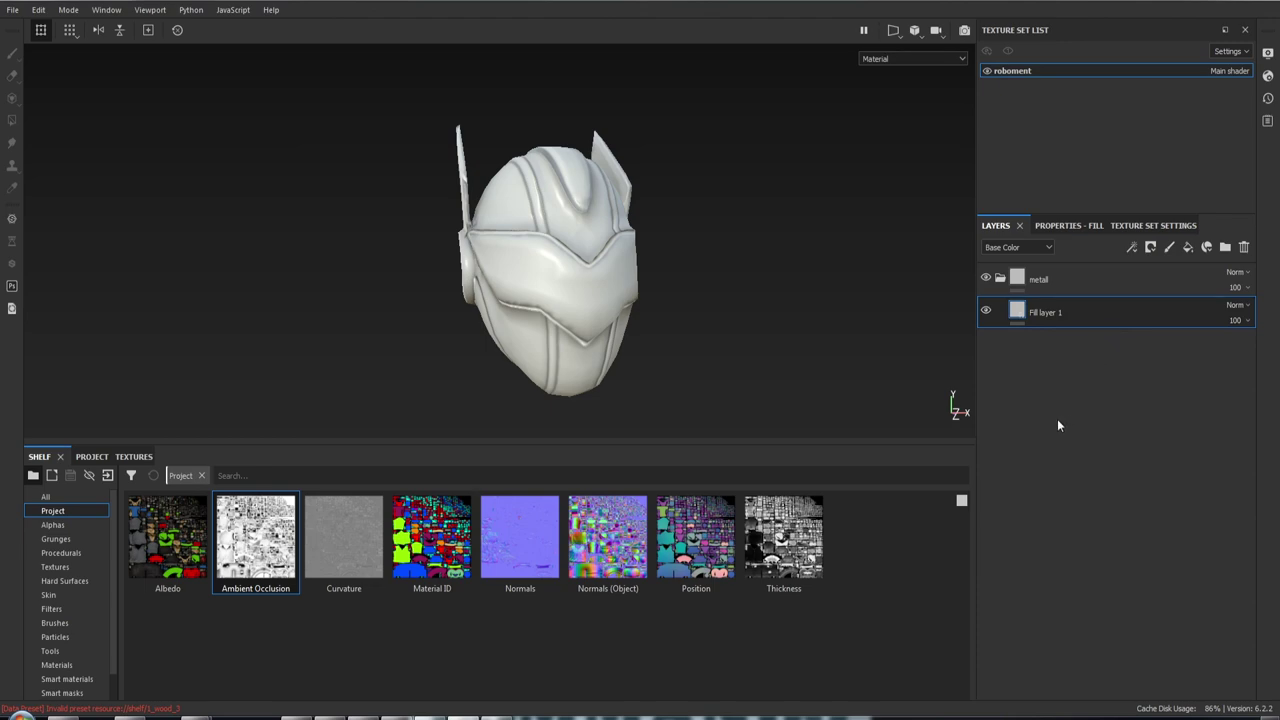
pyautogui.doubleClick(1082, 313)
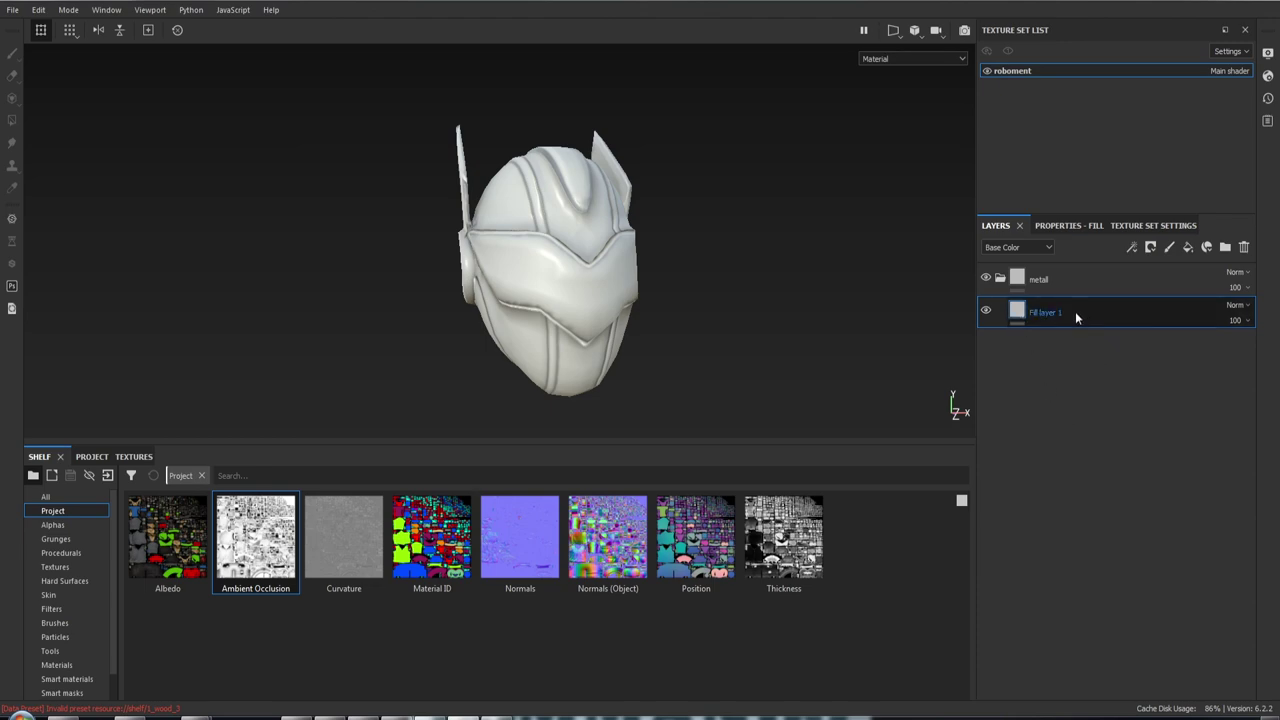
pyautogui.press('Return')
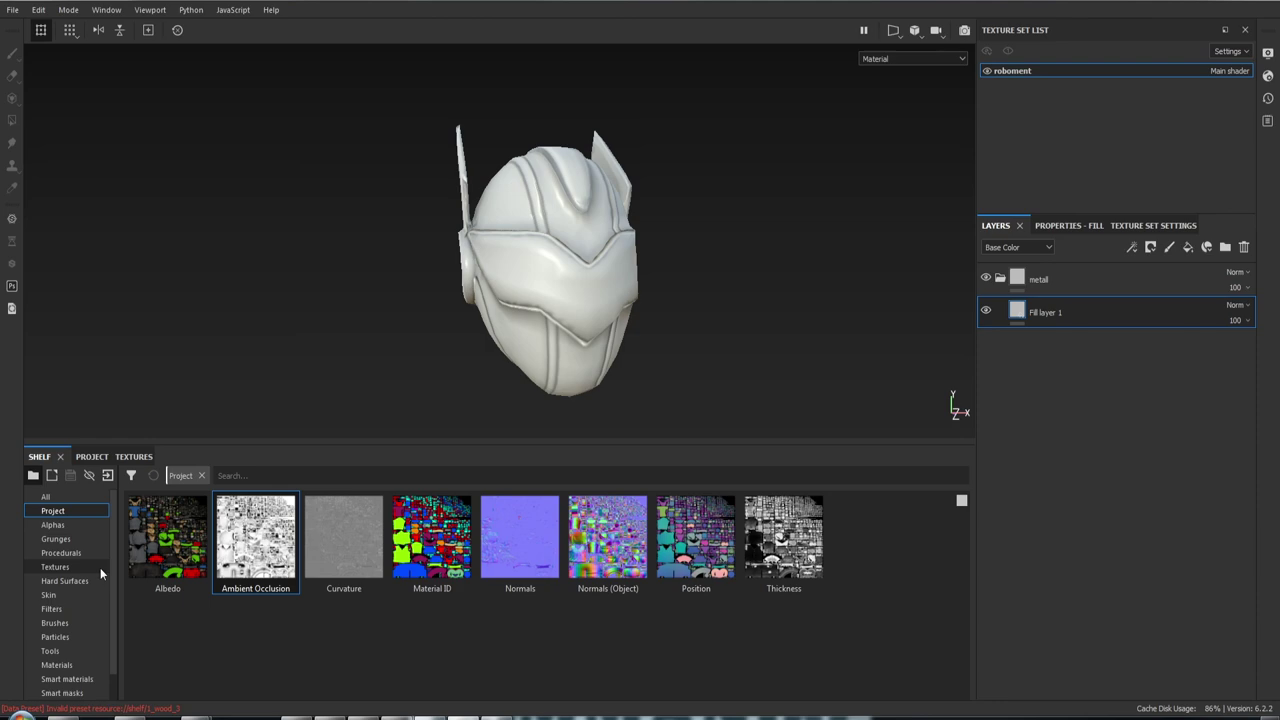
# Show the shelf Materials and scroll down to Iron Brushed and Iron Rough
pyautogui.click(56, 665)
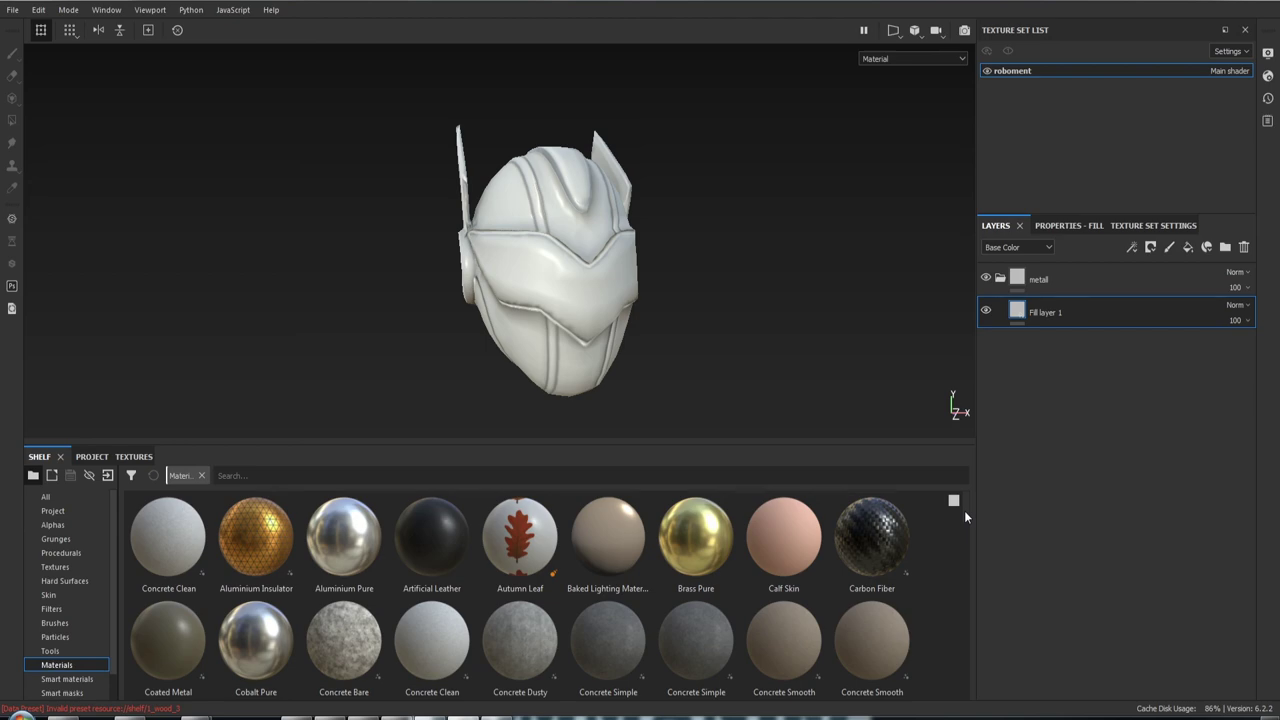
pyautogui.moveTo(965, 511); pyautogui.dragTo(964, 605)
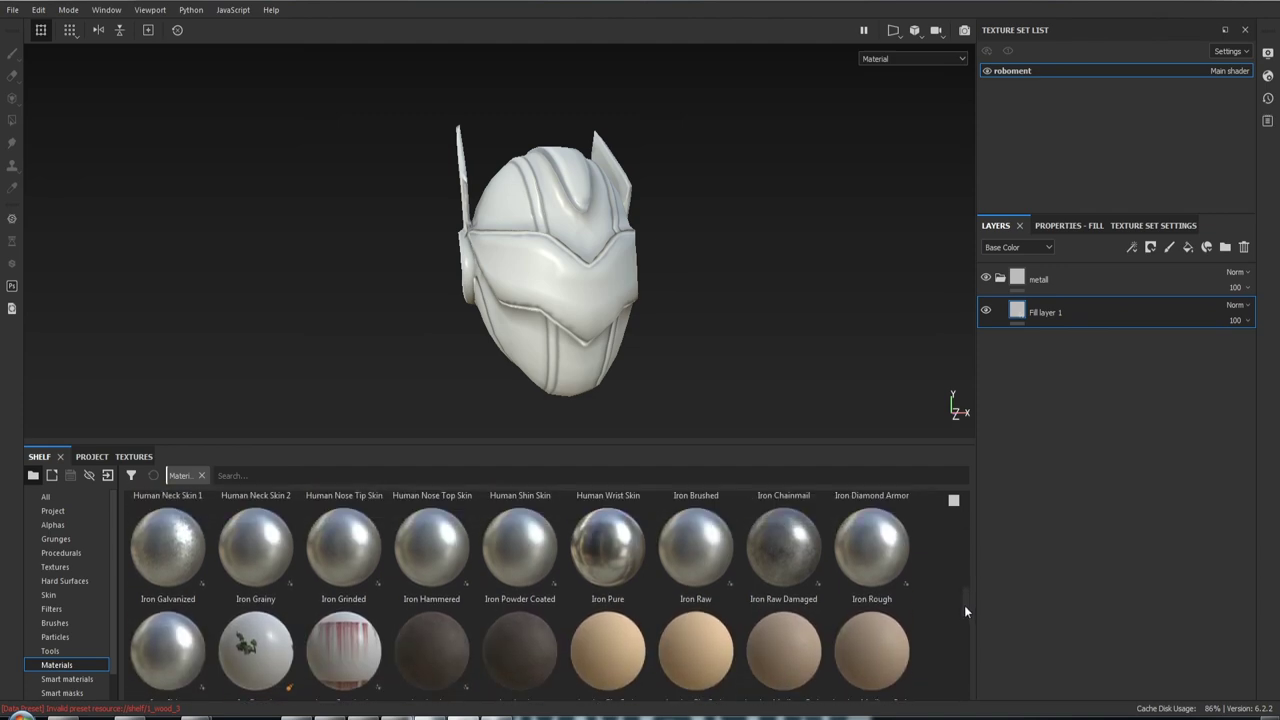